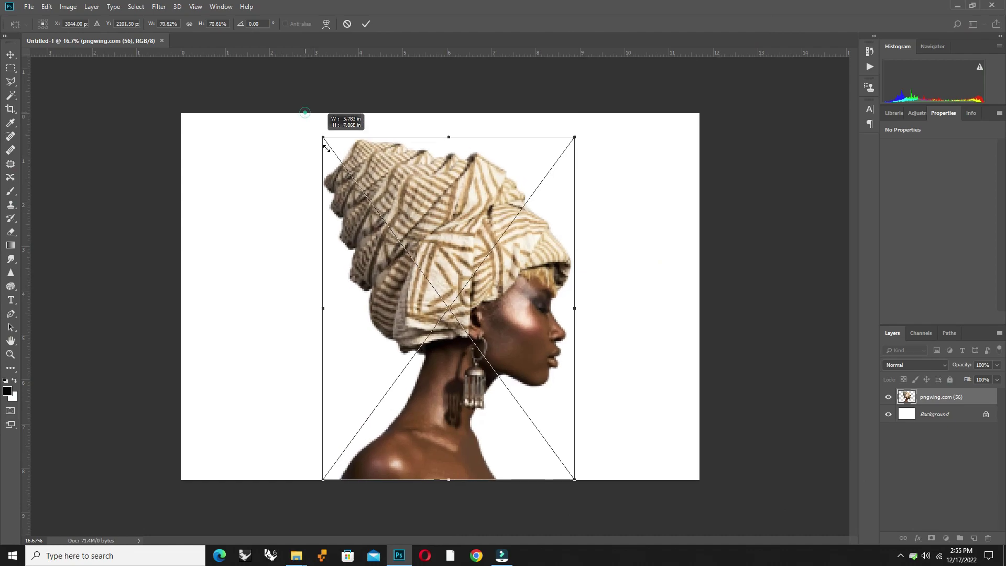
Shrink the portrait to half size, enlarge and shift the underwater image left, then hide it.
{"action": "mouse_move", "coordinate": [326, 148]}
{"action": "left_mouse_down"}
{"action": "mouse_move", "coordinate": [400, 227]}
{"action": "mouse_move", "coordinate": [395, 242]}
{"action": "left_mouse_up"}
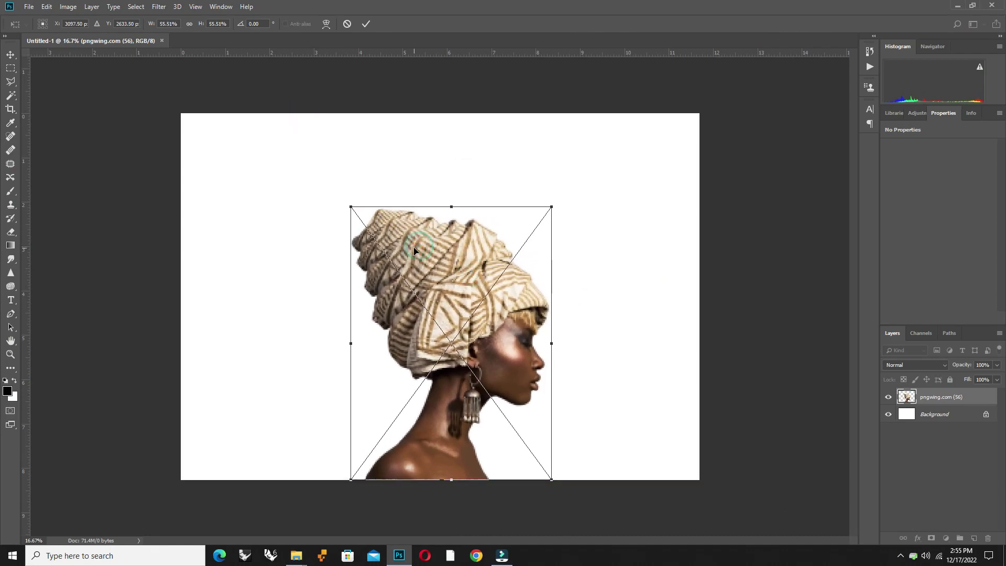
{"action": "key", "text": "Return"}
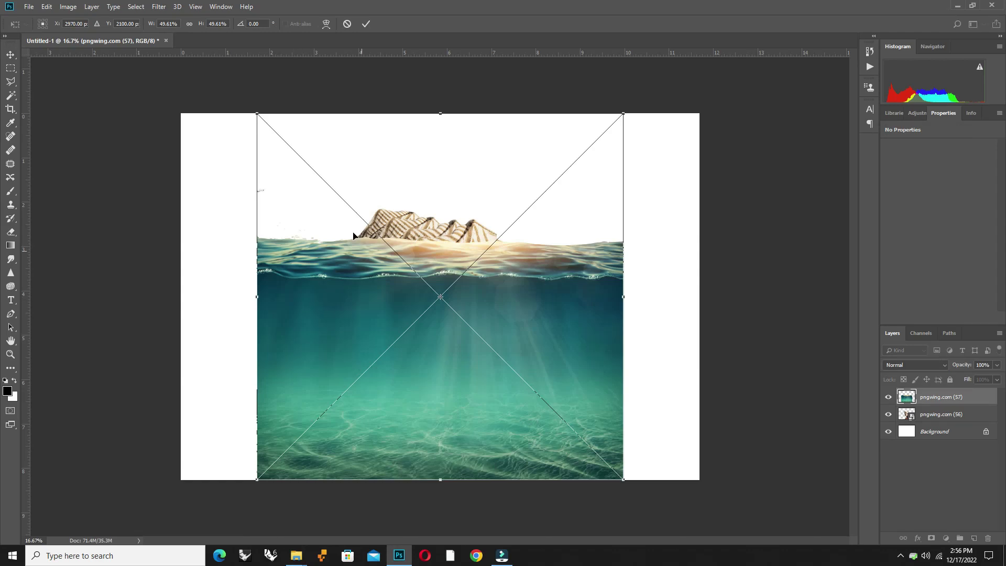
{"action": "left_click_drag", "start_coordinate": [255, 111], "coordinate": [208, 65]}
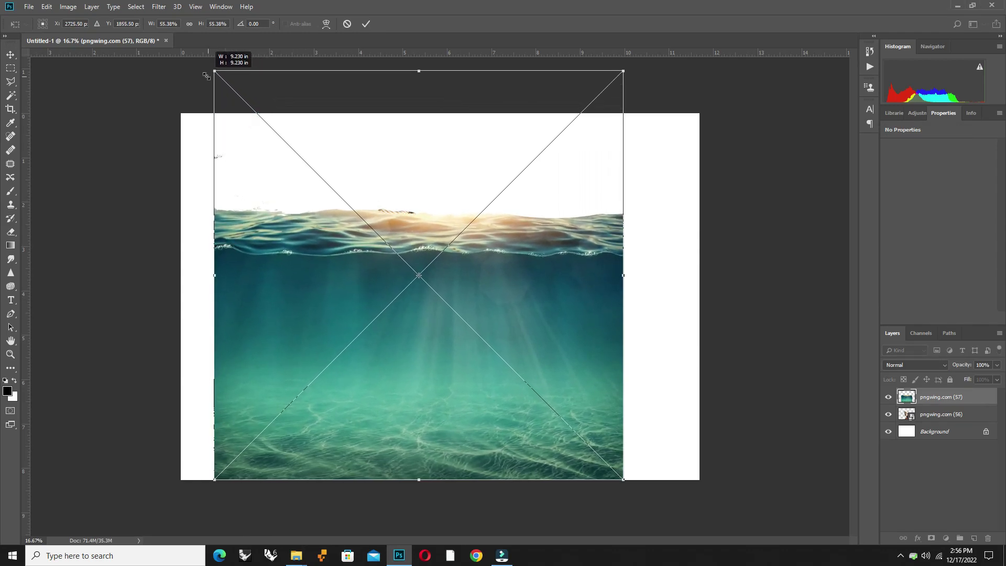
{"action": "left_click_drag", "start_coordinate": [521, 265], "coordinate": [499, 261]}
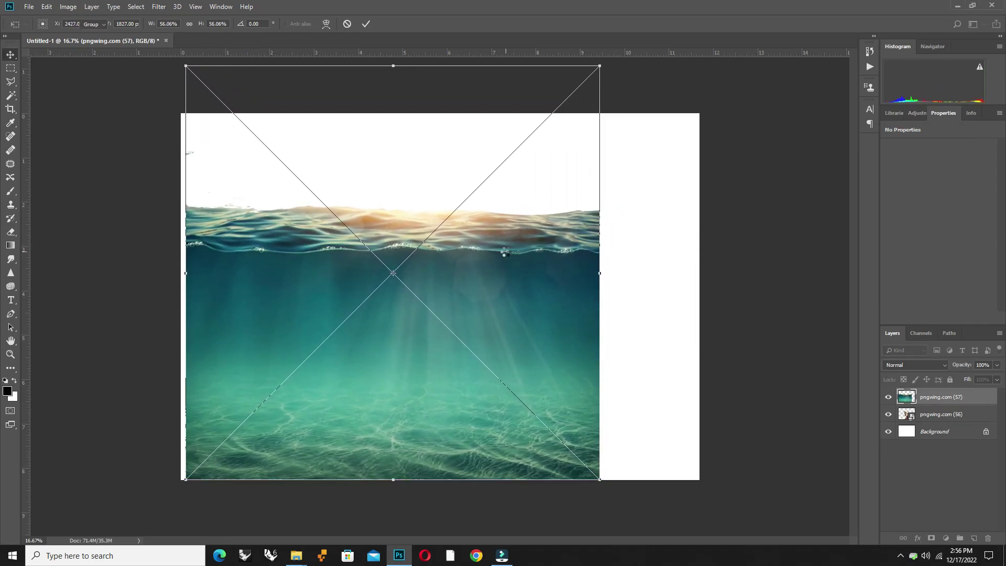
{"action": "key", "text": "Return"}
{"action": "left_click", "coordinate": [888, 397]}
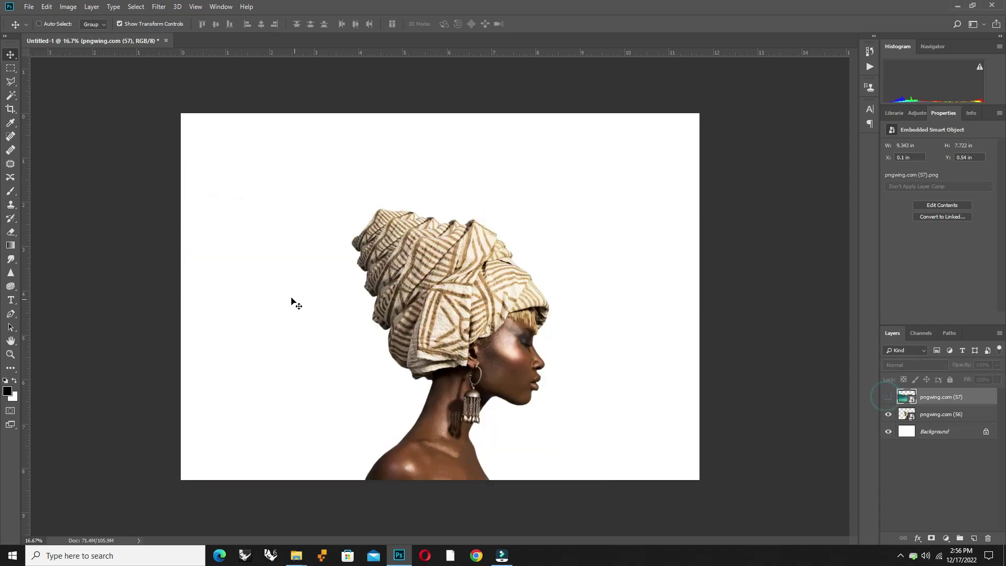
Magic Wand the woman's silhouette and Layer Via Copy the underwater scene into it, hiding the source.
{"action": "left_click", "coordinate": [11, 96]}
{"action": "left_click", "coordinate": [957, 415]}
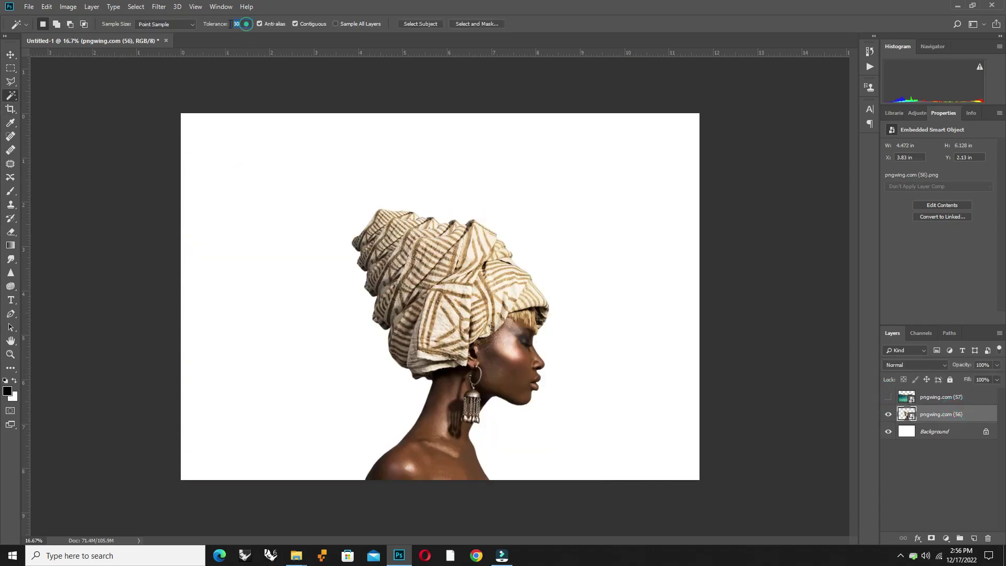
{"action": "left_click", "coordinate": [480, 315]}
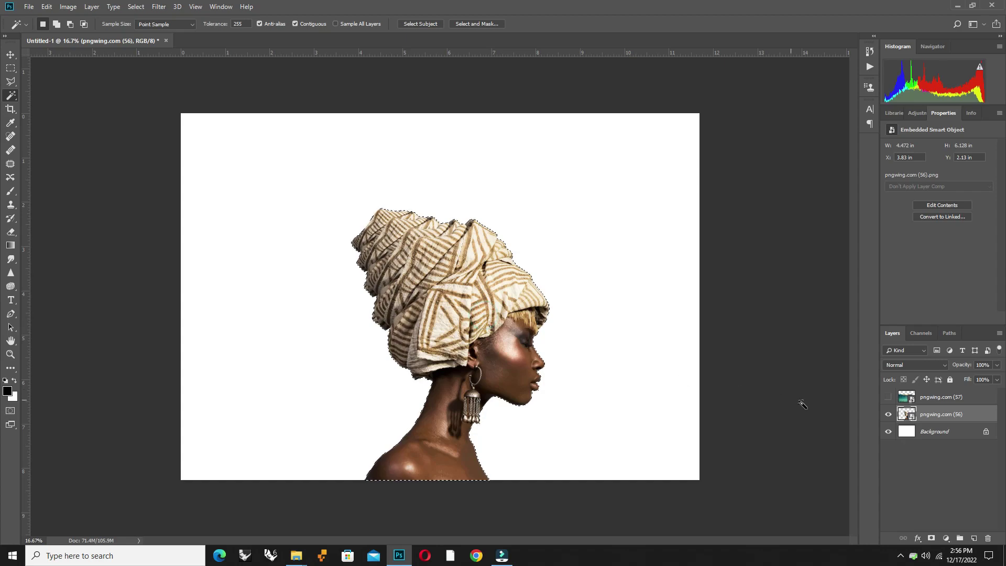
{"action": "left_click", "coordinate": [888, 398]}
{"action": "left_click", "coordinate": [938, 397]}
{"action": "right_click", "coordinate": [487, 343]}
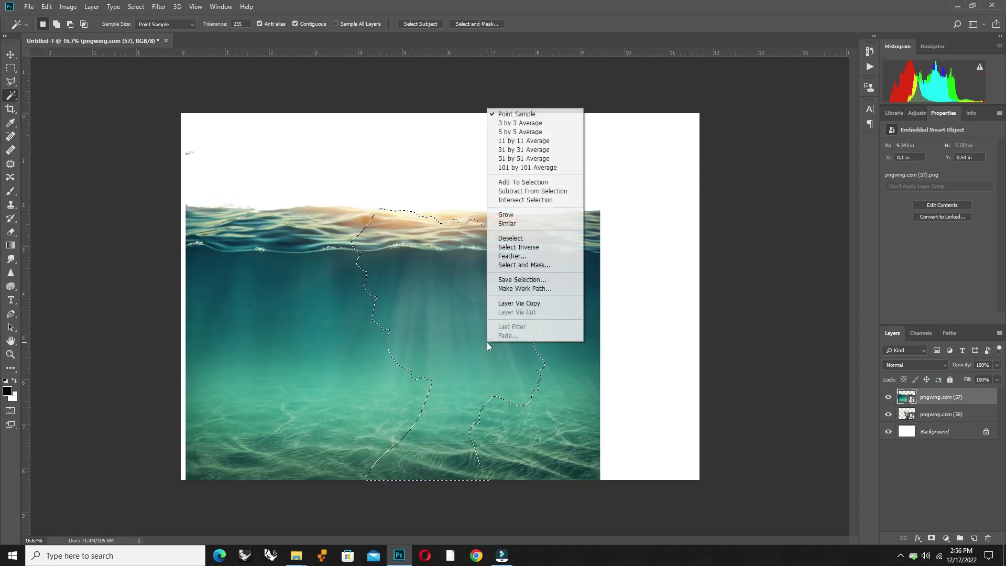
{"action": "left_click", "coordinate": [535, 300]}
{"action": "left_click", "coordinate": [886, 415]}
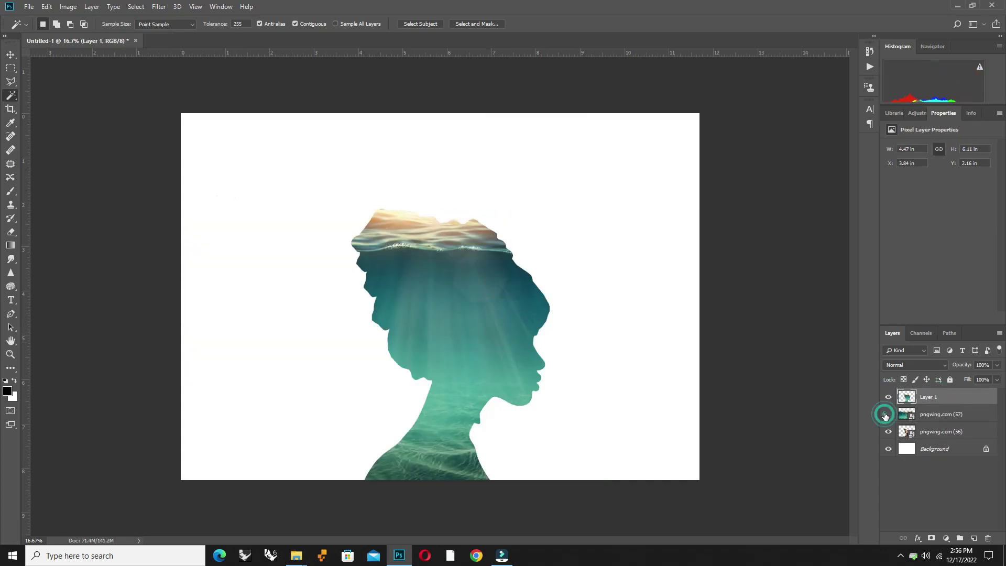
Position and scale the dolphin image over the head, then flip the wave image horizontally.
{"action": "key", "text": "v"}
{"action": "mouse_move", "coordinate": [294, 525]}
{"action": "left_mouse_down"}
{"action": "mouse_move", "coordinate": [444, 292]}
{"action": "mouse_move", "coordinate": [545, 380]}
{"action": "mouse_move", "coordinate": [226, 288]}
{"action": "mouse_move", "coordinate": [541, 325]}
{"action": "mouse_move", "coordinate": [516, 304]}
{"action": "left_mouse_up"}
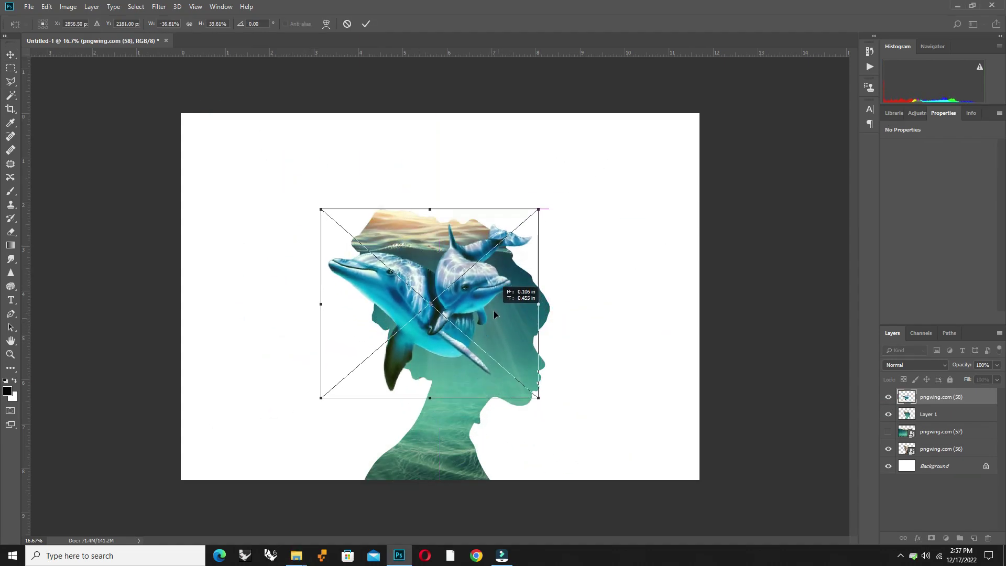
{"action": "scroll", "coordinate": [472, 314], "scroll_direction": "up", "scroll_amount": 2}
{"action": "left_click_drag", "start_coordinate": [266, 427], "coordinate": [273, 455]}
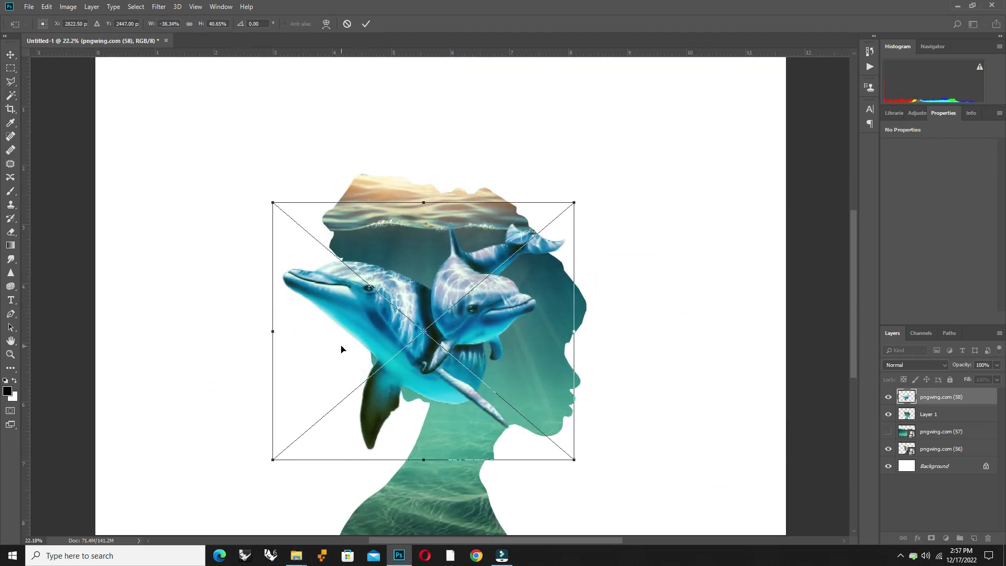
{"action": "left_click_drag", "start_coordinate": [360, 293], "coordinate": [367, 309]}
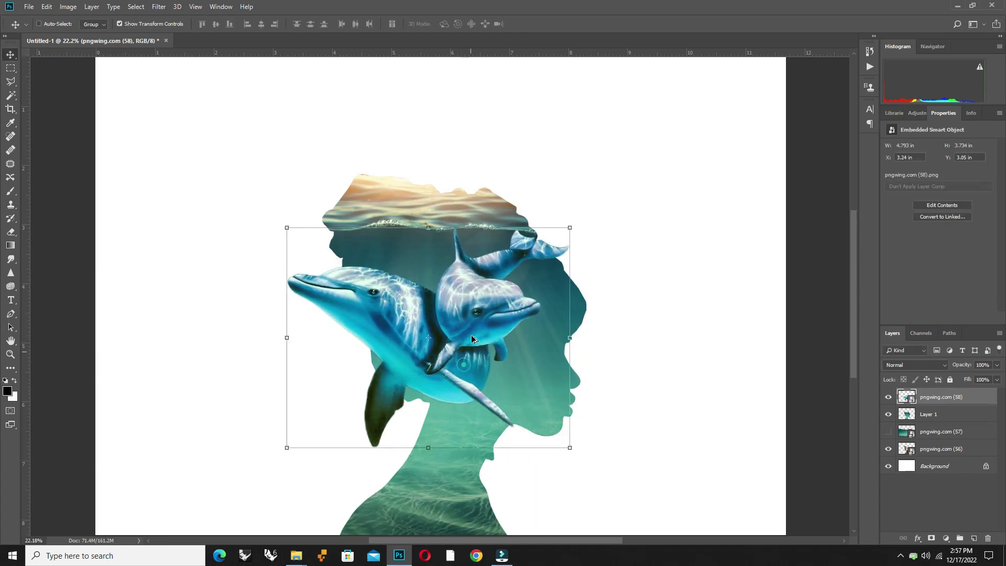
{"action": "right_click", "coordinate": [495, 324]}
{"action": "left_click", "coordinate": [549, 447]}
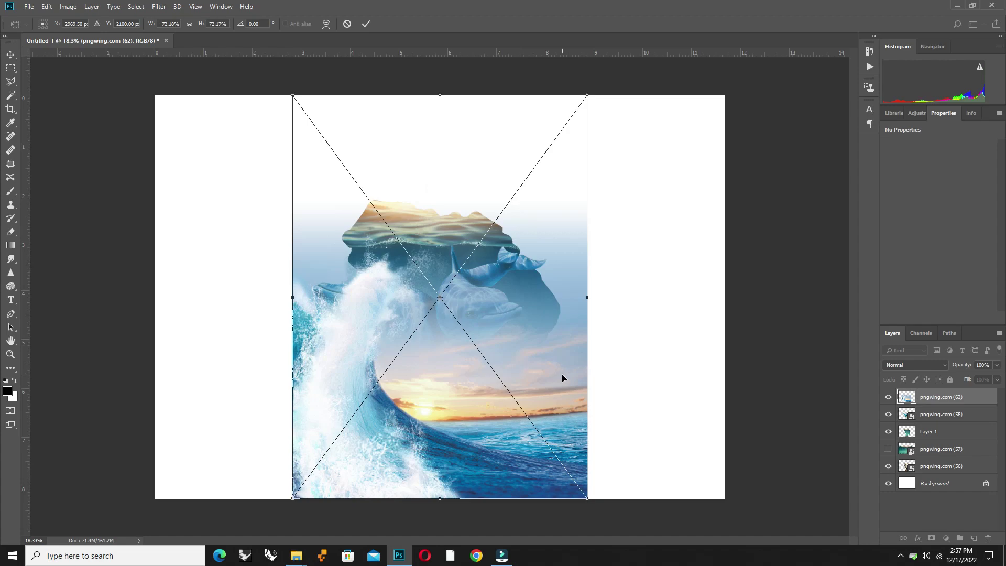
Shrink the wave image to under half size and move it to the top centre.
{"action": "left_click_drag", "start_coordinate": [587, 498], "coordinate": [478, 382]}
{"action": "left_click_drag", "start_coordinate": [500, 335], "coordinate": [508, 157]}
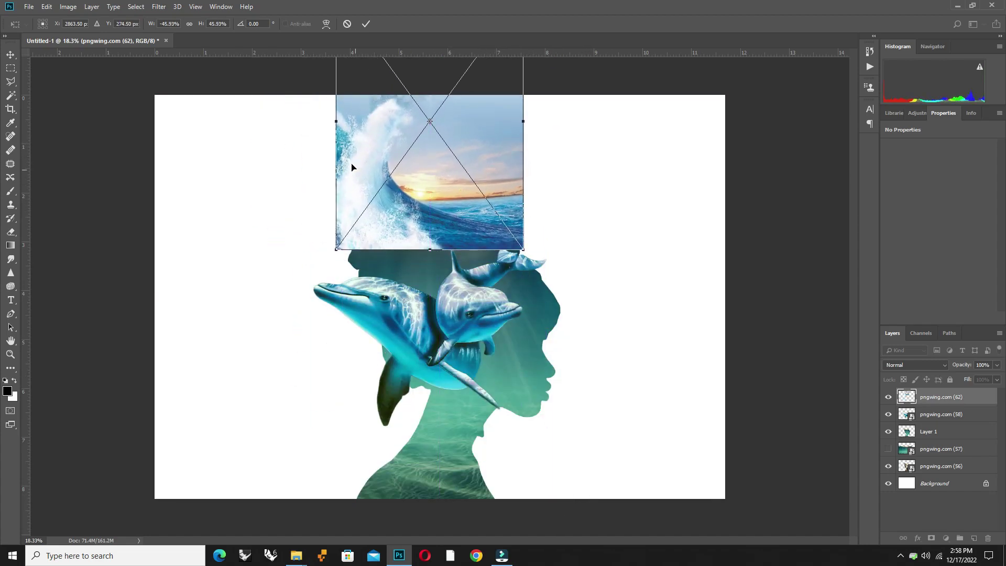
{"action": "scroll", "coordinate": [351, 166], "scroll_direction": "down", "scroll_amount": 2}
{"action": "key", "text": "Return"}
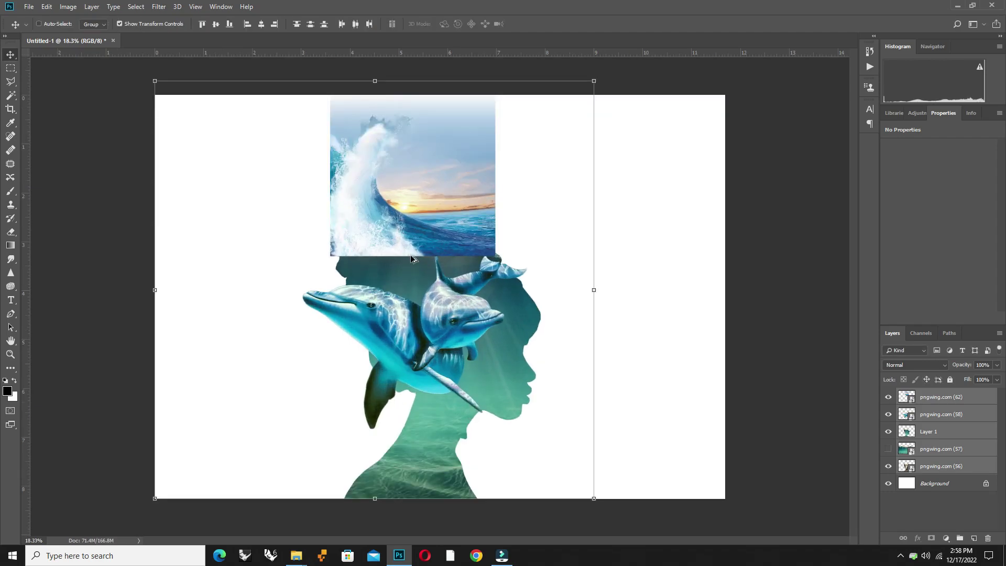
Select the wave layer, then the dolphin layer, from the canvas right-click layer lists.
{"action": "scroll", "coordinate": [412, 258], "scroll_direction": "up", "scroll_amount": 1}
{"action": "right_click", "coordinate": [446, 174]}
{"action": "left_click", "coordinate": [472, 181]}
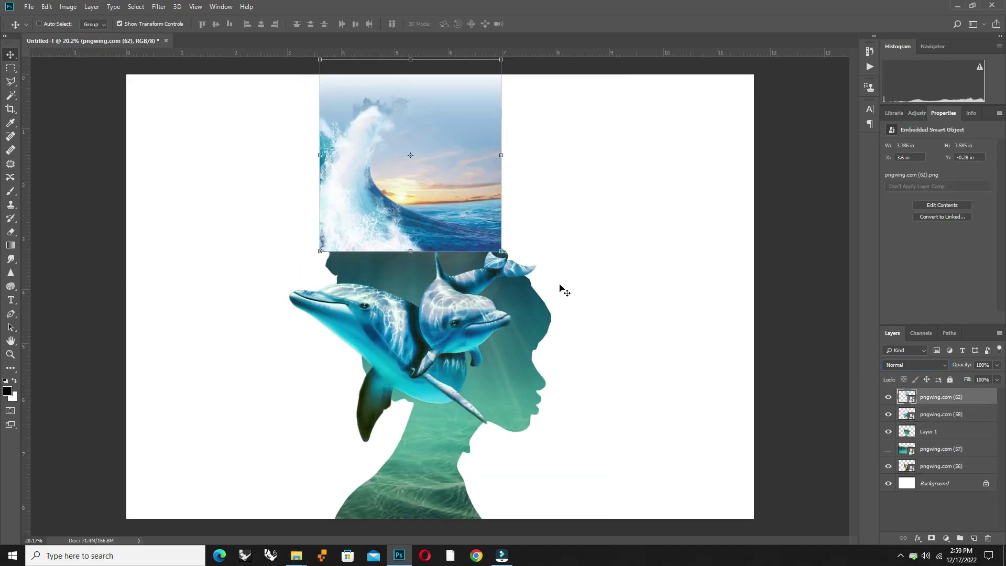
{"action": "right_click", "coordinate": [481, 335]}
{"action": "left_click", "coordinate": [489, 339]}
Set the dolphin layer's blend mode to Multiply.
{"action": "left_click", "coordinate": [888, 414]}
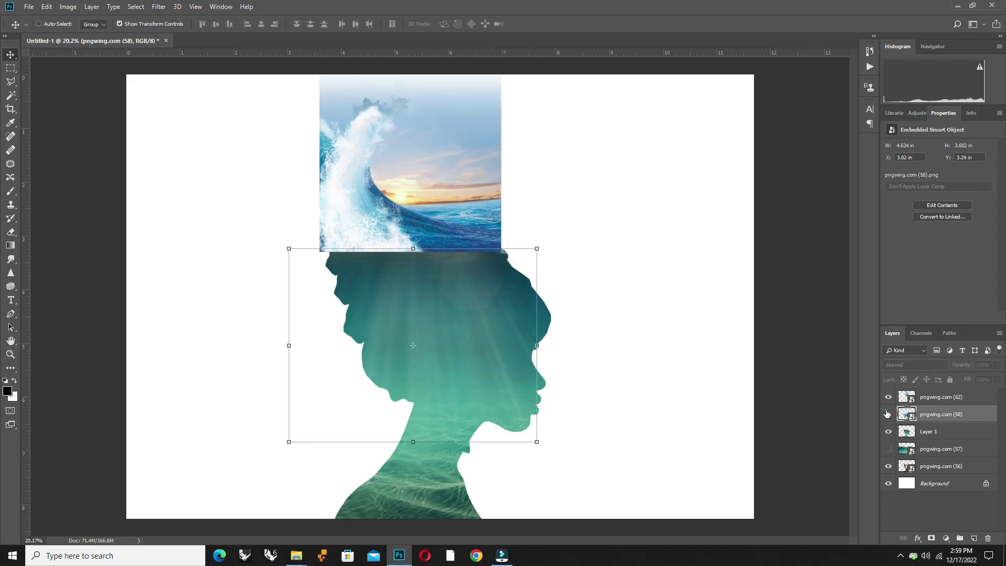
{"action": "left_click", "coordinate": [922, 366]}
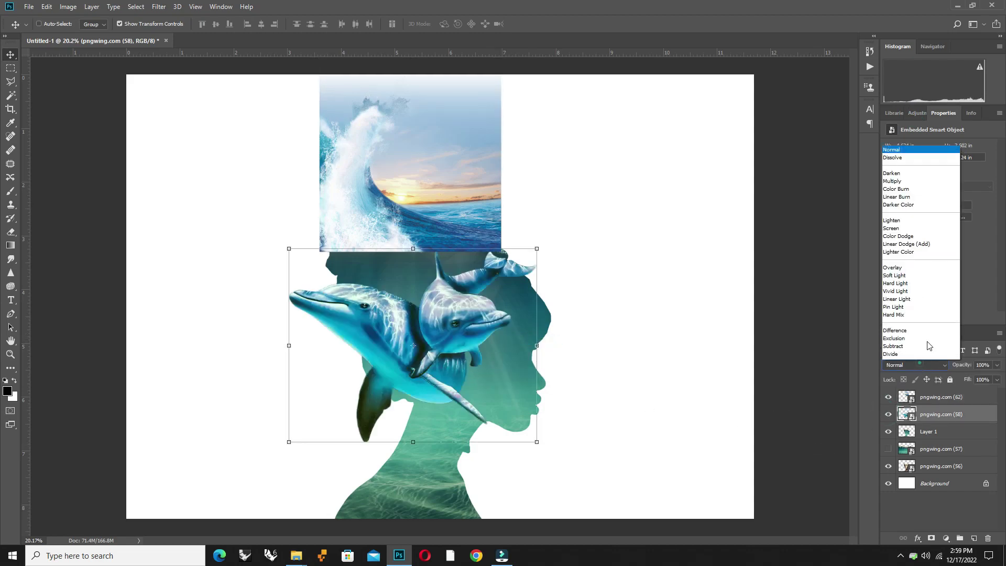
{"action": "left_click", "coordinate": [900, 147]}
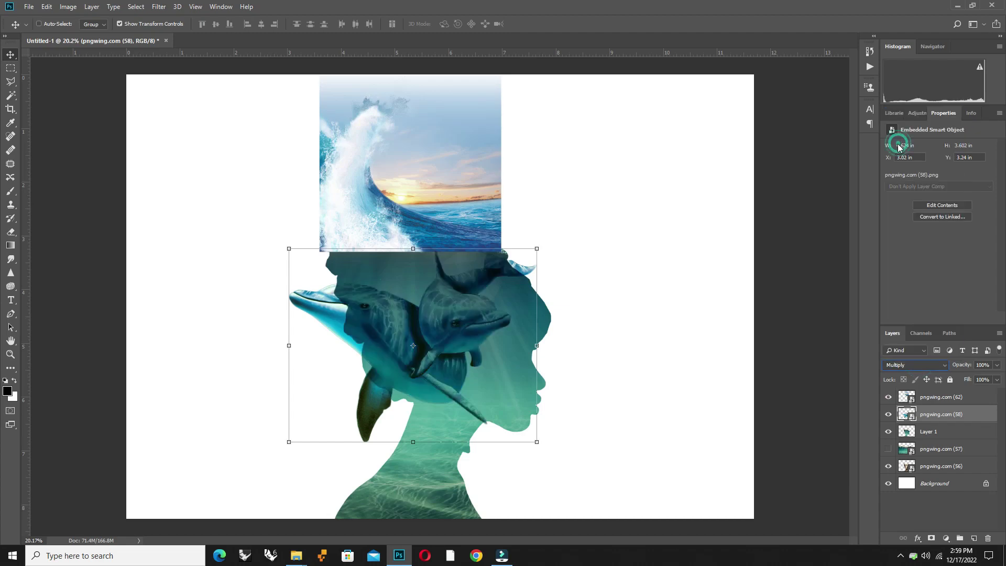
Magic Wand a selection of the woman-and-dolphin outline plus the wave rectangle.
{"action": "key", "text": "w"}
{"action": "left_click", "coordinate": [889, 432]}
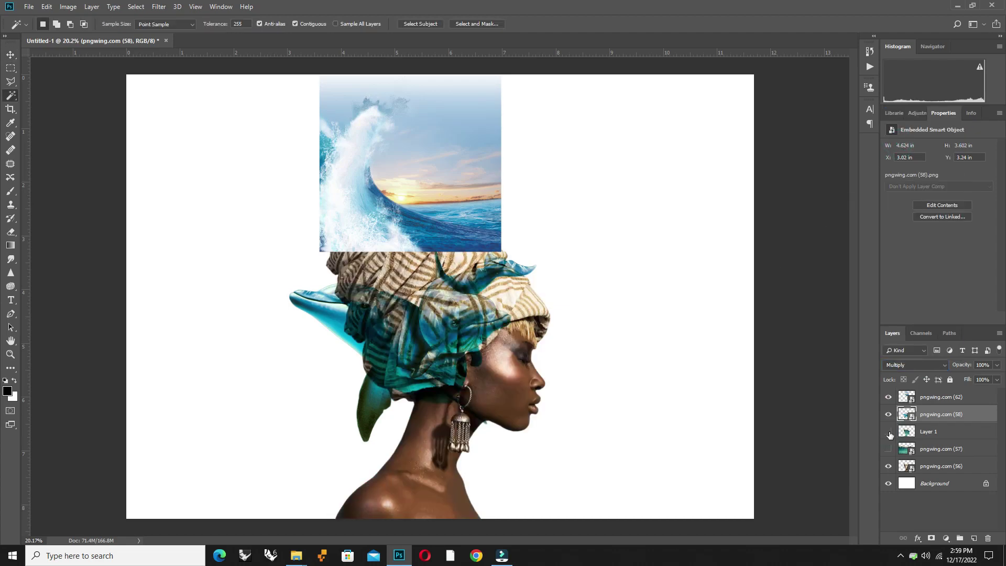
{"action": "left_click", "coordinate": [890, 450]}
{"action": "left_click", "coordinate": [930, 452]}
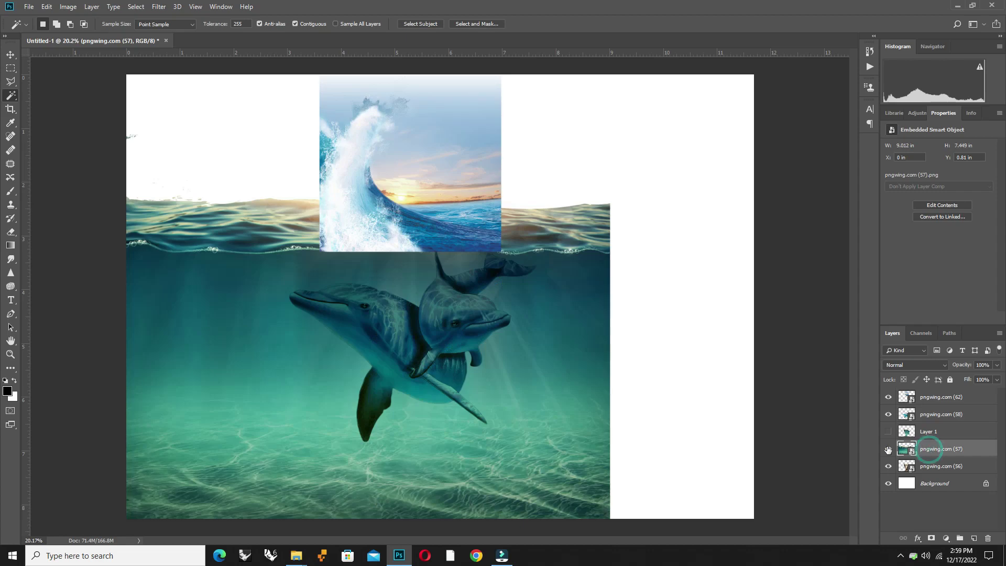
{"action": "left_click", "coordinate": [888, 449]}
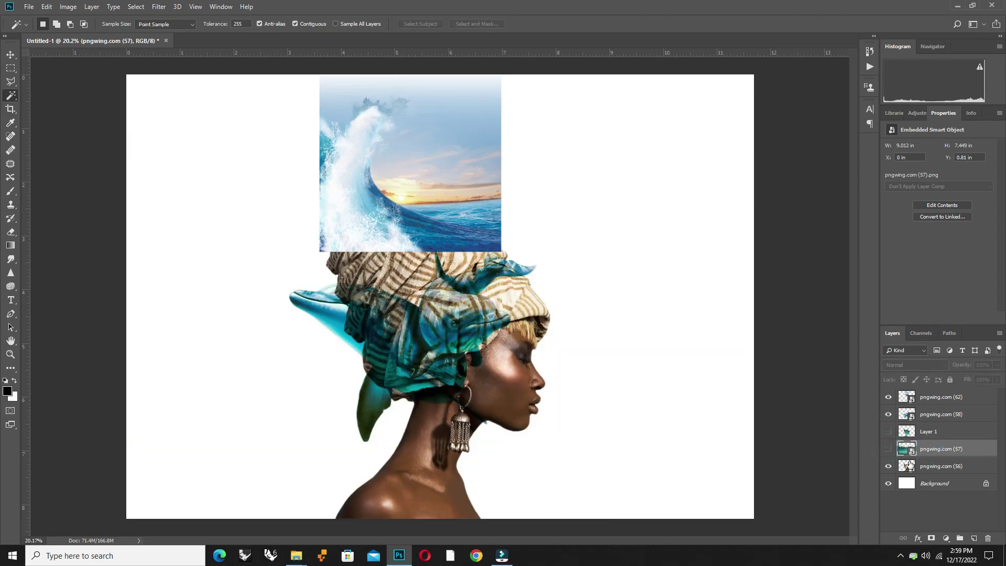
{"action": "left_click", "coordinate": [937, 469]}
{"action": "left_click", "coordinate": [907, 466], "text": "ctrl"}
{"action": "left_click", "coordinate": [938, 397]}
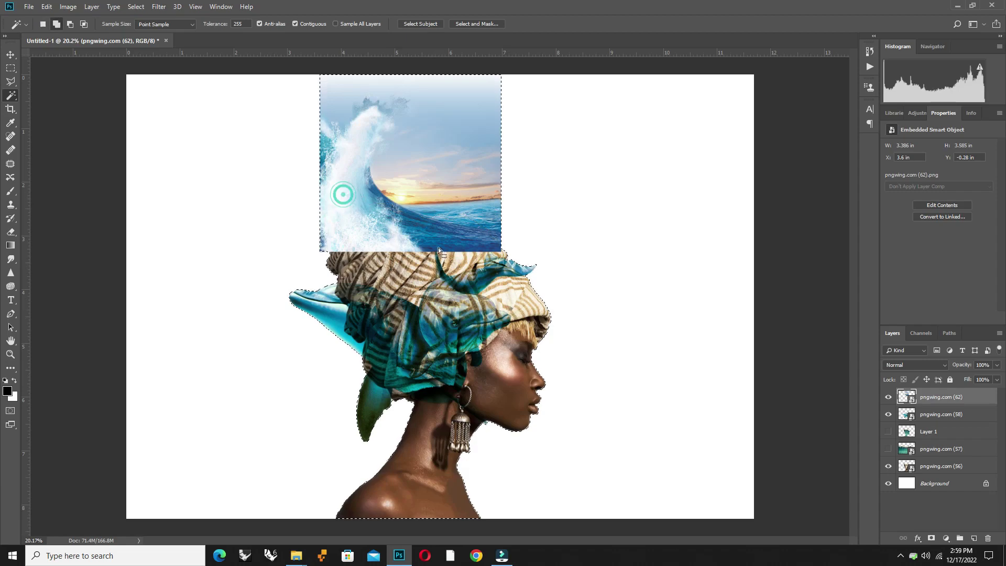
{"action": "left_click", "coordinate": [341, 204], "text": "shift"}
Copy the selected underwater scene to a new layer via Layer Via Copy and hide the source.
{"action": "left_click", "coordinate": [889, 449]}
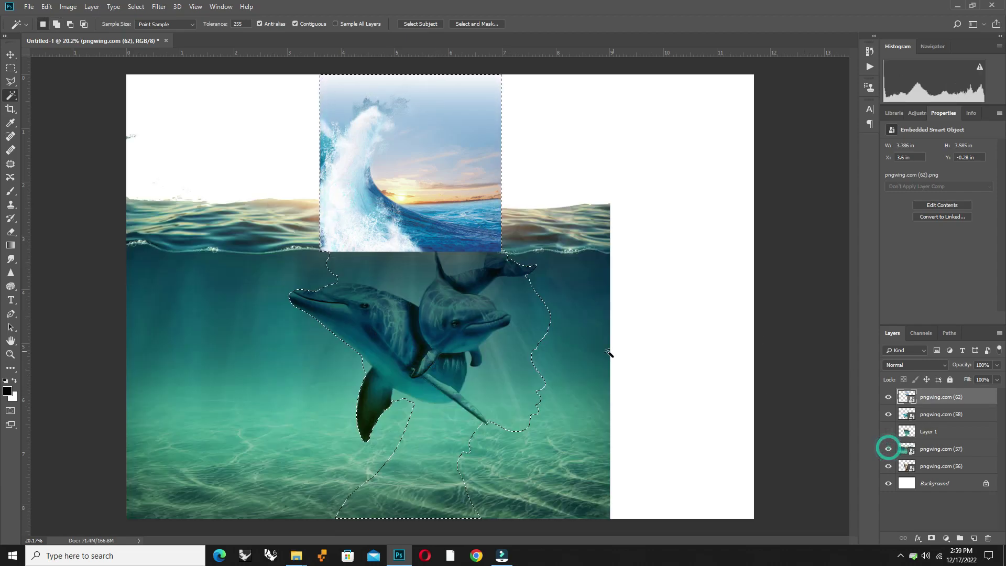
{"action": "left_click", "coordinate": [938, 448]}
{"action": "right_click", "coordinate": [471, 325]}
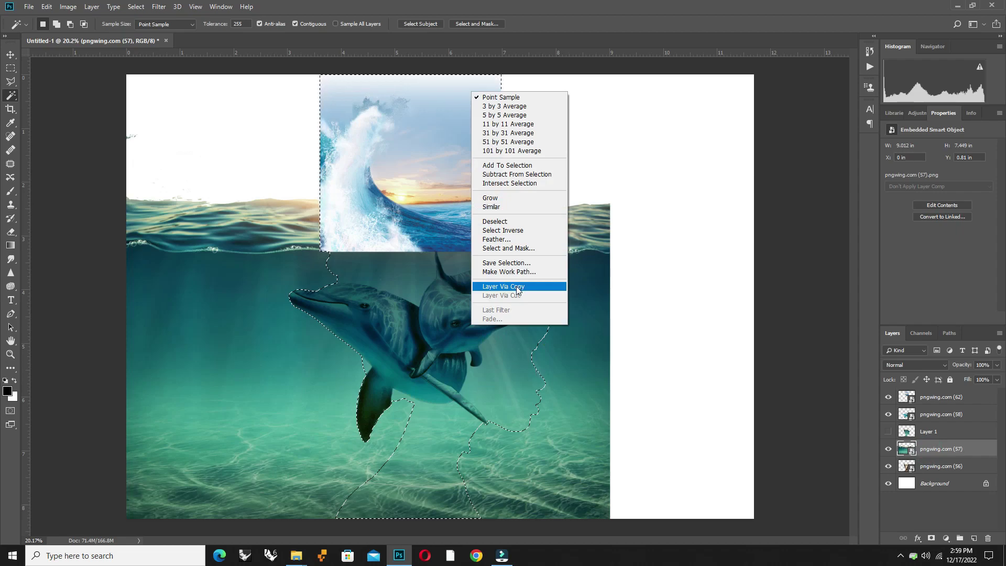
{"action": "left_click", "coordinate": [516, 286]}
{"action": "left_click", "coordinate": [888, 466]}
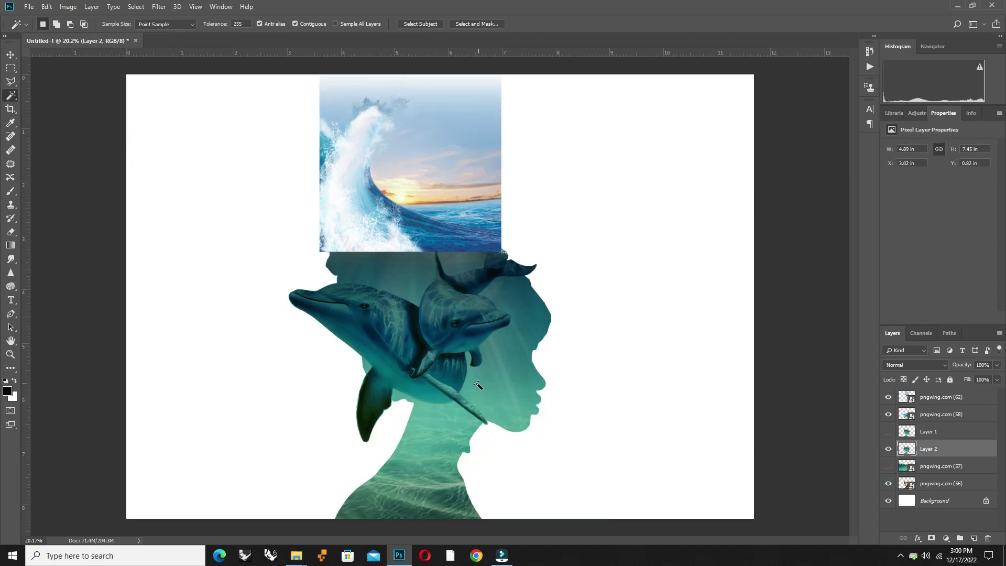
Rasterize the wave layer pngwing.com (62).
{"action": "left_click", "coordinate": [6, 54]}
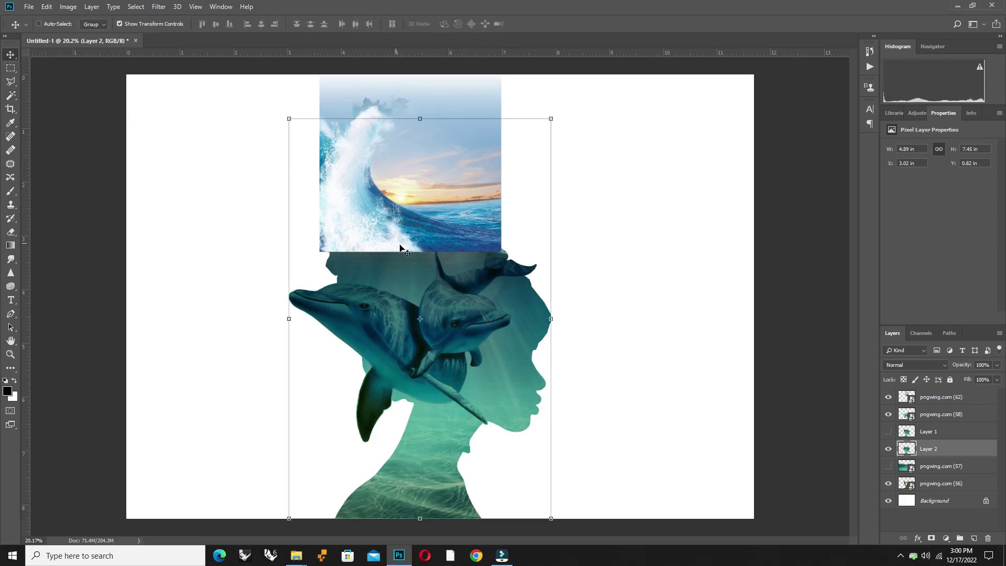
{"action": "right_click", "coordinate": [374, 224]}
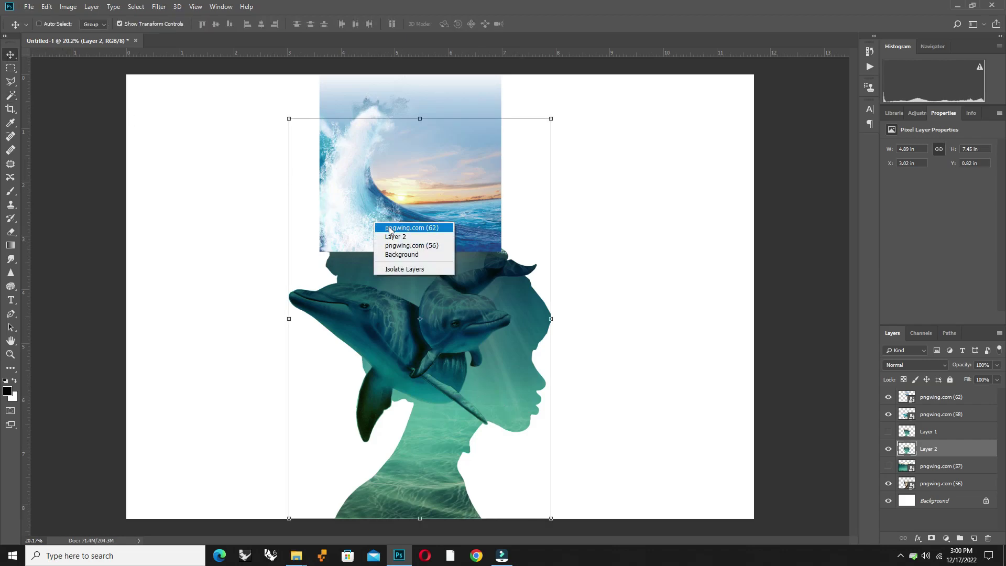
{"action": "left_click", "coordinate": [390, 229]}
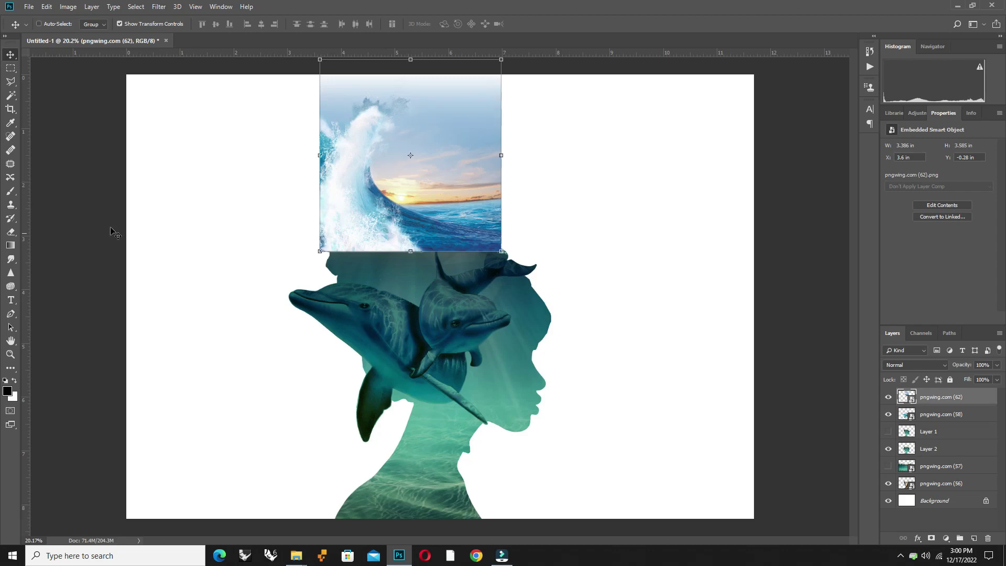
{"action": "left_click", "coordinate": [12, 230]}
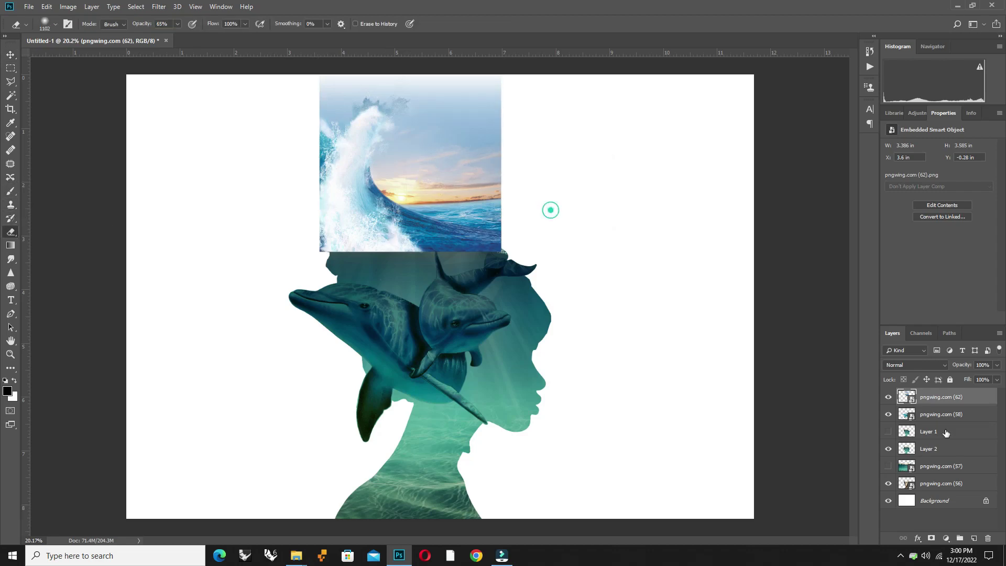
{"action": "right_click", "coordinate": [939, 394]}
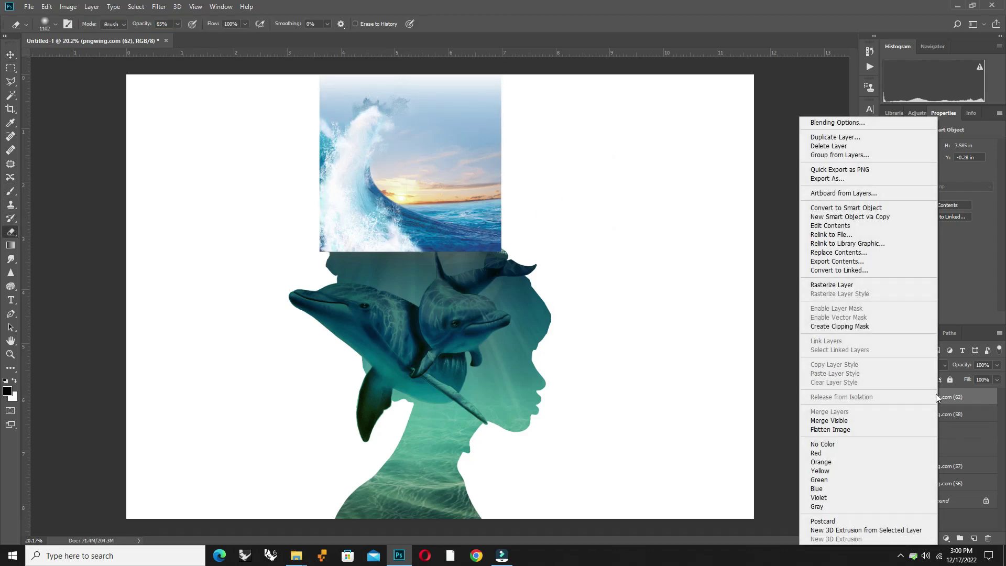
{"action": "left_click", "coordinate": [830, 285]}
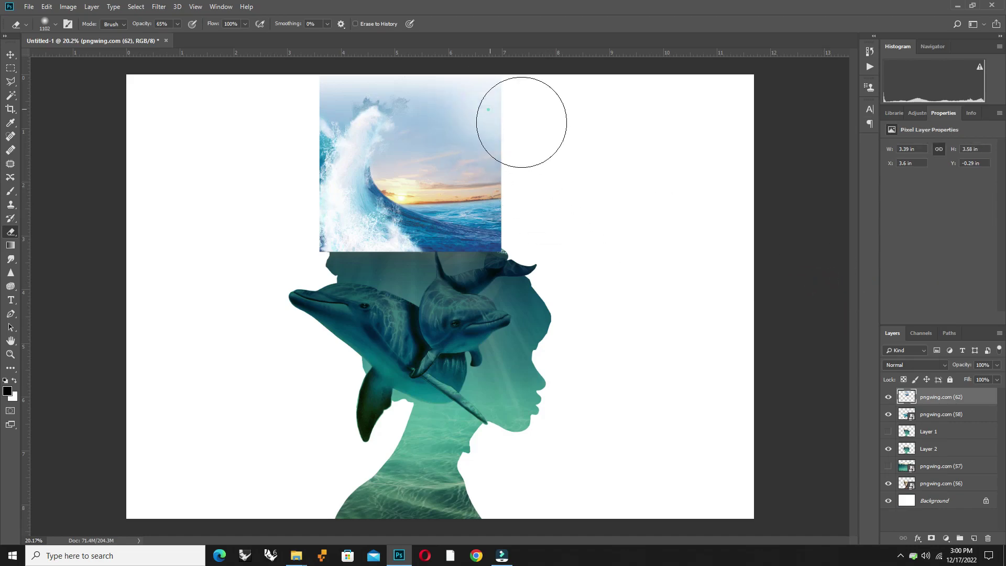
Erase the wave's right-side sky and fade the sunset and left edge at 100% opacity.
{"action": "scroll", "coordinate": [461, 223], "scroll_direction": "up", "scroll_amount": 3}
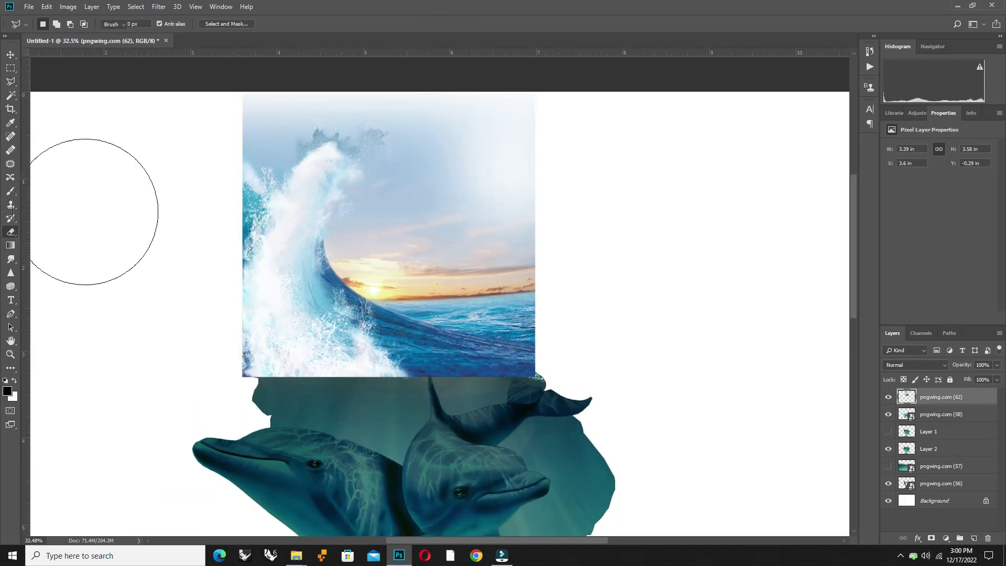
{"action": "left_click", "coordinate": [517, 225]}
{"action": "key", "text": "bracketleft"}
{"action": "key", "text": "bracketleft"}
{"action": "key", "text": "bracketleft"}
{"action": "key", "text": "0"}
{"action": "mouse_move", "coordinate": [462, 111]}
{"action": "left_mouse_down"}
{"action": "mouse_move", "coordinate": [512, 229]}
{"action": "mouse_move", "coordinate": [225, 150]}
{"action": "mouse_move", "coordinate": [419, 115]}
{"action": "left_mouse_up"}
{"action": "mouse_move", "coordinate": [486, 262]}
{"action": "left_mouse_down"}
{"action": "mouse_move", "coordinate": [220, 337]}
{"action": "mouse_move", "coordinate": [220, 349]}
{"action": "left_mouse_up"}
Fade the wave's lower-right edge with the Eraser.
{"action": "left_click", "coordinate": [942, 449]}
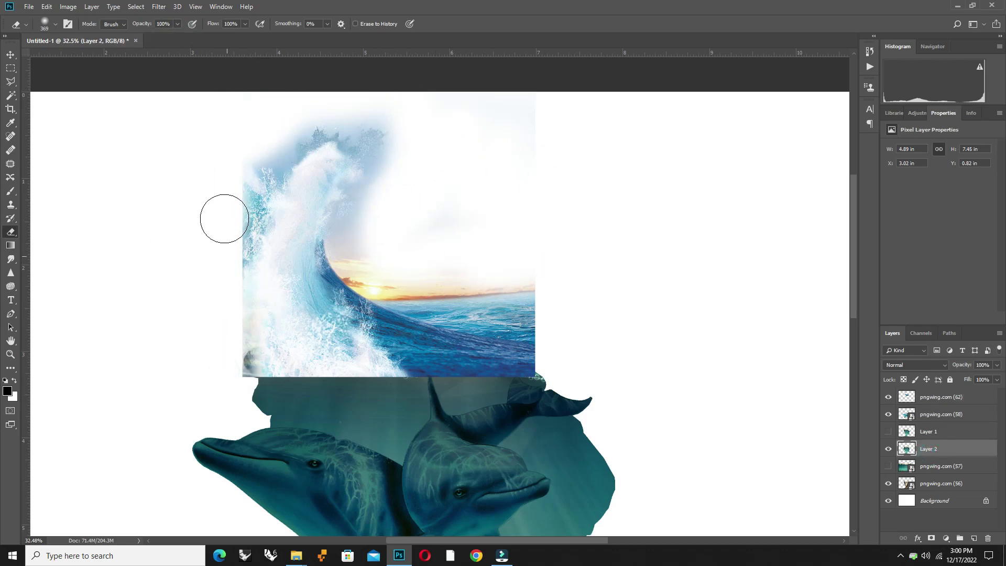
{"action": "left_click", "coordinate": [941, 397]}
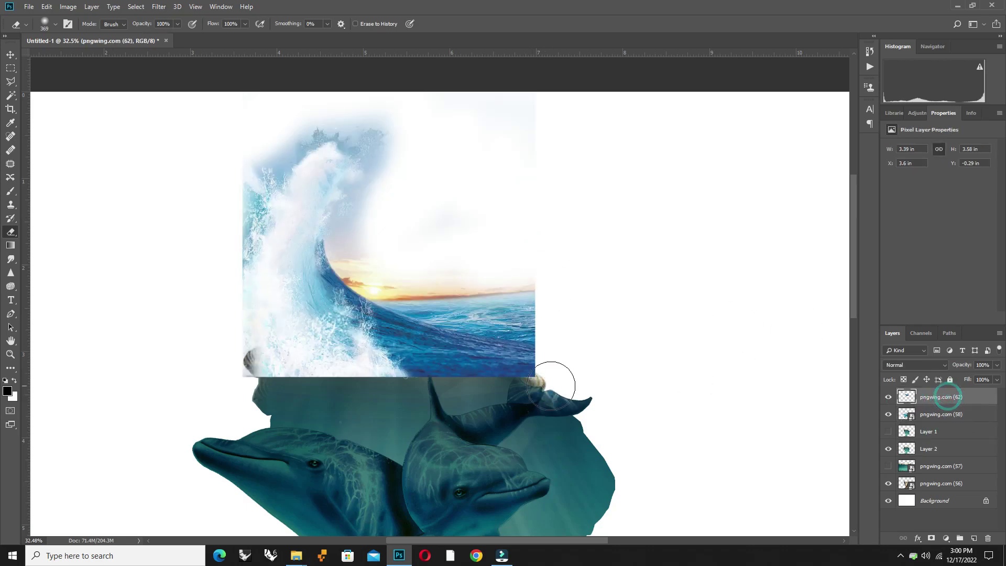
{"action": "left_click_drag", "start_coordinate": [483, 274], "coordinate": [607, 363]}
{"action": "left_click", "coordinate": [942, 450]}
{"action": "key", "text": "w"}
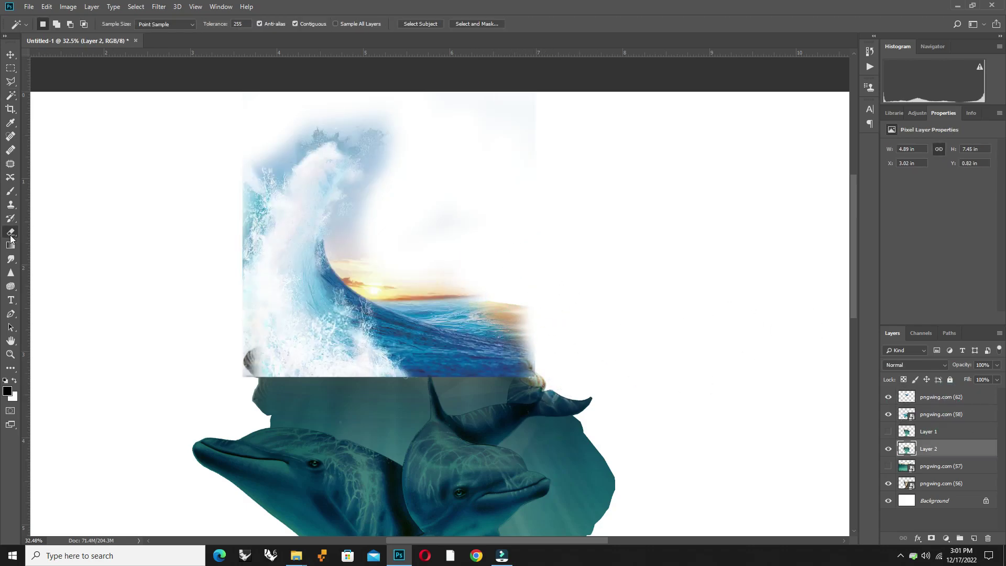
{"action": "left_click", "coordinate": [11, 237]}
{"action": "scroll", "coordinate": [542, 311], "scroll_direction": "down", "scroll_amount": 3}
{"action": "scroll", "coordinate": [548, 279], "scroll_direction": "up", "scroll_amount": 3}
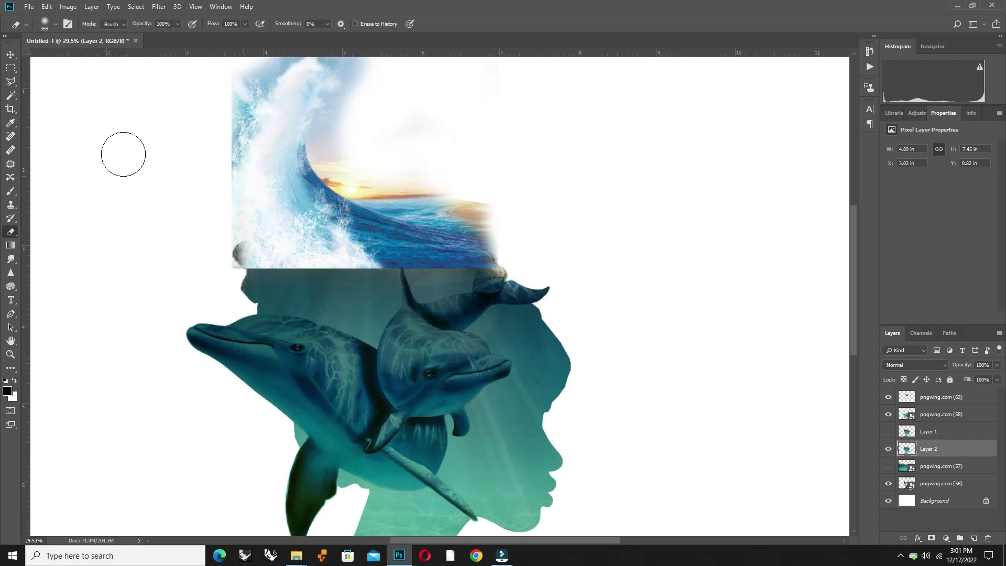
Outline the sky above the wave with the Polygonal Lasso and delete it.
{"action": "left_click", "coordinate": [13, 85]}
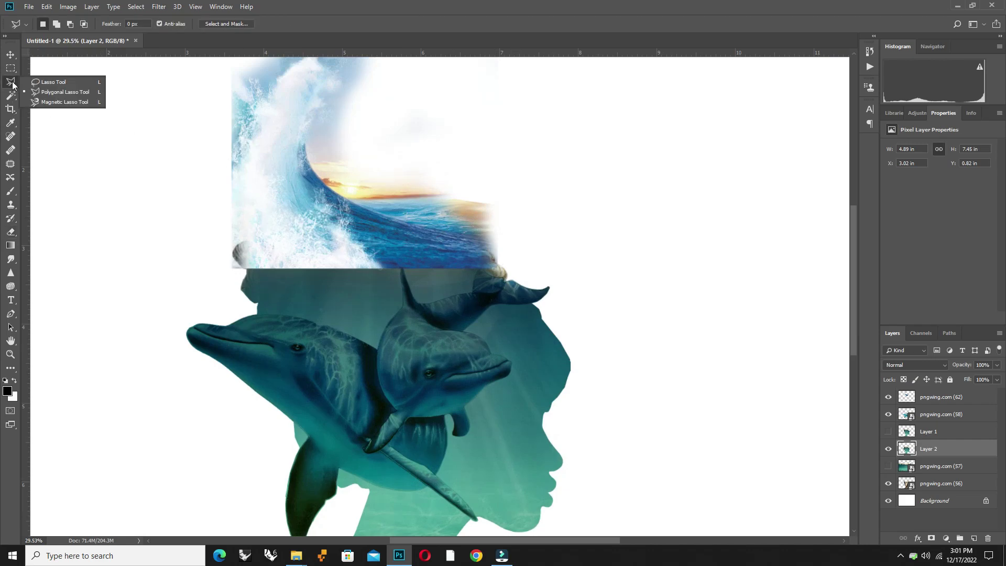
{"action": "scroll", "coordinate": [417, 188], "scroll_direction": "up", "scroll_amount": 1}
{"action": "scroll", "coordinate": [526, 305], "scroll_direction": "up", "scroll_amount": 1}
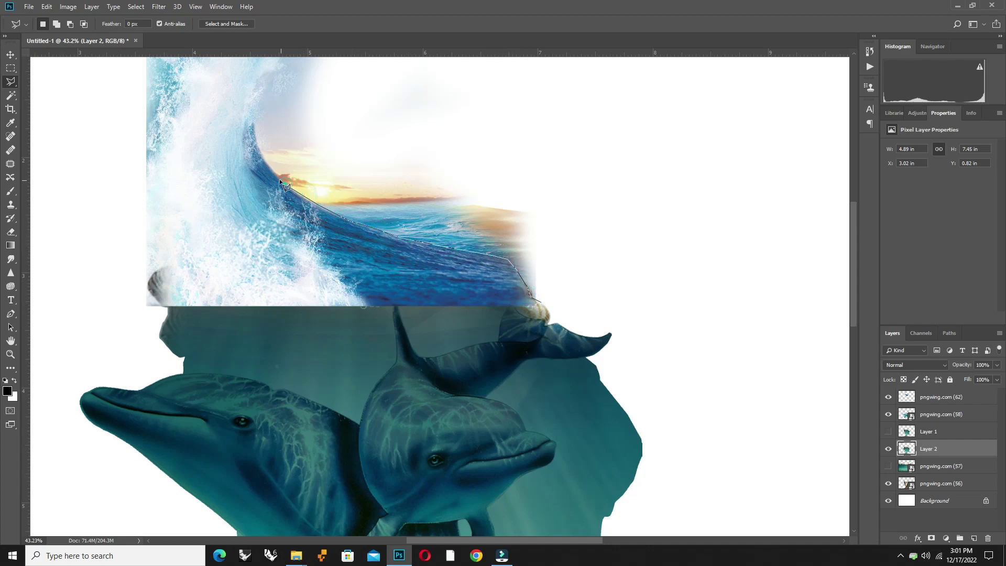
{"action": "left_click", "coordinate": [394, 85]}
{"action": "left_click", "coordinate": [571, 178]}
{"action": "double_click", "coordinate": [606, 299]}
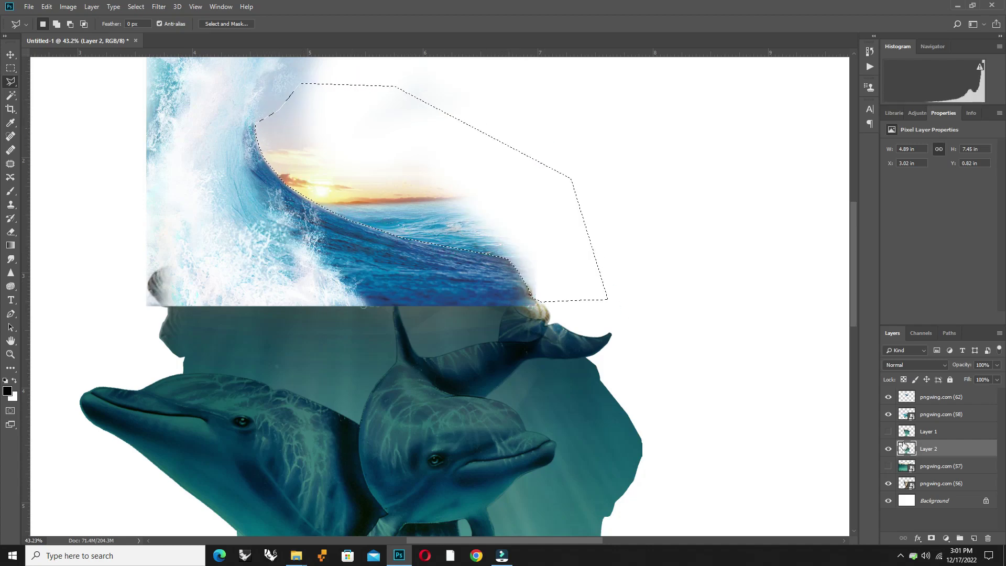
{"action": "key", "text": "Delete"}
{"action": "key", "text": "Delete"}
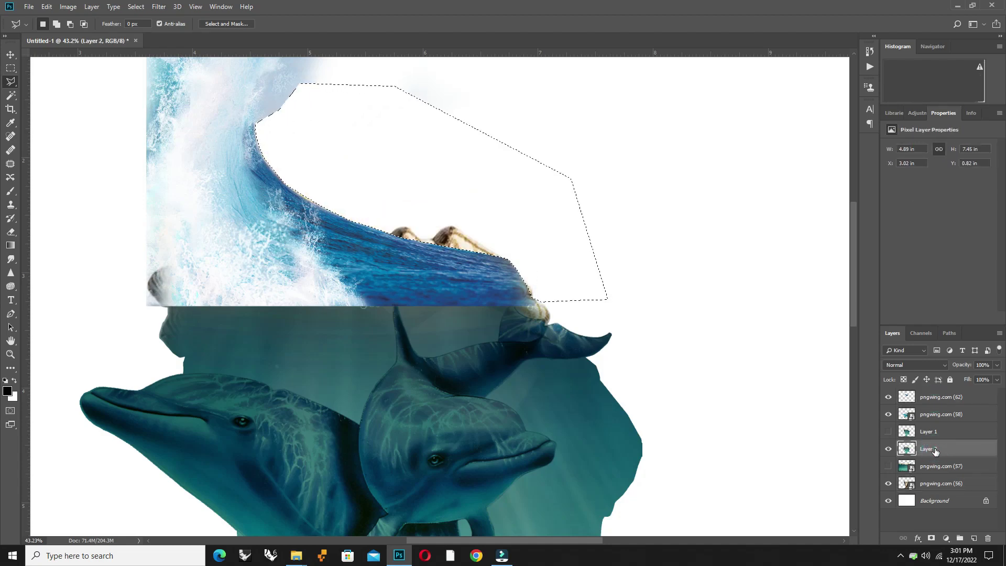
Rasterize pngwing.com (56), delete the brown shapes inside the selection, and deselect.
{"action": "left_click", "coordinate": [935, 485]}
{"action": "right_click", "coordinate": [935, 485]}
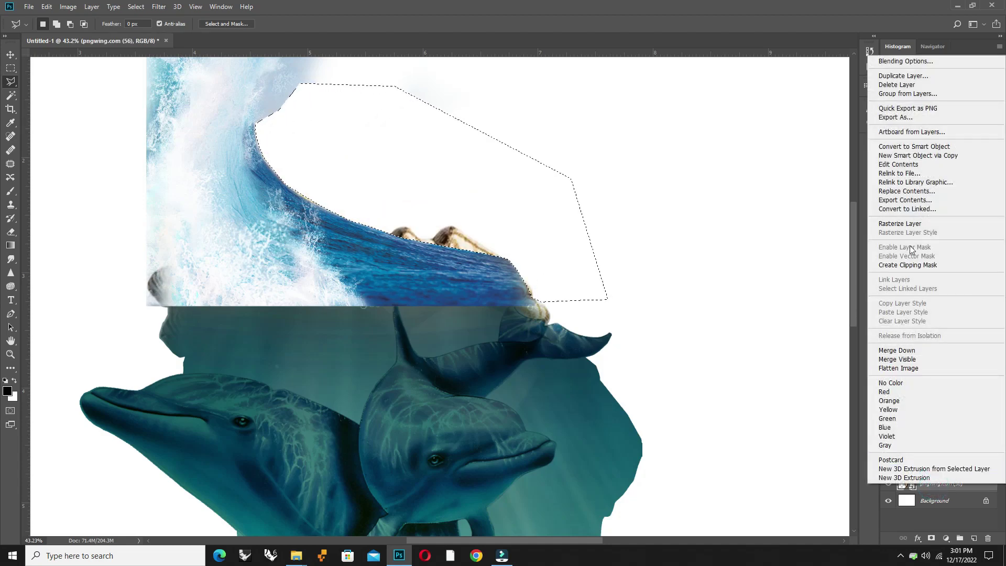
{"action": "left_click", "coordinate": [909, 223]}
{"action": "key", "text": "Delete"}
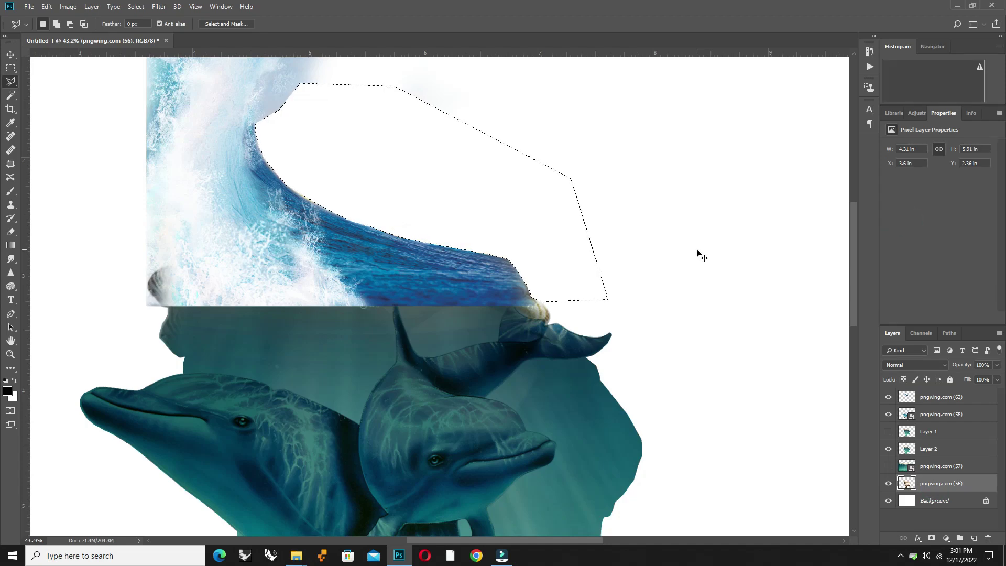
{"action": "key", "text": "ctrl+d"}
{"action": "scroll", "coordinate": [527, 304], "scroll_direction": "down", "scroll_amount": 3}
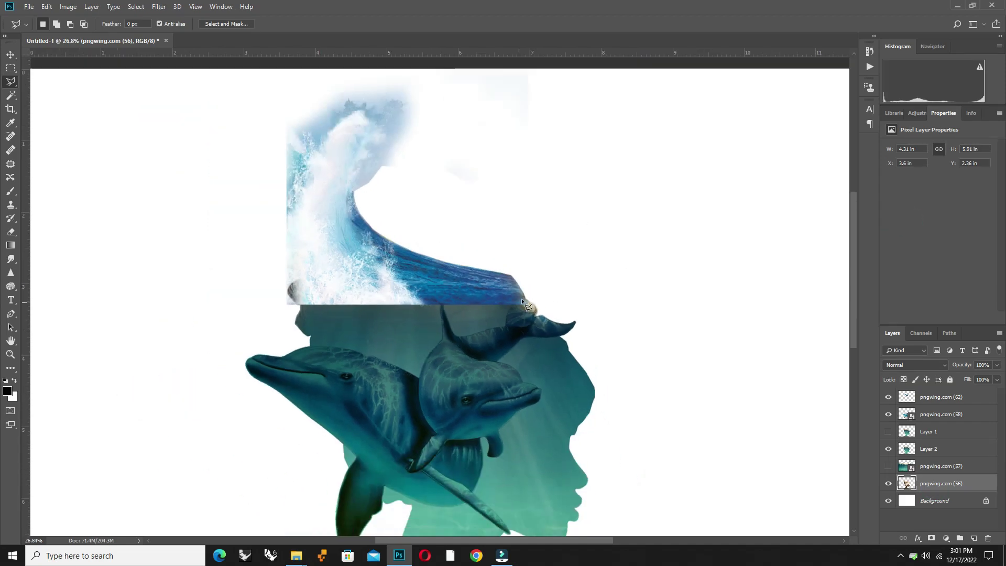
Set the Eraser to 50 px and select the wave layer.
{"action": "left_click", "coordinate": [11, 231]}
{"action": "scroll", "coordinate": [515, 274], "scroll_direction": "up", "scroll_amount": 2}
{"action": "scroll", "coordinate": [602, 309], "scroll_direction": "up", "scroll_amount": 2}
{"action": "right_click", "coordinate": [603, 310]}
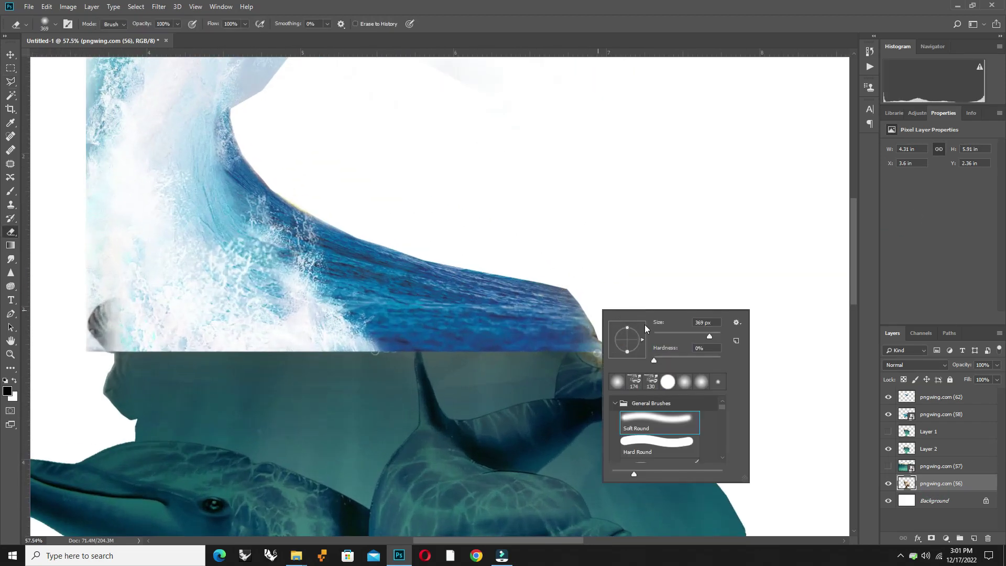
{"action": "left_click", "coordinate": [664, 336]}
{"action": "left_click", "coordinate": [613, 266]}
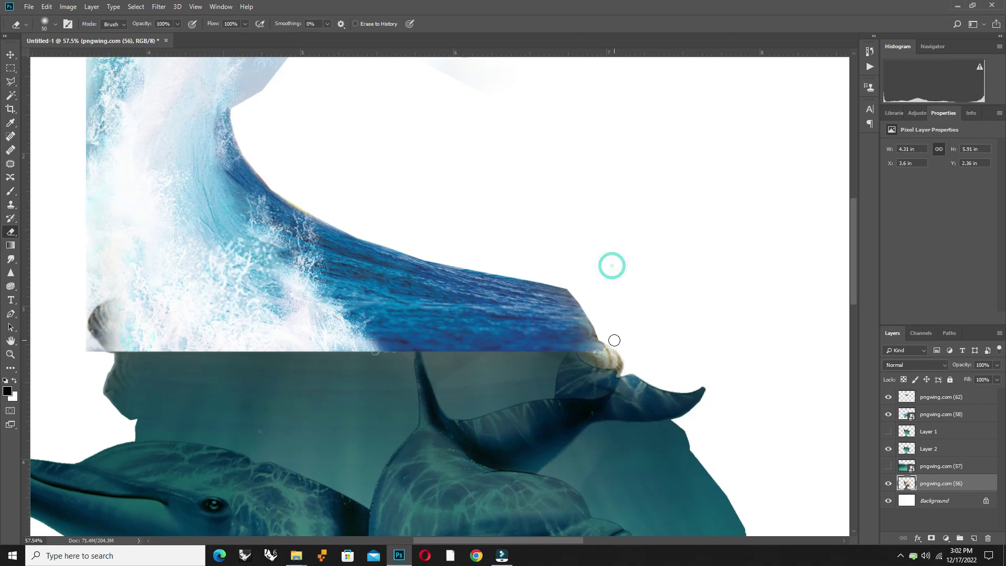
{"action": "left_click", "coordinate": [938, 396]}
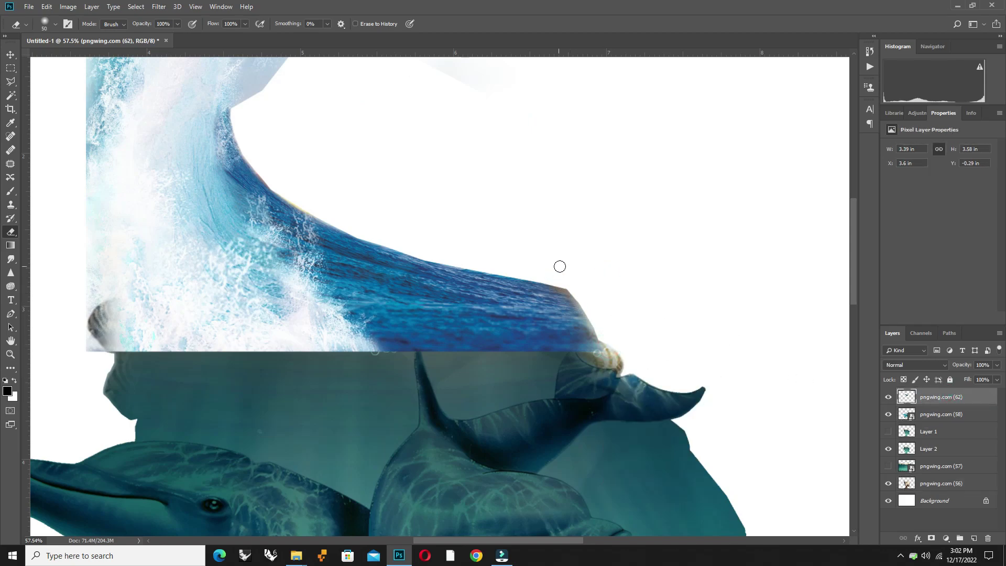
{"action": "scroll", "coordinate": [560, 266], "scroll_direction": "down", "scroll_amount": 3}
Resize the brush to 385 px, then to 161 px.
{"action": "right_click", "coordinate": [560, 349]}
{"action": "key", "text": "Return"}
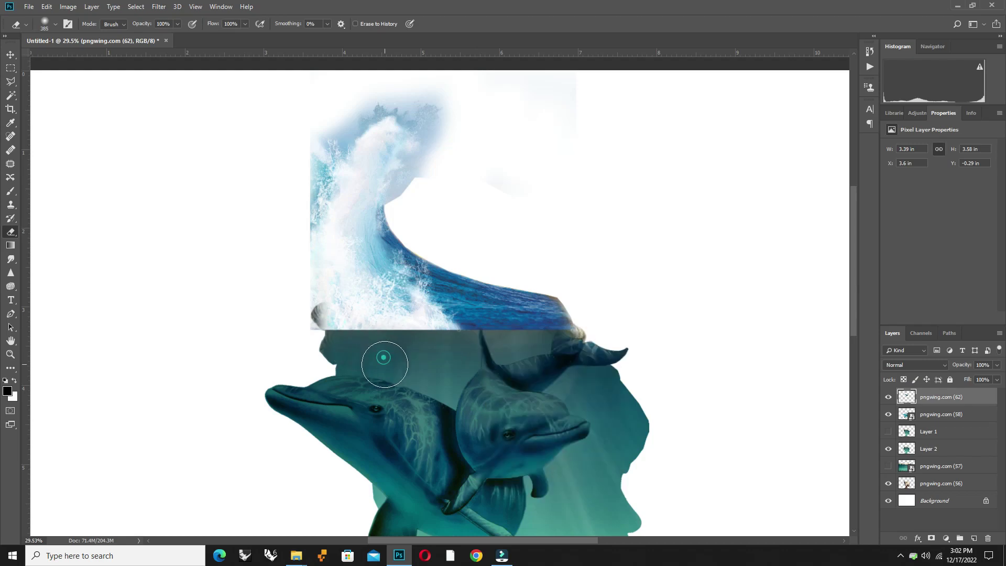
{"action": "right_click", "coordinate": [423, 352]}
{"action": "type", "text": "385"}
{"action": "key", "text": "Return"}
{"action": "right_click", "coordinate": [431, 344]}
{"action": "type", "text": "161"}
{"action": "key", "text": "Return"}
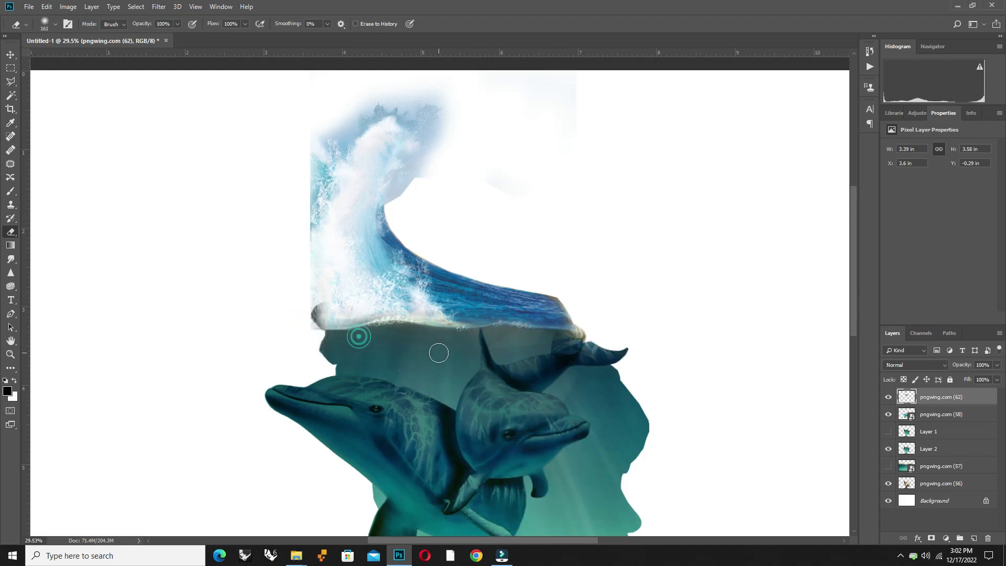
{"action": "left_click", "coordinate": [11, 191]}
Choose the 174 px Kyle's Concept brush preset.
{"action": "right_click", "coordinate": [423, 307]}
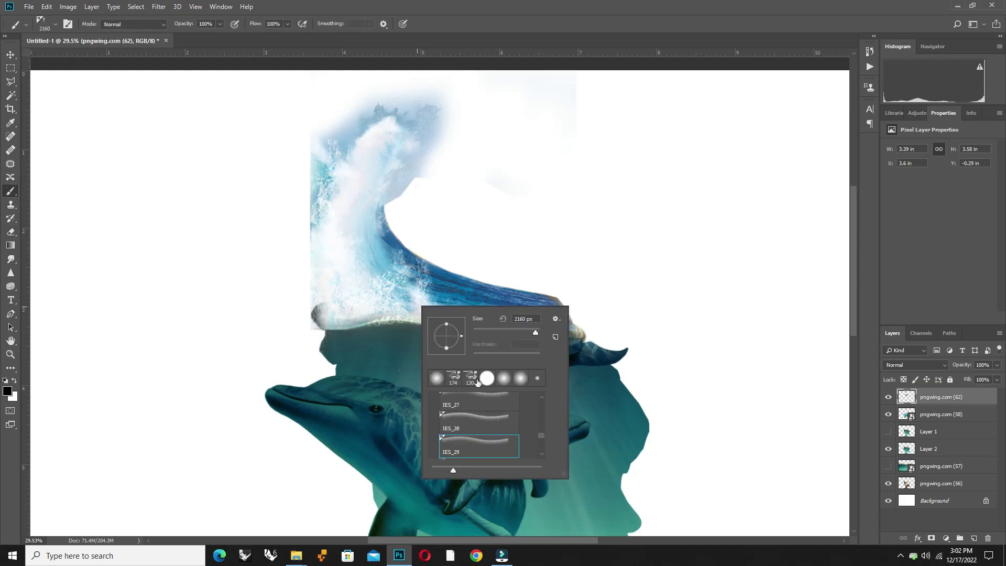
{"action": "left_click_drag", "start_coordinate": [541, 436], "coordinate": [541, 419]}
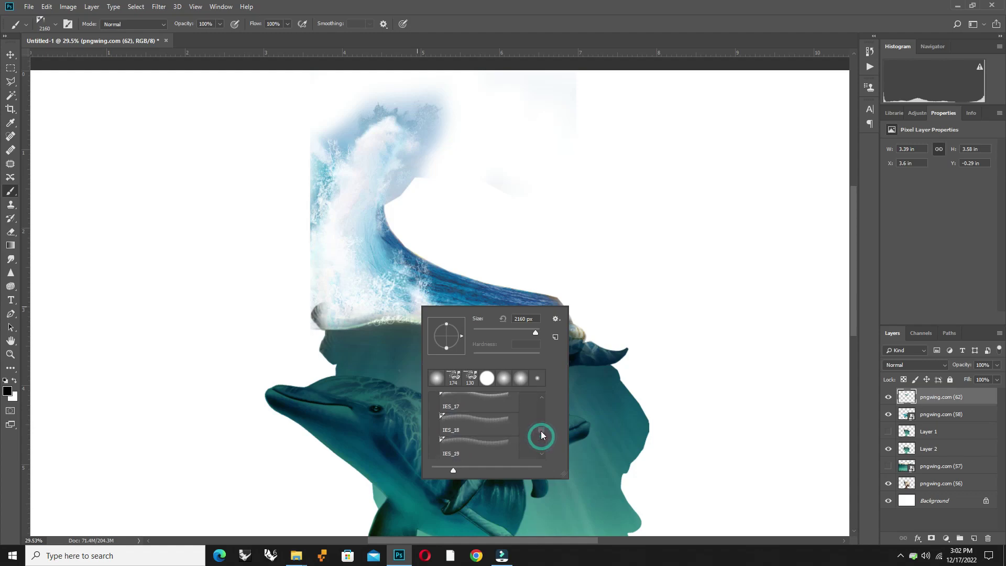
{"action": "left_click", "coordinate": [454, 377]}
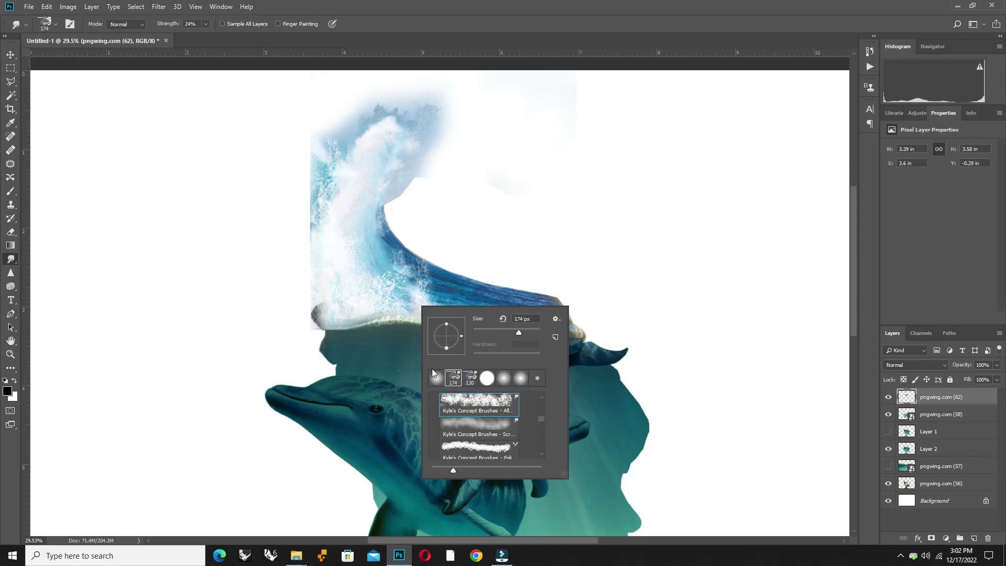
{"action": "left_click", "coordinate": [390, 288]}
Smudge the wave crest upward into soft, misty spray fading into white.
{"action": "scroll", "coordinate": [360, 270], "scroll_direction": "up", "scroll_amount": 2}
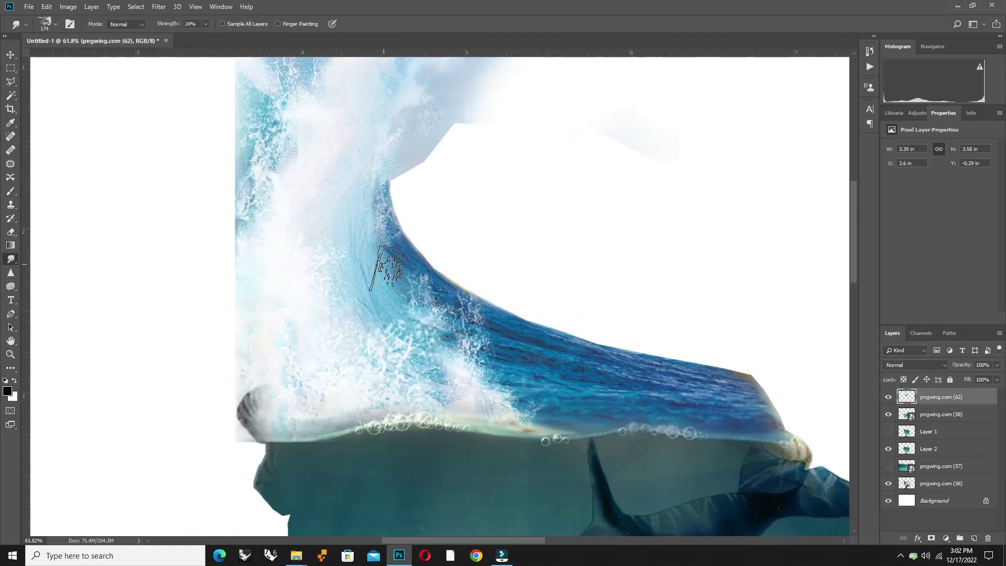
{"action": "scroll", "coordinate": [443, 269], "scroll_direction": "up", "scroll_amount": 2}
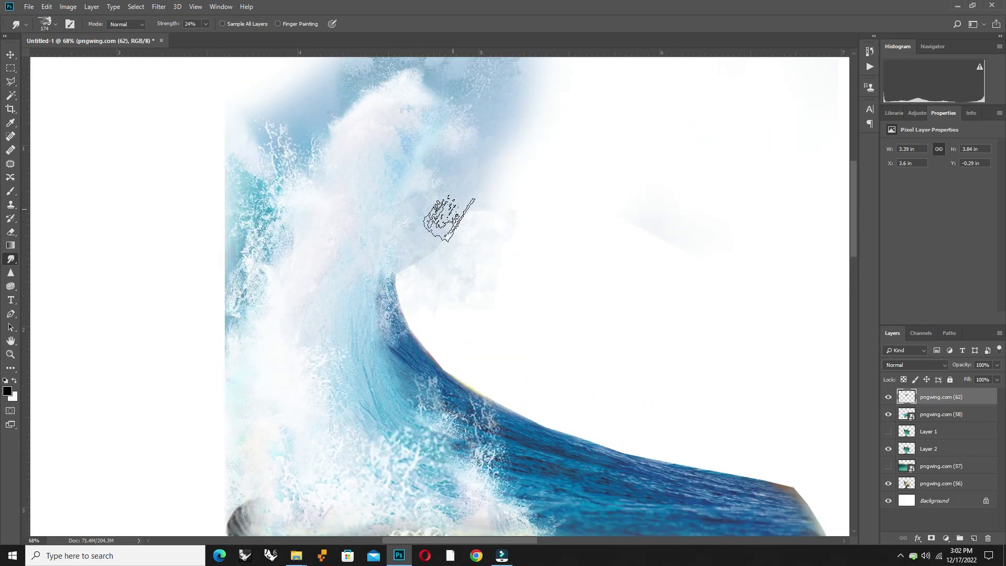
{"action": "scroll", "coordinate": [438, 213], "scroll_direction": "up", "scroll_amount": 2}
{"action": "scroll", "coordinate": [281, 292], "scroll_direction": "up", "scroll_amount": 2}
{"action": "scroll", "coordinate": [336, 268], "scroll_direction": "down", "scroll_amount": 2}
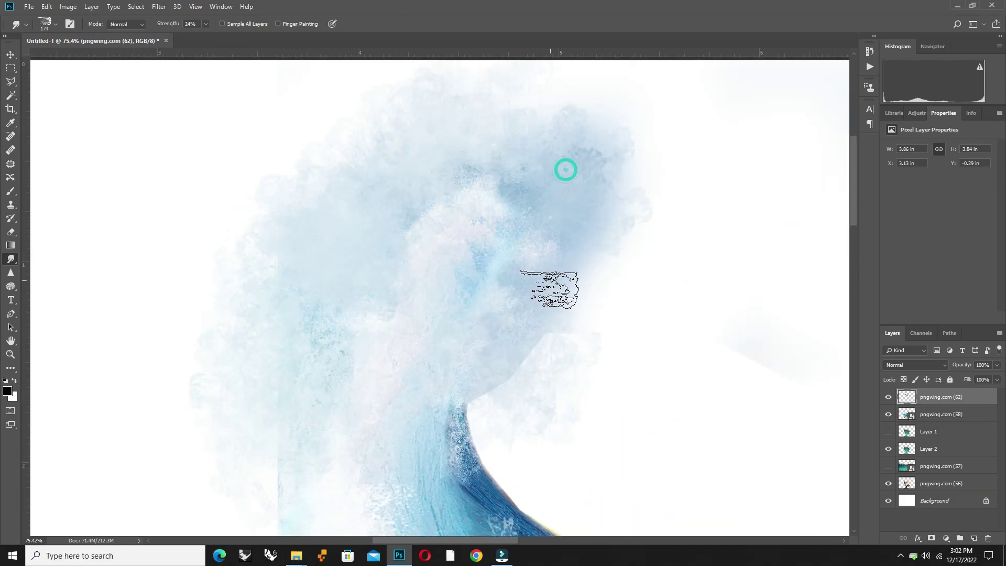
{"action": "scroll", "coordinate": [426, 370], "scroll_direction": "down", "scroll_amount": 3}
{"action": "scroll", "coordinate": [474, 376], "scroll_direction": "down", "scroll_amount": 3}
{"action": "scroll", "coordinate": [474, 377], "scroll_direction": "down", "scroll_amount": 1}
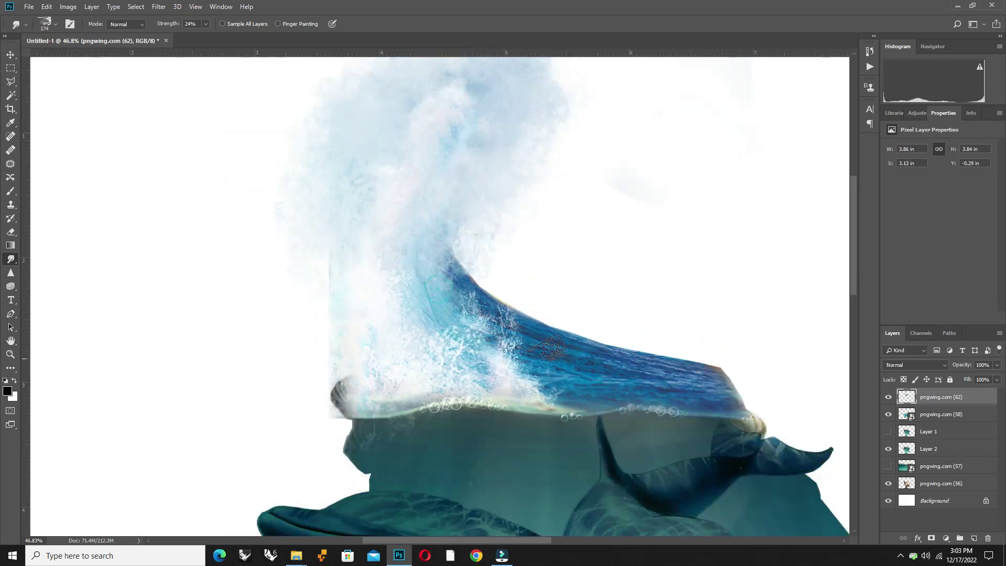
{"action": "scroll", "coordinate": [445, 288], "scroll_direction": "down", "scroll_amount": 1}
{"action": "scroll", "coordinate": [450, 312], "scroll_direction": "down", "scroll_amount": 1}
{"action": "scroll", "coordinate": [443, 210], "scroll_direction": "down", "scroll_amount": 1}
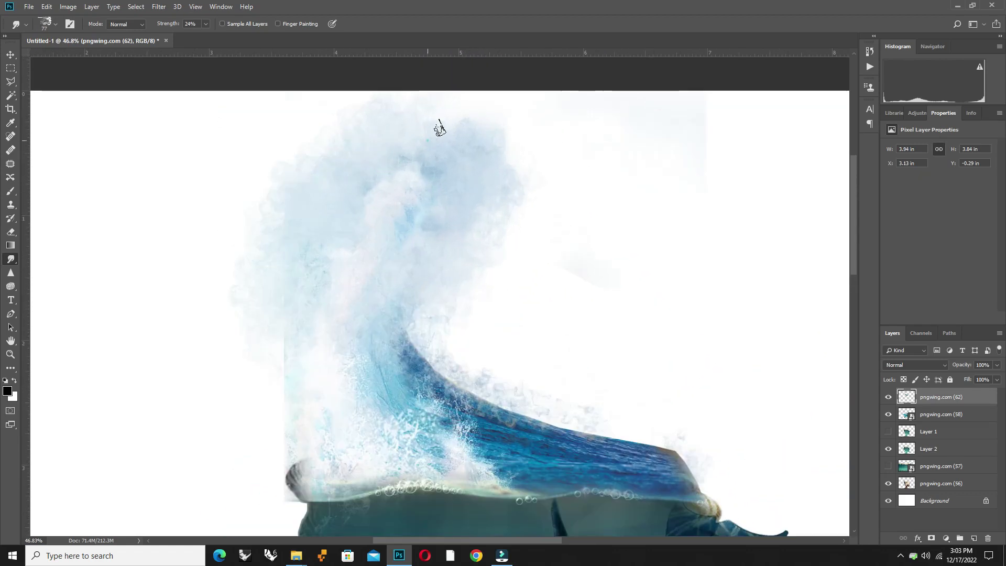
{"action": "scroll", "coordinate": [394, 298], "scroll_direction": "down", "scroll_amount": 1}
{"action": "scroll", "coordinate": [395, 298], "scroll_direction": "down", "scroll_amount": 1}
{"action": "key", "text": "v"}
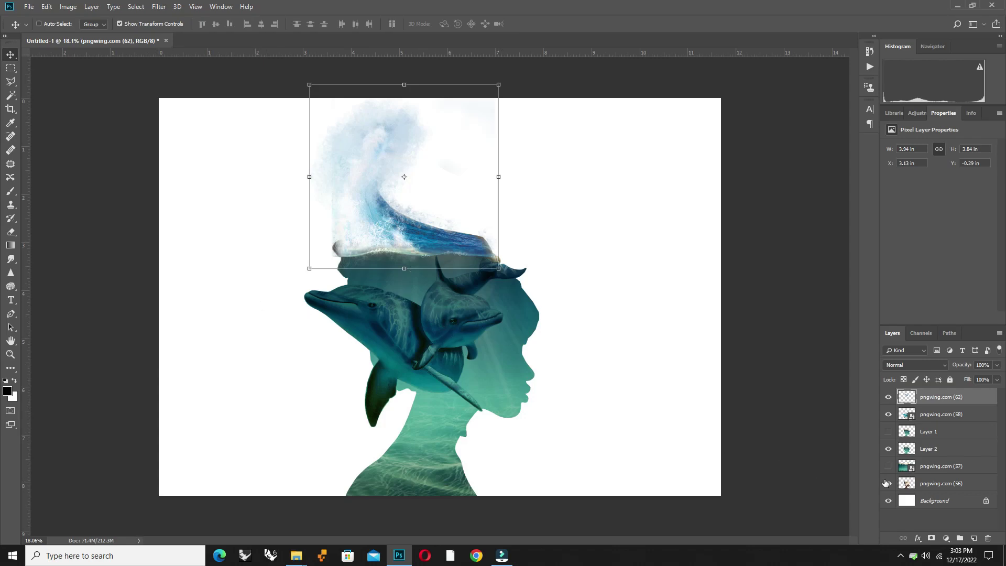
Convert the locked Background into an unlocked Layer 0.
{"action": "right_click", "coordinate": [948, 504]}
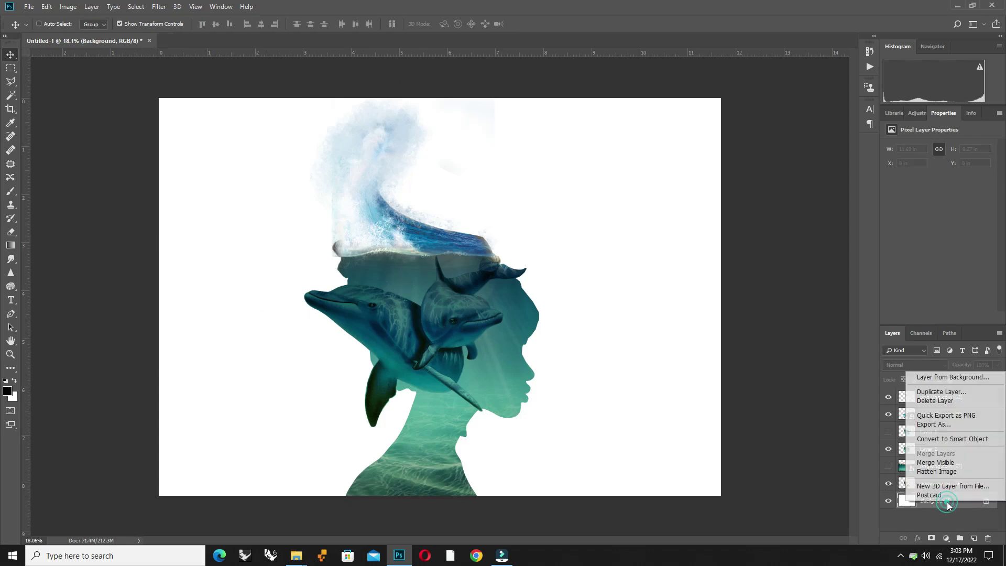
{"action": "left_click", "coordinate": [947, 375]}
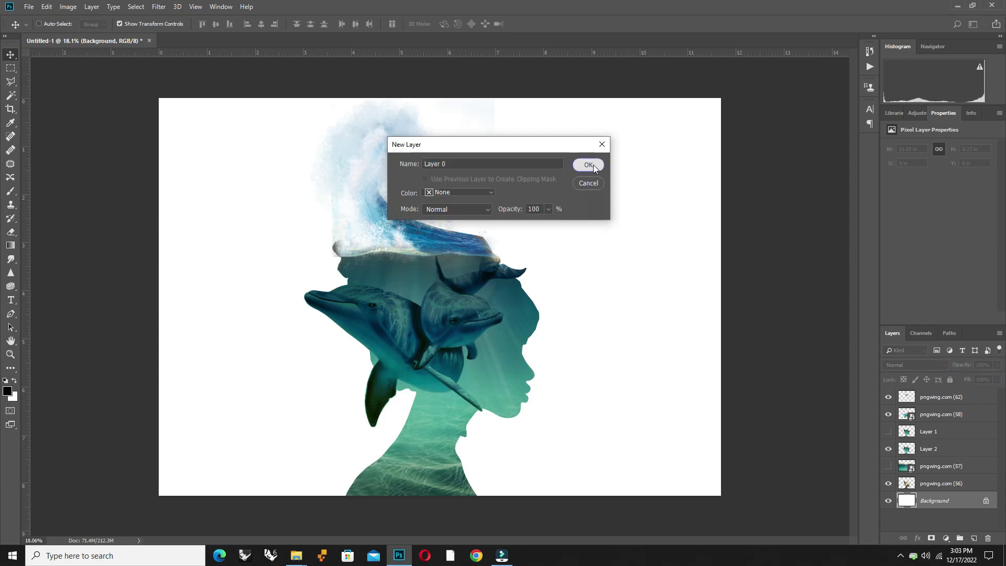
{"action": "left_click", "coordinate": [589, 164]}
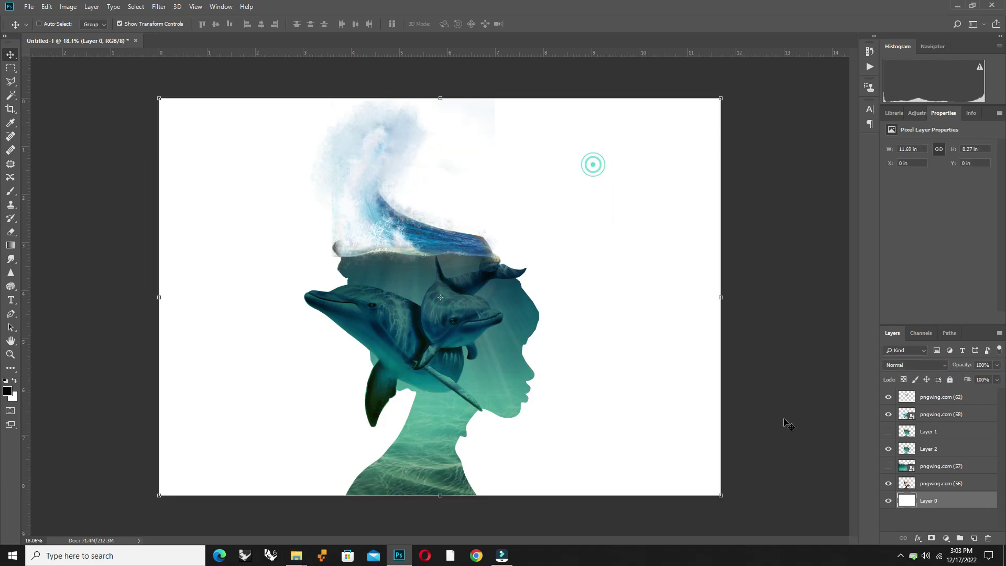
Give Layer 0 a pale pink Color Overlay at 60% opacity.
{"action": "double_click", "coordinate": [906, 502]}
{"action": "left_click", "coordinate": [603, 275]}
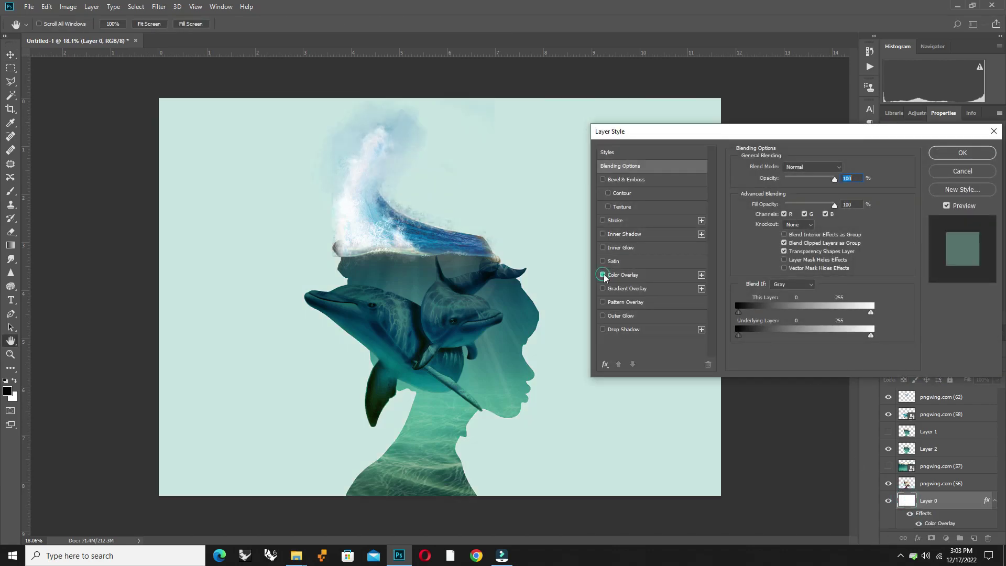
{"action": "left_click", "coordinate": [624, 276]}
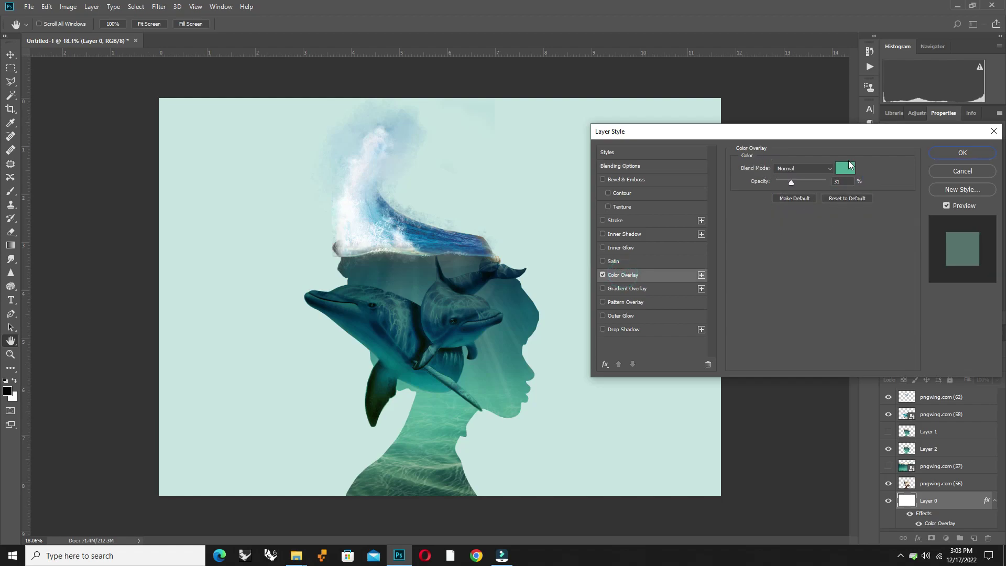
{"action": "left_click", "coordinate": [850, 166]}
{"action": "left_click", "coordinate": [872, 277]}
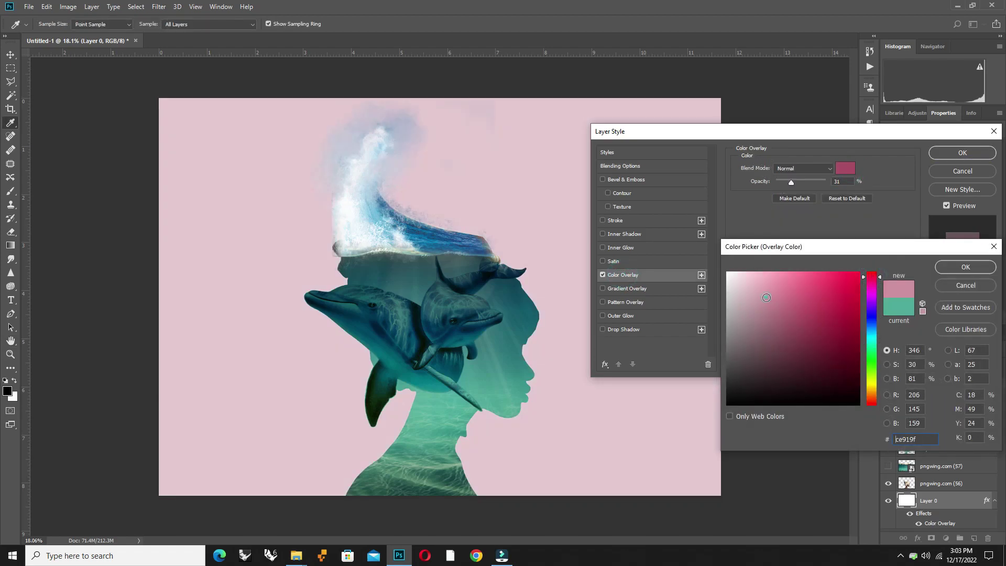
{"action": "left_click", "coordinate": [753, 280]}
{"action": "left_click", "coordinate": [970, 270]}
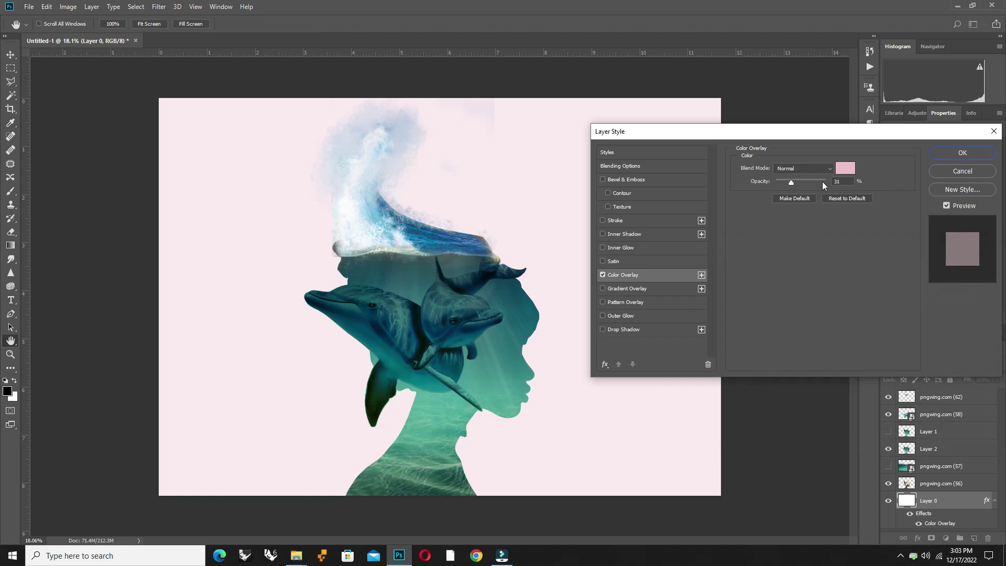
{"action": "left_click_drag", "start_coordinate": [822, 182], "coordinate": [807, 182]}
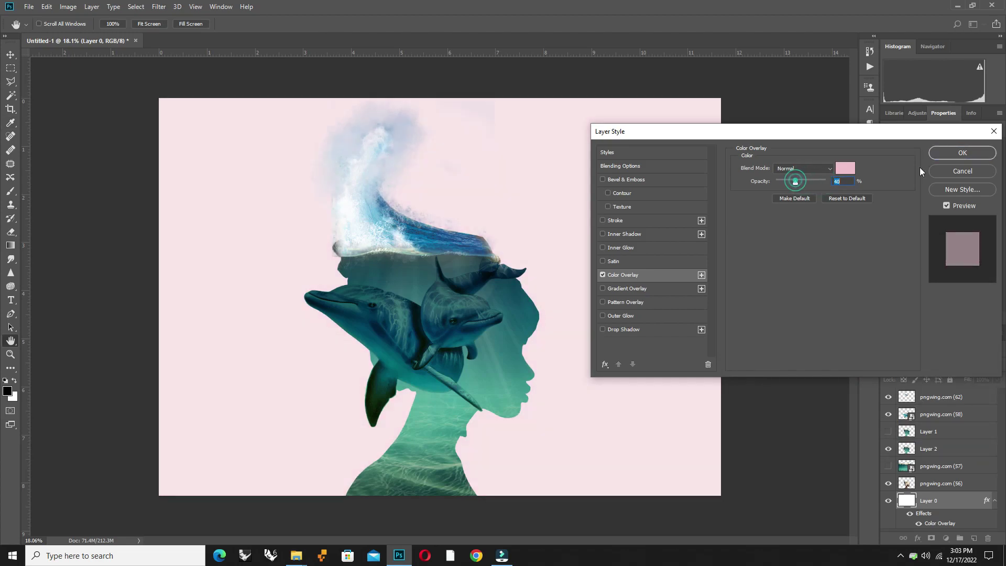
{"action": "left_click", "coordinate": [939, 152]}
{"action": "key", "text": "v"}
{"action": "left_click", "coordinate": [918, 397]}
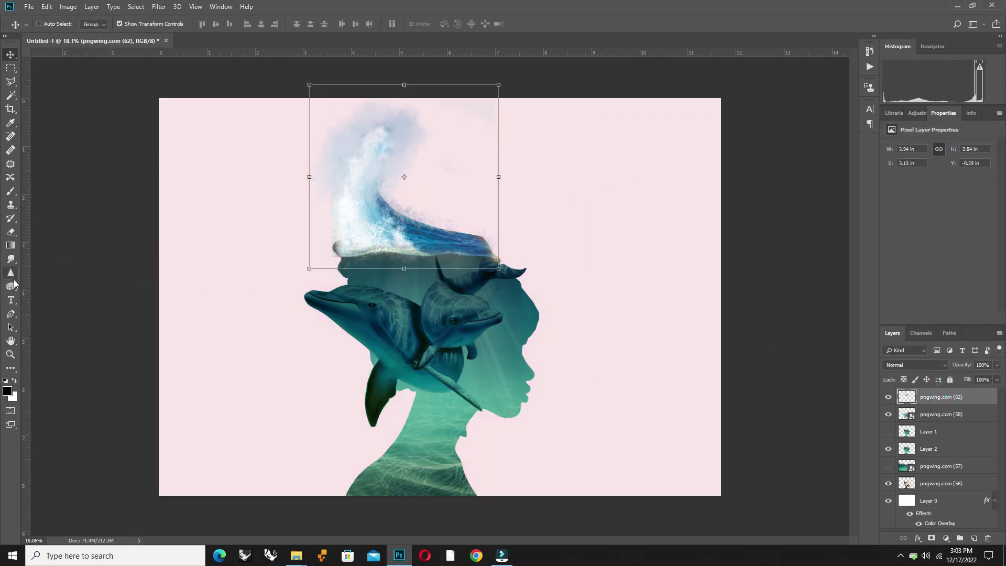
Soften the wave's spray edges with a 124 px Smudge brush.
{"action": "left_click", "coordinate": [11, 259]}
{"action": "scroll", "coordinate": [321, 126], "scroll_direction": "up", "scroll_amount": 3}
{"action": "right_click", "coordinate": [336, 188]}
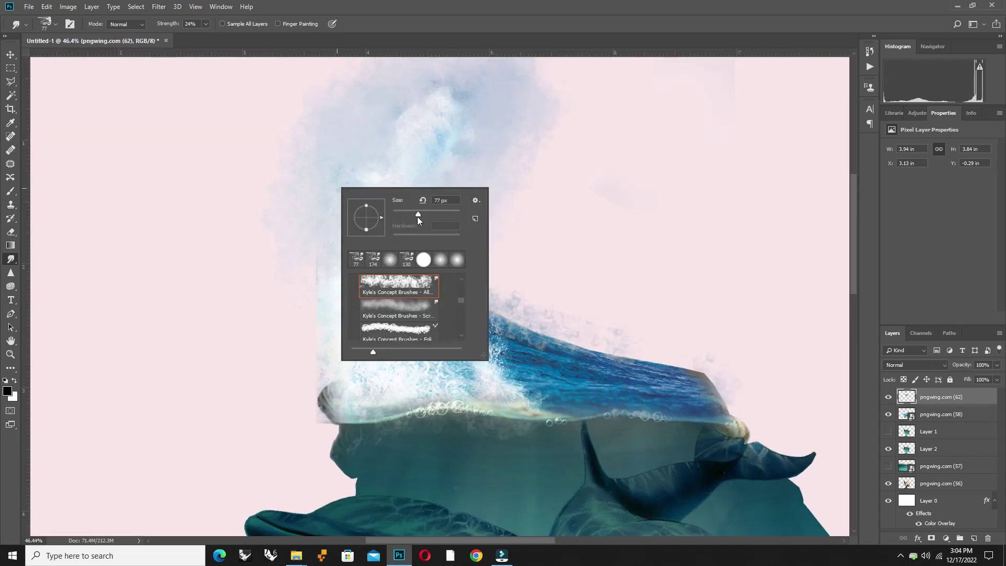
{"action": "left_click_drag", "start_coordinate": [419, 215], "coordinate": [429, 215]}
{"action": "key", "text": "Return"}
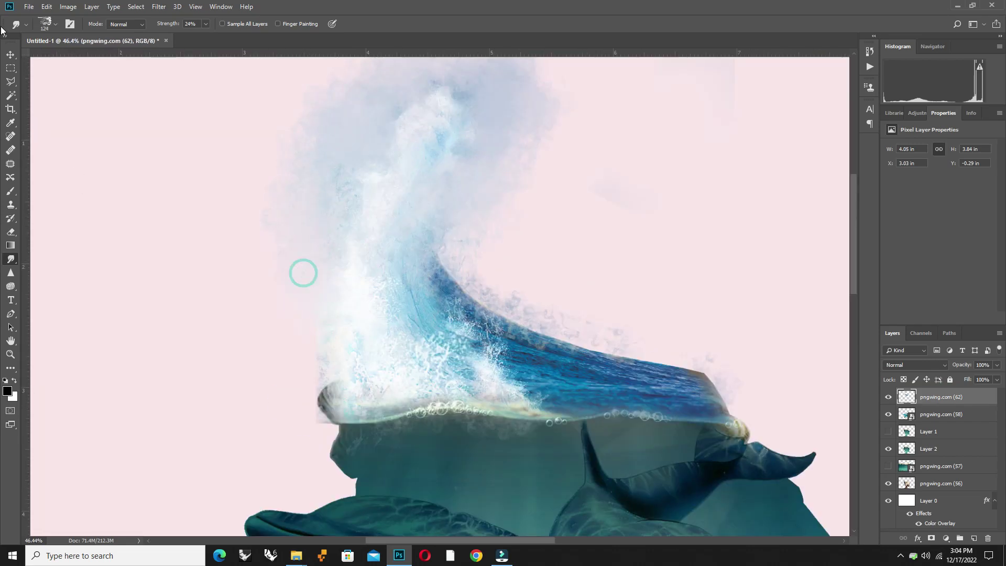
Duplicate the pngwing.com (62) wave layer, hide the copy, and reselect the original.
{"action": "key", "text": "v"}
{"action": "scroll", "coordinate": [303, 273], "scroll_direction": "down", "scroll_amount": 3}
{"action": "scroll", "coordinate": [396, 236], "scroll_direction": "down", "scroll_amount": 2}
{"action": "scroll", "coordinate": [771, 181], "scroll_direction": "up", "scroll_amount": 1}
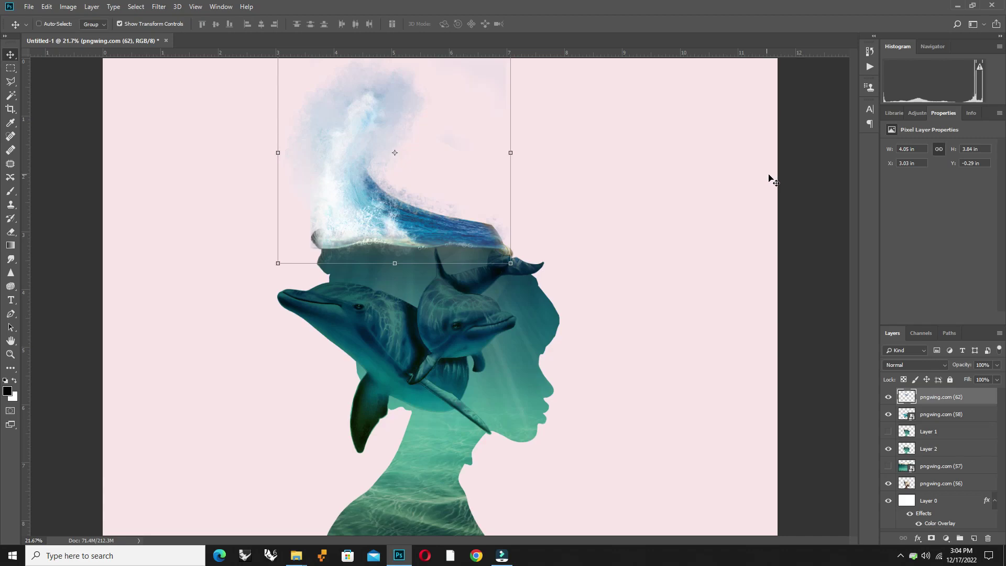
{"action": "right_click", "coordinate": [938, 398]}
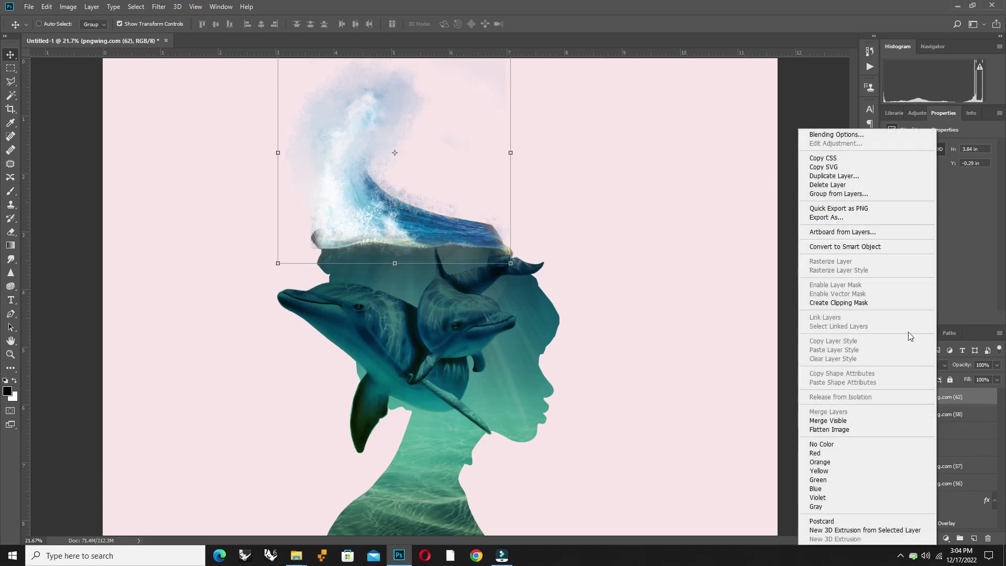
{"action": "left_click", "coordinate": [854, 176]}
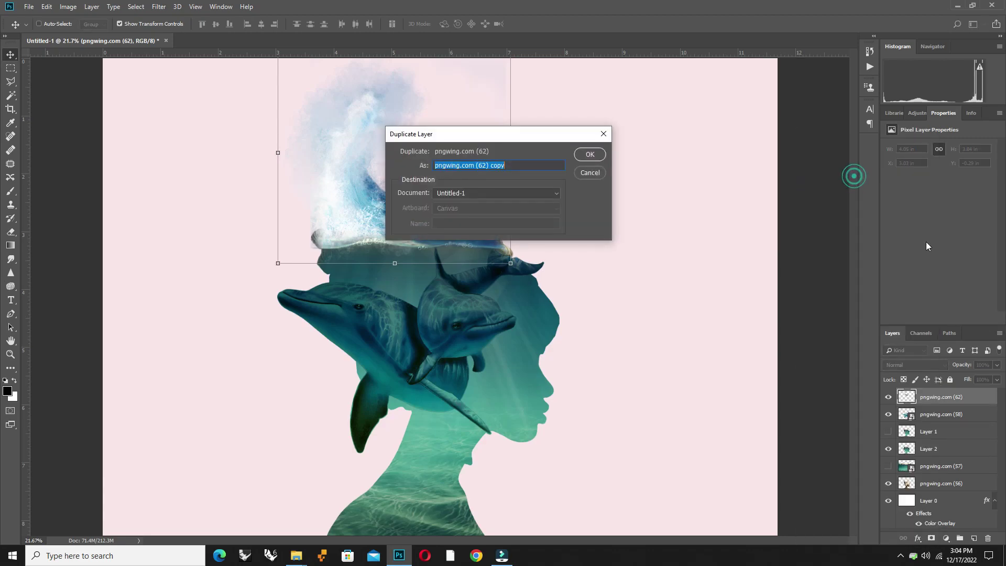
{"action": "left_click", "coordinate": [591, 155]}
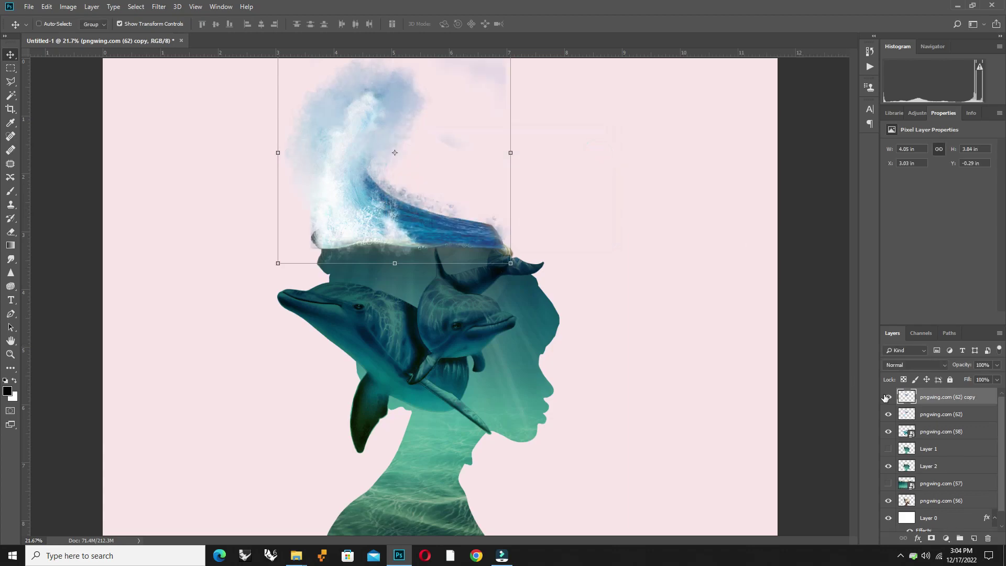
{"action": "left_click", "coordinate": [889, 397]}
{"action": "left_click", "coordinate": [936, 417]}
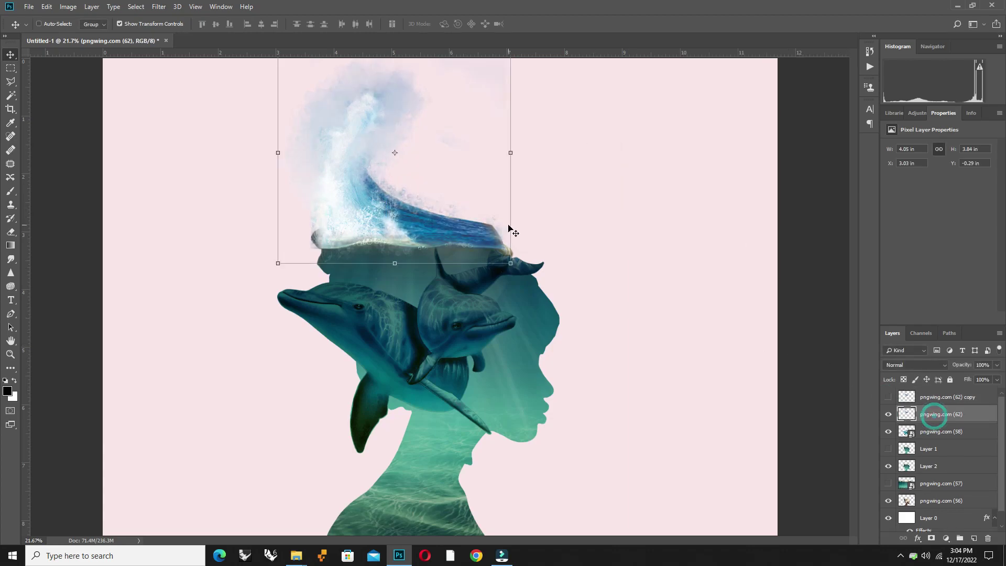
Apply Hue/Saturation to the original wave (Hue -14, Saturation -58, Lightness -16), then show and select its copy.
{"action": "left_click", "coordinate": [69, 7]}
{"action": "mouse_move", "coordinate": [84, 33]}
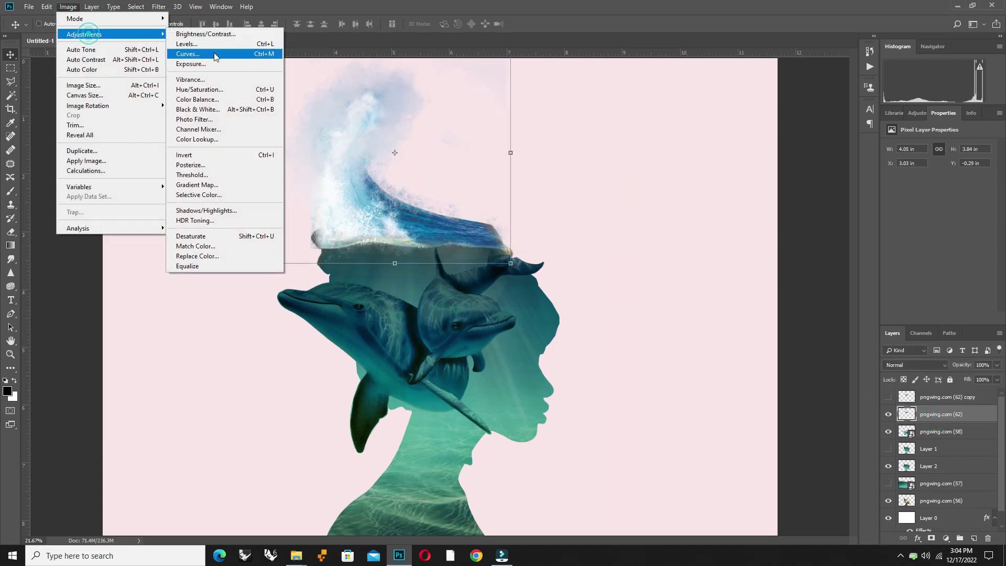
{"action": "left_click", "coordinate": [224, 90]}
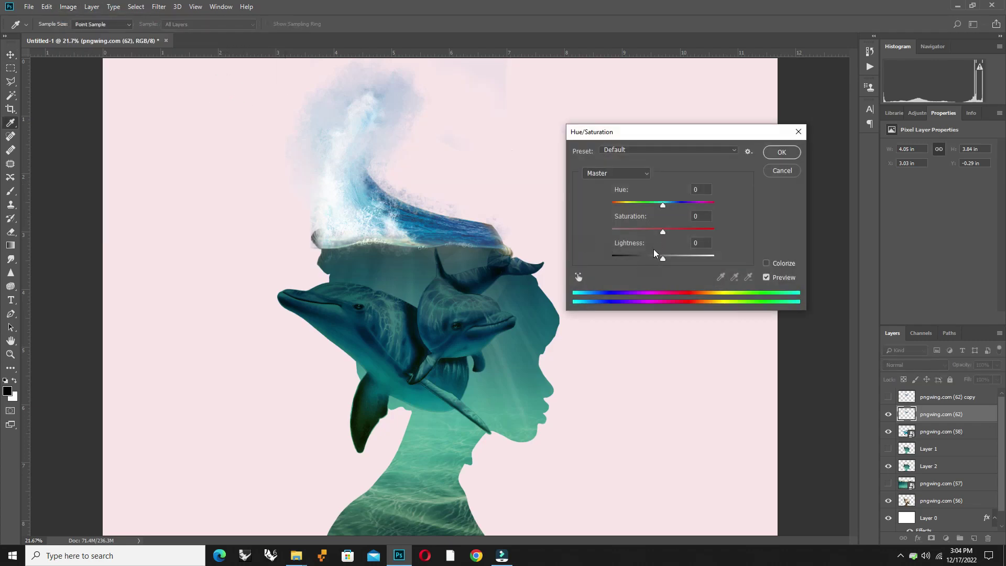
{"action": "left_click_drag", "start_coordinate": [650, 234], "coordinate": [655, 207]}
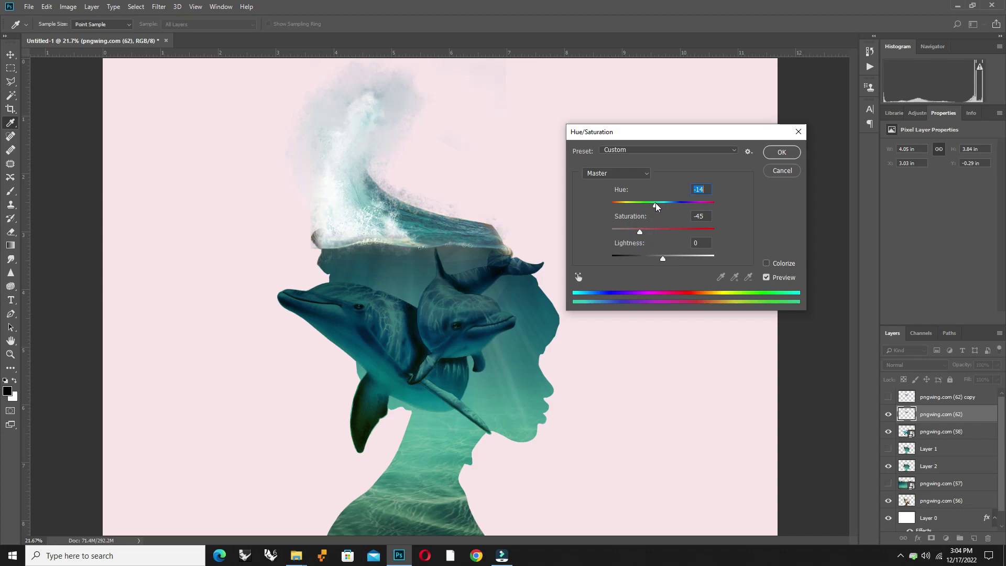
{"action": "left_click", "coordinate": [634, 233]}
{"action": "left_click", "coordinate": [653, 259]}
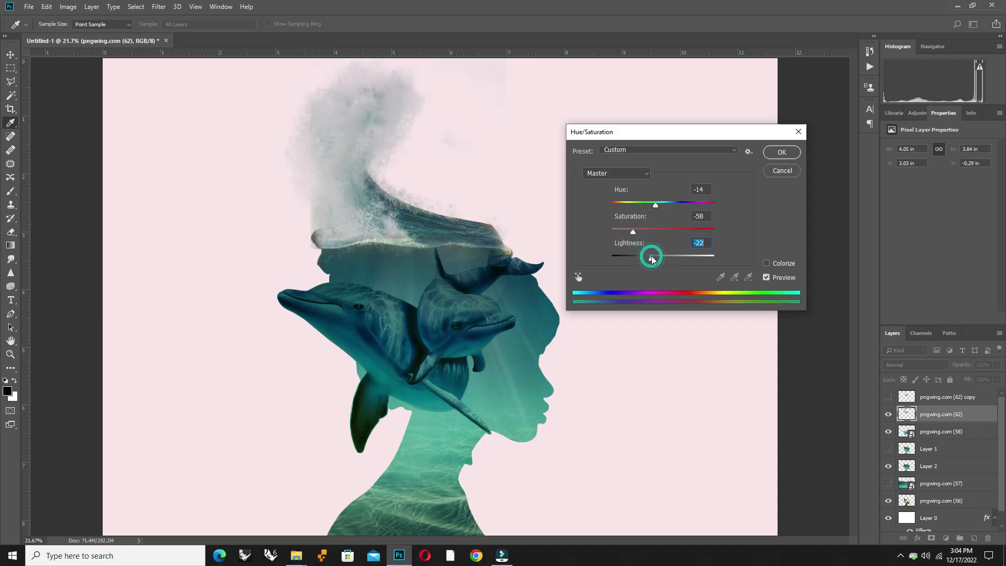
{"action": "left_click", "coordinate": [655, 259]}
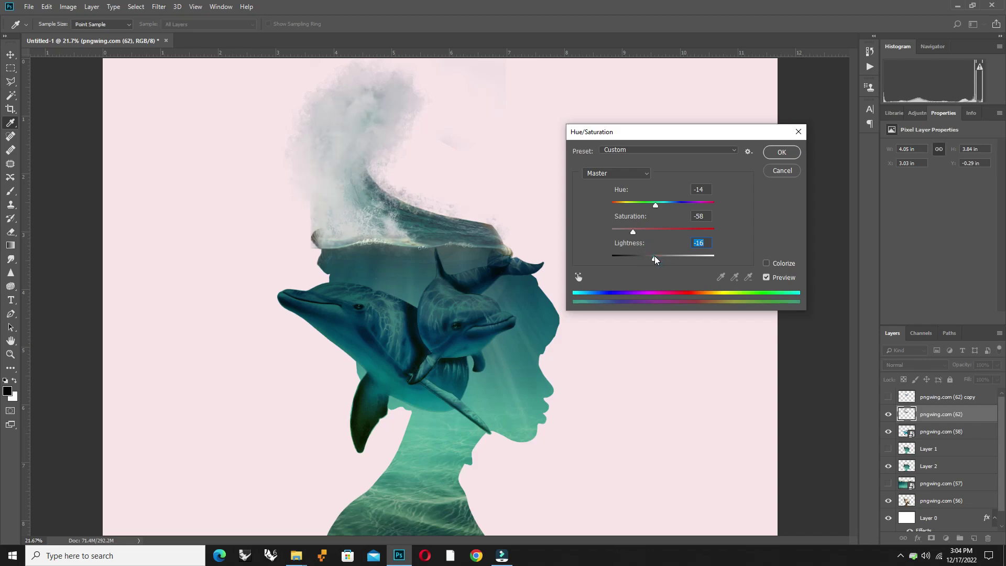
{"action": "left_click", "coordinate": [782, 153]}
{"action": "left_click", "coordinate": [889, 400]}
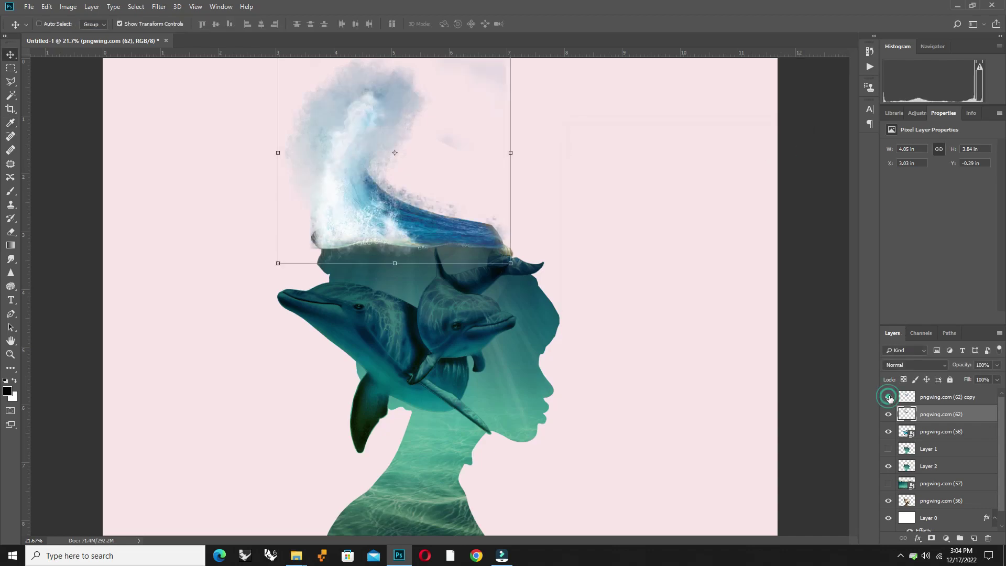
{"action": "left_click", "coordinate": [927, 397]}
Erase the top of the bright wave copy with a 480 px soft round eraser.
{"action": "left_click", "coordinate": [11, 232]}
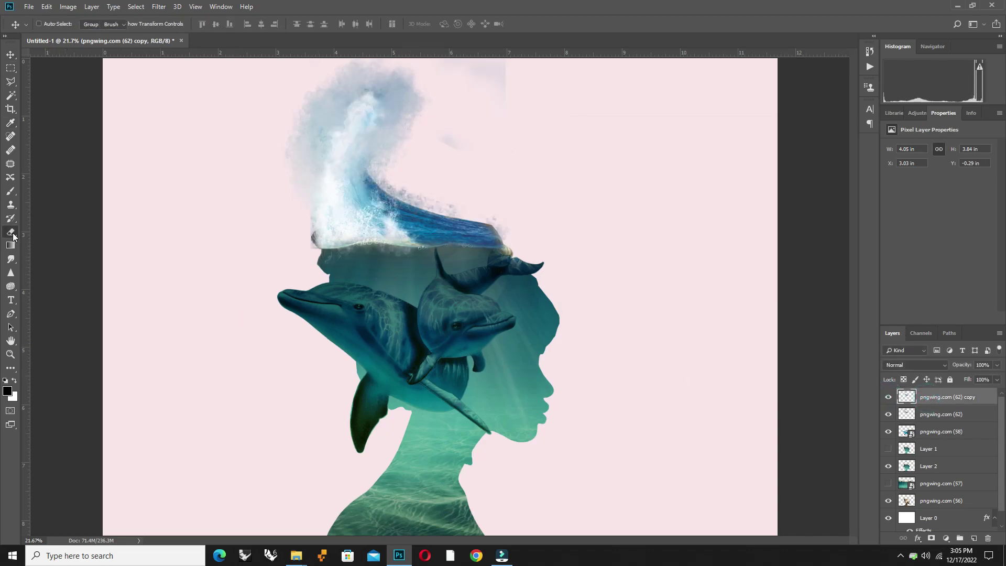
{"action": "right_click", "coordinate": [326, 231]}
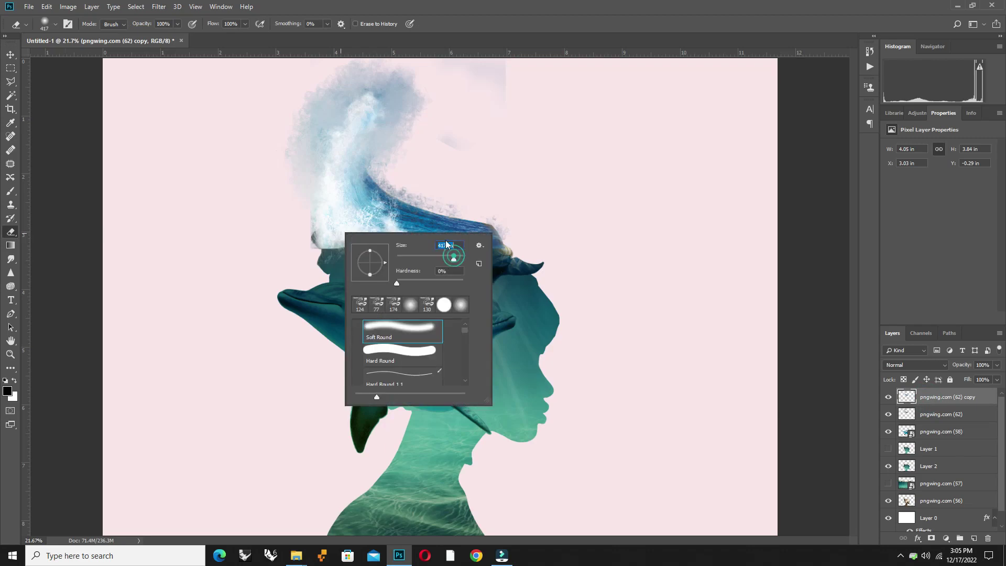
{"action": "type", "text": "480"}
{"action": "key", "text": "Return"}
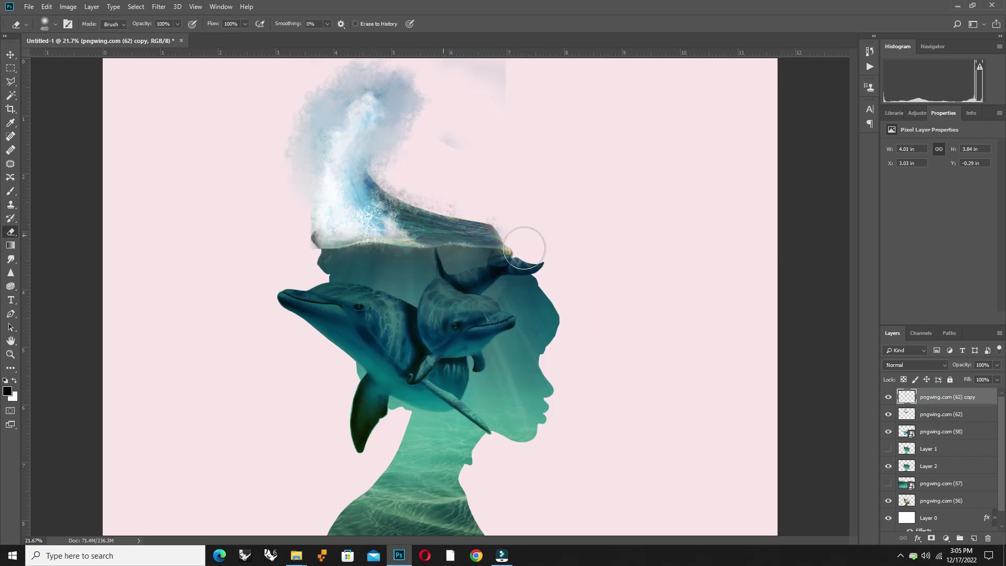
{"action": "key", "text": "ctrl+0"}
{"action": "left_click", "coordinate": [332, 98]}
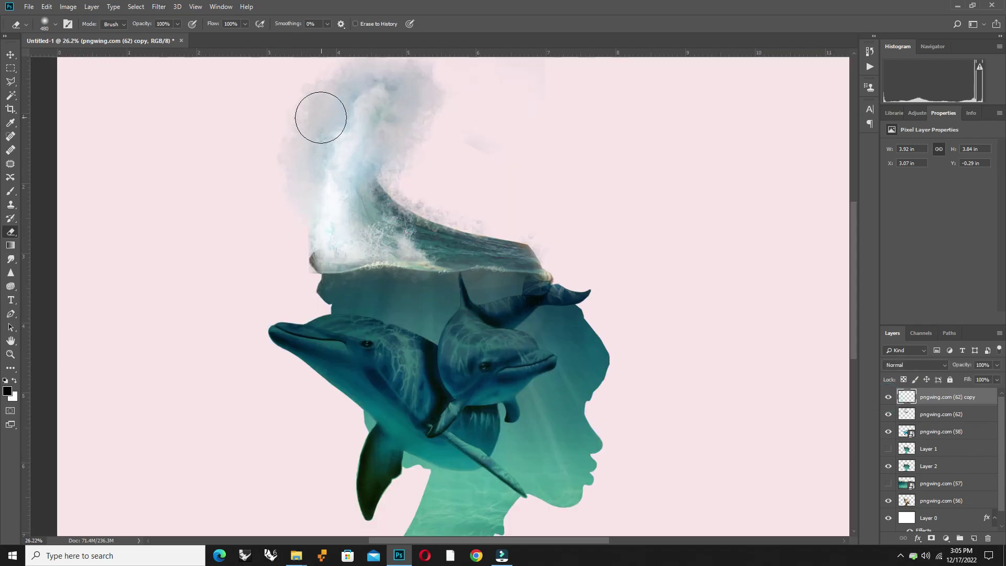
{"action": "key", "text": "alt+bracketleft"}
{"action": "left_click", "coordinate": [490, 90]}
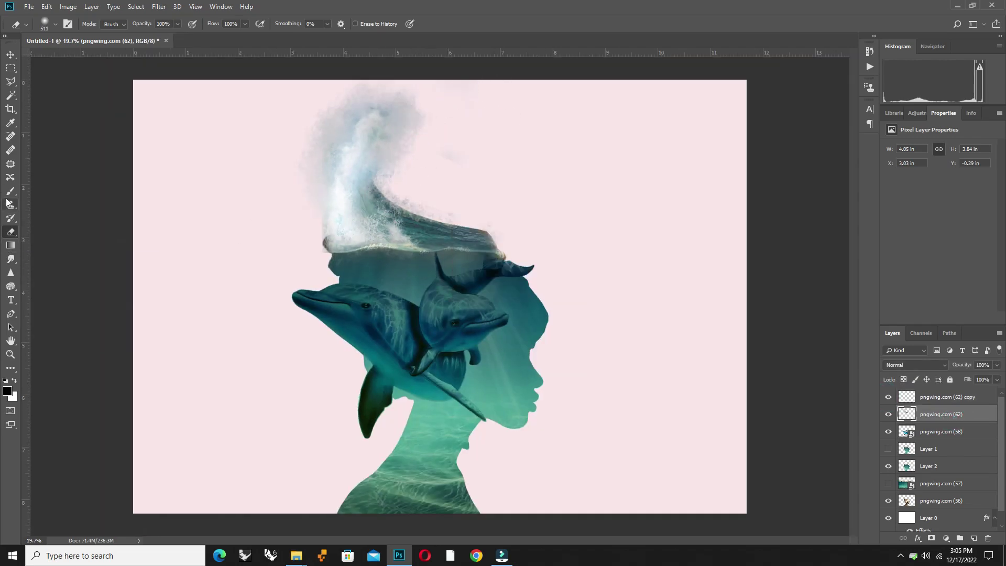
Shift and mute the wave copy with Hue/Saturation: Hue -43, Saturation -53, Lightness -8.
{"action": "scroll", "coordinate": [440, 199], "scroll_direction": "up", "scroll_amount": 2}
{"action": "left_click", "coordinate": [68, 7]}
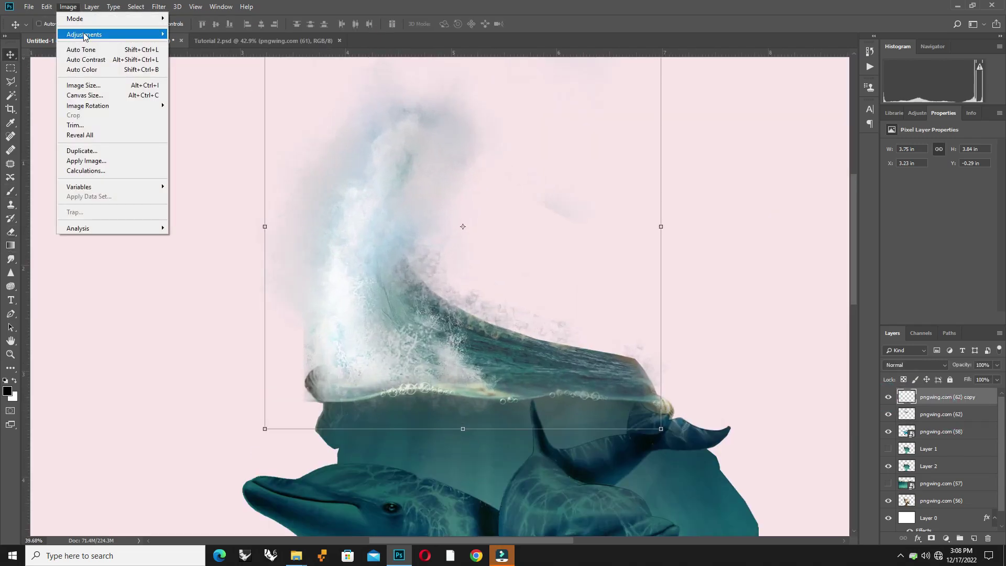
{"action": "left_click", "coordinate": [210, 84]}
{"action": "mouse_move", "coordinate": [663, 231]}
{"action": "left_mouse_down"}
{"action": "mouse_move", "coordinate": [636, 232]}
{"action": "mouse_move", "coordinate": [645, 206]}
{"action": "left_mouse_up"}
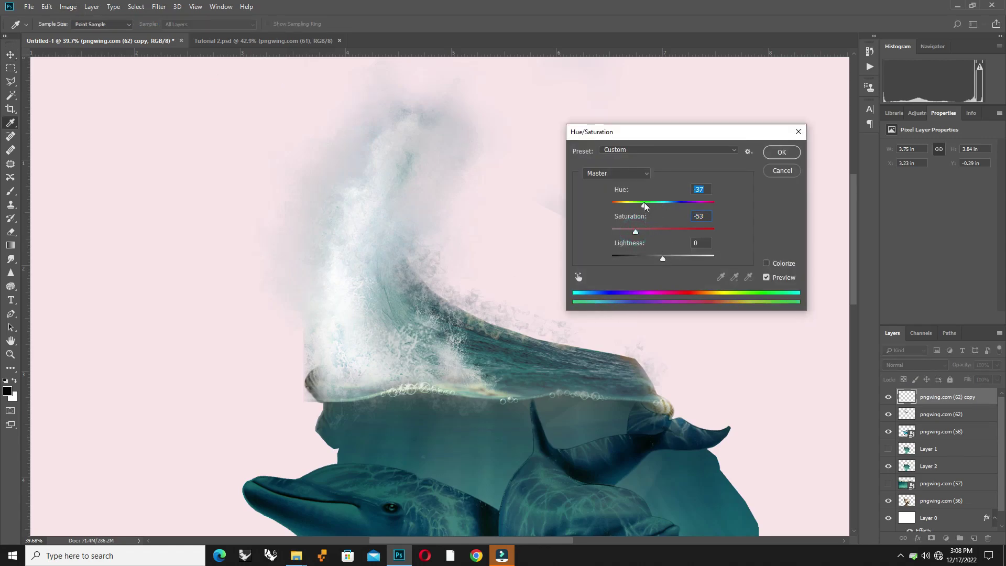
{"action": "left_click_drag", "start_coordinate": [663, 259], "coordinate": [659, 258]}
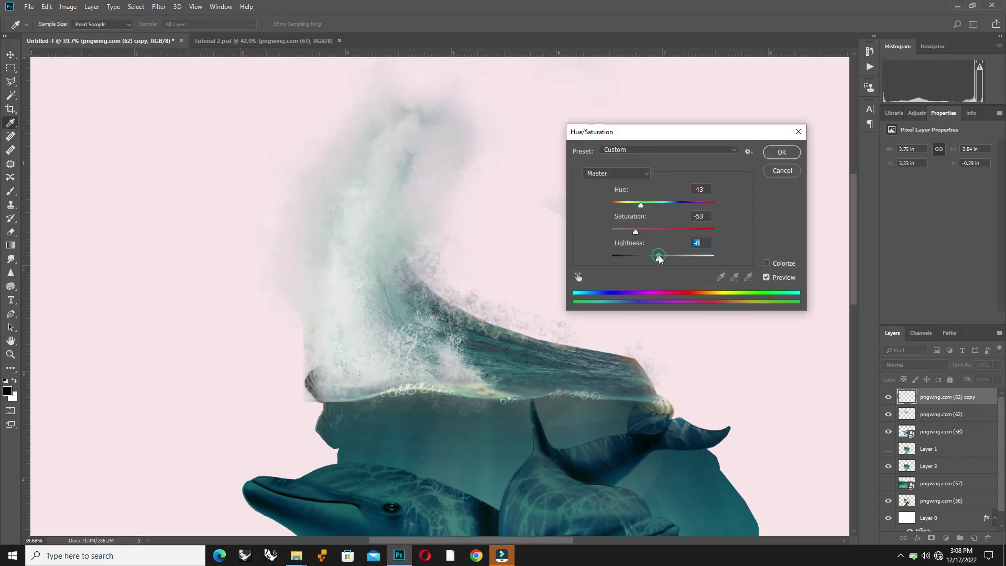
{"action": "key", "text": "Return"}
Give the original wave layer below a contrast-boosting S-curve in Curves.
{"action": "key", "text": "v"}
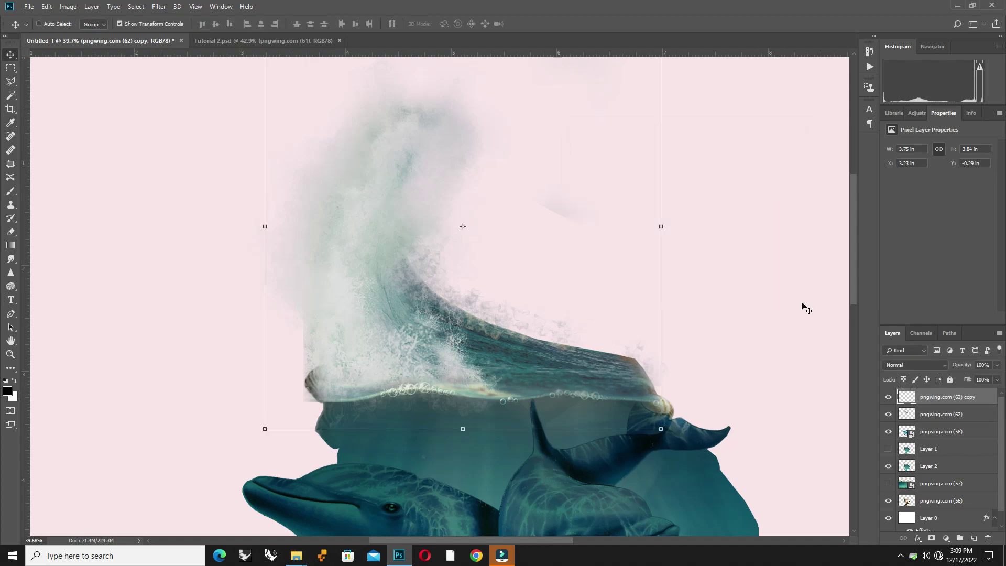
{"action": "key", "text": "alt+bracketleft"}
{"action": "left_click", "coordinate": [69, 7]}
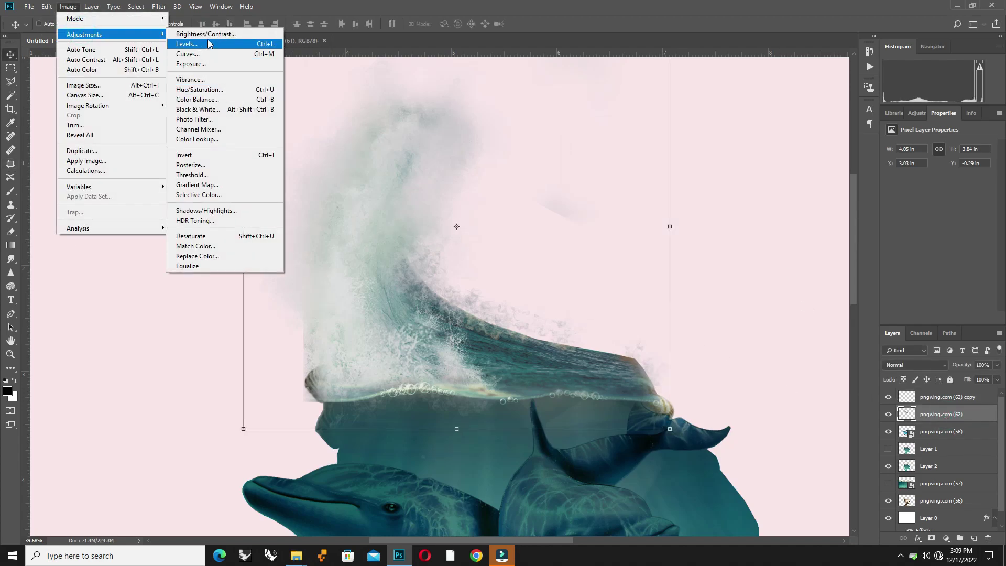
{"action": "left_click", "coordinate": [220, 57]}
{"action": "left_click_drag", "start_coordinate": [706, 306], "coordinate": [706, 314]}
{"action": "left_click_drag", "start_coordinate": [757, 260], "coordinate": [757, 246]}
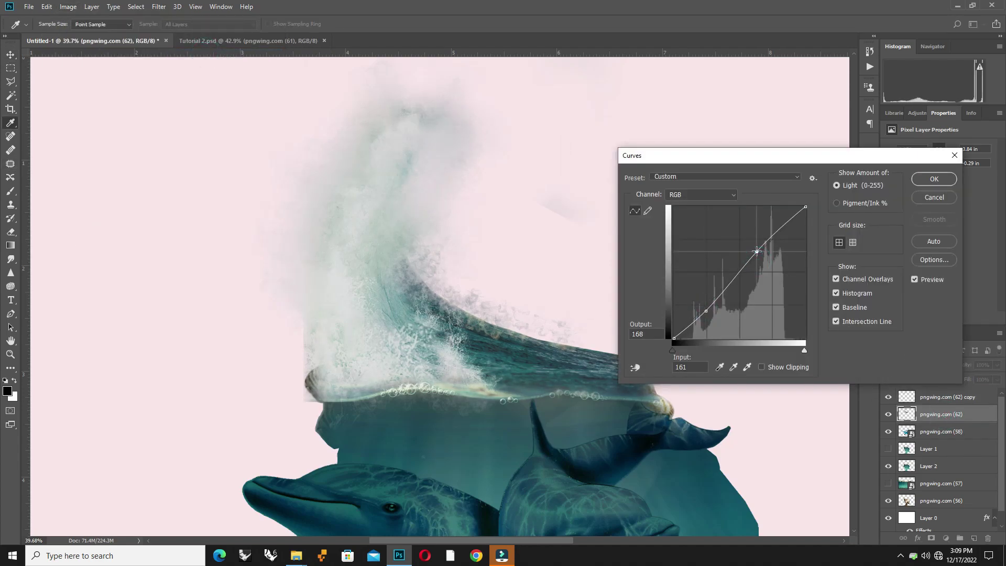
{"action": "left_click_drag", "start_coordinate": [706, 314], "coordinate": [708, 313]}
Commit the Curves and erase faint smoke along the wave crest with a soft ~97 px eraser.
{"action": "left_click", "coordinate": [951, 179]}
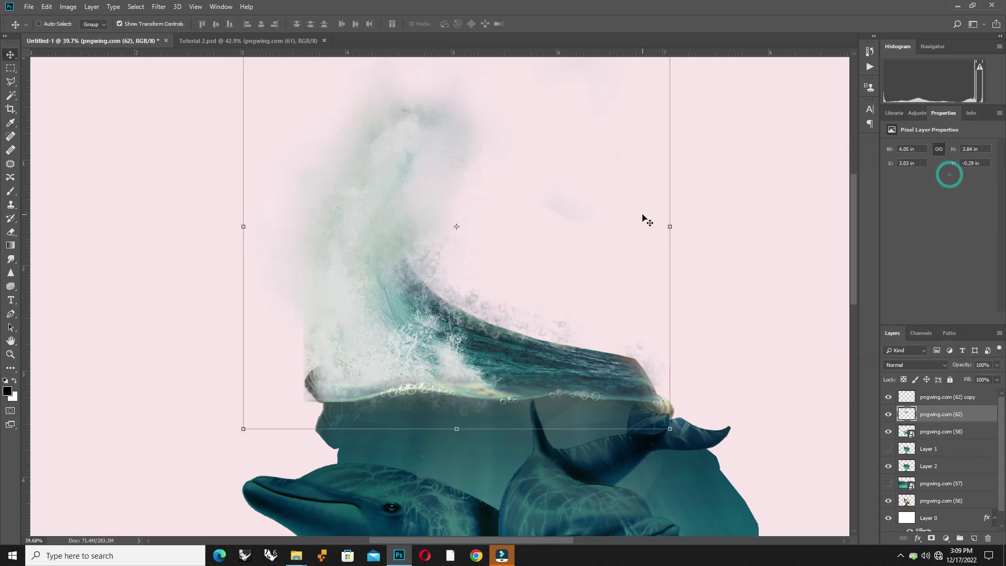
{"action": "scroll", "coordinate": [645, 219], "scroll_direction": "down", "scroll_amount": 2}
{"action": "scroll", "coordinate": [702, 262], "scroll_direction": "up", "scroll_amount": 5}
{"action": "key", "text": "e"}
{"action": "right_click", "coordinate": [705, 331]}
{"action": "left_click", "coordinate": [693, 251]}
{"action": "right_click", "coordinate": [540, 215]}
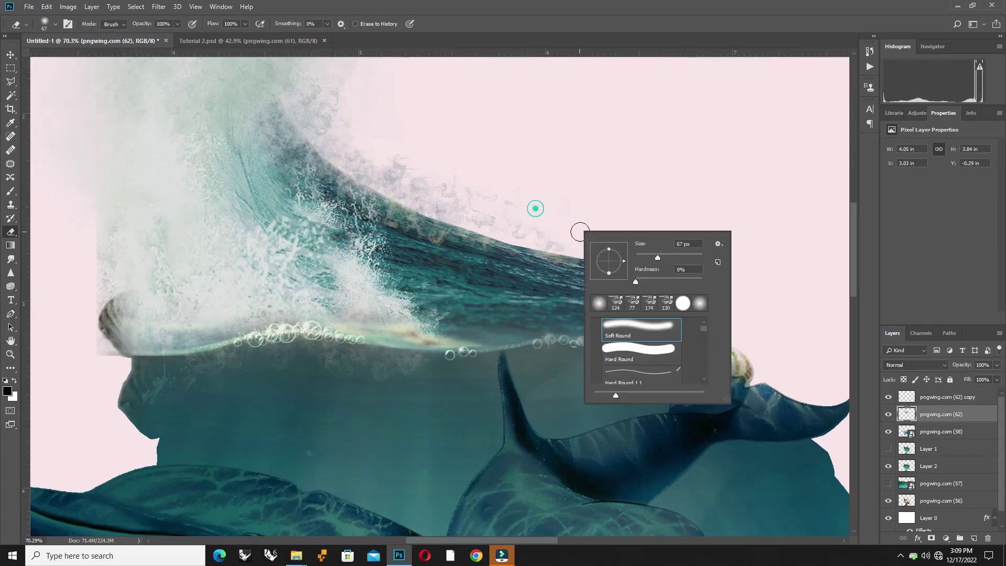
{"action": "left_click", "coordinate": [519, 227]}
{"action": "left_click_drag", "start_coordinate": [506, 226], "coordinate": [754, 324]}
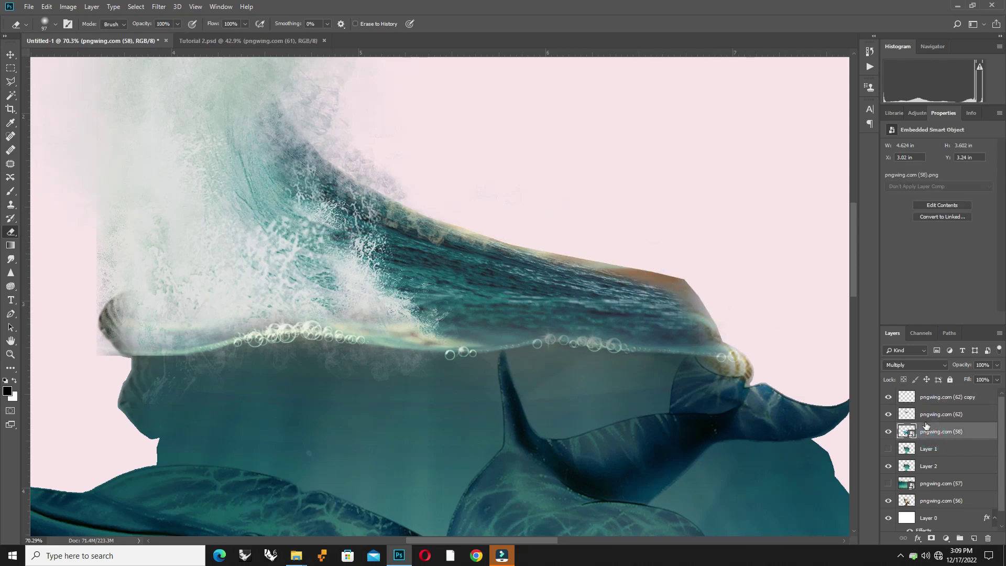
Erase the brownish haze at the wave's right tip, then make Layer 2 active.
{"action": "left_click", "coordinate": [929, 466]}
{"action": "mouse_move", "coordinate": [735, 326]}
{"action": "left_mouse_down"}
{"action": "mouse_move", "coordinate": [464, 205]}
{"action": "mouse_move", "coordinate": [682, 286]}
{"action": "mouse_move", "coordinate": [454, 207]}
{"action": "mouse_move", "coordinate": [701, 297]}
{"action": "left_mouse_up"}
{"action": "left_click", "coordinate": [936, 501]}
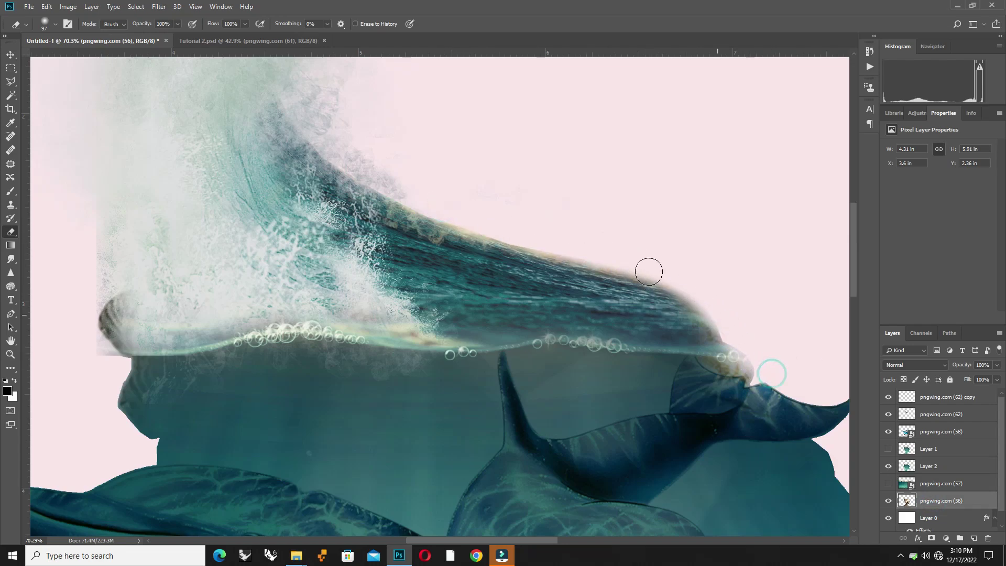
{"action": "scroll", "coordinate": [651, 270], "scroll_direction": "down", "scroll_amount": 5}
{"action": "right_click", "coordinate": [452, 146]}
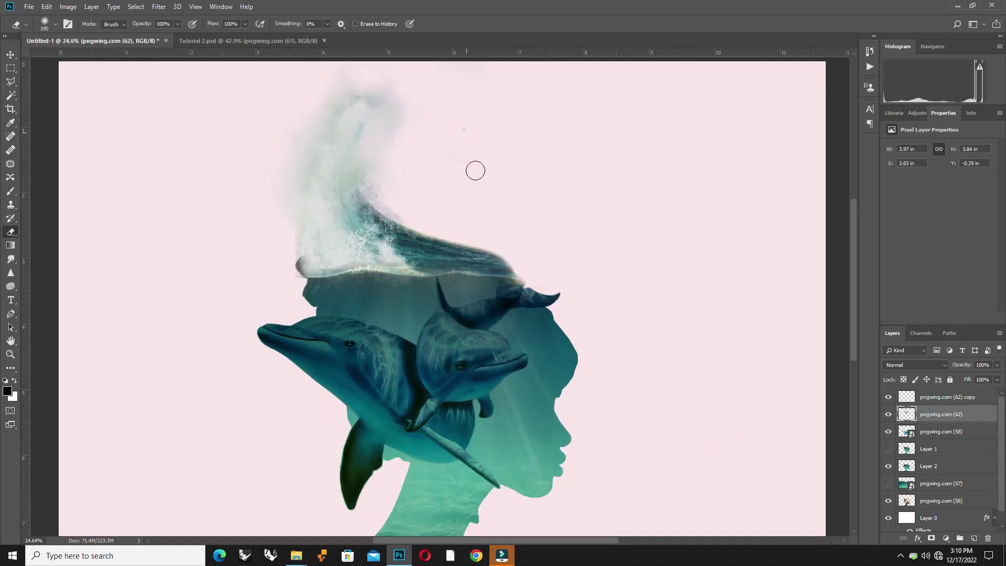
{"action": "scroll", "coordinate": [464, 130], "scroll_direction": "down", "scroll_amount": 1}
{"action": "left_click", "coordinate": [11, 55]}
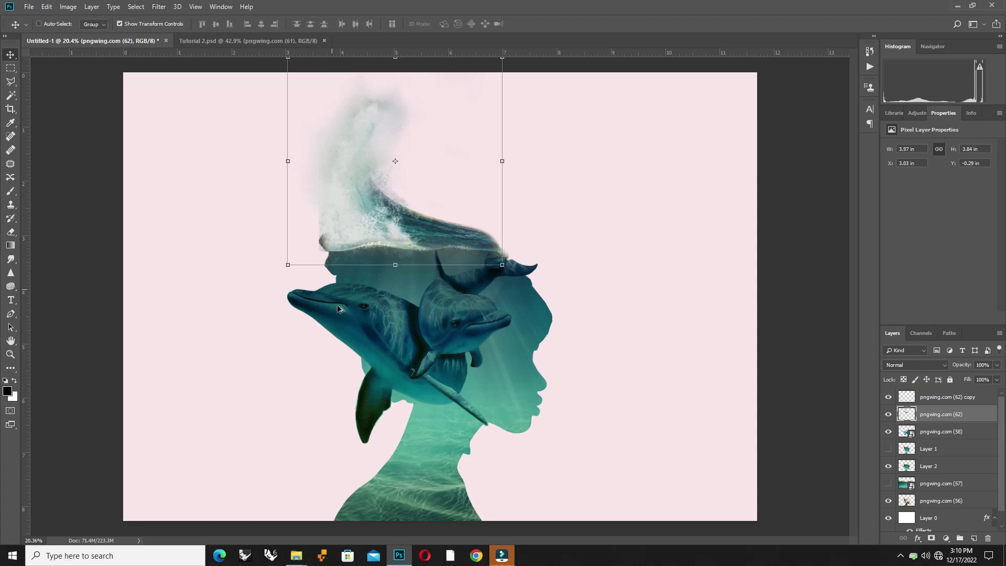
{"action": "right_click", "coordinate": [513, 365]}
{"action": "left_click", "coordinate": [525, 369]}
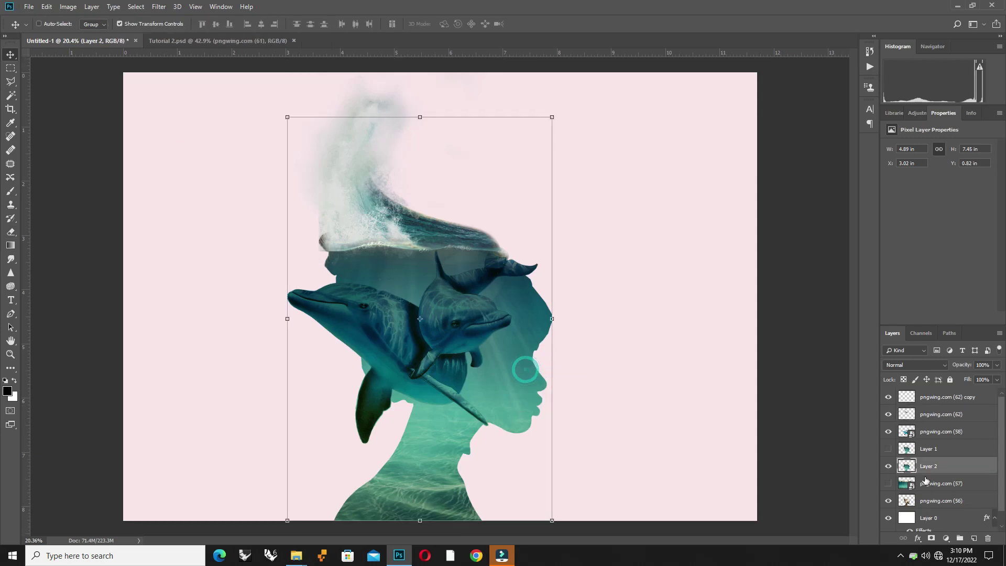
Retint the Layer 2 seascape with Hue/Saturation: Hue +3, Saturation -14, Lightness about 0.
{"action": "left_click", "coordinate": [887, 466]}
{"action": "left_click", "coordinate": [69, 8]}
{"action": "mouse_move", "coordinate": [84, 35]}
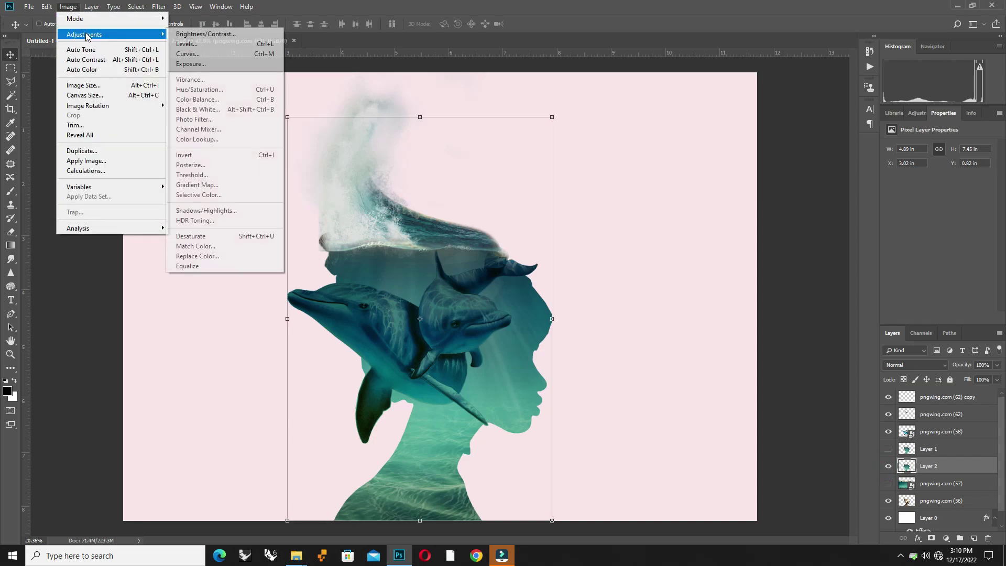
{"action": "left_click", "coordinate": [220, 89]}
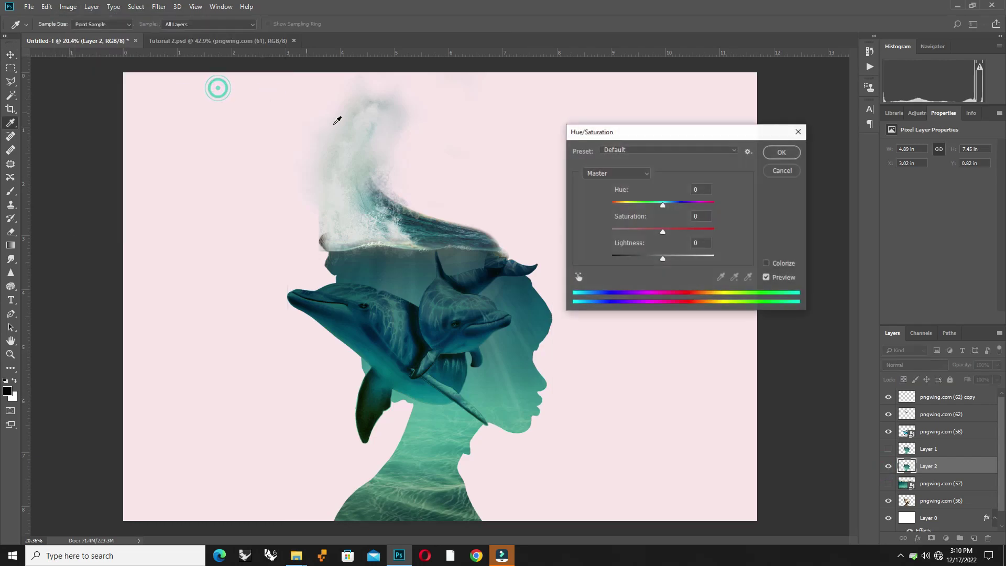
{"action": "left_click", "coordinate": [659, 262]}
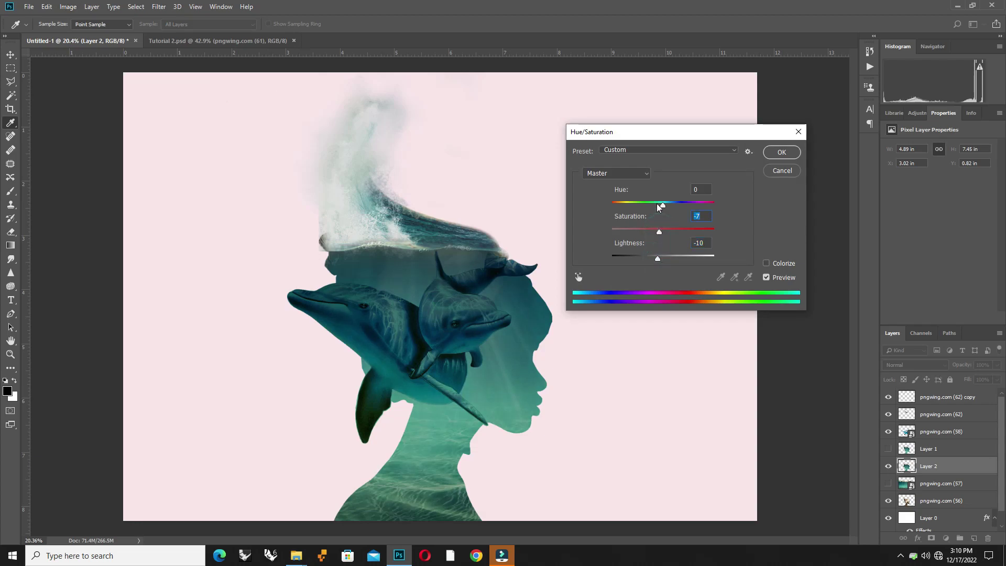
{"action": "left_click_drag", "start_coordinate": [669, 207], "coordinate": [664, 206]}
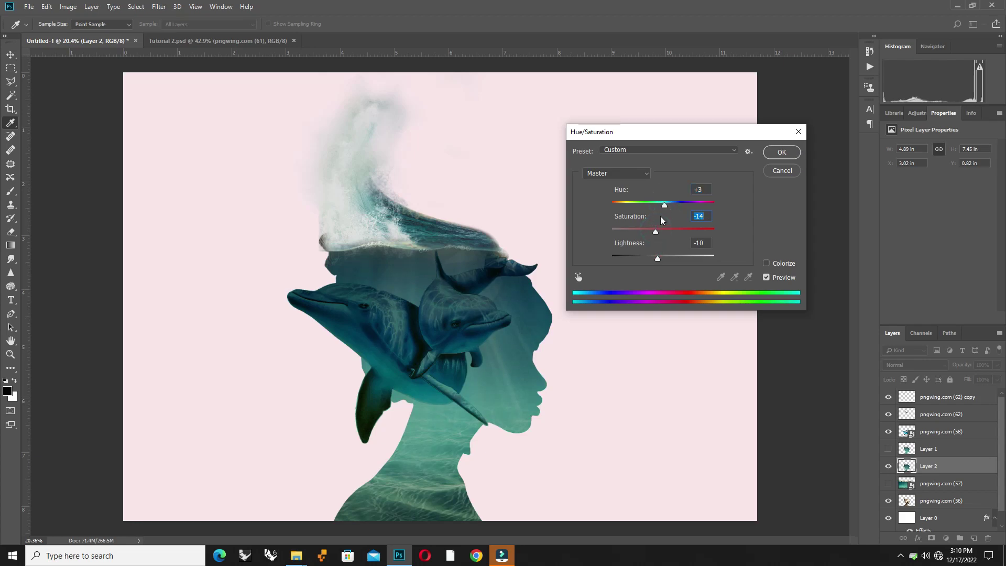
{"action": "left_click", "coordinate": [661, 259]}
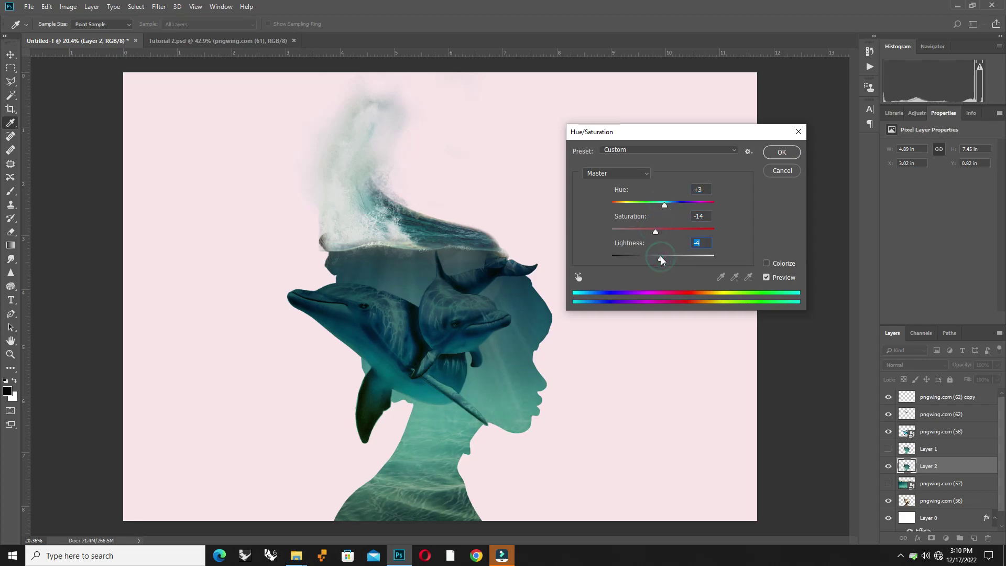
{"action": "left_click", "coordinate": [666, 259]}
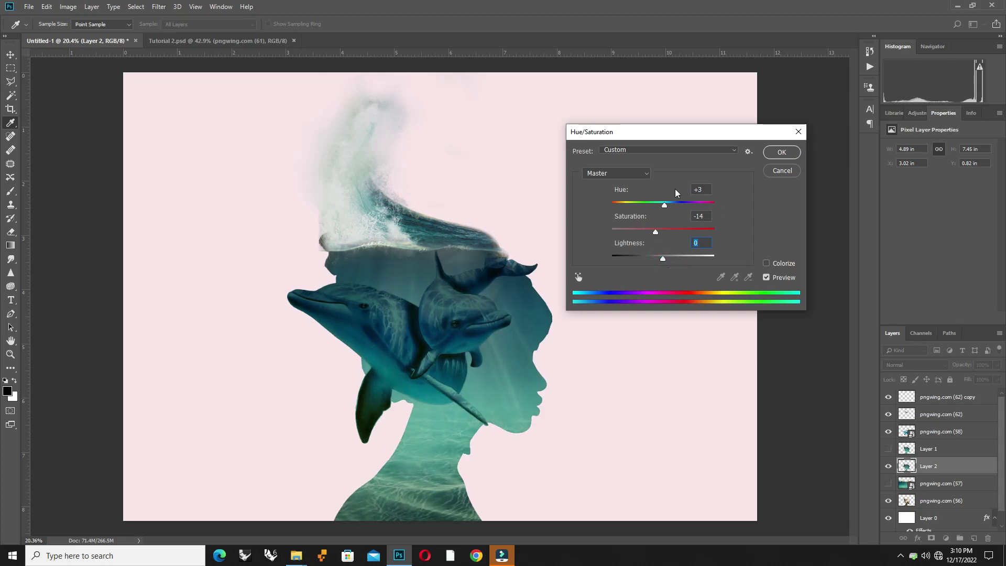
{"action": "left_click", "coordinate": [781, 157]}
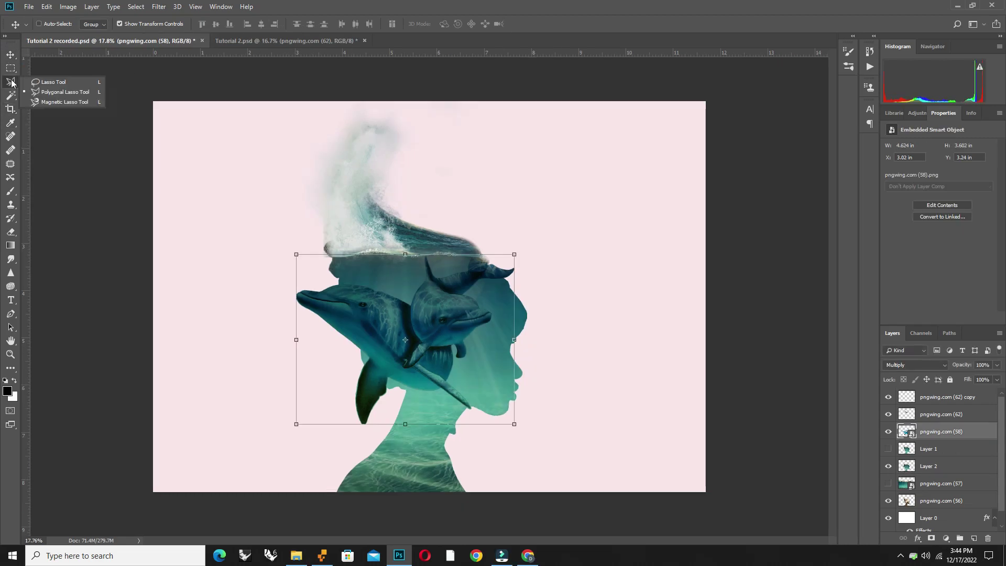
Lasso the dark fringe on the wave's right slope; deleting on the smart object fails.
{"action": "scroll", "coordinate": [401, 155], "scroll_direction": "up", "scroll_amount": 2}
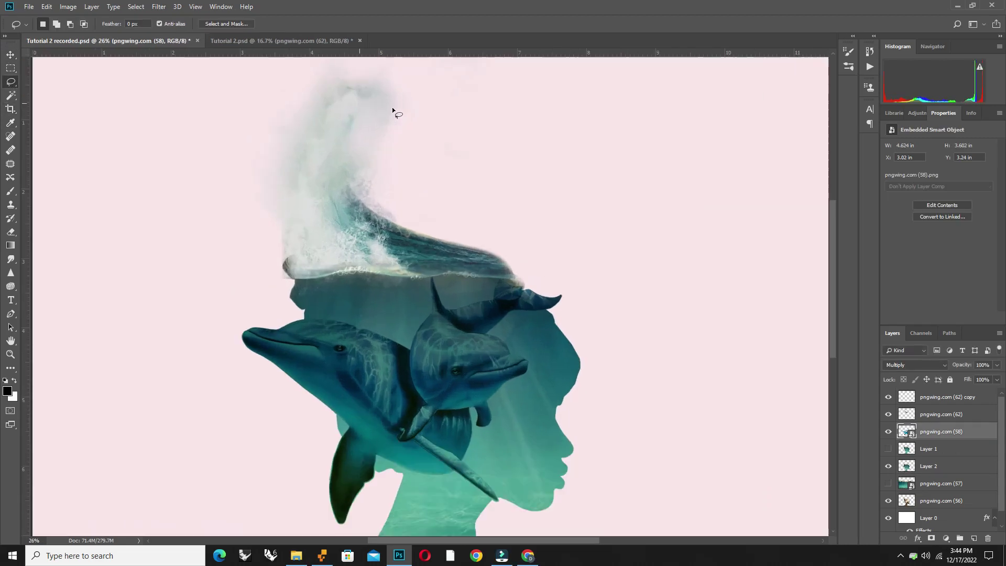
{"action": "scroll", "coordinate": [386, 83], "scroll_direction": "up", "scroll_amount": 2}
{"action": "scroll", "coordinate": [461, 335], "scroll_direction": "up", "scroll_amount": 1}
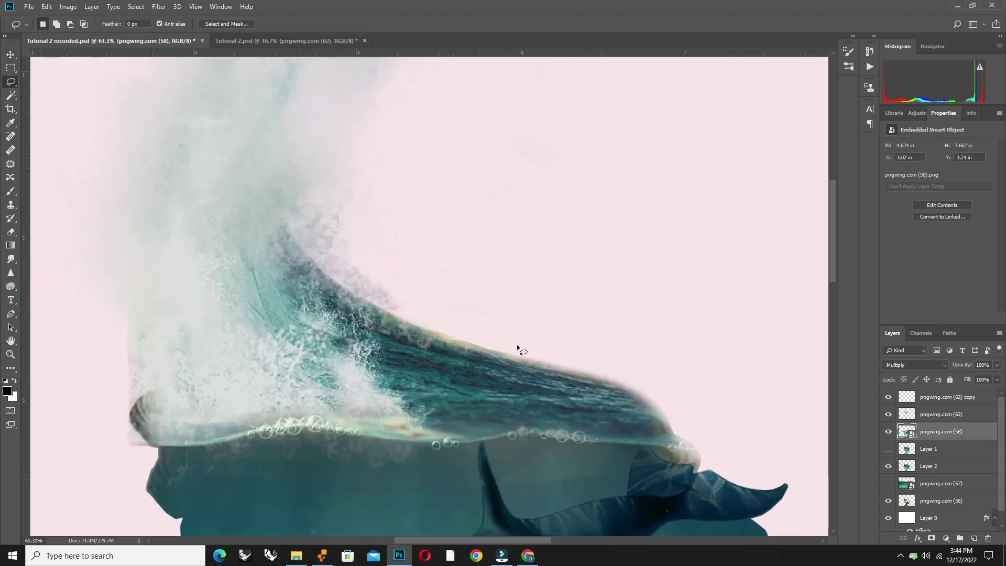
{"action": "scroll", "coordinate": [524, 367], "scroll_direction": "up", "scroll_amount": 2}
{"action": "scroll", "coordinate": [533, 395], "scroll_direction": "up", "scroll_amount": 1}
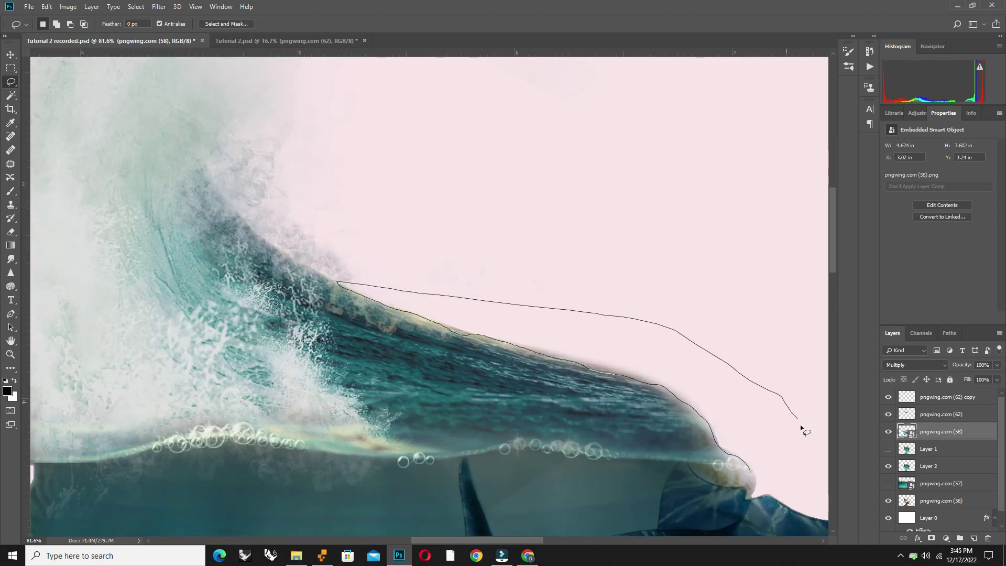
{"action": "left_click_drag", "start_coordinate": [419, 316], "coordinate": [806, 431]}
{"action": "scroll", "coordinate": [472, 333], "scroll_direction": "down", "scroll_amount": 1}
{"action": "scroll", "coordinate": [525, 321], "scroll_direction": "down", "scroll_amount": 1}
{"action": "scroll", "coordinate": [524, 322], "scroll_direction": "down", "scroll_amount": 1}
{"action": "key", "text": "Delete"}
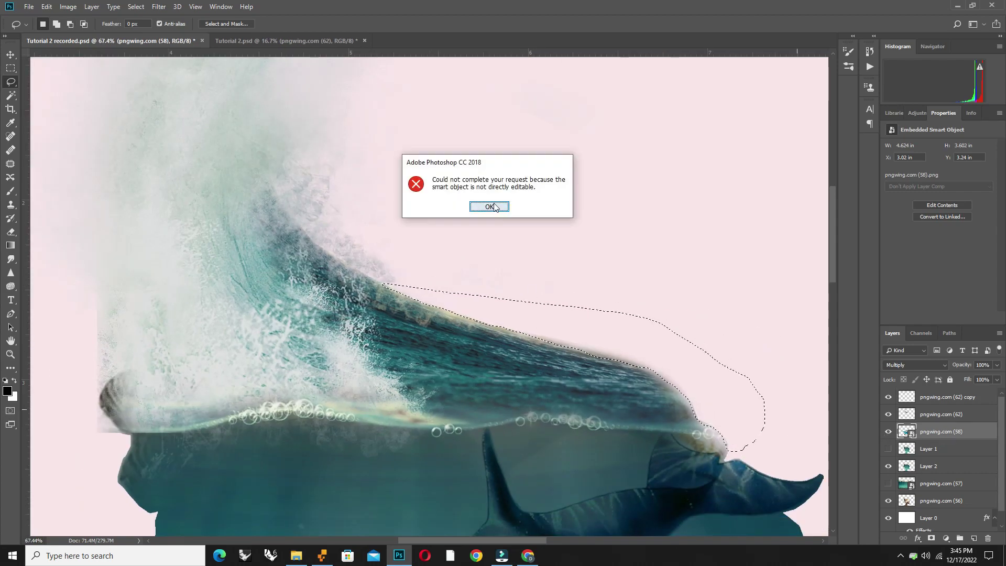
{"action": "left_click", "coordinate": [489, 205]}
Delete the selected fringe from pngwing.com (56) and clear the selection.
{"action": "left_click", "coordinate": [928, 466]}
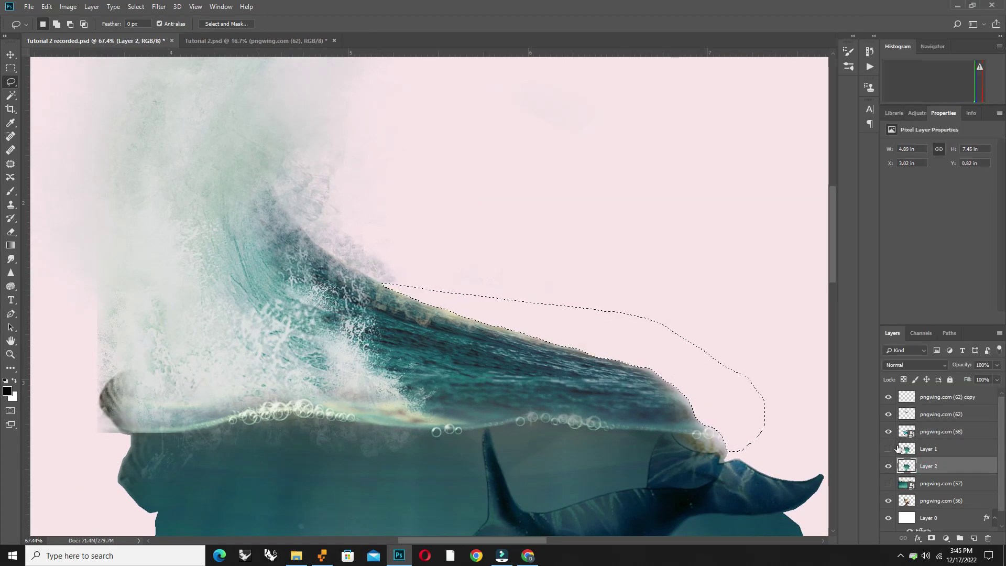
{"action": "left_click", "coordinate": [888, 432]}
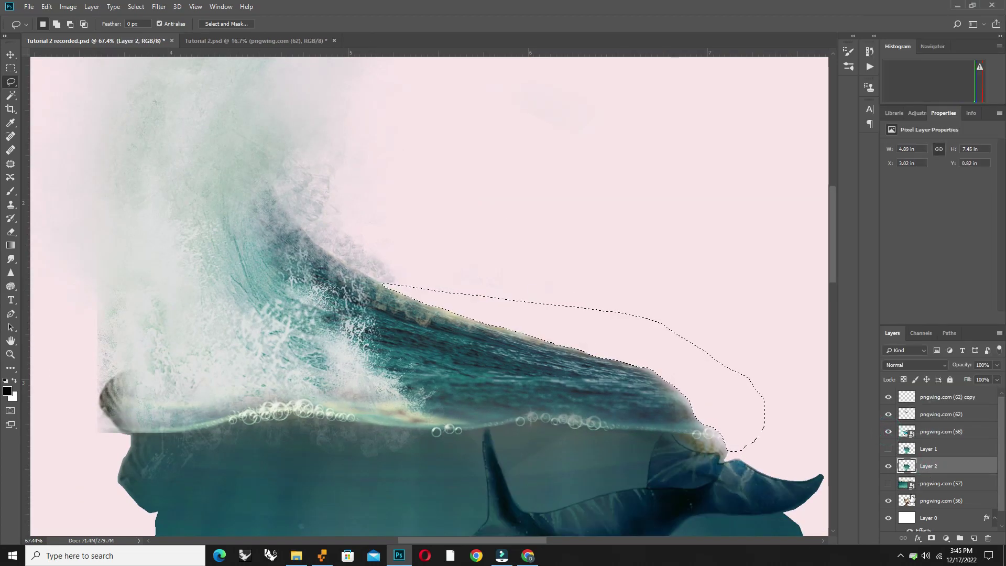
{"action": "scroll", "coordinate": [933, 477], "scroll_direction": "down", "scroll_amount": 1}
{"action": "left_click", "coordinate": [935, 491]}
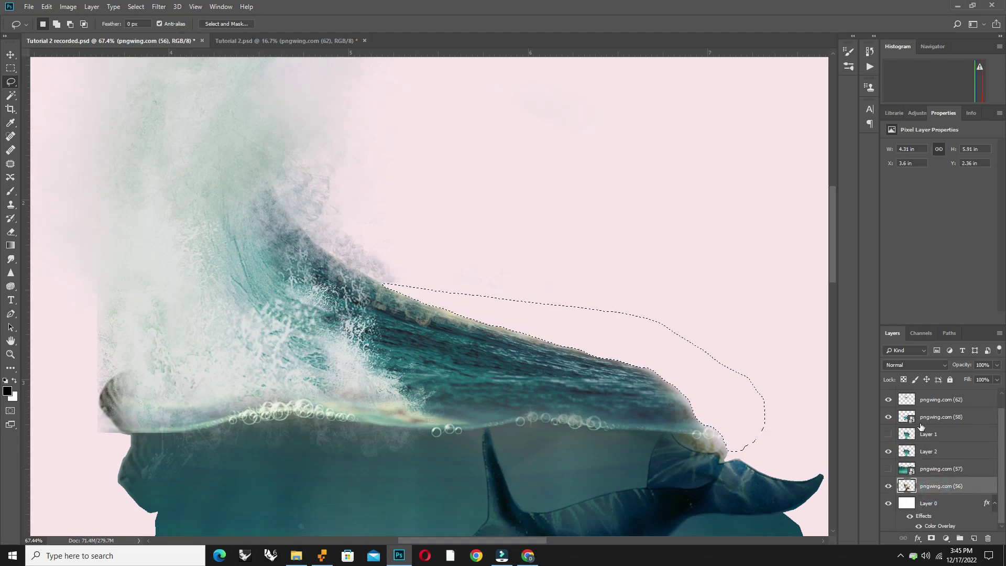
{"action": "key", "text": "Delete"}
{"action": "key", "text": "ctrl+d"}
{"action": "scroll", "coordinate": [489, 275], "scroll_direction": "down", "scroll_amount": 5, "text": "alt"}
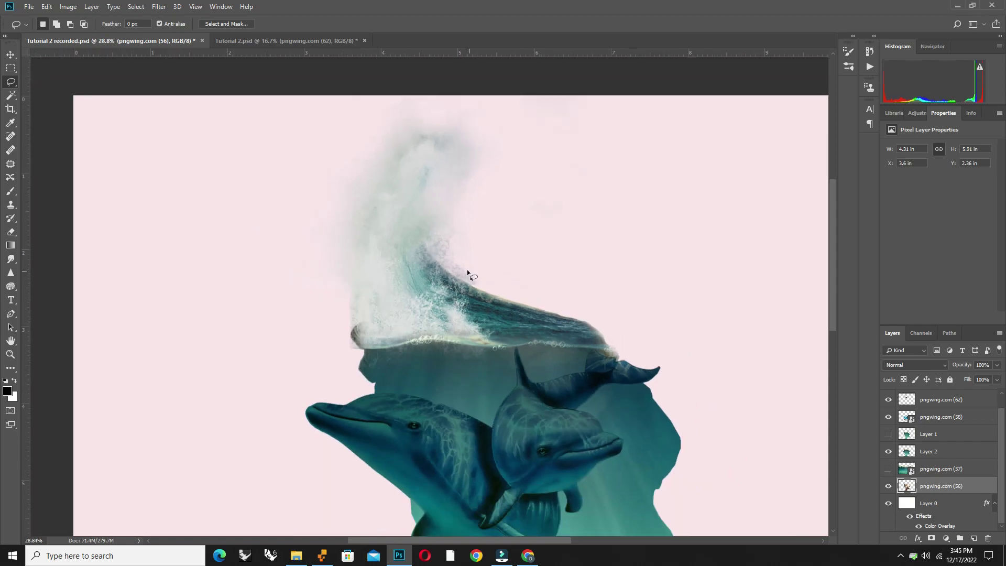
Choose a scratchy concept brush preset for smudging the wave base.
{"action": "left_click", "coordinate": [11, 57]}
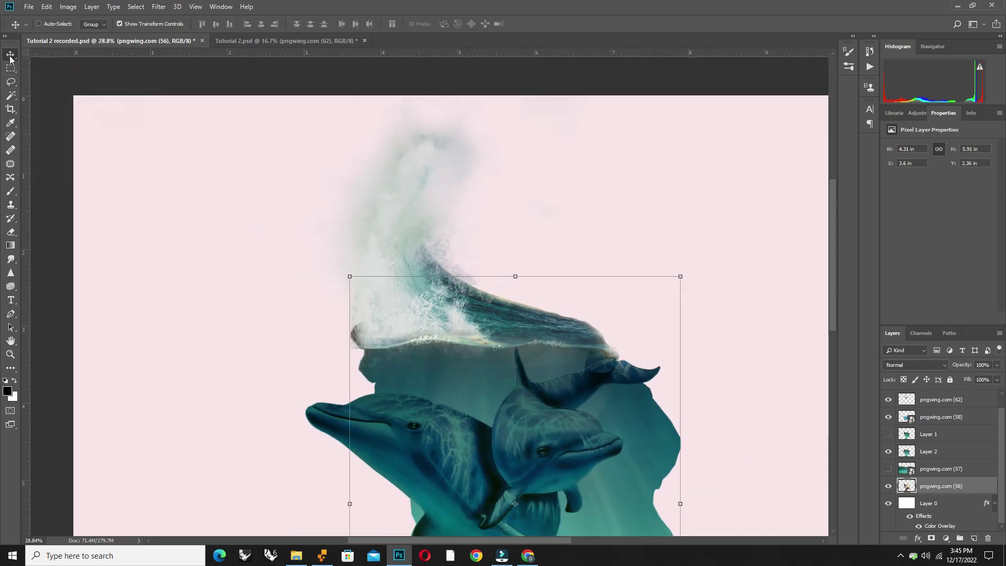
{"action": "left_click", "coordinate": [849, 52]}
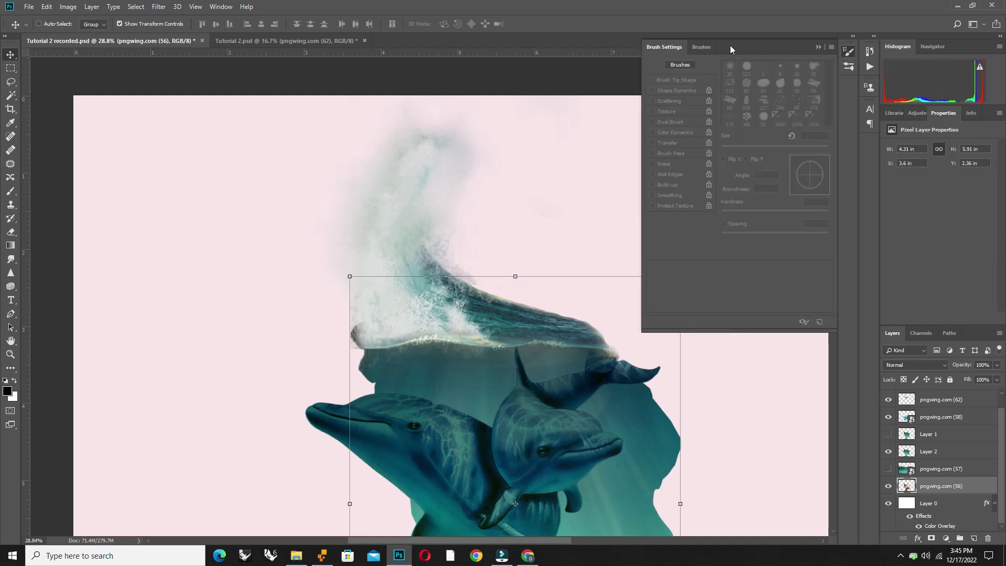
{"action": "left_click", "coordinate": [702, 47]}
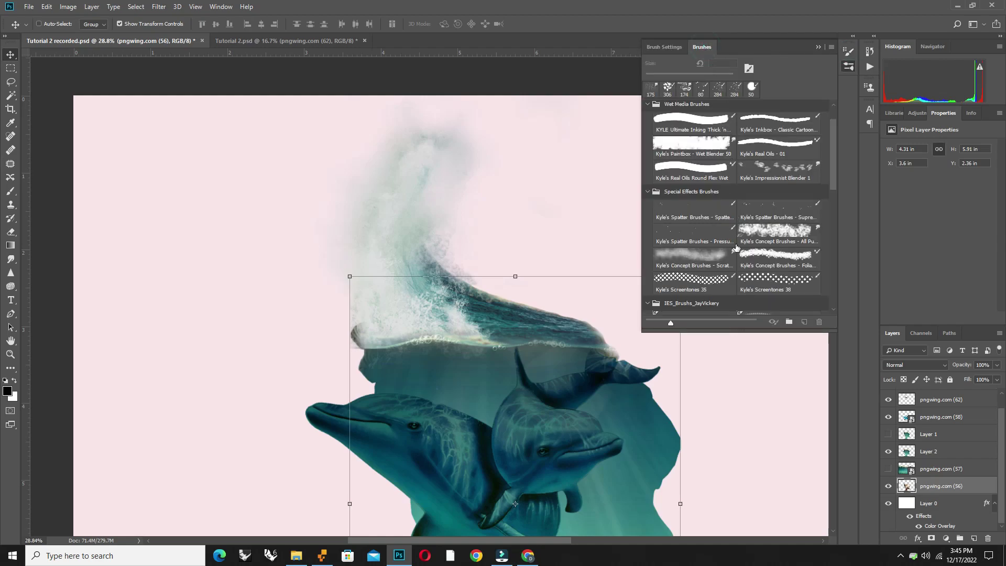
{"action": "left_click", "coordinate": [710, 258]}
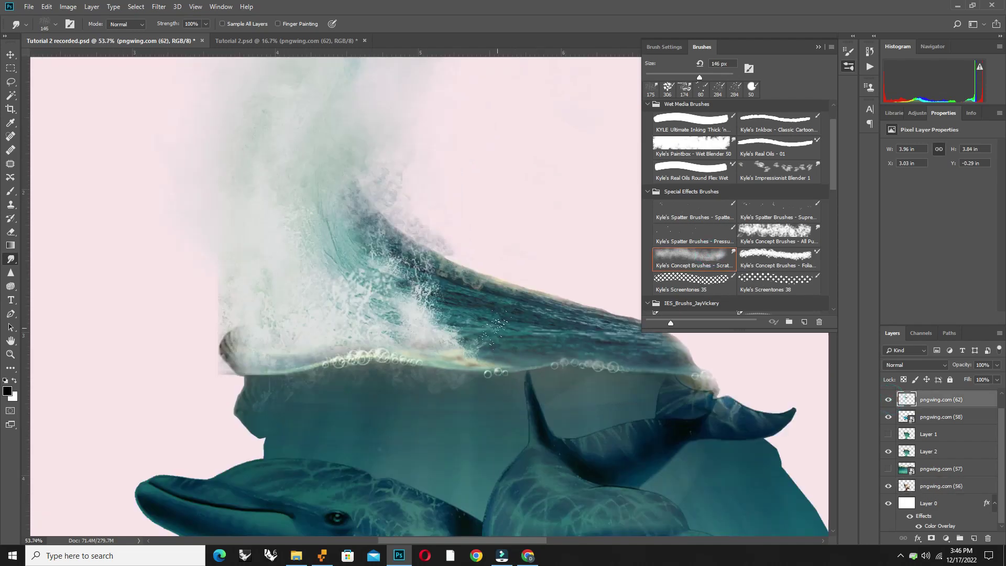
{"action": "scroll", "coordinate": [498, 320], "scroll_direction": "up", "scroll_amount": 5}
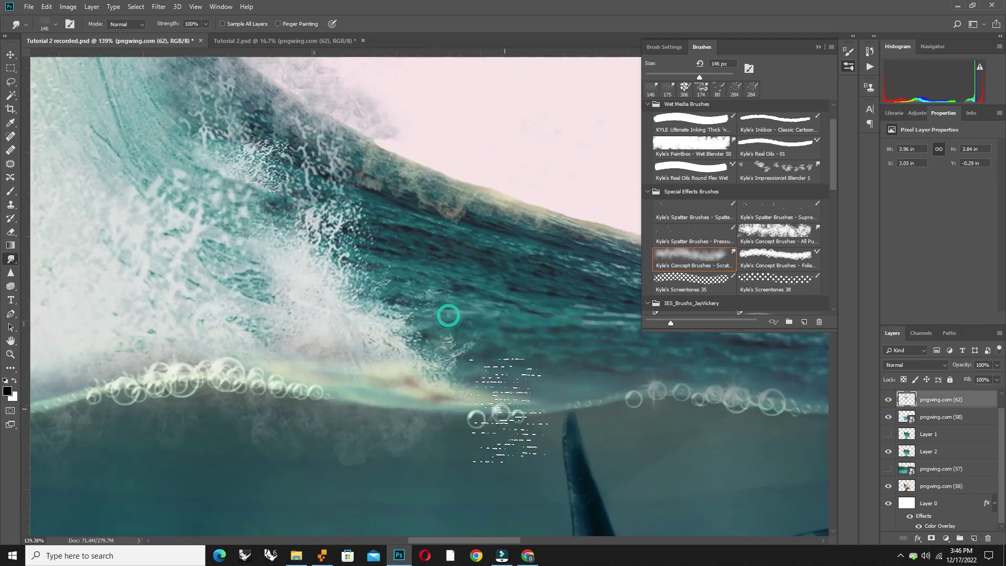
{"action": "scroll", "coordinate": [447, 314], "scroll_direction": "up", "scroll_amount": 3}
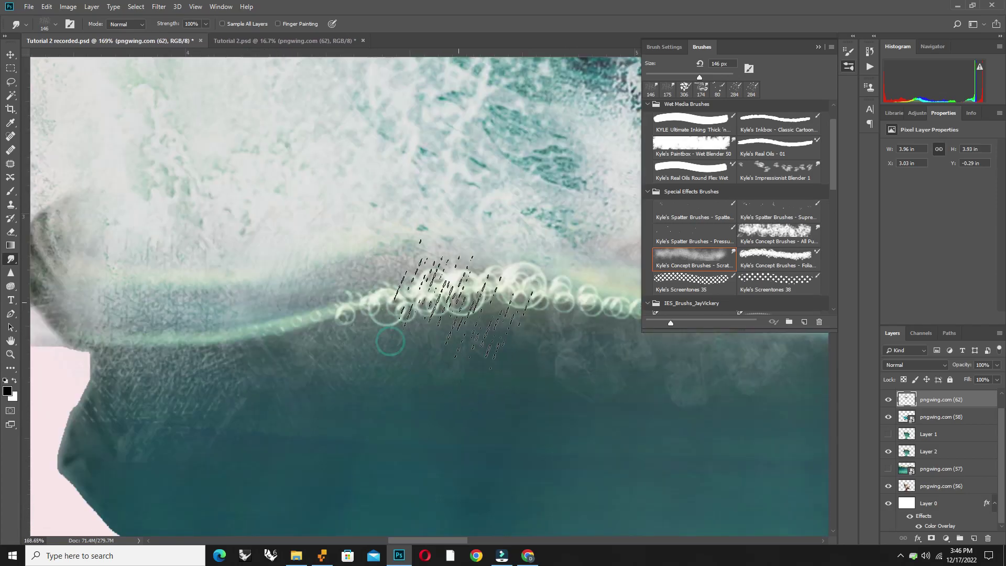
Set the foreground colour to white and the brush to about 84 px for spray specks.
{"action": "left_click", "coordinate": [7, 391]}
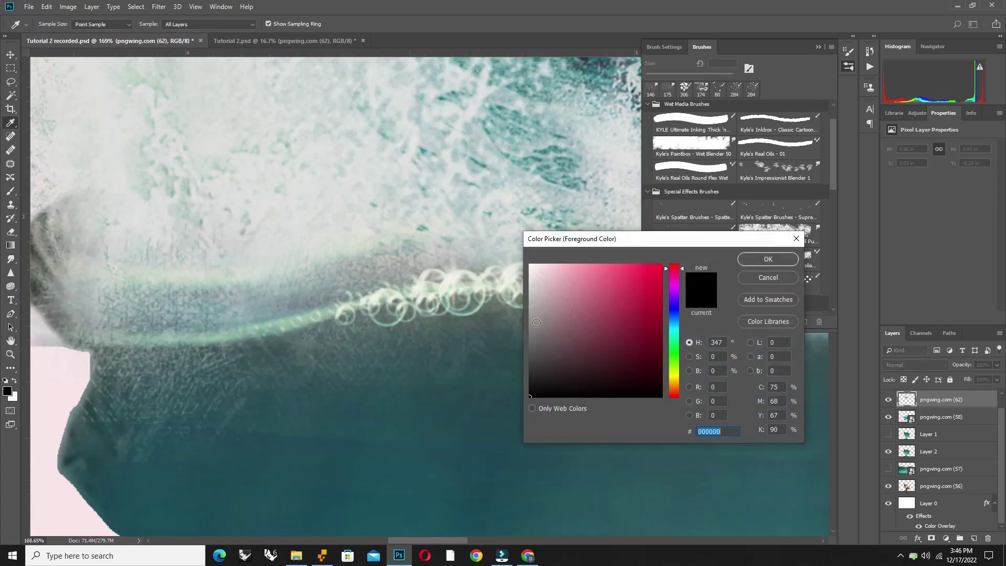
{"action": "left_click", "coordinate": [768, 258]}
{"action": "scroll", "coordinate": [474, 278], "scroll_direction": "down", "scroll_amount": 4}
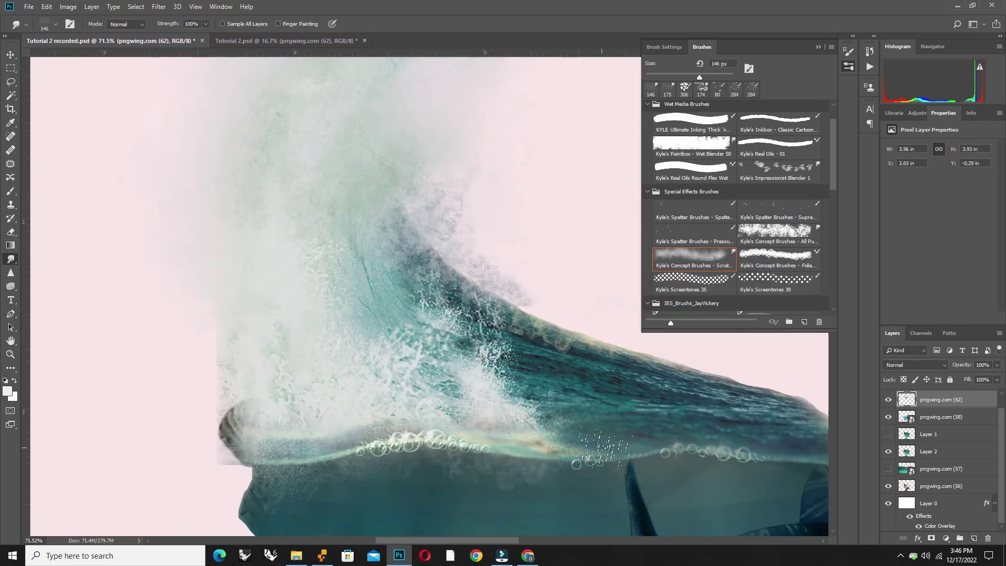
{"action": "scroll", "coordinate": [475, 278], "scroll_direction": "down", "scroll_amount": 3}
{"action": "scroll", "coordinate": [474, 278], "scroll_direction": "up", "scroll_amount": 5}
{"action": "right_click", "coordinate": [517, 367]}
{"action": "left_click_drag", "start_coordinate": [622, 385], "coordinate": [607, 385]}
{"action": "key", "text": "Return"}
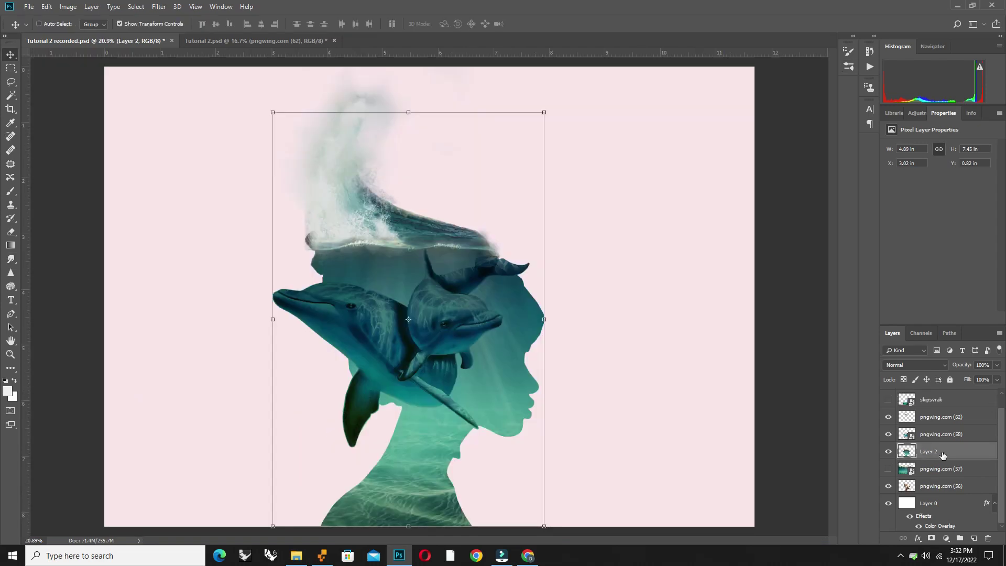
Set the eraser to 36% opacity with a 187 px soft brush over the face.
{"action": "left_click", "coordinate": [11, 232]}
{"action": "scroll", "coordinate": [588, 438], "scroll_direction": "up", "scroll_amount": 2}
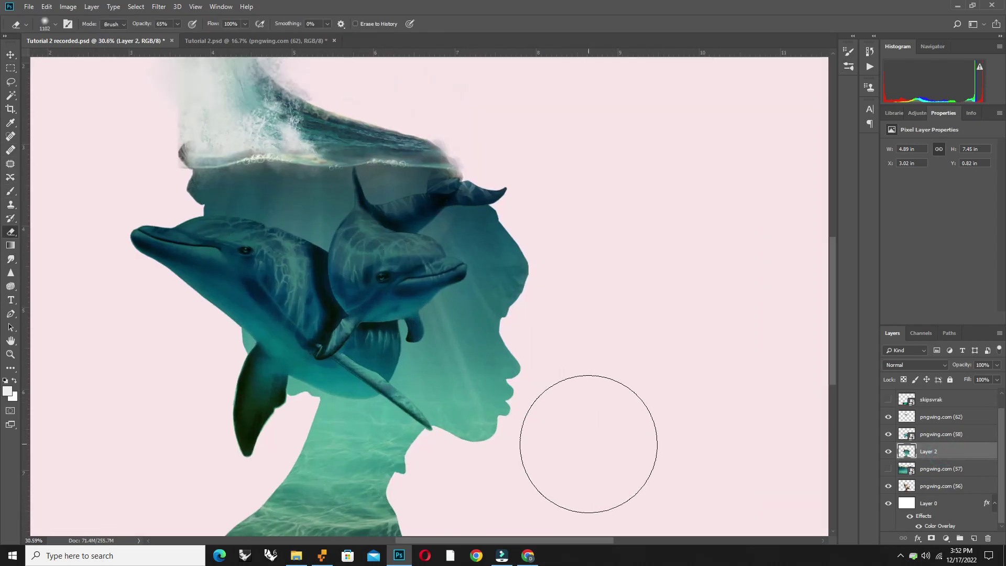
{"action": "scroll", "coordinate": [589, 438], "scroll_direction": "up", "scroll_amount": 2}
{"action": "left_click", "coordinate": [589, 355]}
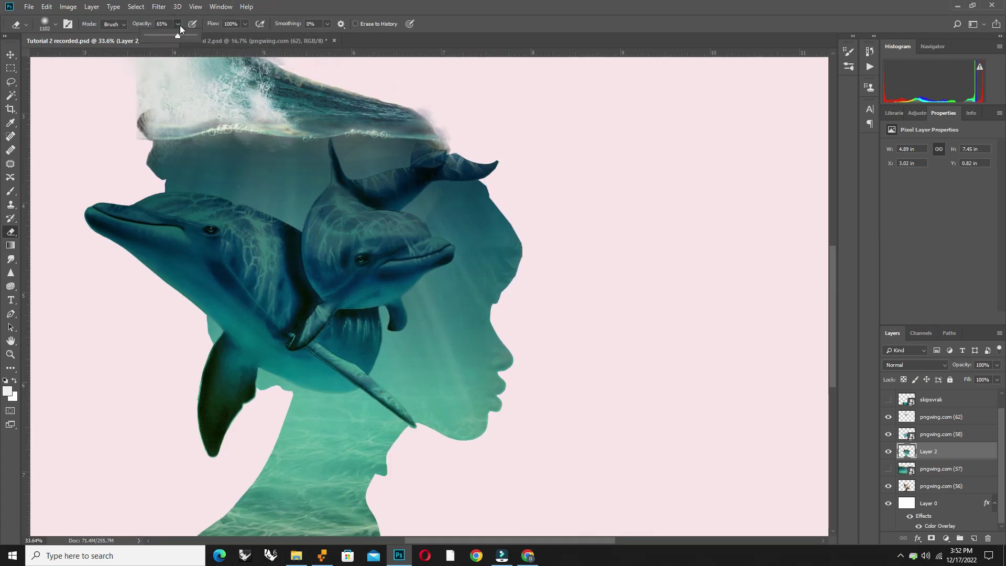
{"action": "left_click_drag", "start_coordinate": [164, 40], "coordinate": [164, 36]}
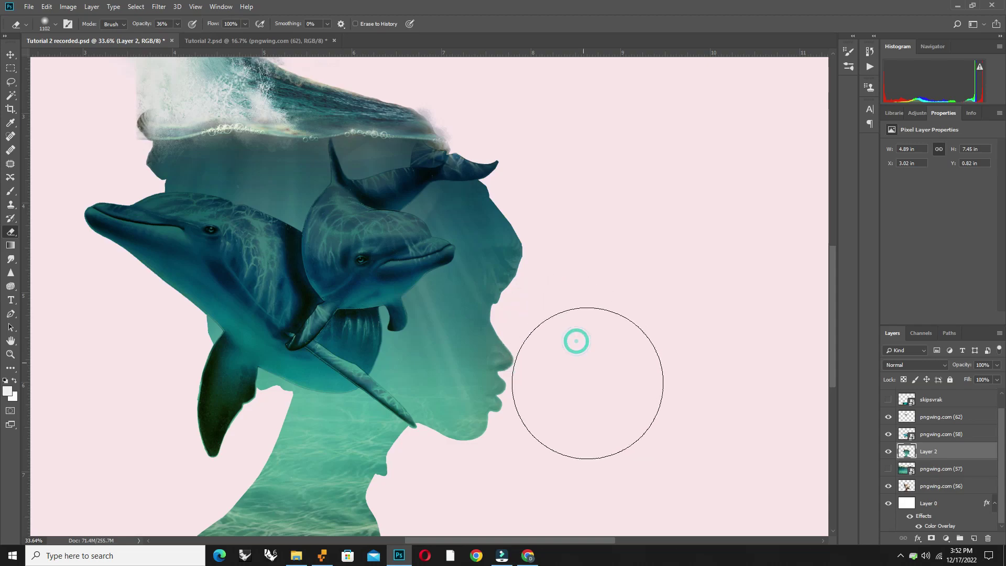
{"action": "right_click", "coordinate": [603, 388]}
{"action": "left_click_drag", "start_coordinate": [713, 398], "coordinate": [693, 394]}
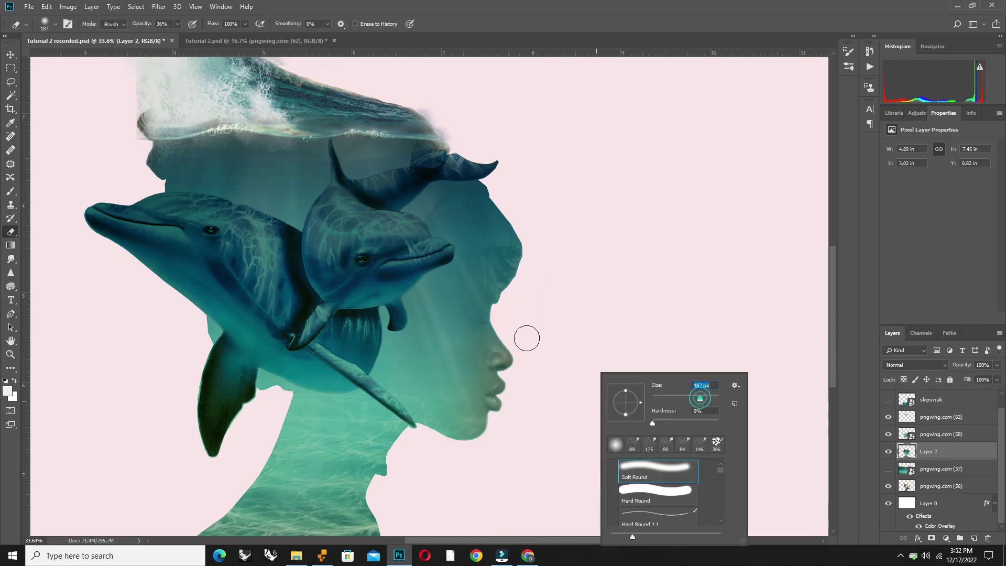
{"action": "left_click", "coordinate": [519, 314]}
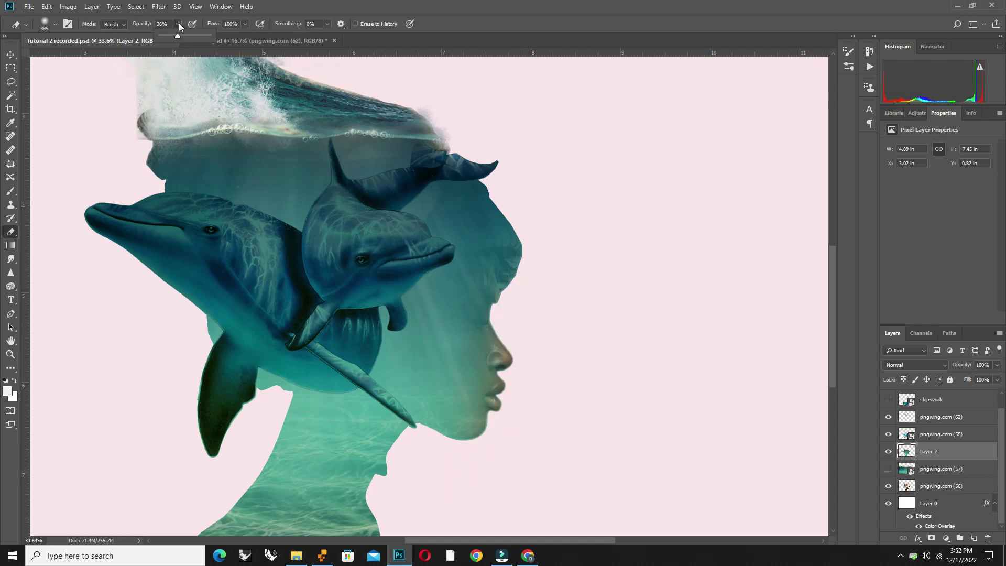
Lower the eraser opacity to 12% to fade Layer 2 gently over the nose and lips.
{"action": "mouse_move", "coordinate": [177, 24]}
{"action": "left_mouse_down"}
{"action": "mouse_move", "coordinate": [166, 36]}
{"action": "mouse_move", "coordinate": [176, 36]}
{"action": "left_mouse_up"}
{"action": "scroll", "coordinate": [504, 401], "scroll_direction": "up", "scroll_amount": 2}
{"action": "scroll", "coordinate": [504, 401], "scroll_direction": "up", "scroll_amount": 1}
{"action": "right_click", "coordinate": [473, 471]}
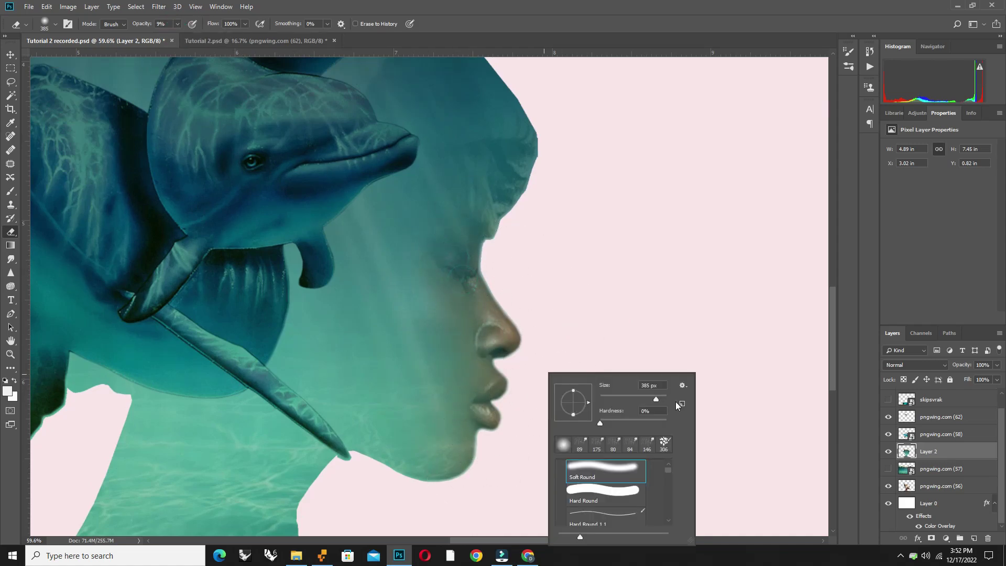
{"action": "key", "text": "Escape"}
{"action": "scroll", "coordinate": [591, 335], "scroll_direction": "down", "scroll_amount": 5}
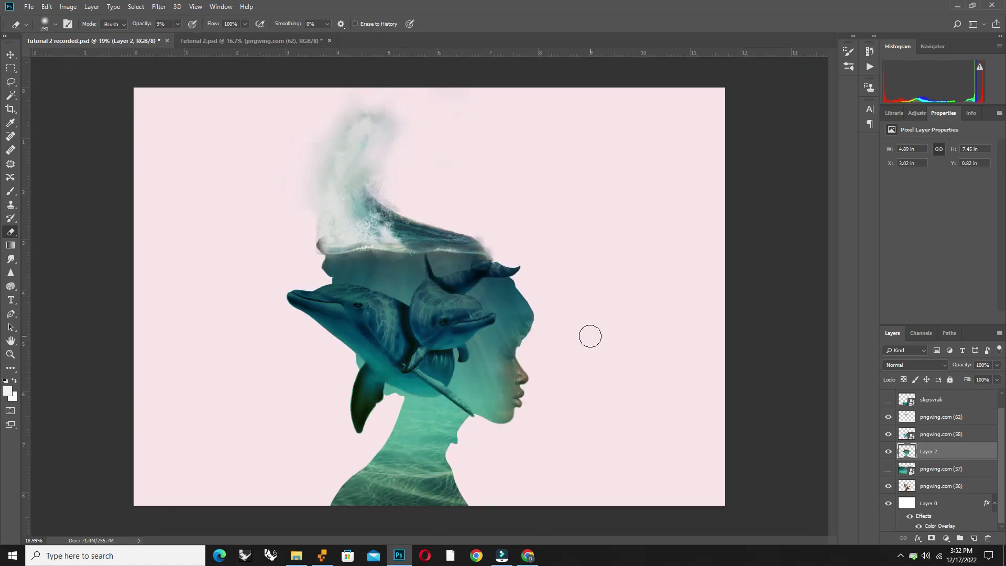
{"action": "scroll", "coordinate": [576, 437], "scroll_direction": "up", "scroll_amount": 3}
{"action": "scroll", "coordinate": [576, 437], "scroll_direction": "up", "scroll_amount": 1}
Lower the saturation and lightness of the dolphin layer with Hue/Saturation.
{"action": "key", "text": "v"}
{"action": "left_click", "coordinate": [912, 487]}
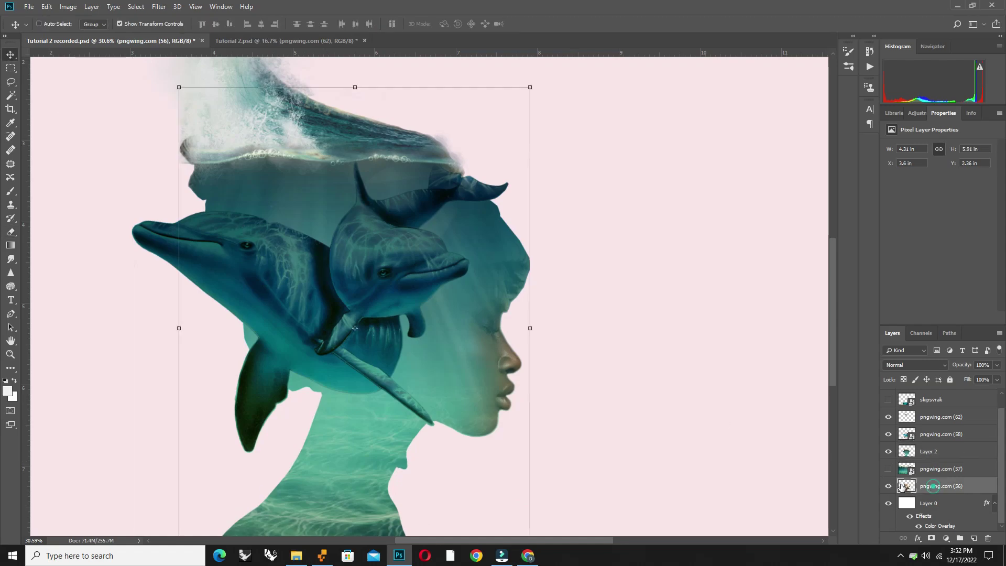
{"action": "scroll", "coordinate": [537, 423], "scroll_direction": "up", "scroll_amount": 2}
{"action": "left_click", "coordinate": [68, 6]}
{"action": "mouse_move", "coordinate": [84, 33]}
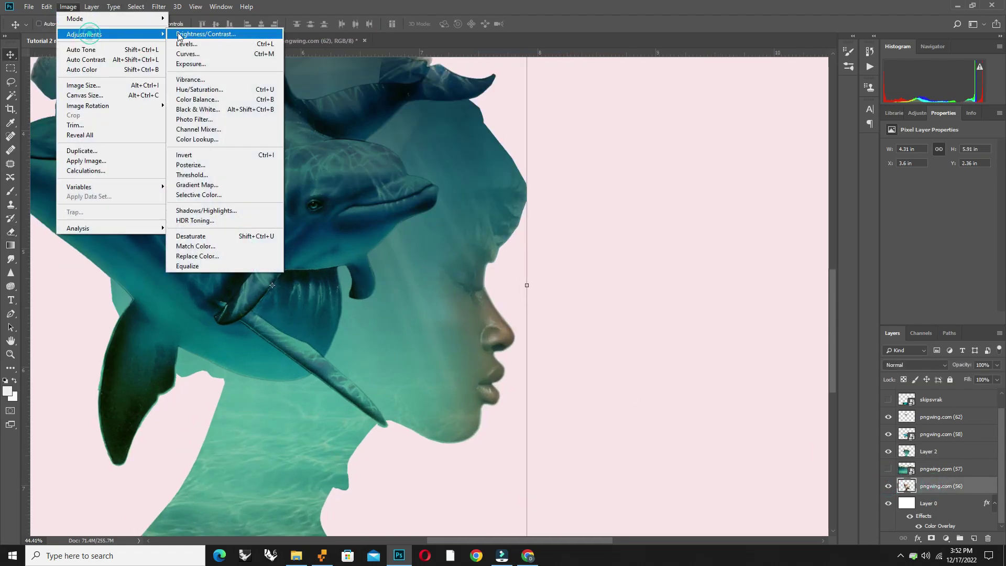
{"action": "left_click", "coordinate": [200, 90]}
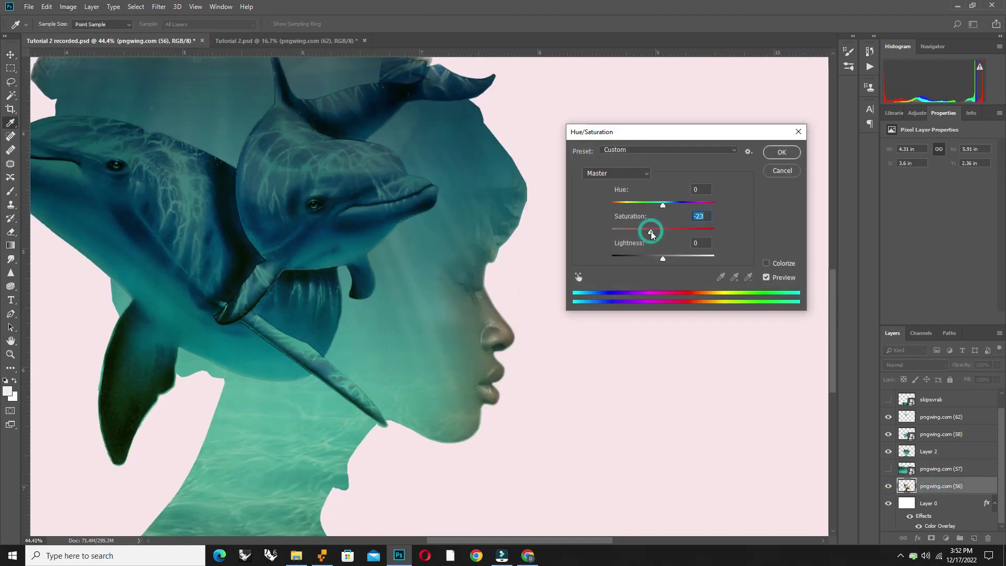
{"action": "mouse_move", "coordinate": [652, 235]}
{"action": "left_mouse_down"}
{"action": "mouse_move", "coordinate": [643, 233]}
{"action": "mouse_move", "coordinate": [658, 205]}
{"action": "mouse_move", "coordinate": [622, 231]}
{"action": "left_mouse_up"}
{"action": "left_click", "coordinate": [657, 257]}
{"action": "left_click", "coordinate": [661, 205]}
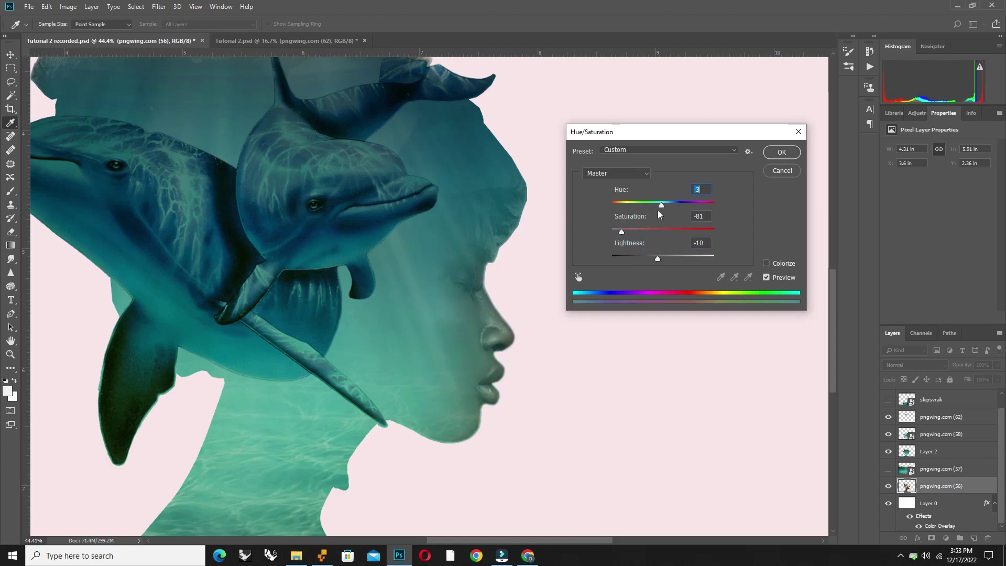
{"action": "left_click", "coordinate": [782, 152]}
Darken the layer with Curves, pulling shadows down and lifting the upper midtones.
{"action": "key", "text": "v"}
{"action": "scroll", "coordinate": [542, 404], "scroll_direction": "down", "scroll_amount": 3}
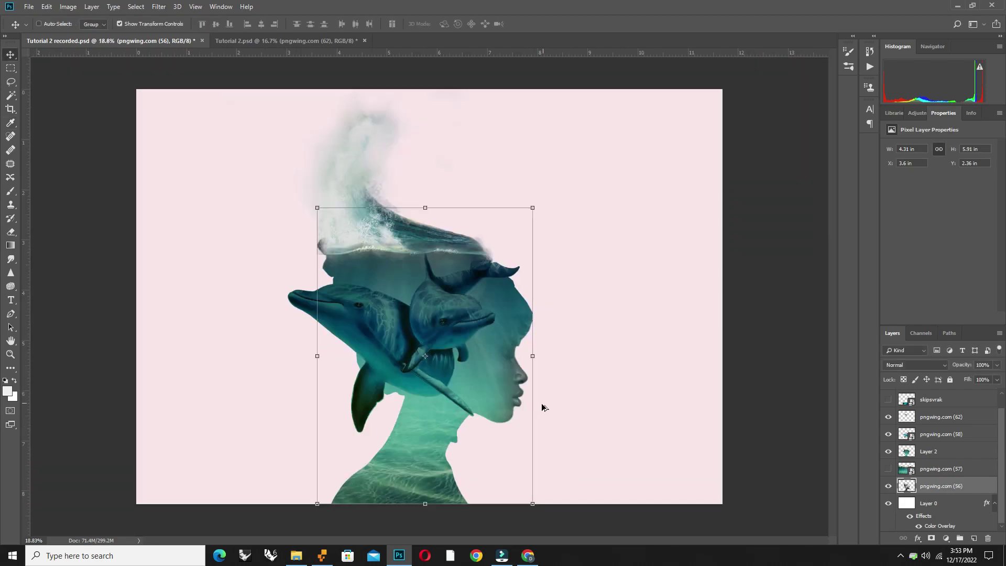
{"action": "scroll", "coordinate": [530, 444], "scroll_direction": "up", "scroll_amount": 2}
{"action": "scroll", "coordinate": [529, 445], "scroll_direction": "up", "scroll_amount": 1}
{"action": "left_click", "coordinate": [68, 7]}
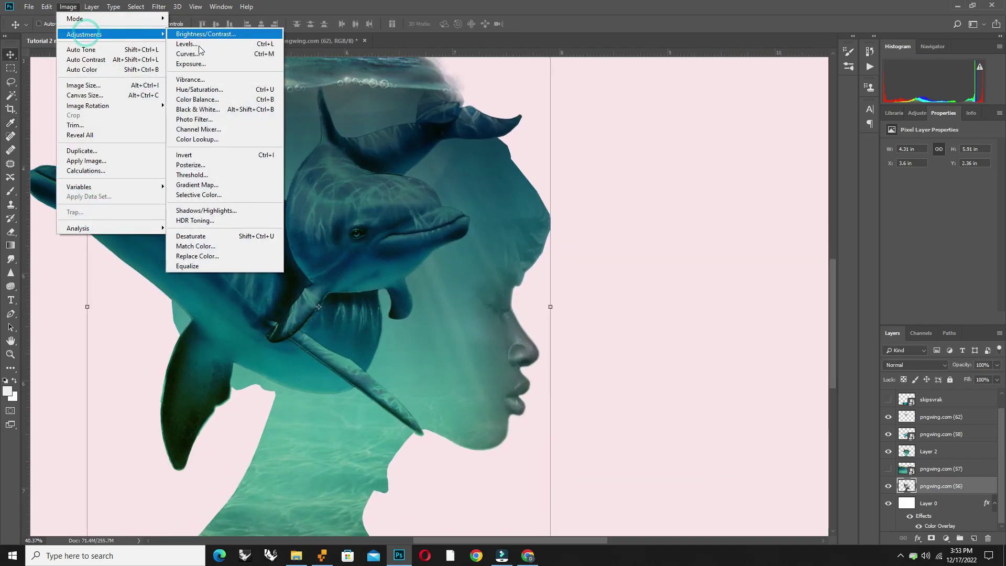
{"action": "left_click", "coordinate": [225, 53]}
{"action": "left_click_drag", "start_coordinate": [711, 301], "coordinate": [711, 315]}
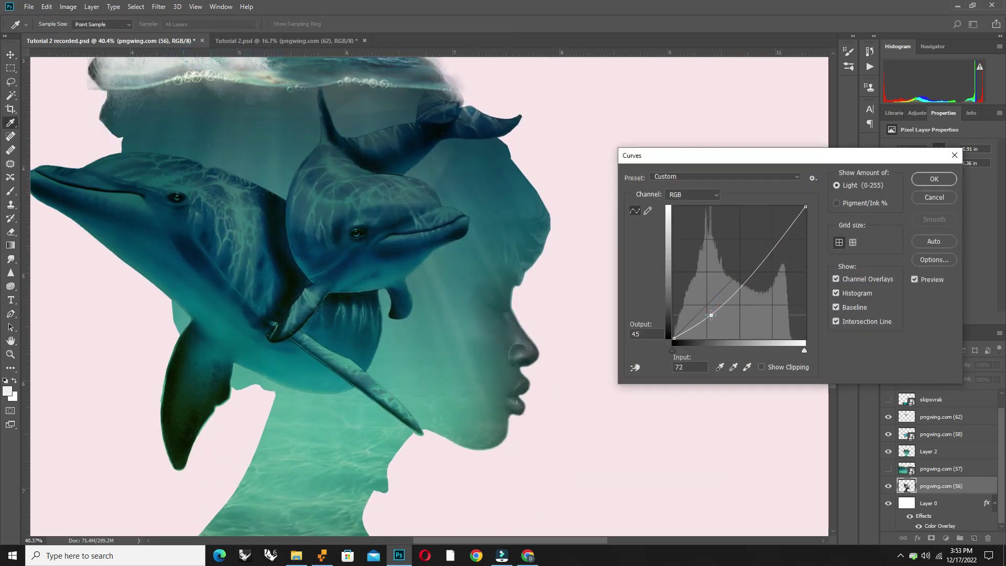
{"action": "left_click", "coordinate": [761, 256]}
{"action": "left_click_drag", "start_coordinate": [761, 255], "coordinate": [763, 246]}
{"action": "left_click_drag", "start_coordinate": [712, 315], "coordinate": [711, 310]}
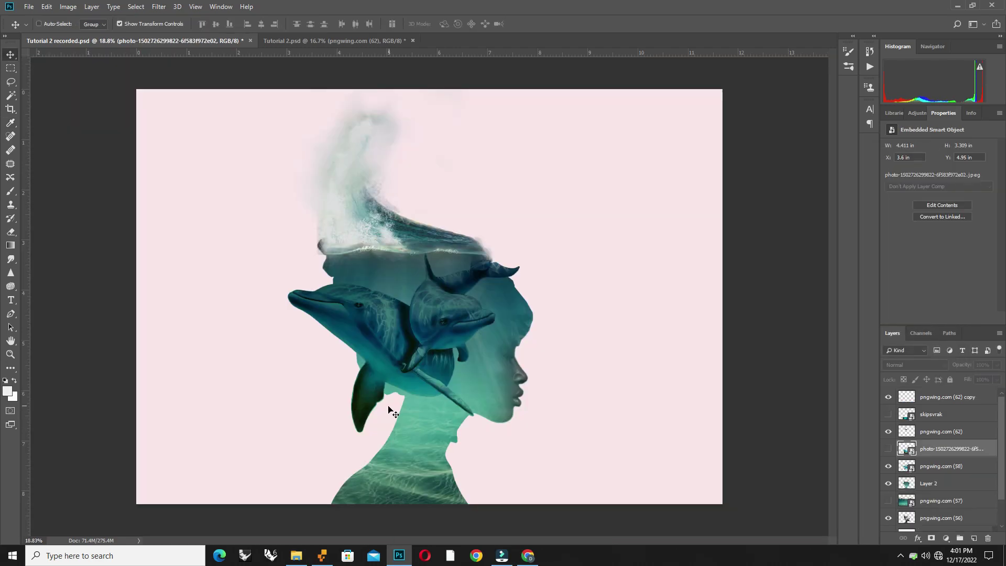
Duplicate the rocky underwater photo and shrink it toward the canvas bottom.
{"action": "key", "text": "ctrl+j"}
{"action": "key", "text": "ctrl+t"}
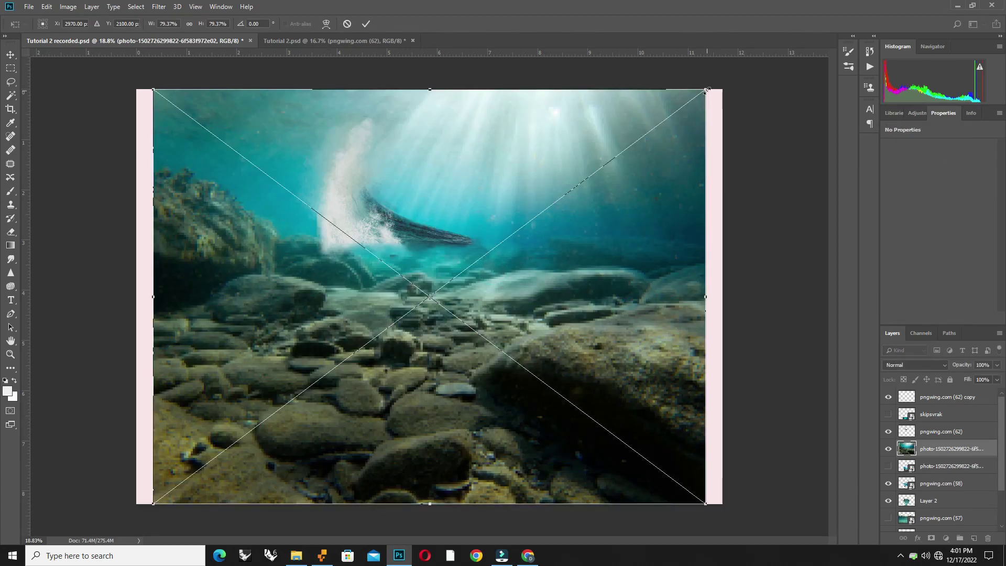
{"action": "left_click_drag", "start_coordinate": [707, 91], "coordinate": [416, 304]}
{"action": "left_click_drag", "start_coordinate": [283, 408], "coordinate": [414, 420]}
{"action": "mouse_move", "coordinate": [532, 319]}
{"action": "left_mouse_down"}
{"action": "mouse_move", "coordinate": [505, 360]}
{"action": "mouse_move", "coordinate": [520, 361]}
{"action": "left_mouse_up"}
Commit the rocky photo's placement, blend it in Multiply mode, then activate Layer 2.
{"action": "key", "text": "Return"}
{"action": "left_click", "coordinate": [903, 365]}
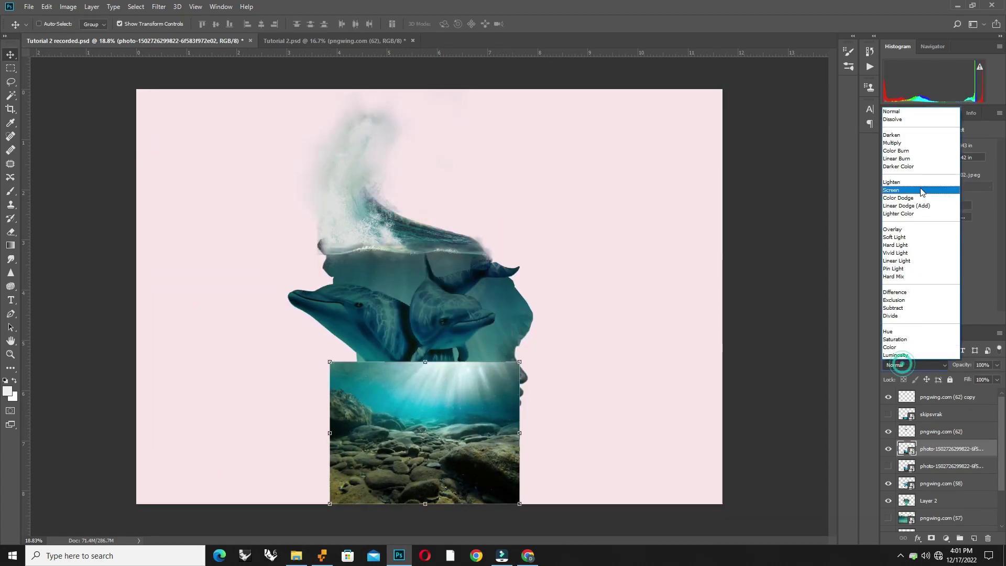
{"action": "left_click", "coordinate": [915, 143]}
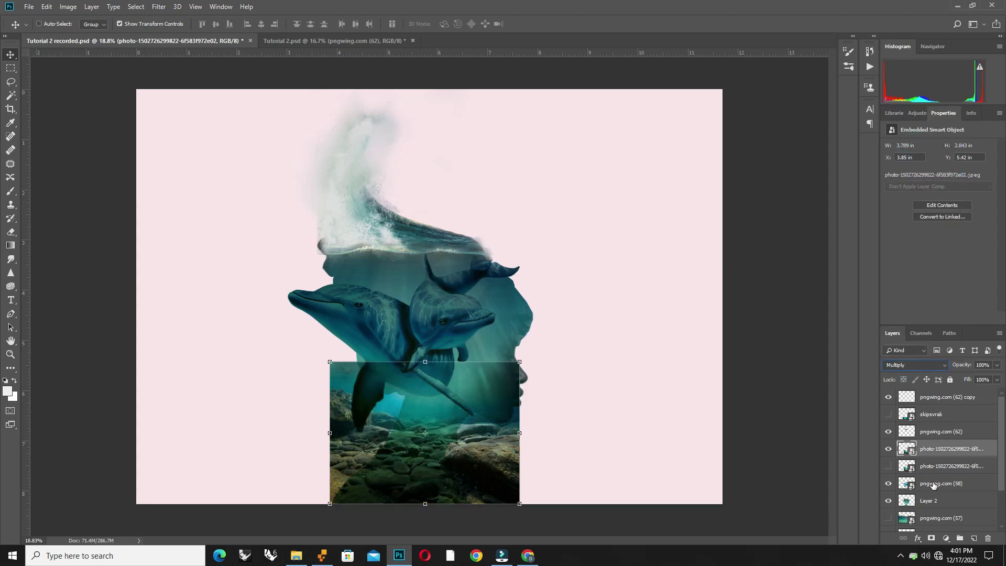
{"action": "left_click", "coordinate": [931, 501]}
{"action": "left_click", "coordinate": [10, 96]}
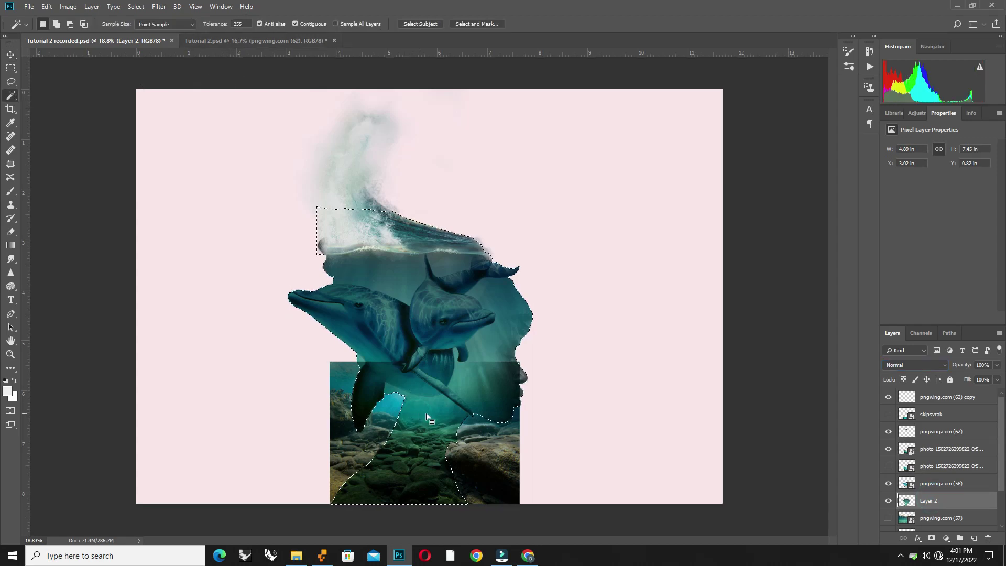
Copy the silhouette-shaped area of the rocky photo to a new layer and delete the original.
{"action": "left_click", "coordinate": [938, 449]}
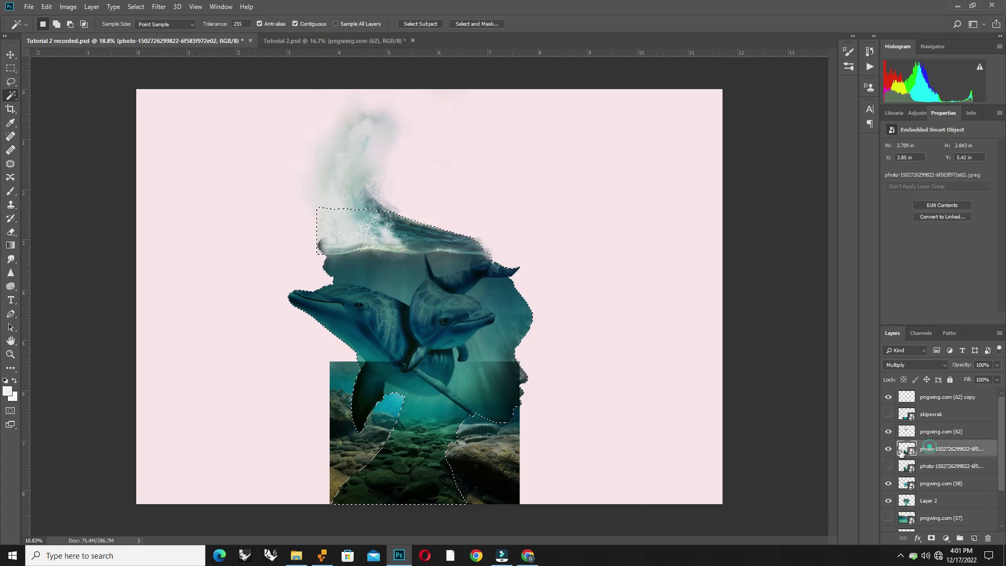
{"action": "left_click", "coordinate": [888, 449]}
{"action": "right_click", "coordinate": [404, 429]}
{"action": "left_click", "coordinate": [453, 389]}
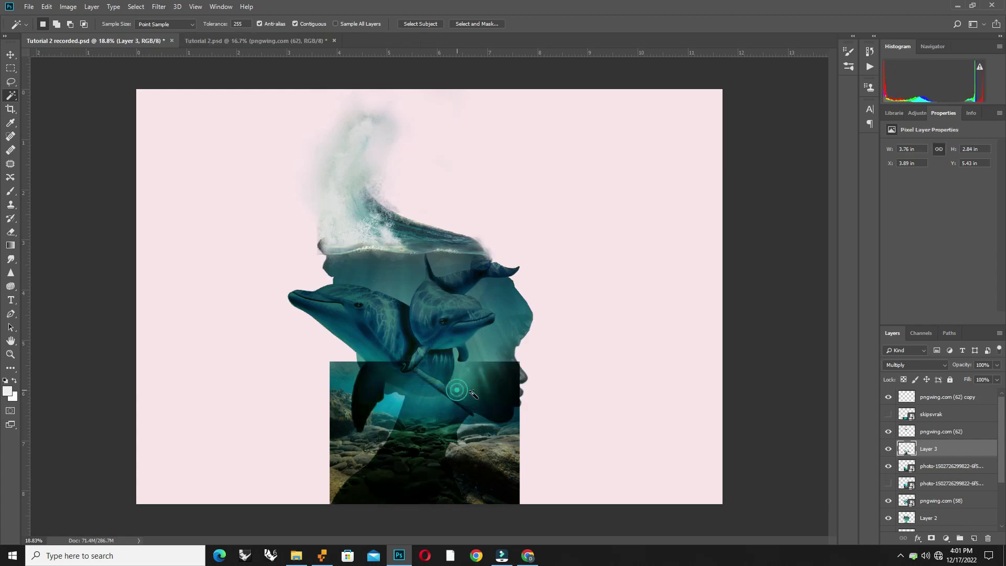
{"action": "left_click", "coordinate": [906, 468]}
{"action": "key", "text": "Delete"}
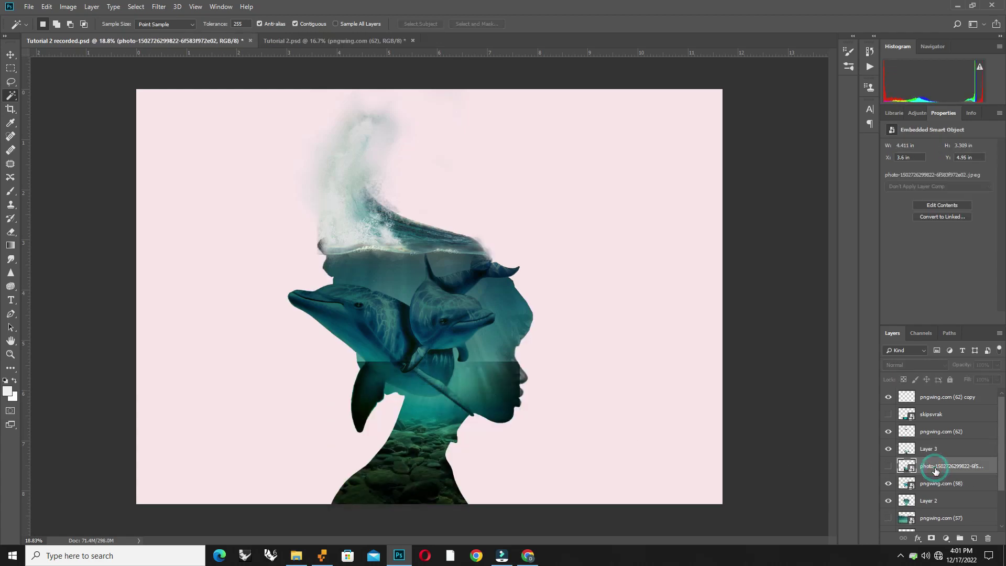
{"action": "left_click", "coordinate": [11, 231]}
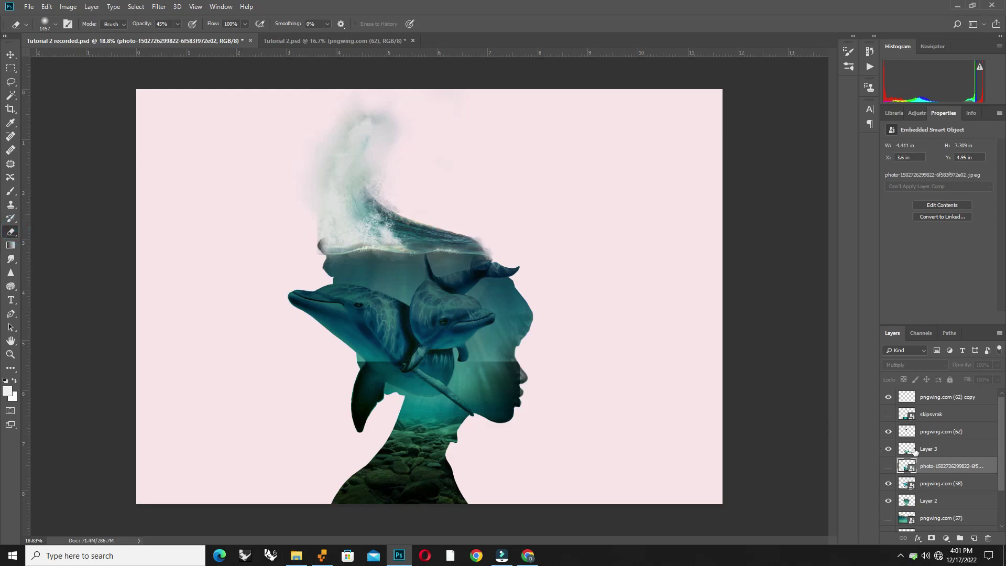
Activate Layer 3 and set the eraser opacity to 61% with a smaller size.
{"action": "left_click", "coordinate": [914, 451]}
{"action": "left_click", "coordinate": [178, 24]}
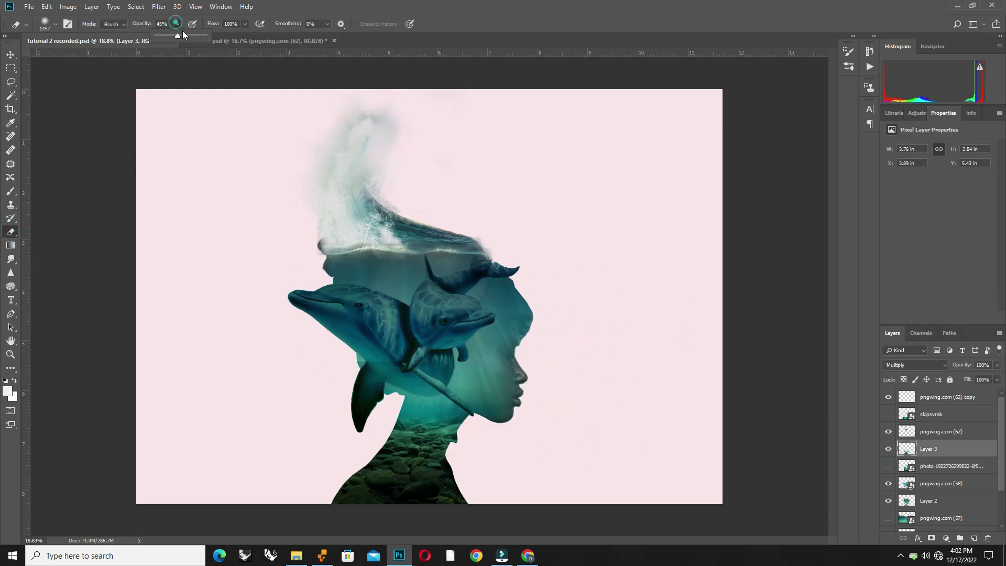
{"action": "left_click_drag", "start_coordinate": [183, 34], "coordinate": [186, 34]}
{"action": "right_click", "coordinate": [346, 367]}
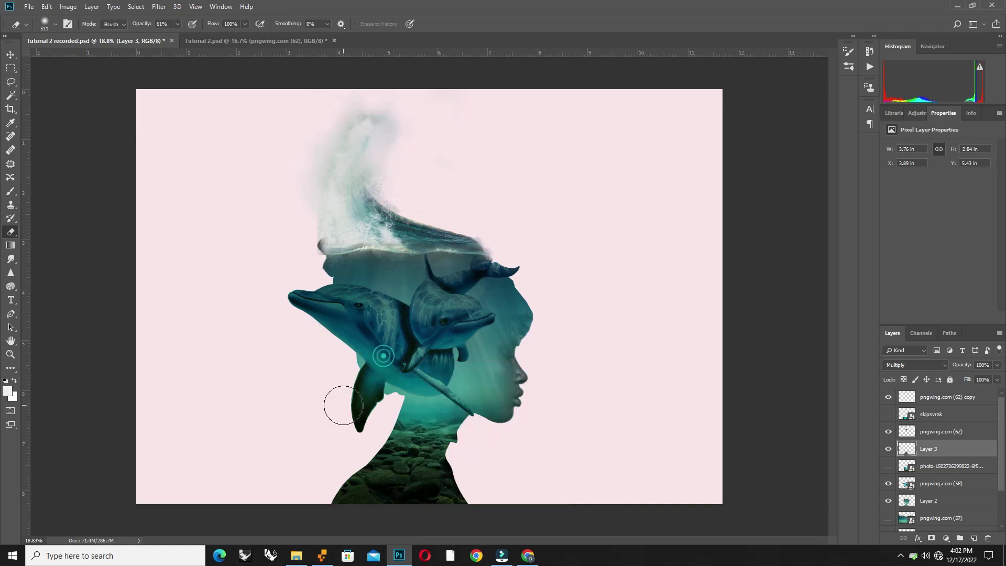
Lower Layer 3's opacity to about 67% so the stones look softer.
{"action": "left_click", "coordinate": [10, 54]}
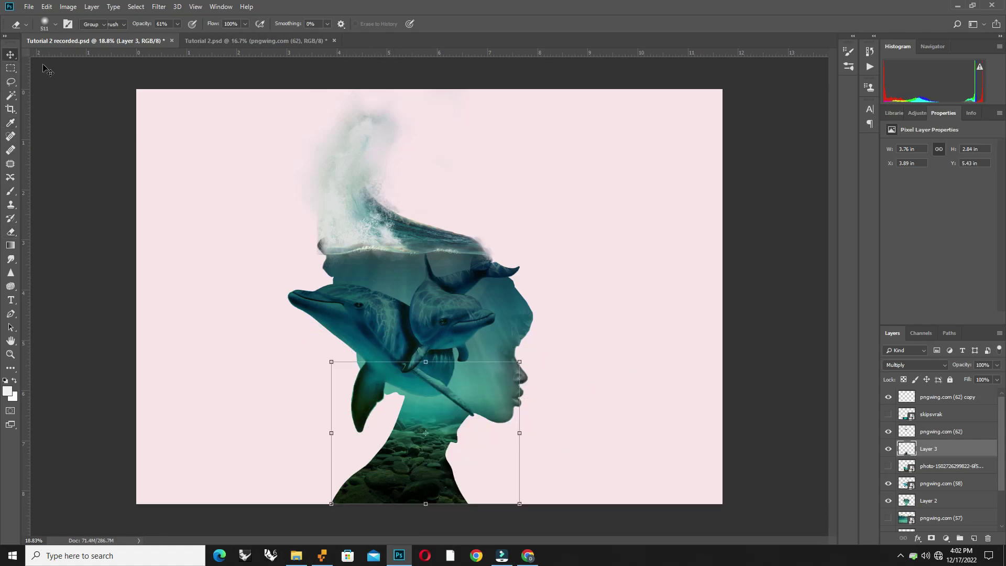
{"action": "left_click", "coordinate": [998, 365]}
{"action": "left_click_drag", "start_coordinate": [998, 377], "coordinate": [986, 378]}
{"action": "left_click", "coordinate": [976, 379]}
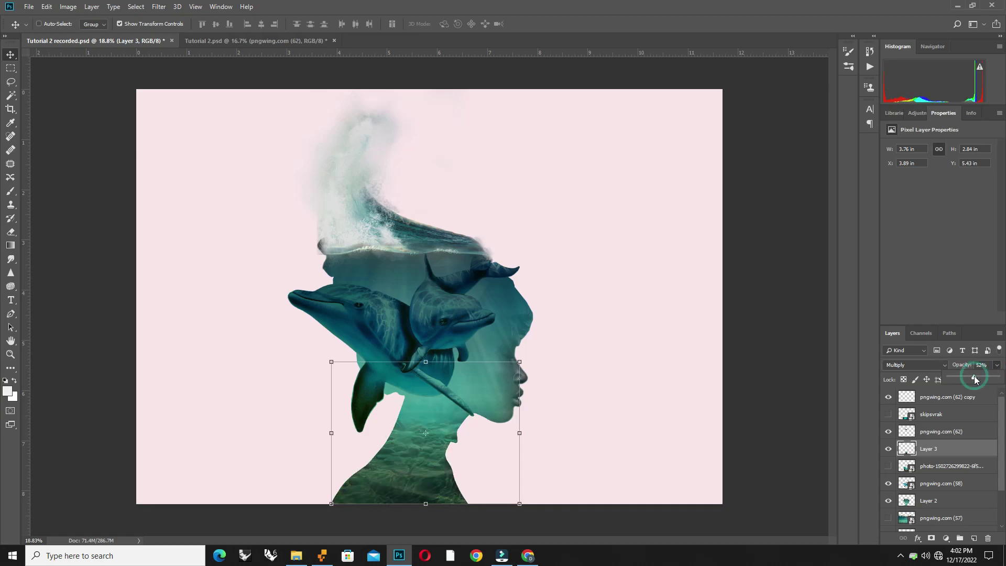
{"action": "left_click", "coordinate": [982, 378]}
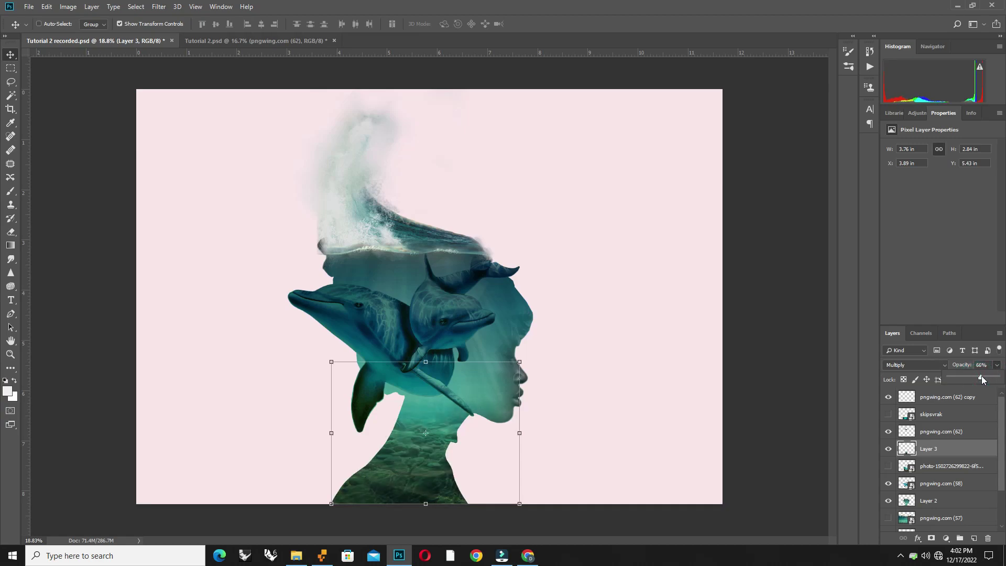
{"action": "left_click", "coordinate": [665, 351]}
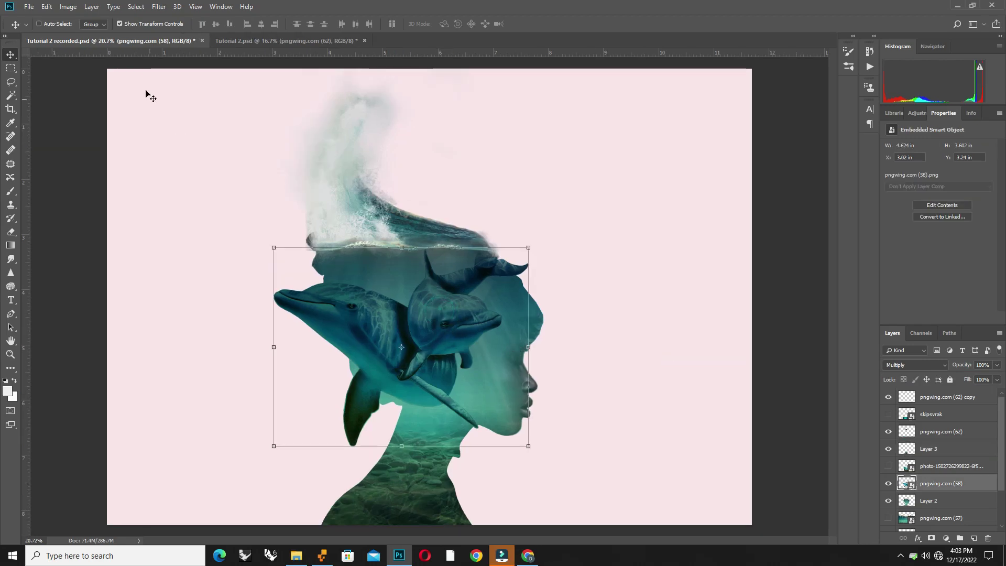
Desaturate the dolphins with Hue/Saturation at Saturation -74.
{"action": "left_click", "coordinate": [68, 6]}
{"action": "left_click", "coordinate": [215, 93]}
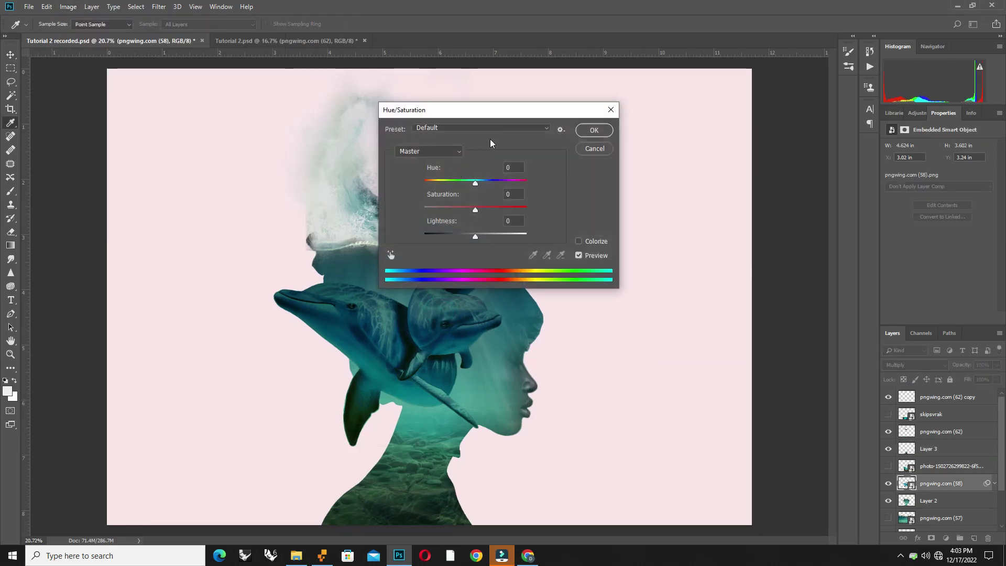
{"action": "left_click_drag", "start_coordinate": [524, 106], "coordinate": [712, 155]}
{"action": "left_click_drag", "start_coordinate": [662, 258], "coordinate": [625, 258]}
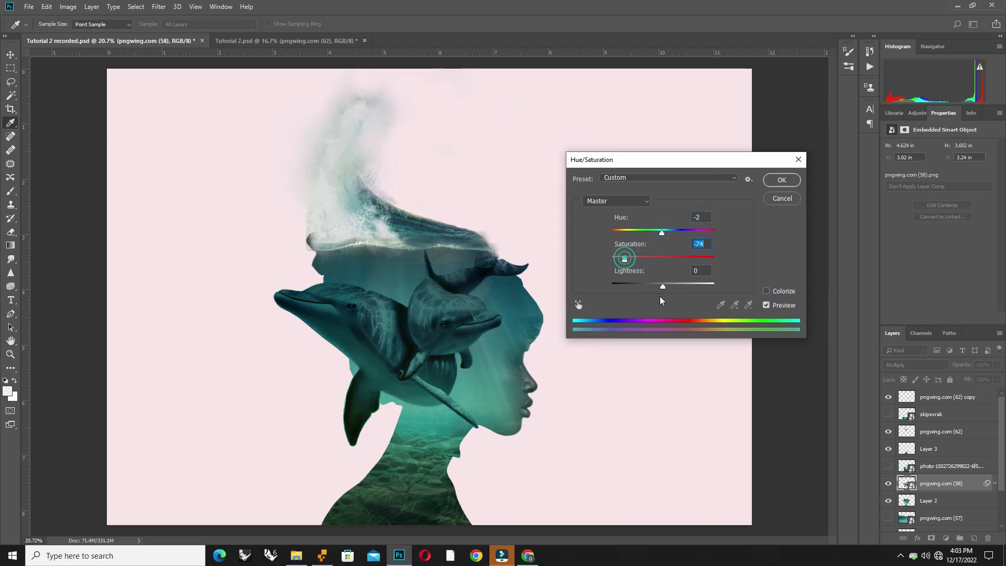
{"action": "key", "text": "Tab"}
{"action": "left_click", "coordinate": [780, 181]}
{"action": "key", "text": "v"}
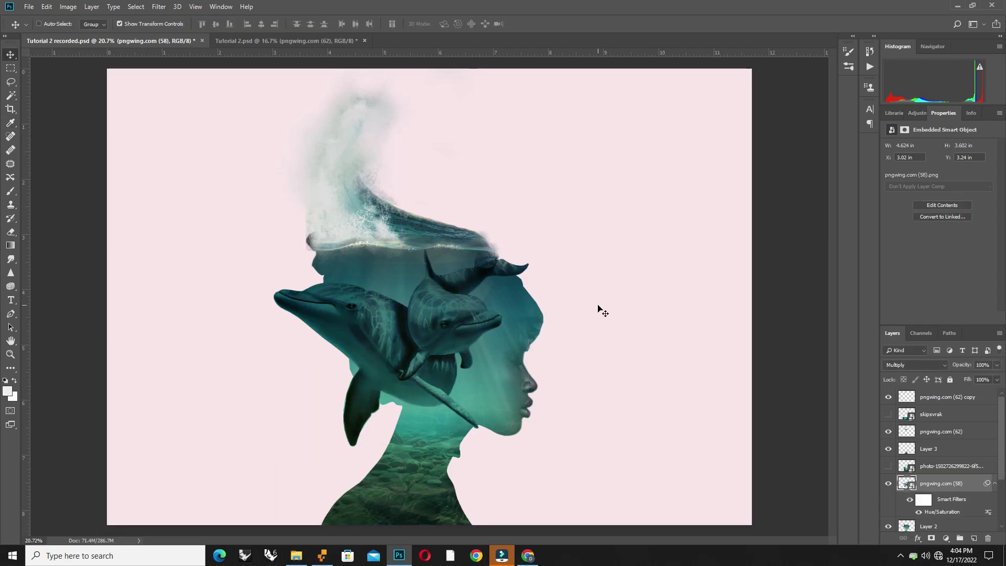
Select Layer 2 and apply a slight Hue/Saturation colour shift.
{"action": "right_click", "coordinate": [508, 400]}
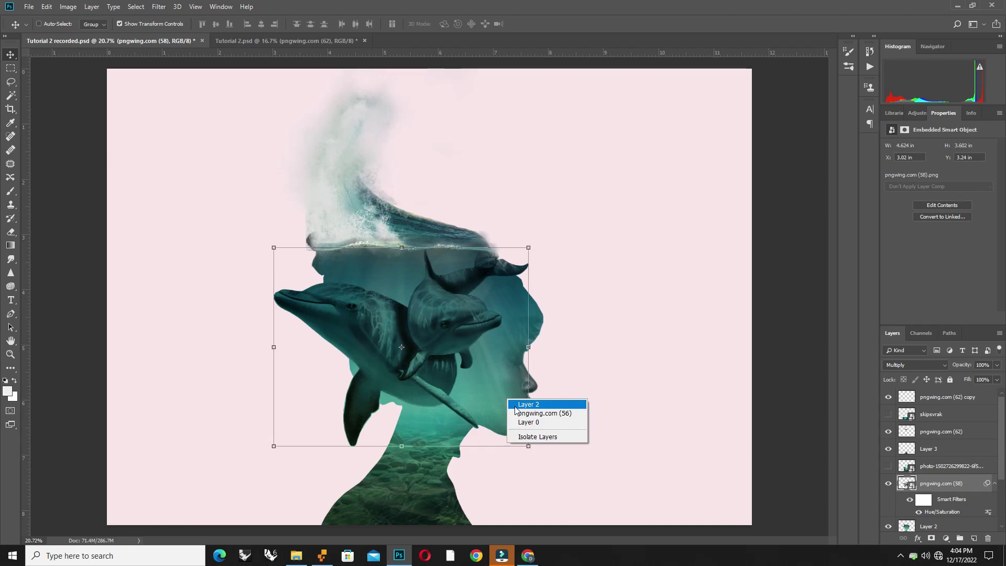
{"action": "left_click", "coordinate": [527, 404]}
{"action": "left_click", "coordinate": [68, 7]}
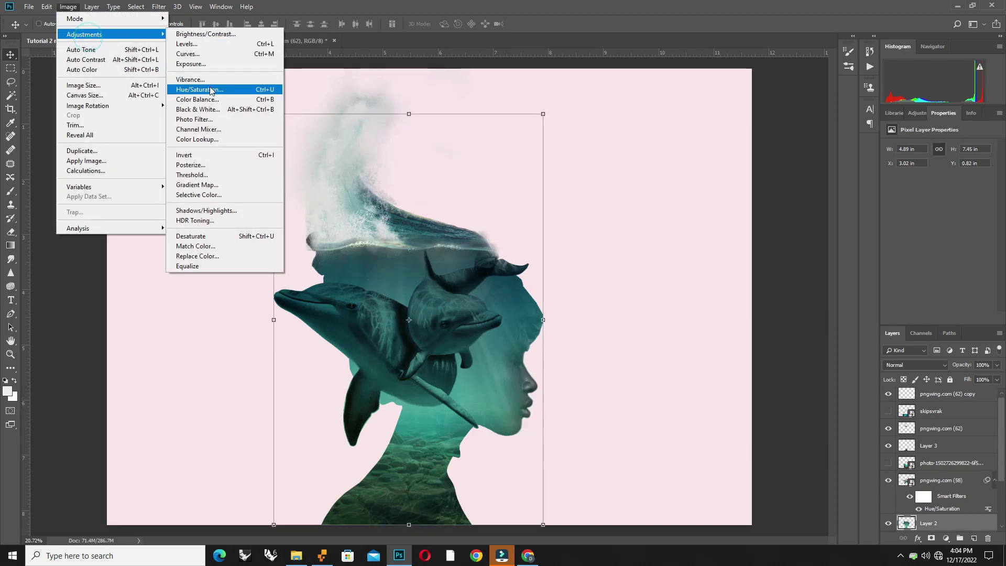
{"action": "left_click", "coordinate": [210, 89]}
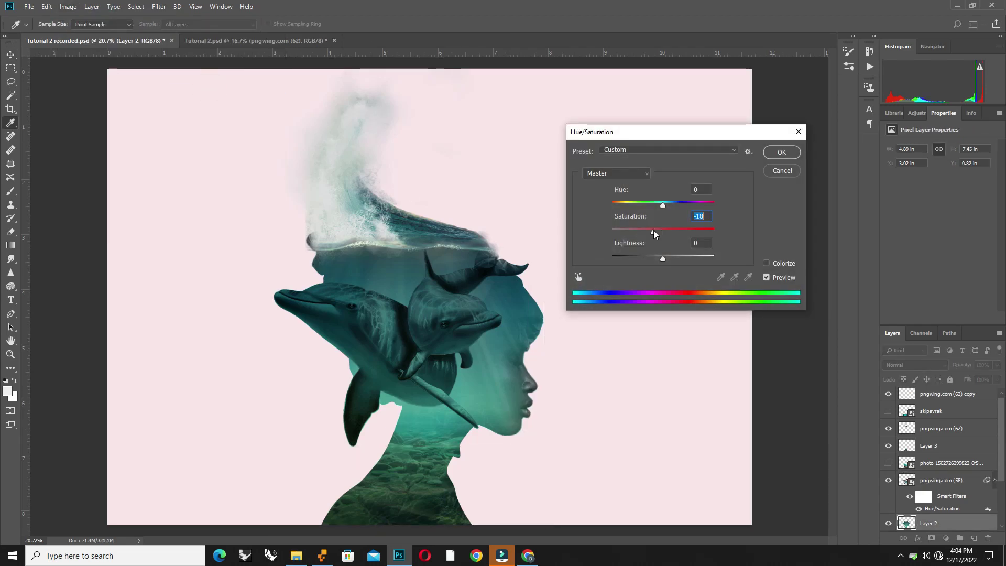
{"action": "left_click_drag", "start_coordinate": [663, 204], "coordinate": [661, 207]}
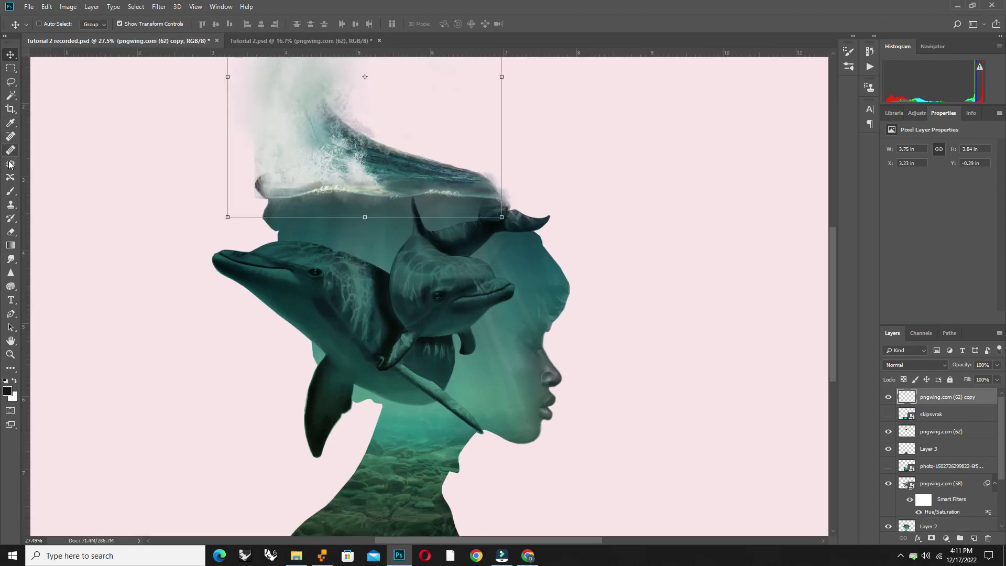
Set up a soft round white (ffffff) brush at 32 px.
{"action": "left_click", "coordinate": [9, 193]}
{"action": "right_click", "coordinate": [487, 264]}
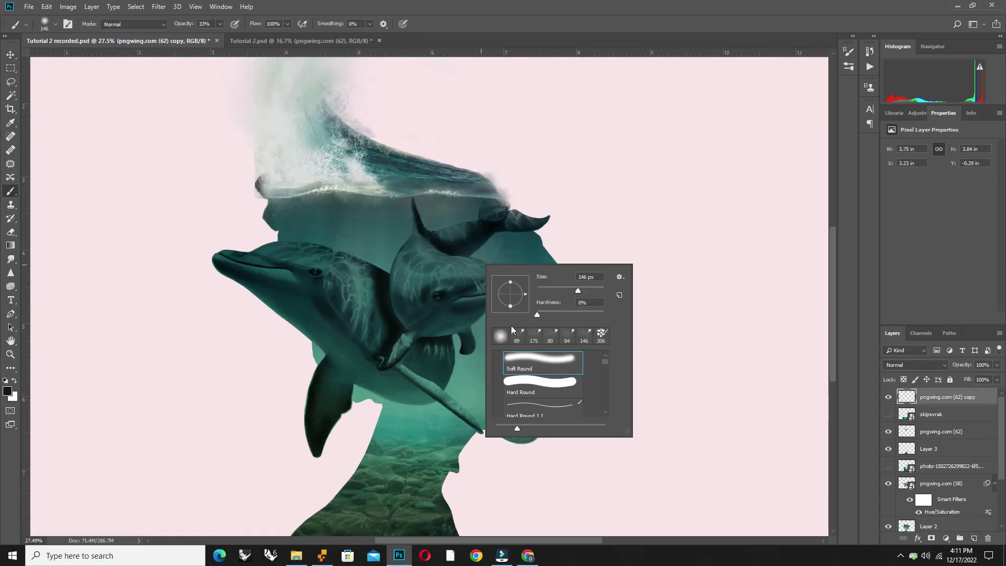
{"action": "left_click", "coordinate": [7, 391]}
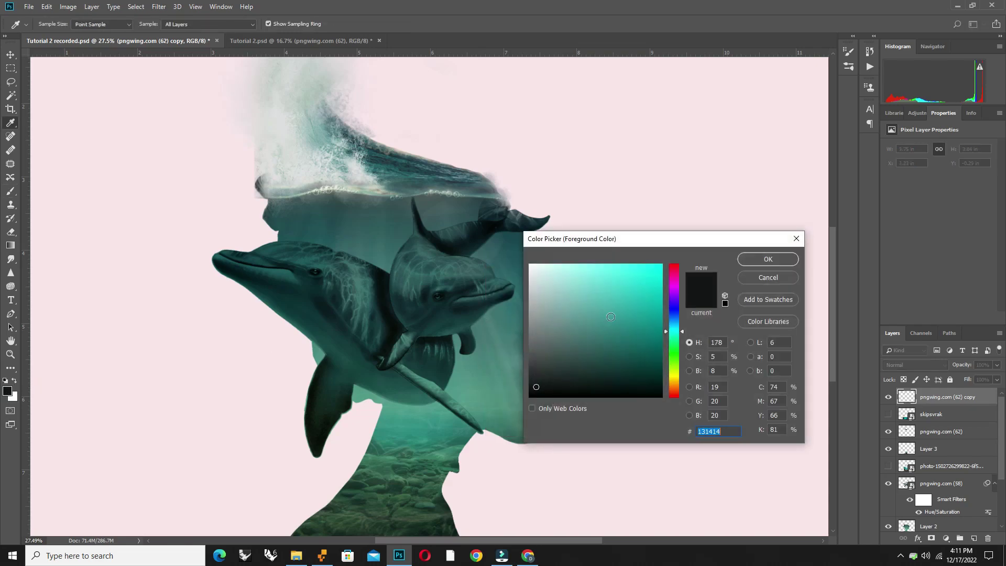
{"action": "type", "text": "ffffff"}
{"action": "left_click", "coordinate": [768, 259]}
{"action": "scroll", "coordinate": [629, 348], "scroll_direction": "up", "scroll_amount": 2}
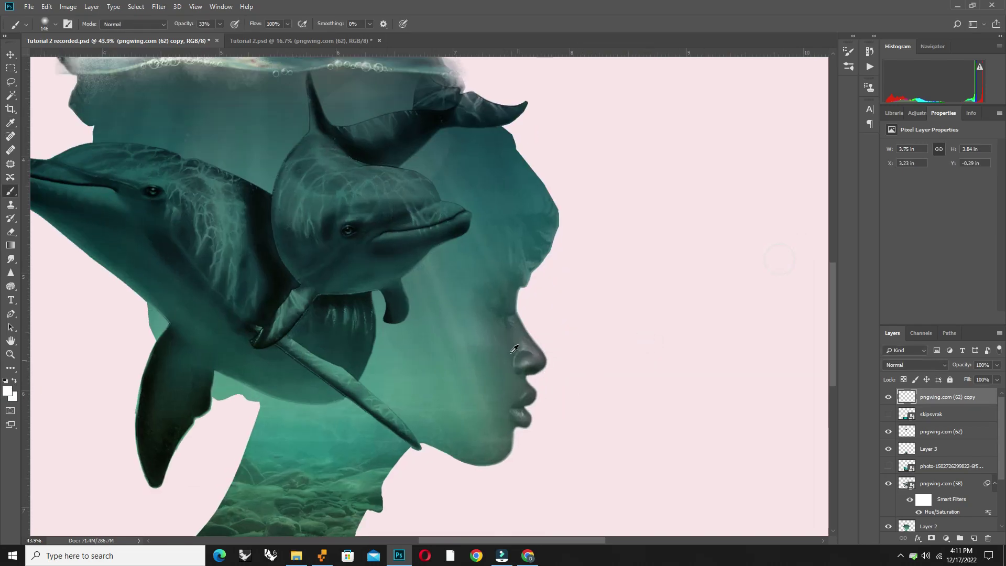
{"action": "scroll", "coordinate": [517, 346], "scroll_direction": "up", "scroll_amount": 2}
{"action": "scroll", "coordinate": [516, 338], "scroll_direction": "up", "scroll_amount": 2}
{"action": "right_click", "coordinate": [527, 336]}
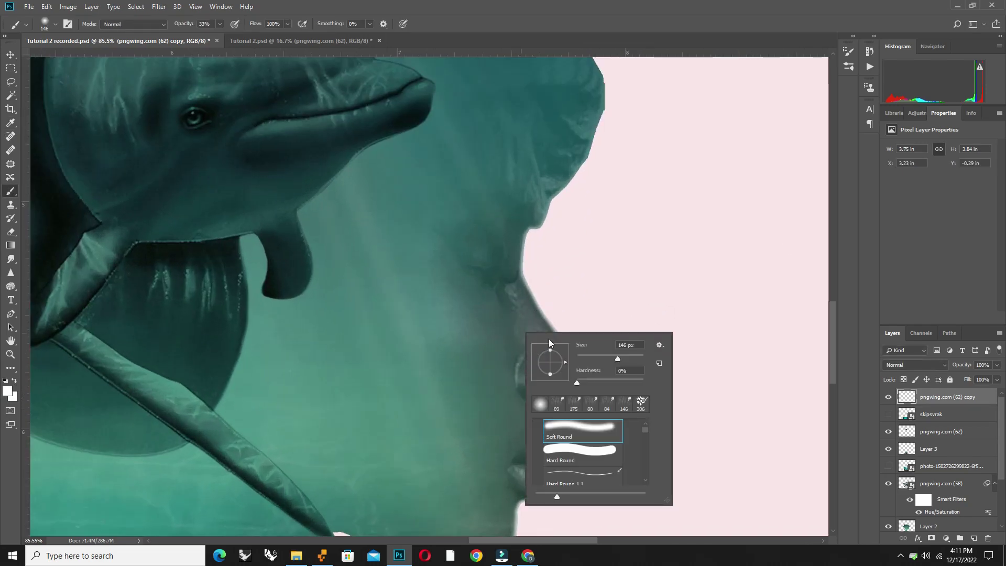
{"action": "left_click", "coordinate": [589, 356]}
{"action": "key", "text": "Return"}
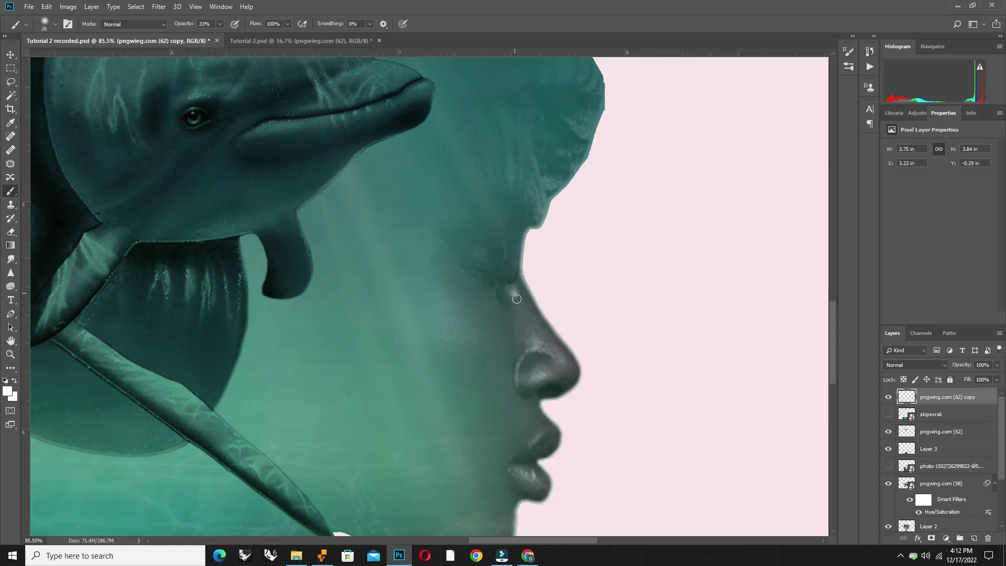
Paint faint highlights along the nose bridge, nostril and cheek.
{"action": "left_click_drag", "start_coordinate": [510, 287], "coordinate": [525, 320]}
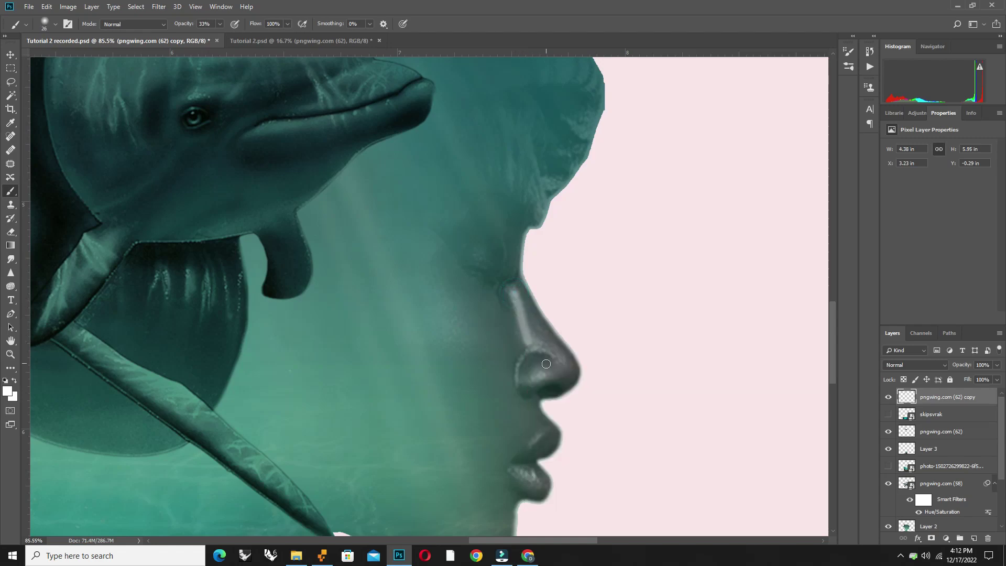
{"action": "left_click_drag", "start_coordinate": [528, 381], "coordinate": [565, 375]}
{"action": "scroll", "coordinate": [501, 231], "scroll_direction": "up", "scroll_amount": 4}
{"action": "left_click_drag", "start_coordinate": [502, 235], "coordinate": [498, 299]}
{"action": "left_click_drag", "start_coordinate": [415, 242], "coordinate": [445, 271]}
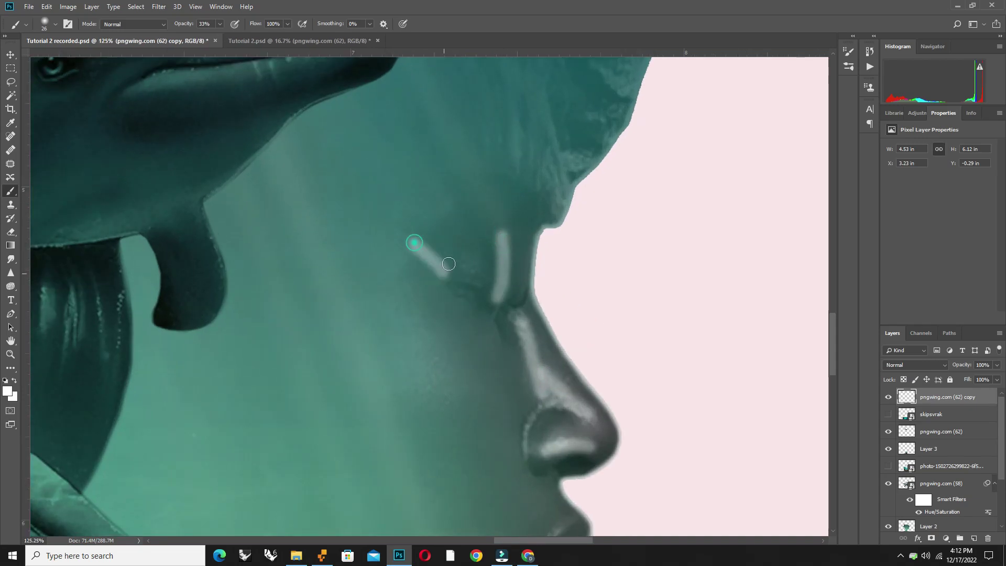
{"action": "scroll", "coordinate": [506, 231], "scroll_direction": "down", "scroll_amount": 4}
Enlarge the brush to 180 px and lower its opacity to 10%.
{"action": "right_click", "coordinate": [487, 283]}
{"action": "left_click_drag", "start_coordinate": [573, 308], "coordinate": [579, 309]}
{"action": "key", "text": "Return"}
{"action": "key", "text": "1"}
{"action": "key", "text": "4"}
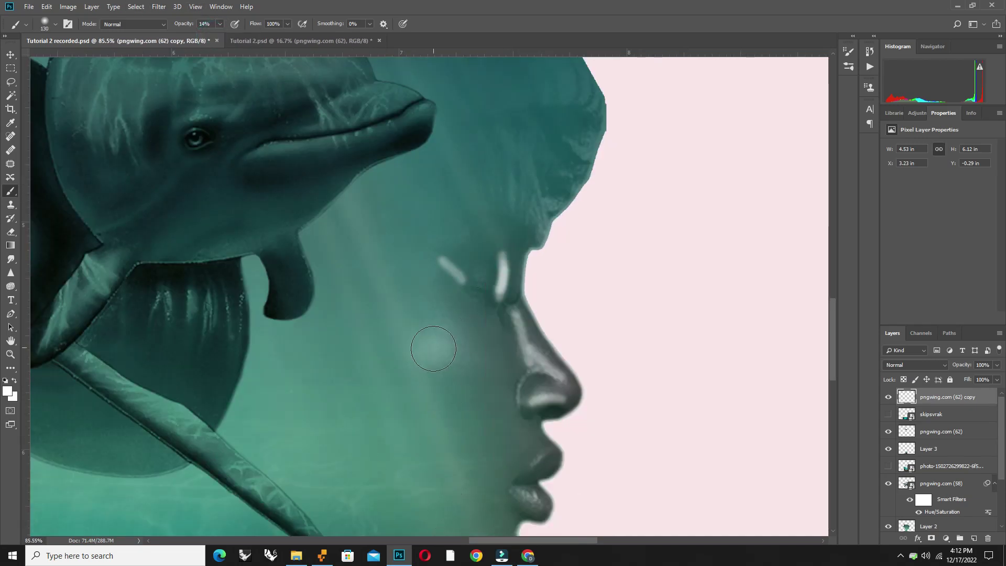
{"action": "right_click", "coordinate": [480, 361]}
{"action": "left_click_drag", "start_coordinate": [504, 380], "coordinate": [516, 380]}
{"action": "key", "text": "Return"}
{"action": "key", "text": "1"}
Paint a soft white glow on the cheek and near the chin.
{"action": "mouse_move", "coordinate": [445, 336]}
{"action": "left_mouse_down"}
{"action": "mouse_move", "coordinate": [400, 341]}
{"action": "mouse_move", "coordinate": [449, 343]}
{"action": "left_mouse_up"}
{"action": "scroll", "coordinate": [449, 344], "scroll_direction": "down", "scroll_amount": 3}
{"action": "scroll", "coordinate": [539, 318], "scroll_direction": "up", "scroll_amount": 4}
{"action": "left_click_drag", "start_coordinate": [449, 400], "coordinate": [547, 401]}
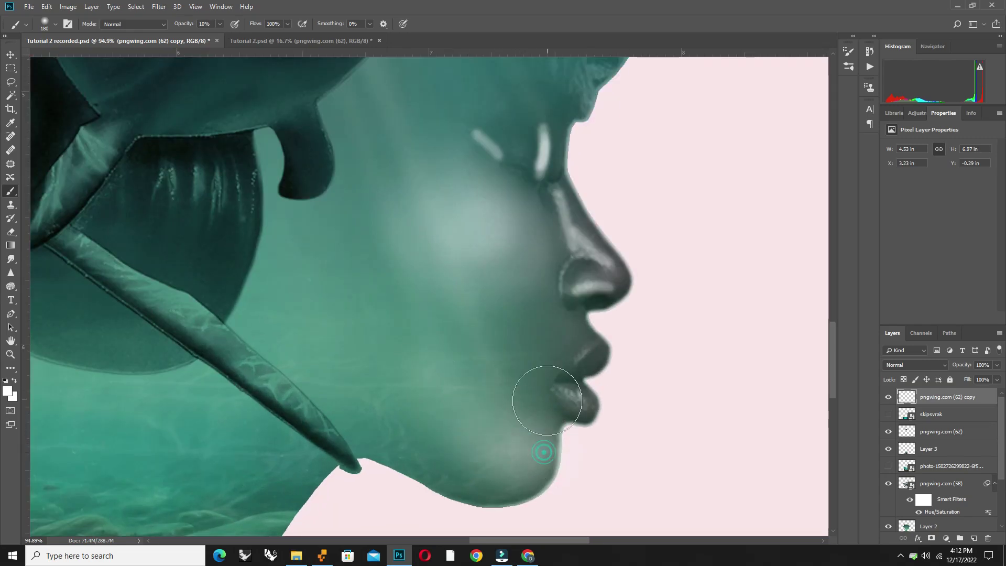
Shrink the brush to 18 px and highlight the lips and nose.
{"action": "scroll", "coordinate": [557, 342], "scroll_direction": "up", "scroll_amount": 3}
{"action": "right_click", "coordinate": [588, 338]}
{"action": "left_click_drag", "start_coordinate": [674, 363], "coordinate": [650, 364]}
{"action": "key", "text": "Return"}
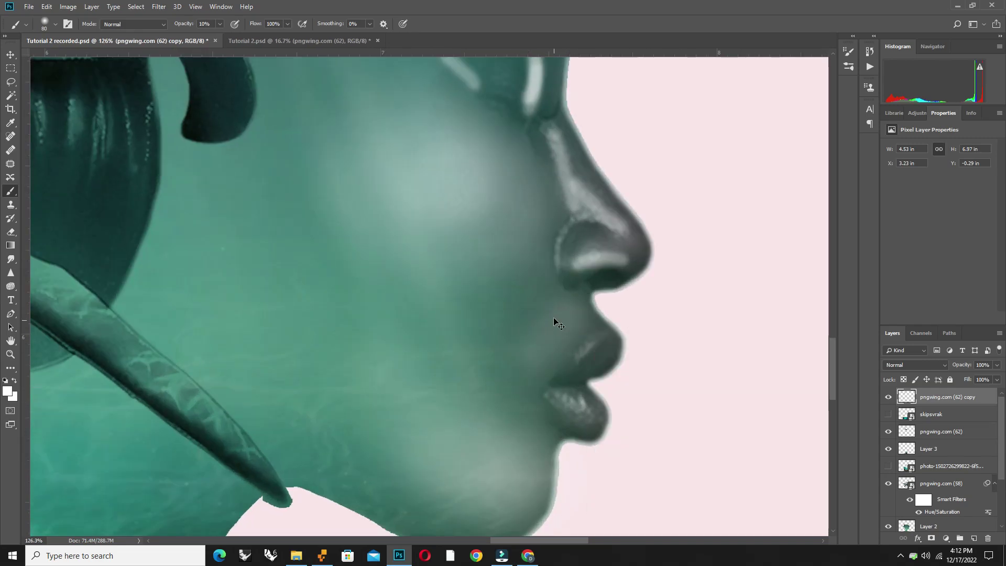
{"action": "scroll", "coordinate": [556, 321], "scroll_direction": "up", "scroll_amount": 3}
{"action": "right_click", "coordinate": [603, 373]}
{"action": "left_click_drag", "start_coordinate": [689, 397], "coordinate": [665, 397]}
{"action": "key", "text": "Return"}
{"action": "mouse_move", "coordinate": [524, 385]}
{"action": "left_mouse_down"}
{"action": "mouse_move", "coordinate": [549, 392]}
{"action": "mouse_move", "coordinate": [550, 332]}
{"action": "mouse_move", "coordinate": [494, 479]}
{"action": "left_mouse_up"}
{"action": "left_click_drag", "start_coordinate": [577, 294], "coordinate": [540, 210]}
{"action": "left_click_drag", "start_coordinate": [503, 115], "coordinate": [460, 301]}
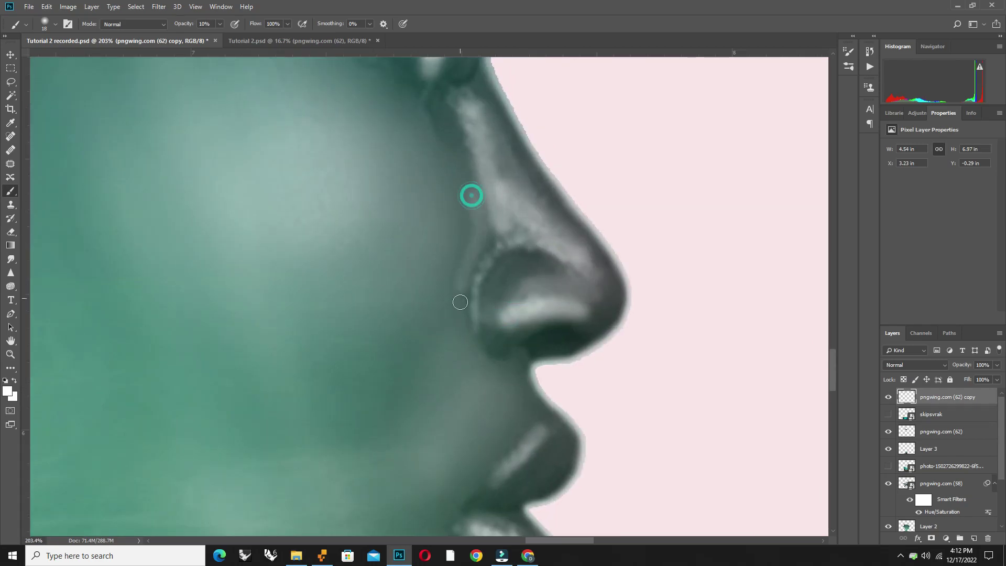
Add a faint highlight along the dolphin's mouth.
{"action": "scroll", "coordinate": [460, 301], "scroll_direction": "down", "scroll_amount": 3}
{"action": "scroll", "coordinate": [445, 252], "scroll_direction": "down", "scroll_amount": 3}
{"action": "scroll", "coordinate": [441, 228], "scroll_direction": "up", "scroll_amount": 3}
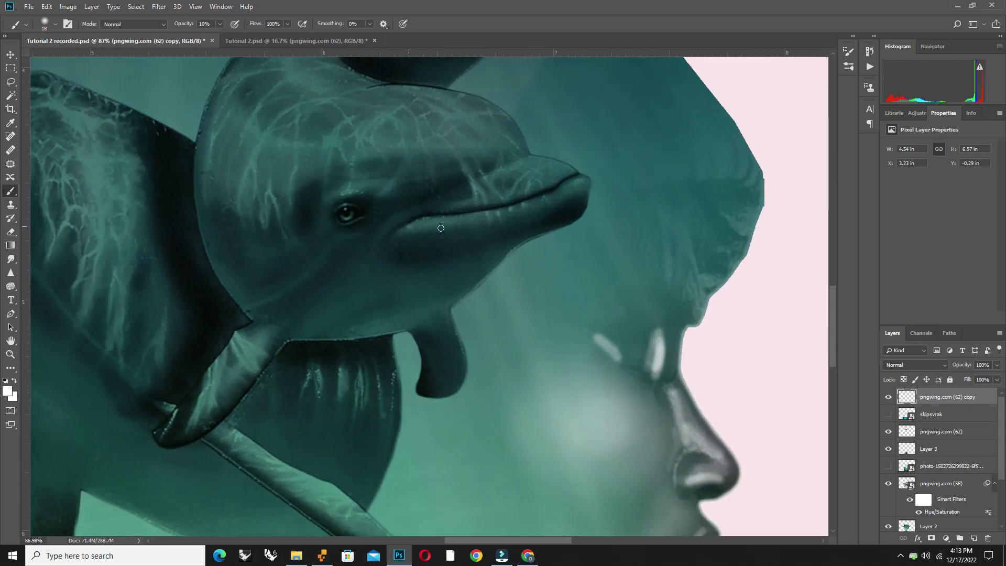
{"action": "left_click_drag", "start_coordinate": [441, 228], "coordinate": [519, 216]}
{"action": "scroll", "coordinate": [524, 236], "scroll_direction": "down", "scroll_amount": 3}
{"action": "scroll", "coordinate": [761, 303], "scroll_direction": "up", "scroll_amount": 2}
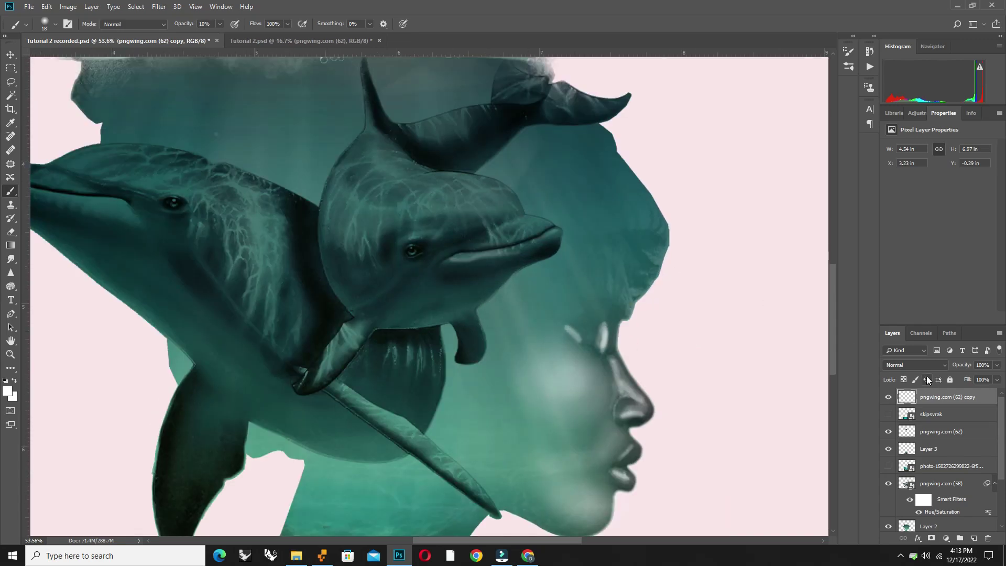
Set the highlight layer's blend mode to Overlay.
{"action": "left_click", "coordinate": [921, 363]}
{"action": "left_click", "coordinate": [906, 228]}
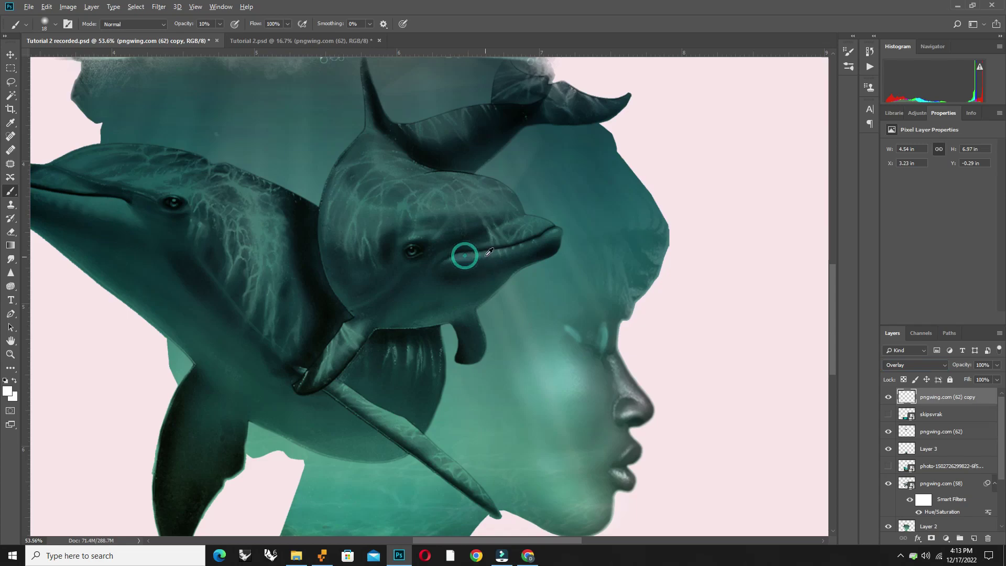
{"action": "scroll", "coordinate": [465, 255], "scroll_direction": "down", "scroll_amount": 3}
{"action": "scroll", "coordinate": [519, 335], "scroll_direction": "up", "scroll_amount": 3}
{"action": "scroll", "coordinate": [524, 356], "scroll_direction": "up", "scroll_amount": 1}
Resize the brush, settling on a 37 px brush for highlights.
{"action": "right_click", "coordinate": [524, 356]}
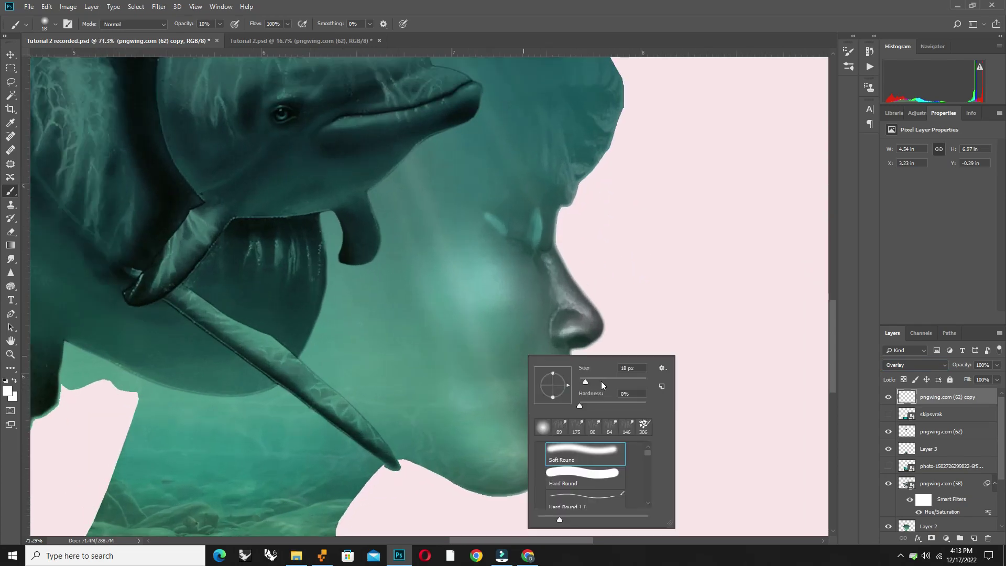
{"action": "left_click_drag", "start_coordinate": [602, 382], "coordinate": [629, 382]}
{"action": "left_click", "coordinate": [483, 287]}
{"action": "right_click", "coordinate": [495, 303]}
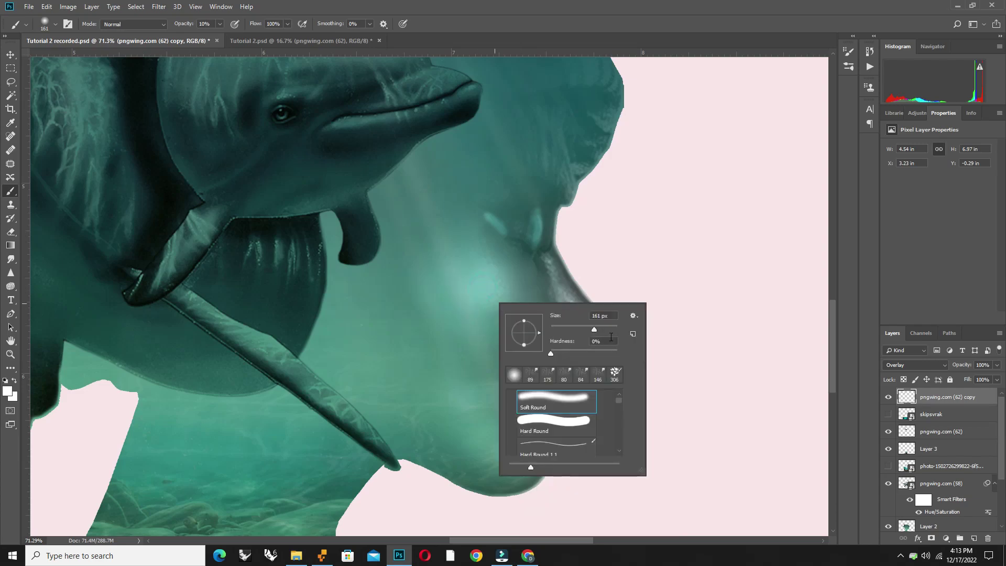
{"action": "left_click", "coordinate": [480, 294]}
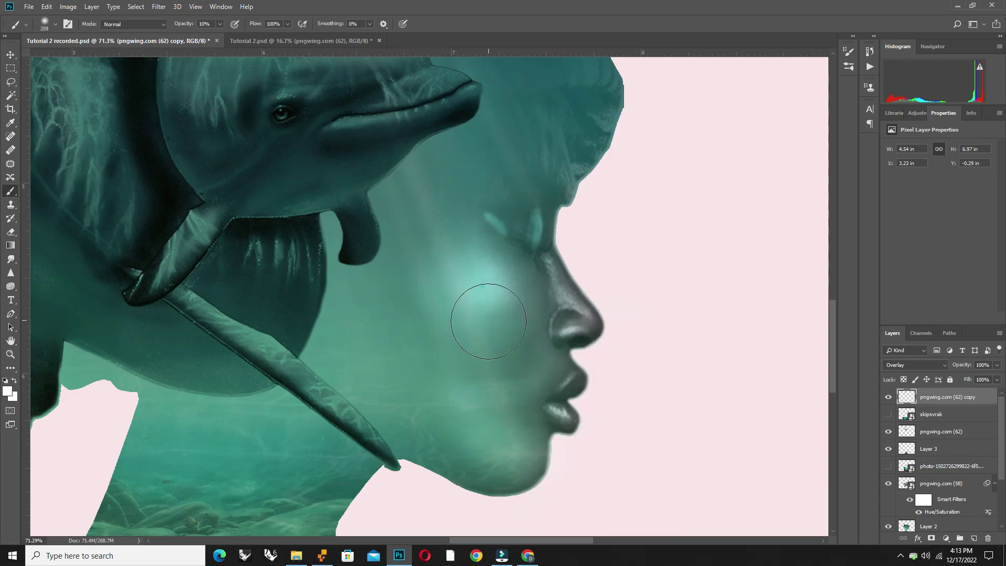
{"action": "scroll", "coordinate": [495, 315], "scroll_direction": "up", "scroll_amount": 3}
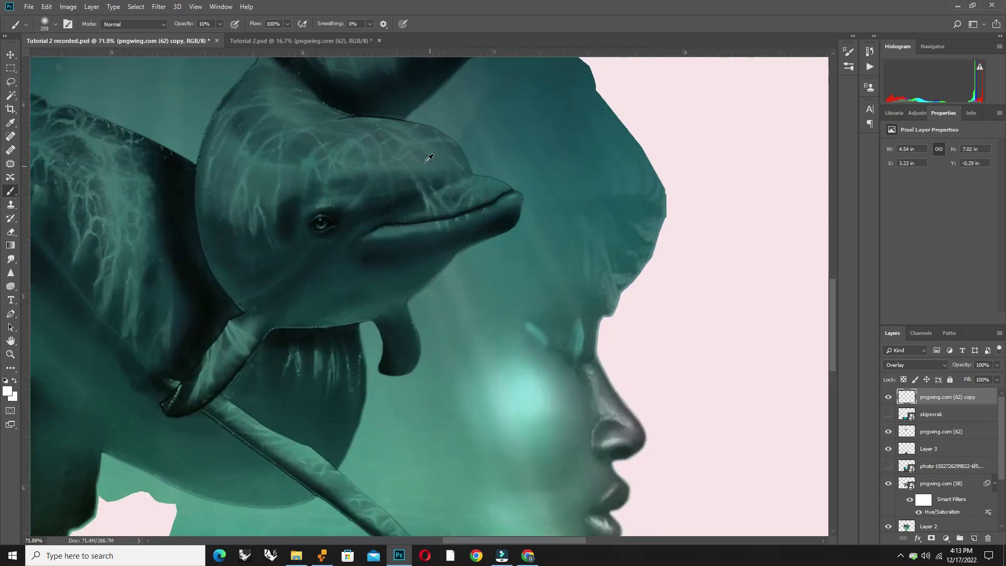
{"action": "right_click", "coordinate": [488, 176]}
{"action": "type", "text": "37"}
{"action": "key", "text": "Return"}
{"action": "scroll", "coordinate": [533, 234], "scroll_direction": "up", "scroll_amount": 1}
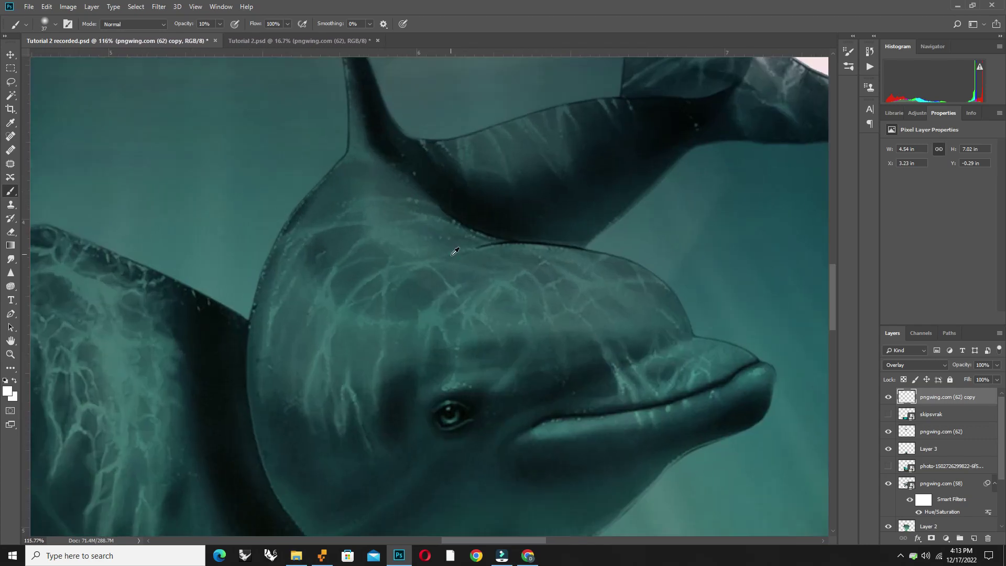
Paint soft highlights along the dolphin's fin, back, forehead and head top.
{"action": "left_click_drag", "start_coordinate": [220, 25], "coordinate": [222, 33]}
{"action": "left_click_drag", "start_coordinate": [369, 167], "coordinate": [624, 260]}
{"action": "left_click_drag", "start_coordinate": [496, 246], "coordinate": [682, 322]}
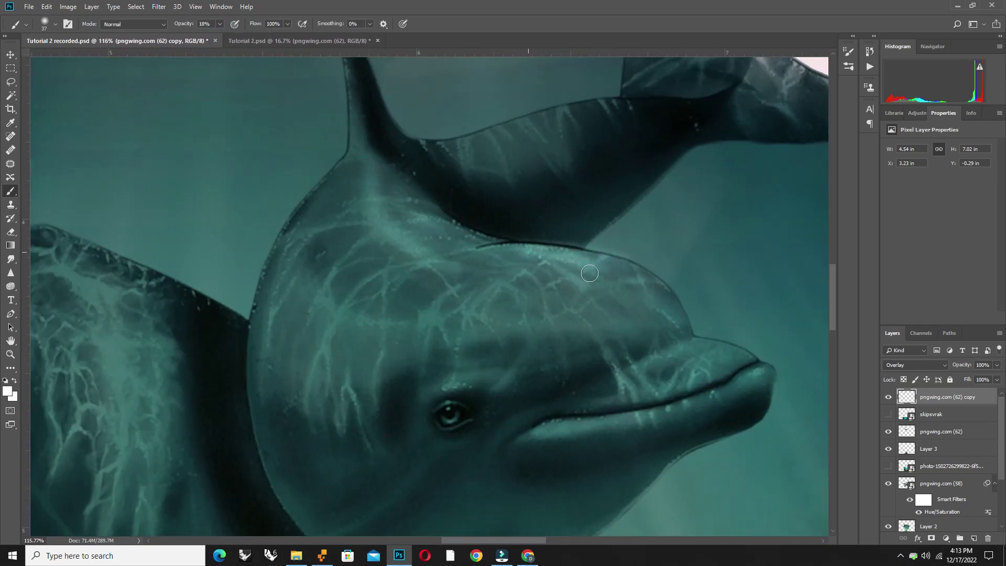
{"action": "left_click_drag", "start_coordinate": [380, 246], "coordinate": [560, 257]}
{"action": "scroll", "coordinate": [561, 257], "scroll_direction": "down", "scroll_amount": 5}
{"action": "scroll", "coordinate": [278, 402], "scroll_direction": "up", "scroll_amount": 6}
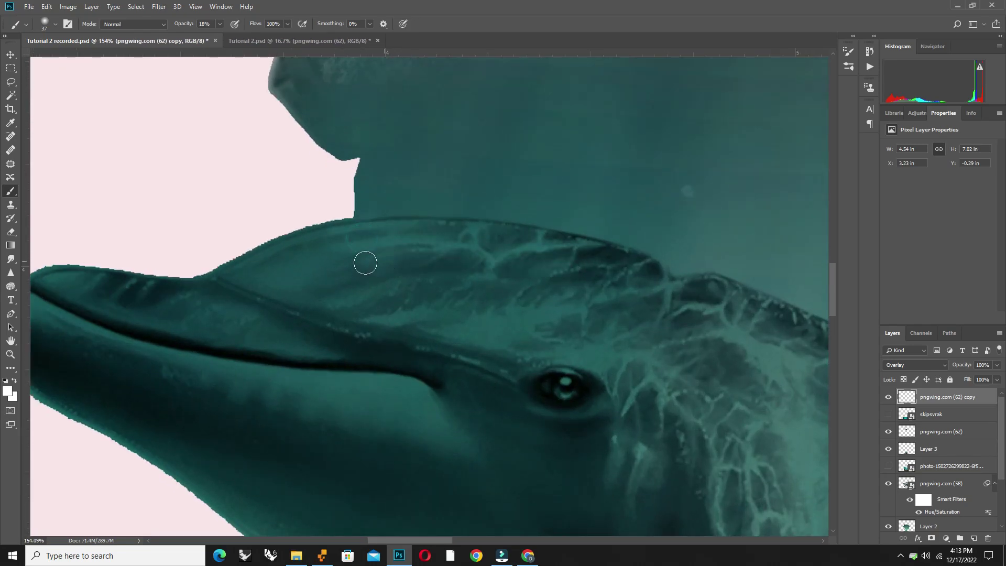
Brighten the dolphins' eye areas and the left and right dolphins' jaws.
{"action": "left_click_drag", "start_coordinate": [278, 403], "coordinate": [303, 382]}
{"action": "scroll", "coordinate": [304, 382], "scroll_direction": "up", "scroll_amount": 2}
{"action": "left_click_drag", "start_coordinate": [430, 361], "coordinate": [614, 322]}
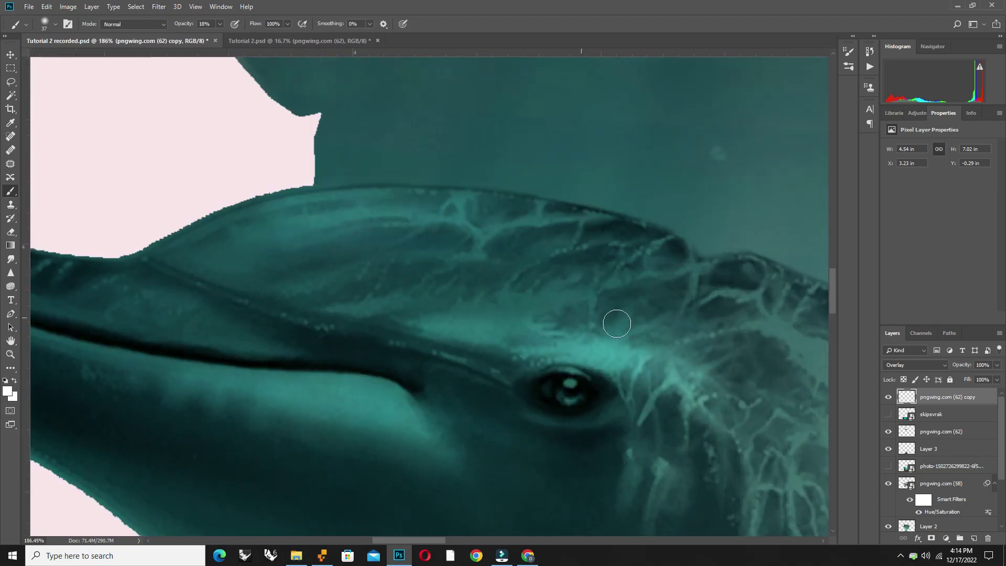
{"action": "left_click_drag", "start_coordinate": [252, 221], "coordinate": [450, 235]}
{"action": "scroll", "coordinate": [450, 234], "scroll_direction": "down", "scroll_amount": 2}
{"action": "left_click_drag", "start_coordinate": [212, 299], "coordinate": [182, 323]}
{"action": "scroll", "coordinate": [182, 323], "scroll_direction": "down", "scroll_amount": 3}
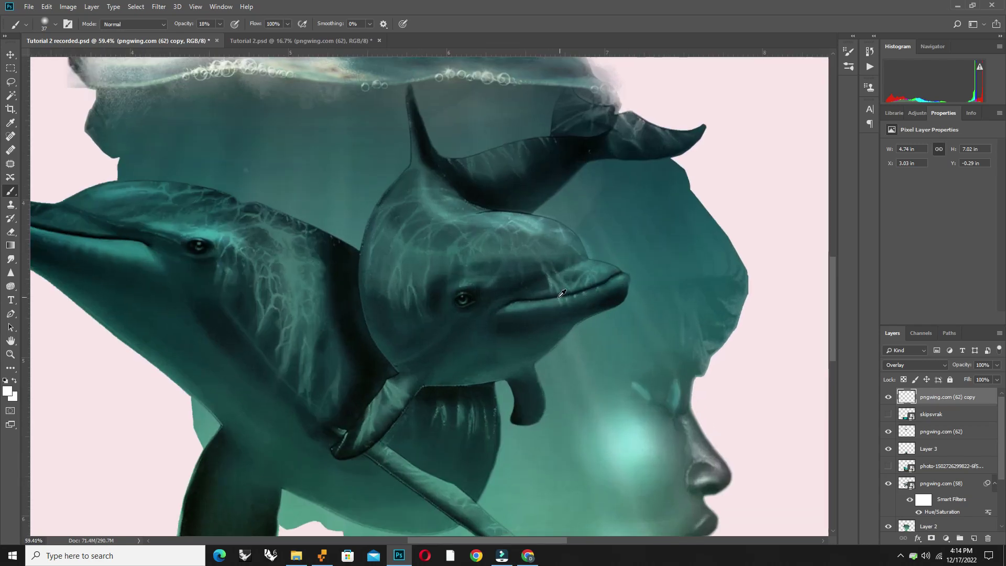
{"action": "scroll", "coordinate": [662, 273], "scroll_direction": "up", "scroll_amount": 2}
{"action": "scroll", "coordinate": [662, 272], "scroll_direction": "up", "scroll_amount": 2}
{"action": "scroll", "coordinate": [482, 240], "scroll_direction": "up", "scroll_amount": 1}
{"action": "scroll", "coordinate": [409, 275], "scroll_direction": "up", "scroll_amount": 2}
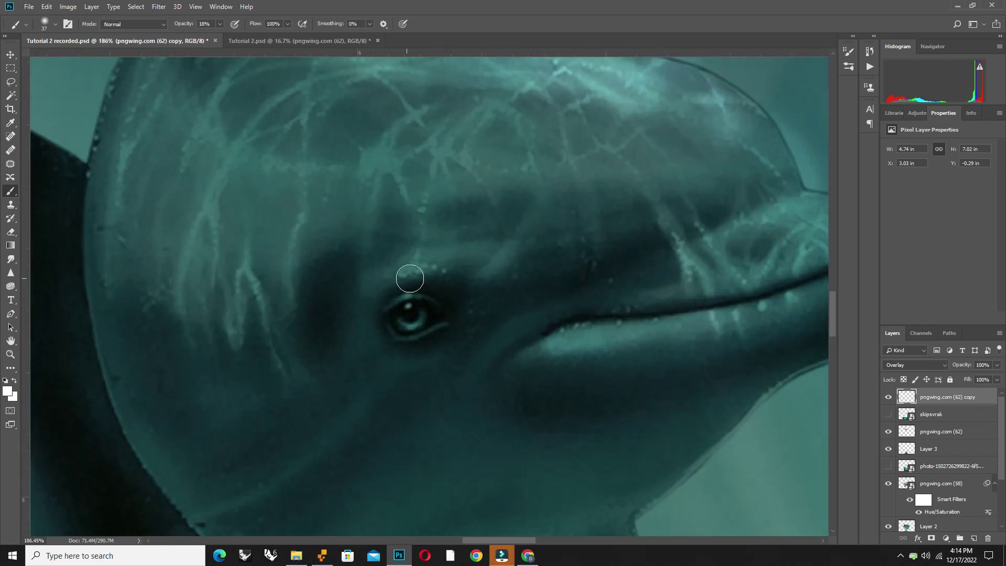
{"action": "scroll", "coordinate": [387, 275], "scroll_direction": "down", "scroll_amount": 2}
{"action": "scroll", "coordinate": [388, 275], "scroll_direction": "up", "scroll_amount": 2}
{"action": "left_click_drag", "start_coordinate": [764, 288], "coordinate": [629, 336]}
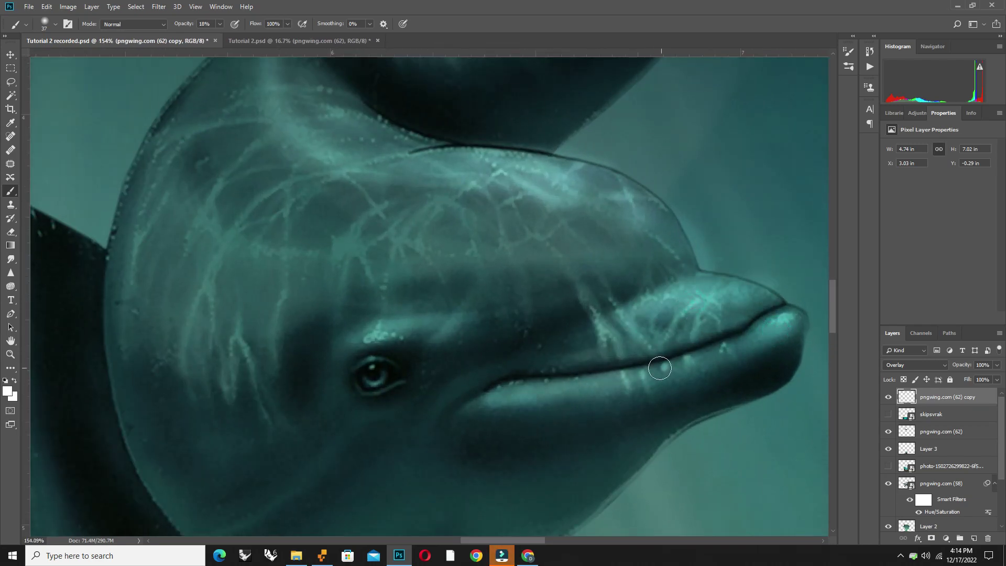
Raise brush opacity to 30% and enlarge the brush to 86 px.
{"action": "key", "text": "3"}
{"action": "right_click", "coordinate": [721, 322]}
{"action": "key", "text": "Return"}
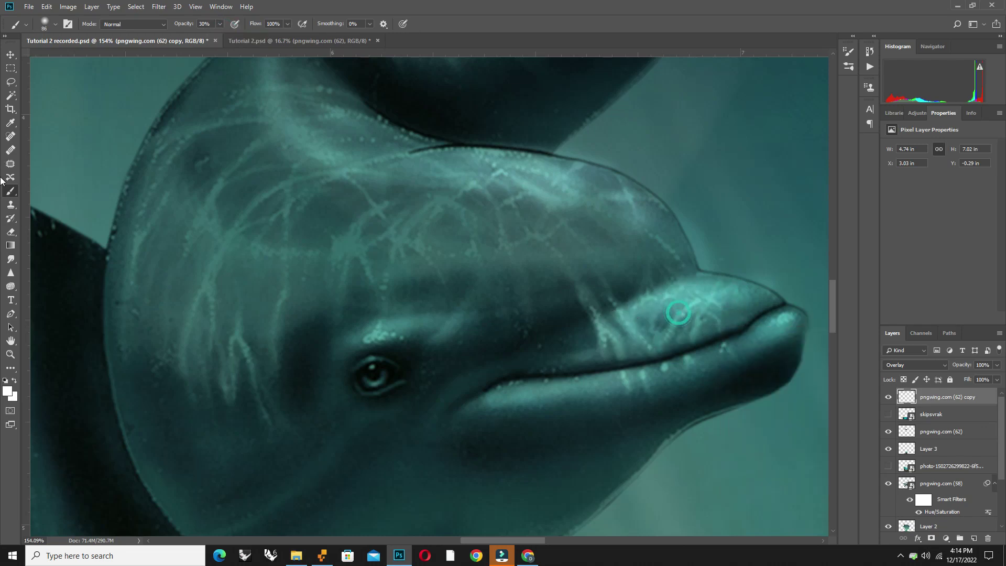
{"action": "right_click", "coordinate": [12, 194]}
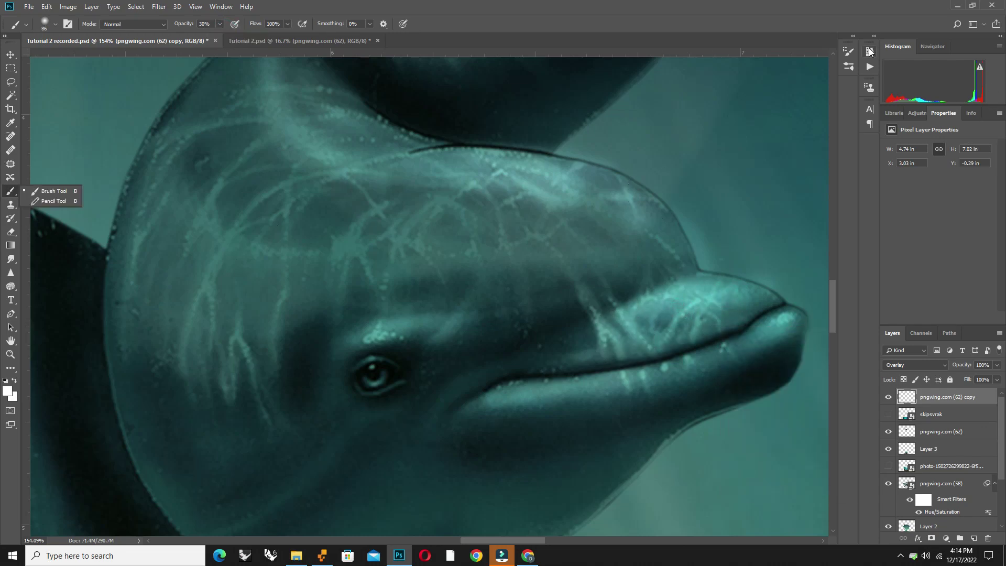
Load the Kyle's Spatter Brushes - Pressure preset from Brush Settings and resume the Brush tool.
{"action": "left_click", "coordinate": [850, 52]}
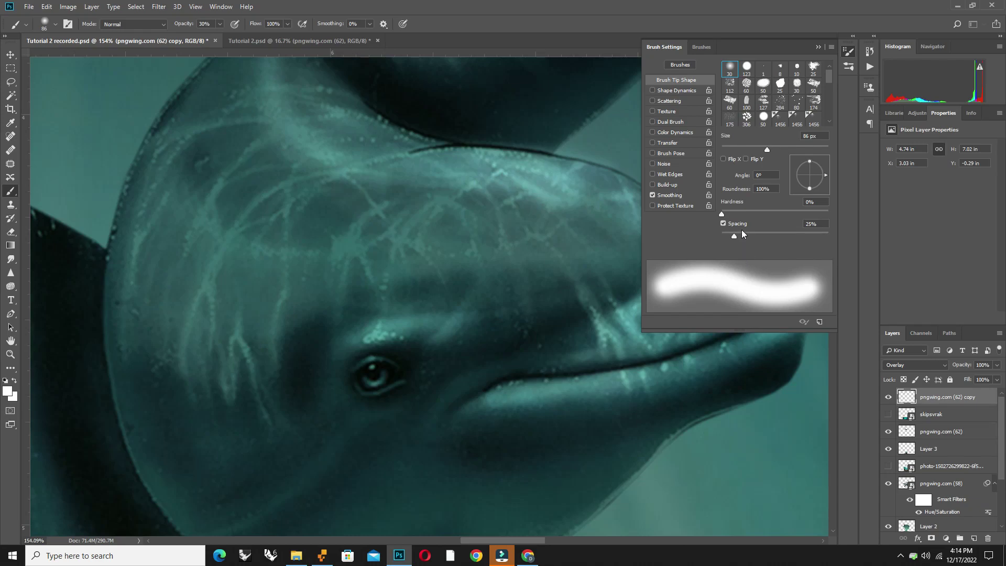
{"action": "left_click", "coordinate": [708, 50]}
{"action": "scroll", "coordinate": [733, 220], "scroll_direction": "up", "scroll_amount": 2}
{"action": "scroll", "coordinate": [734, 215], "scroll_direction": "up", "scroll_amount": 2}
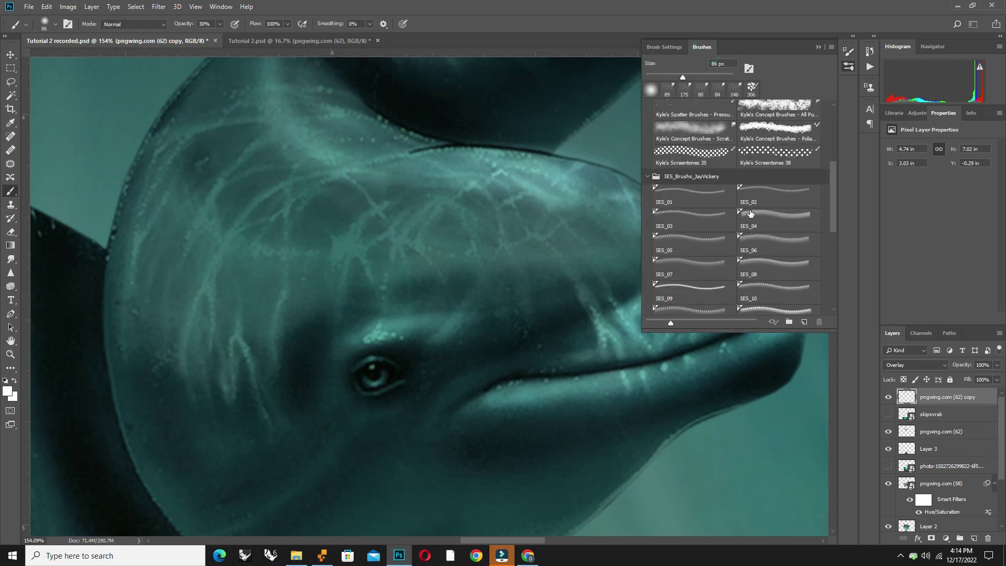
{"action": "scroll", "coordinate": [729, 210], "scroll_direction": "up", "scroll_amount": 2}
{"action": "scroll", "coordinate": [719, 206], "scroll_direction": "up", "scroll_amount": 2}
{"action": "left_click", "coordinate": [718, 206]}
{"action": "left_click", "coordinate": [705, 187]}
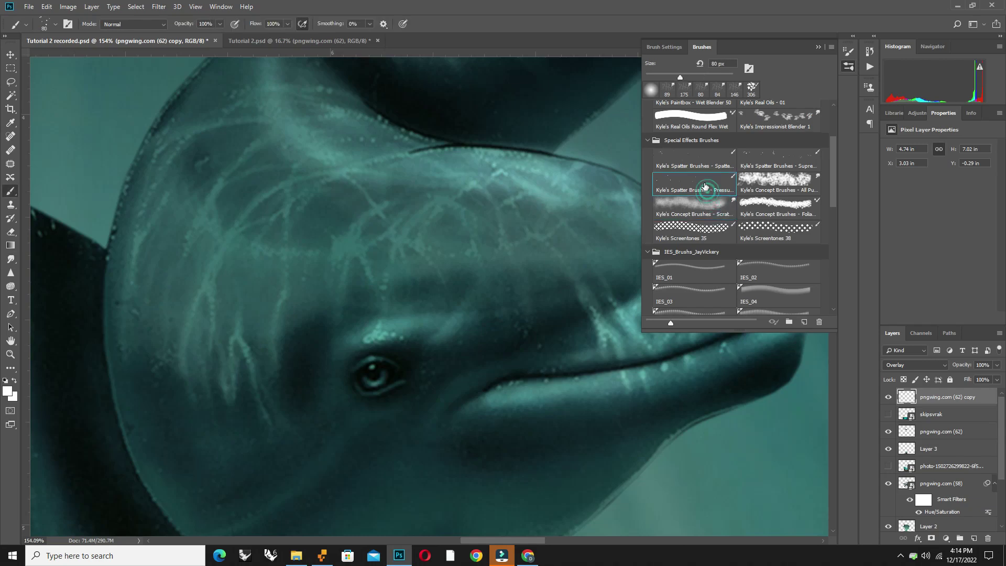
{"action": "left_click", "coordinate": [790, 180]}
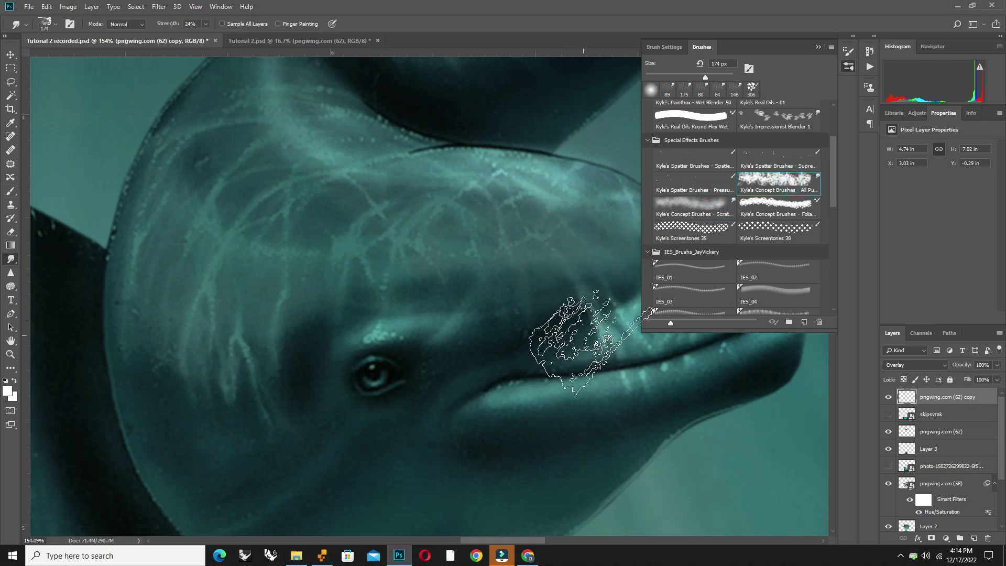
{"action": "key", "text": "b"}
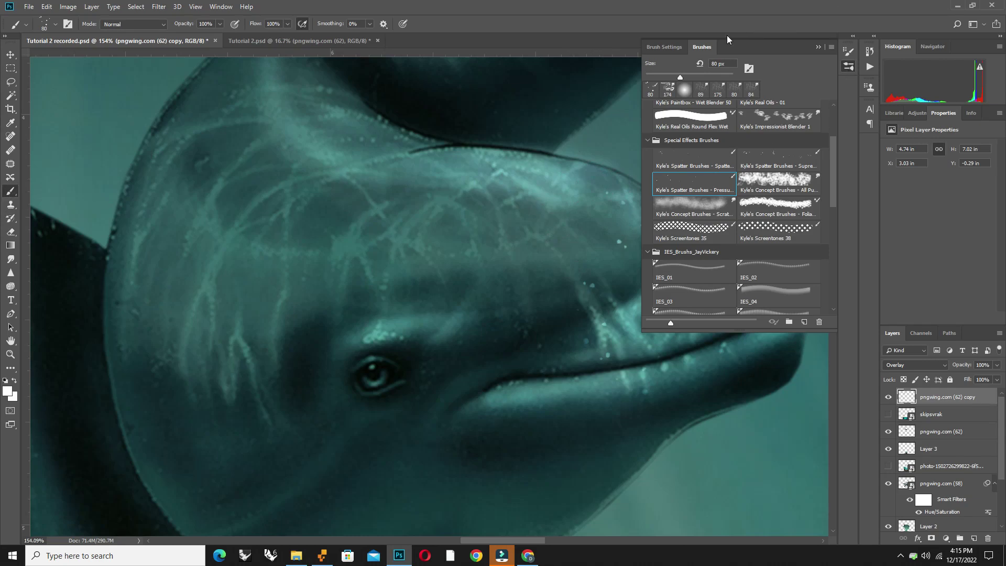
Set the spatter brush size to 108 px.
{"action": "scroll", "coordinate": [631, 283], "scroll_direction": "down", "scroll_amount": 5}
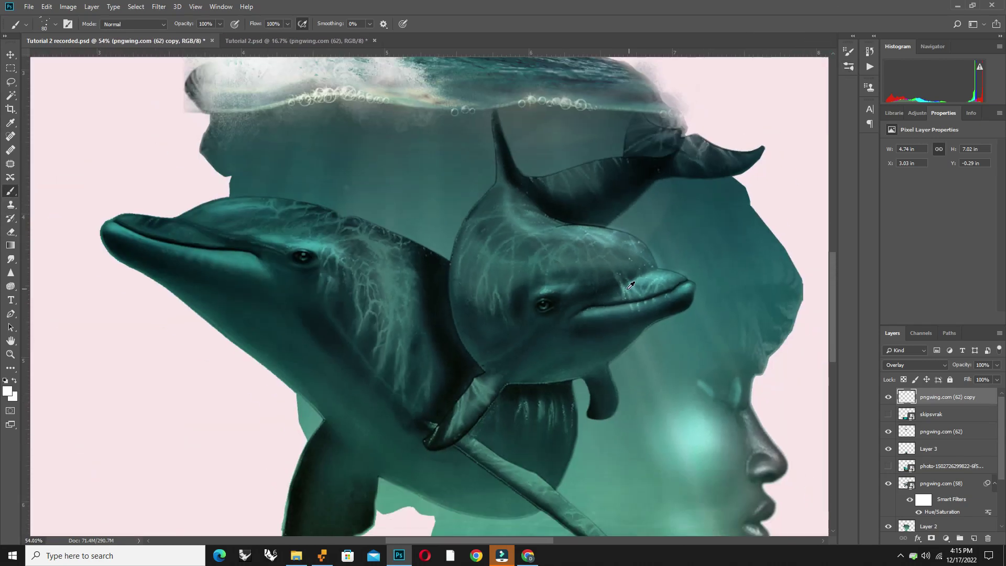
{"action": "scroll", "coordinate": [216, 220], "scroll_direction": "up", "scroll_amount": 3}
{"action": "scroll", "coordinate": [229, 184], "scroll_direction": "up", "scroll_amount": 2}
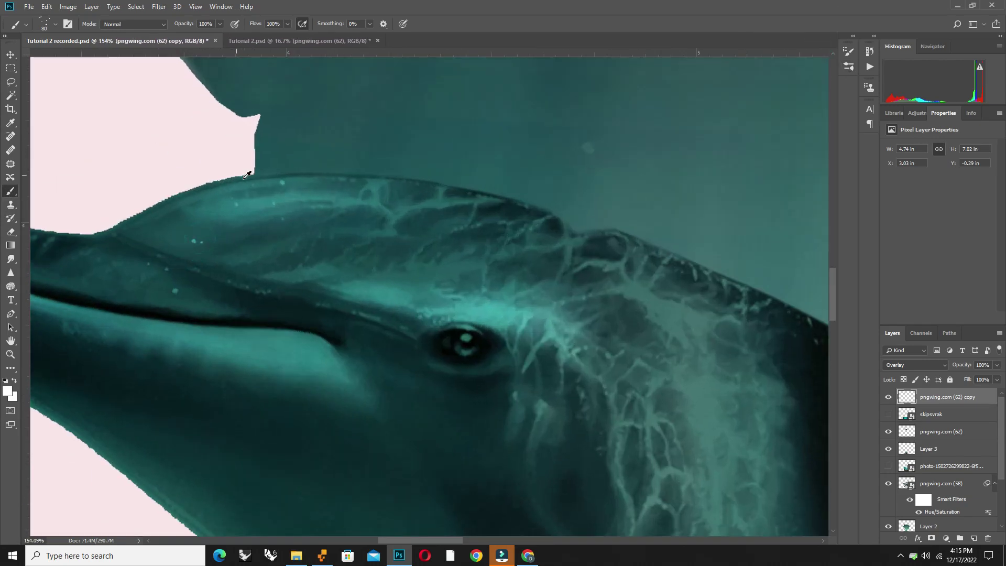
{"action": "scroll", "coordinate": [283, 180], "scroll_direction": "down", "scroll_amount": 2}
{"action": "scroll", "coordinate": [579, 284], "scroll_direction": "up", "scroll_amount": 3}
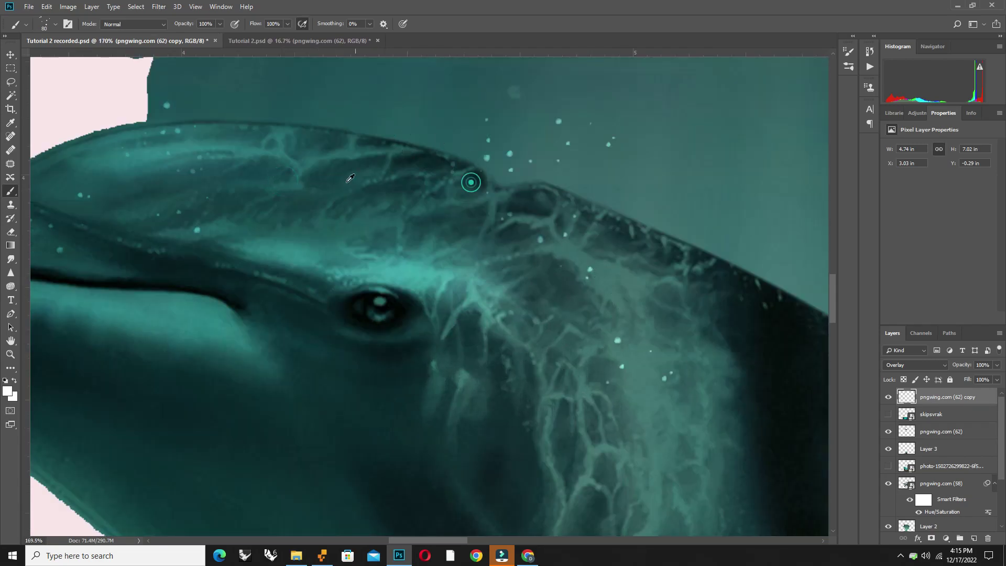
{"action": "scroll", "coordinate": [350, 178], "scroll_direction": "down", "scroll_amount": 4}
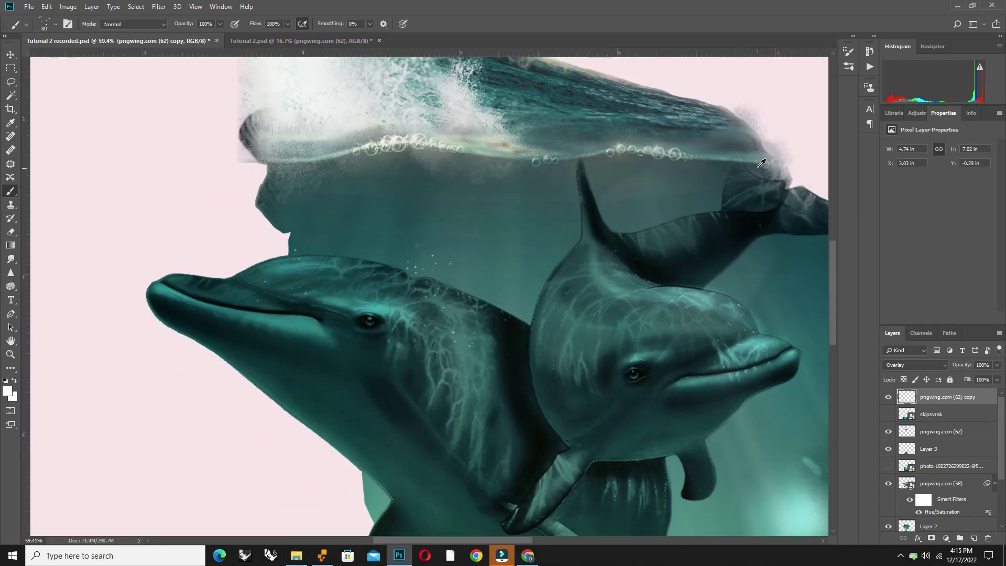
{"action": "scroll", "coordinate": [762, 163], "scroll_direction": "up", "scroll_amount": 2}
{"action": "scroll", "coordinate": [515, 332], "scroll_direction": "down", "scroll_amount": 2}
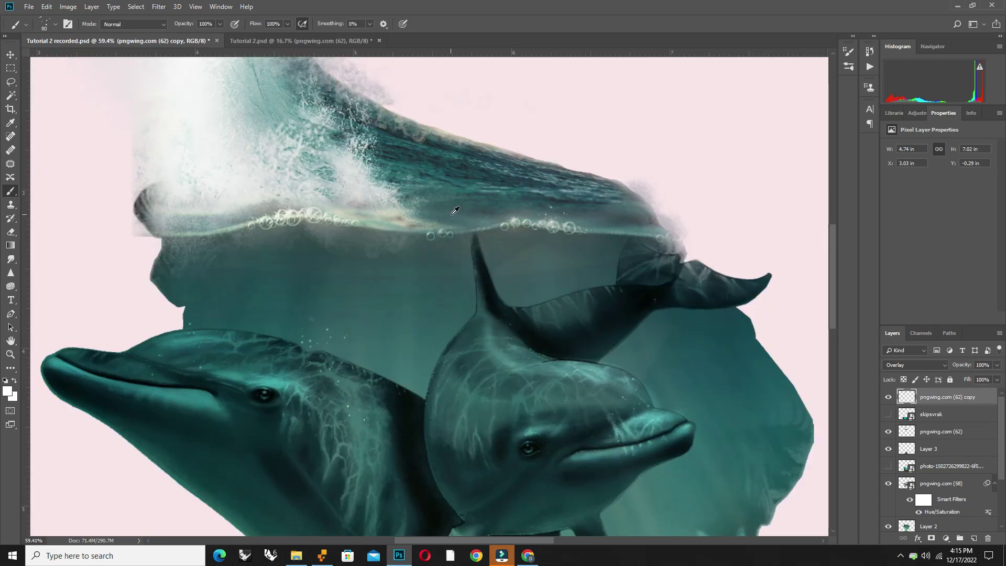
{"action": "scroll", "coordinate": [455, 210], "scroll_direction": "down", "scroll_amount": 2}
{"action": "scroll", "coordinate": [501, 296], "scroll_direction": "up", "scroll_amount": 2}
{"action": "scroll", "coordinate": [524, 283], "scroll_direction": "up", "scroll_amount": 2}
{"action": "right_click", "coordinate": [596, 277]}
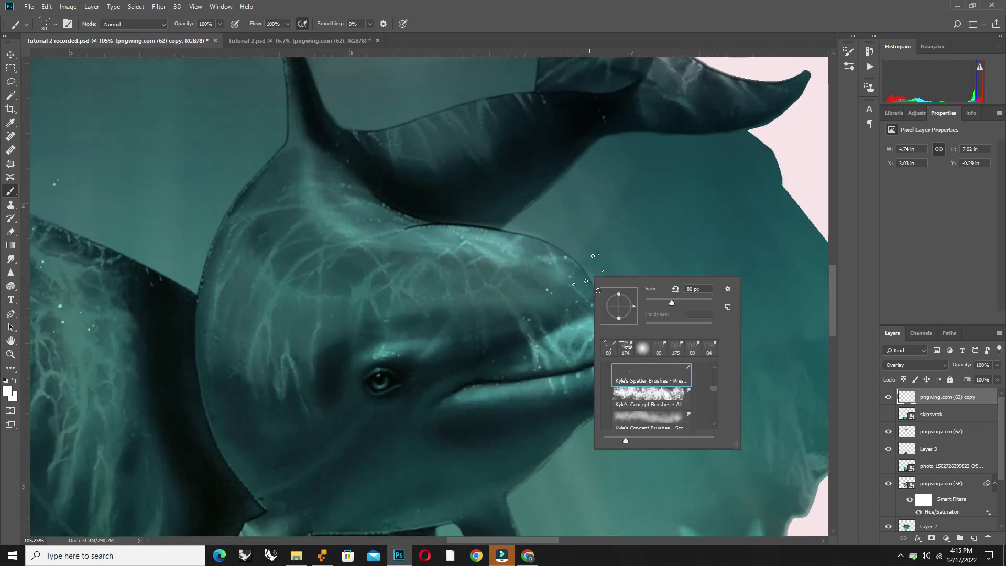
{"action": "left_click", "coordinate": [680, 302]}
{"action": "left_click", "coordinate": [550, 275]}
Lower the spatter brush opacity to 28% for faint bubble specks.
{"action": "scroll", "coordinate": [565, 261], "scroll_direction": "down", "scroll_amount": 3}
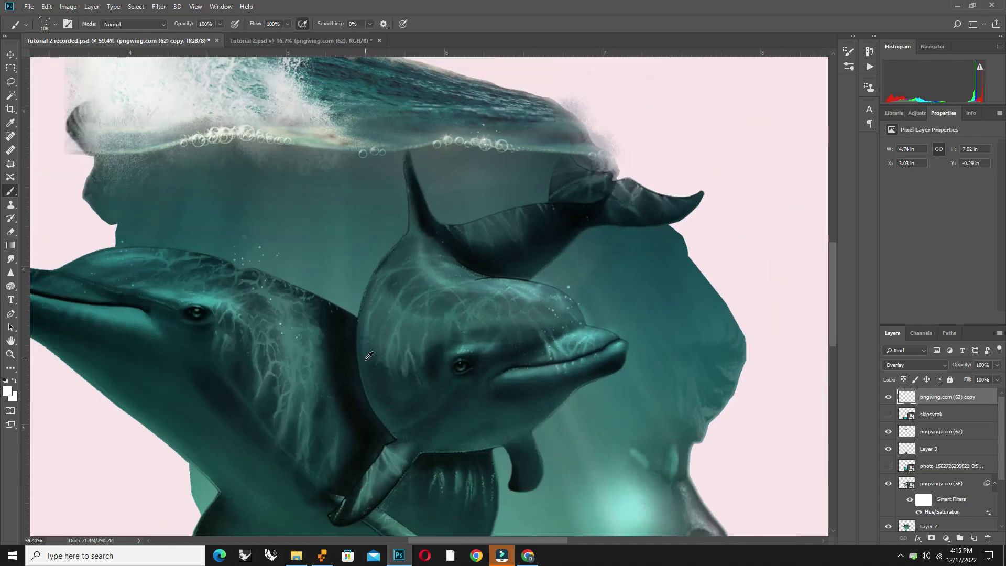
{"action": "scroll", "coordinate": [274, 254], "scroll_direction": "up", "scroll_amount": 3}
{"action": "scroll", "coordinate": [274, 254], "scroll_direction": "down", "scroll_amount": 3}
{"action": "scroll", "coordinate": [274, 256], "scroll_direction": "up", "scroll_amount": 3}
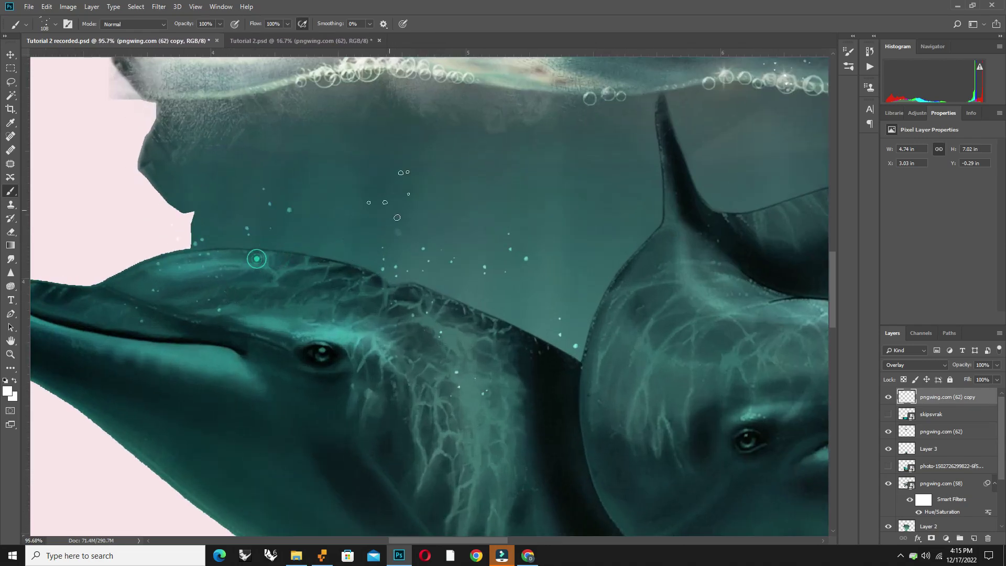
{"action": "scroll", "coordinate": [341, 236], "scroll_direction": "down", "scroll_amount": 3}
{"action": "scroll", "coordinate": [420, 209], "scroll_direction": "down", "scroll_amount": 2}
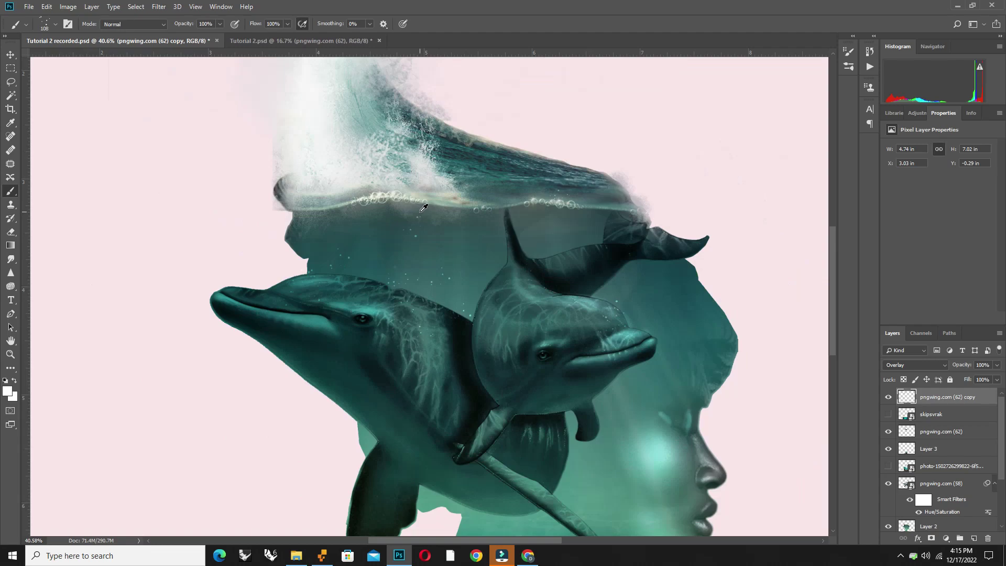
{"action": "scroll", "coordinate": [508, 277], "scroll_direction": "up", "scroll_amount": 3}
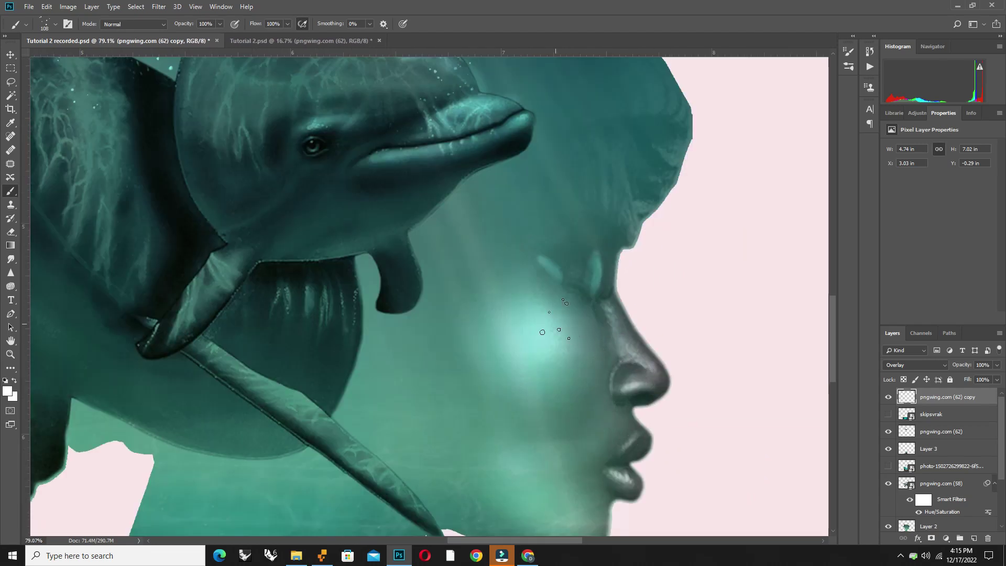
{"action": "key", "text": "2"}
{"action": "key", "text": "8"}
{"action": "scroll", "coordinate": [382, 264], "scroll_direction": "down", "scroll_amount": 2}
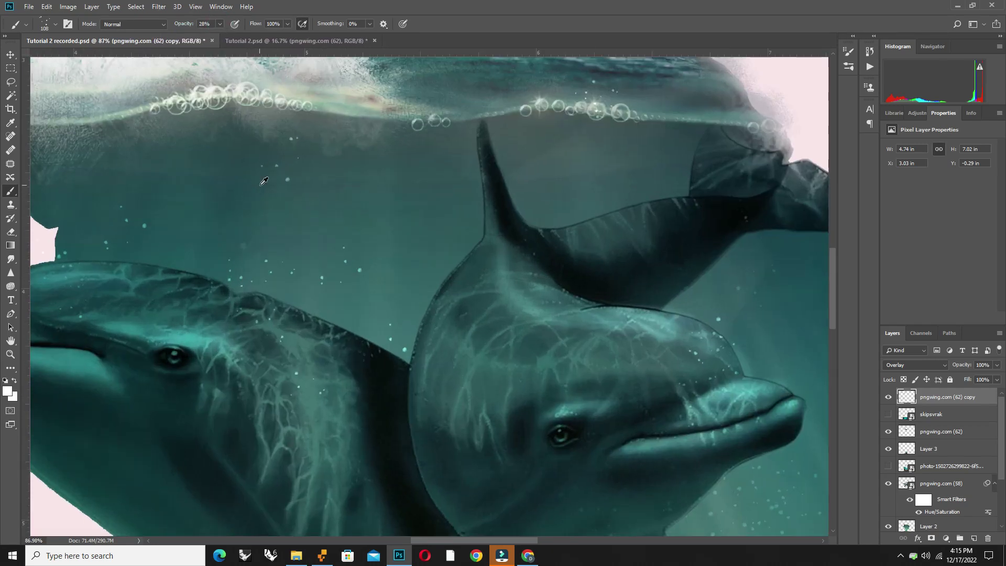
{"action": "scroll", "coordinate": [326, 222], "scroll_direction": "up", "scroll_amount": 3}
{"action": "scroll", "coordinate": [326, 222], "scroll_direction": "down", "scroll_amount": 5}
{"action": "scroll", "coordinate": [419, 233], "scroll_direction": "up", "scroll_amount": 4}
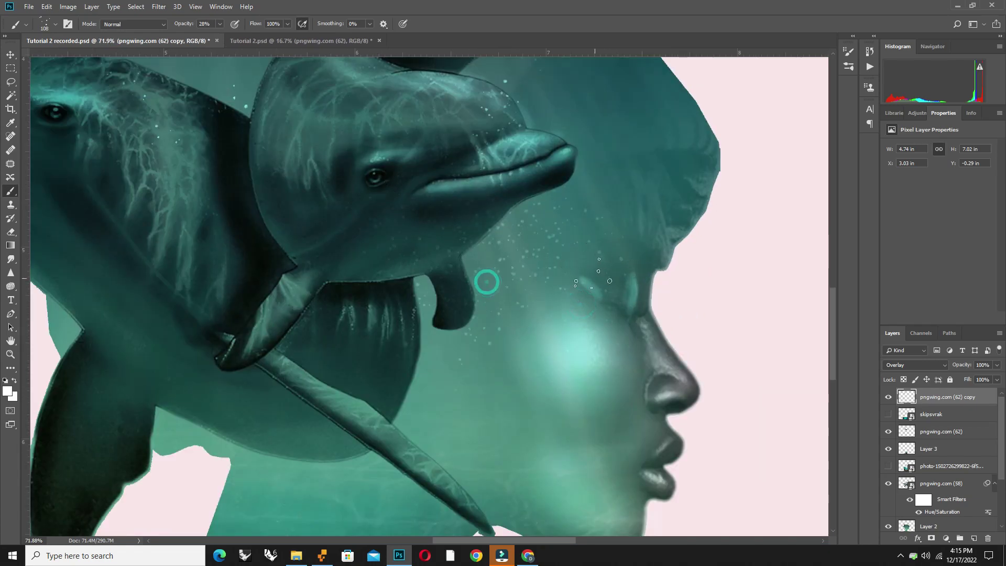
{"action": "scroll", "coordinate": [489, 286], "scroll_direction": "down", "scroll_amount": 4}
{"action": "scroll", "coordinate": [550, 325], "scroll_direction": "down", "scroll_amount": 1}
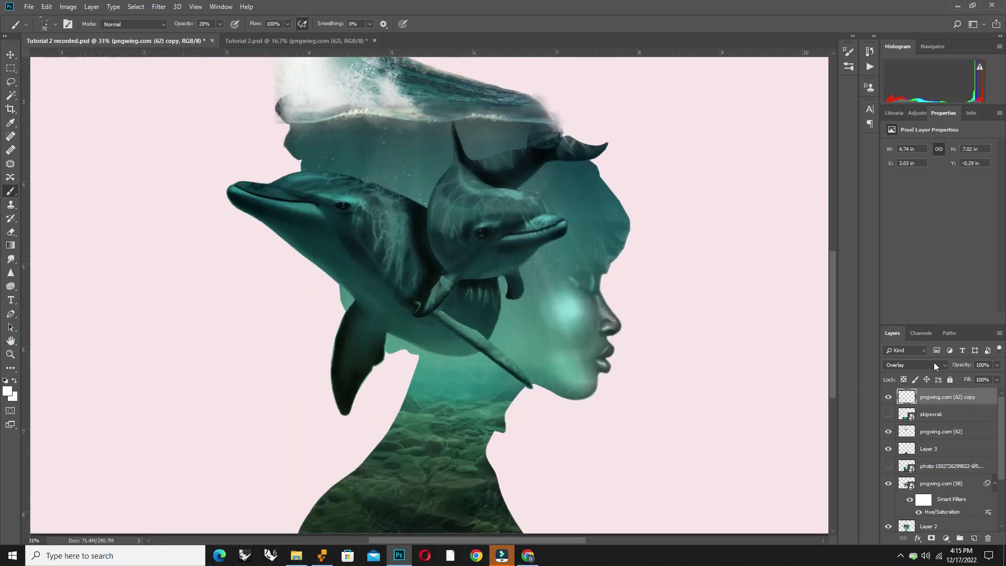
Apply a 12.5 px Gaussian Blur to the overlay layer and add empty Layer 4.
{"action": "left_click", "coordinate": [11, 55]}
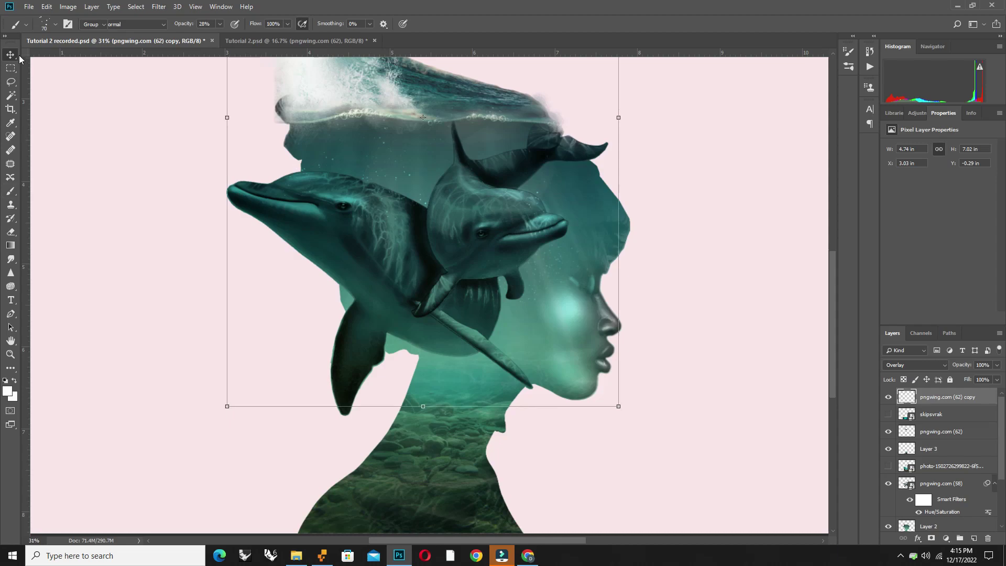
{"action": "left_click", "coordinate": [159, 6]}
{"action": "mouse_move", "coordinate": [165, 126]}
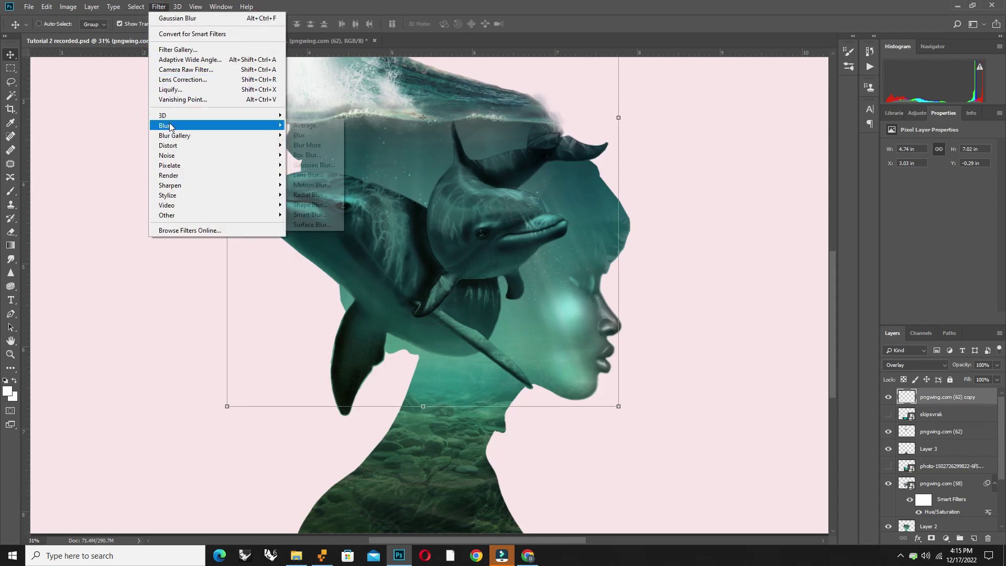
{"action": "left_click", "coordinate": [318, 166]}
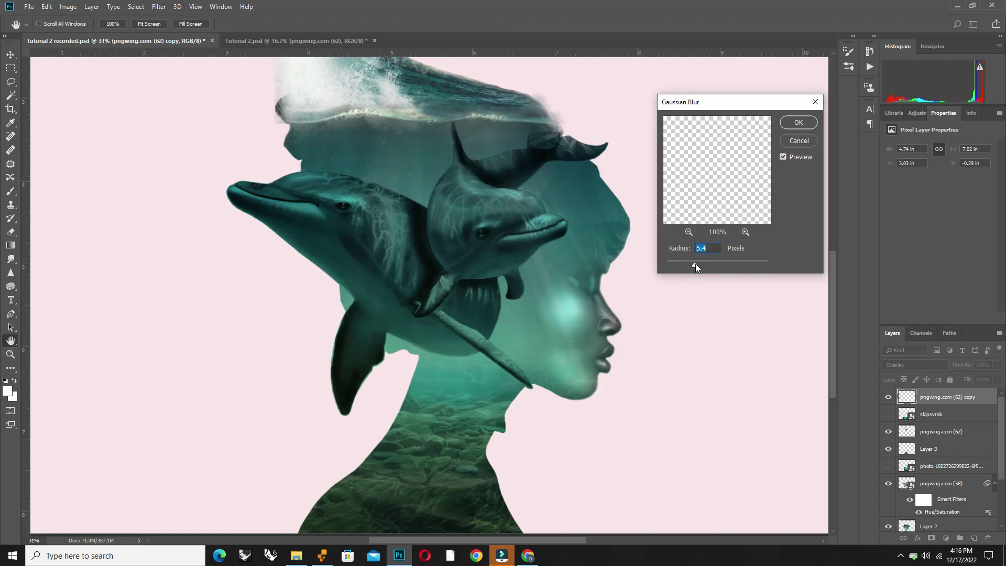
{"action": "left_click_drag", "start_coordinate": [696, 264], "coordinate": [706, 266]}
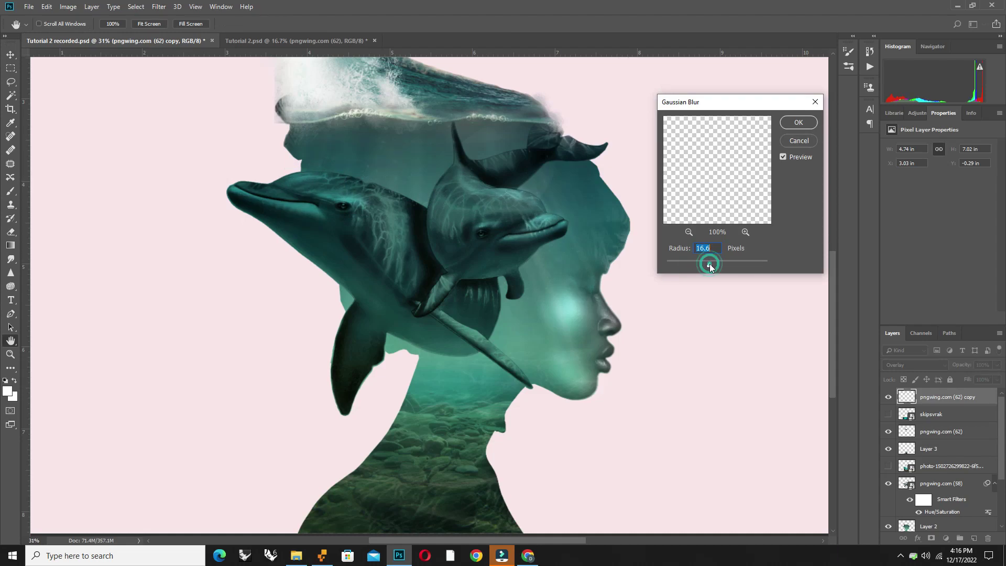
{"action": "left_click", "coordinate": [800, 123]}
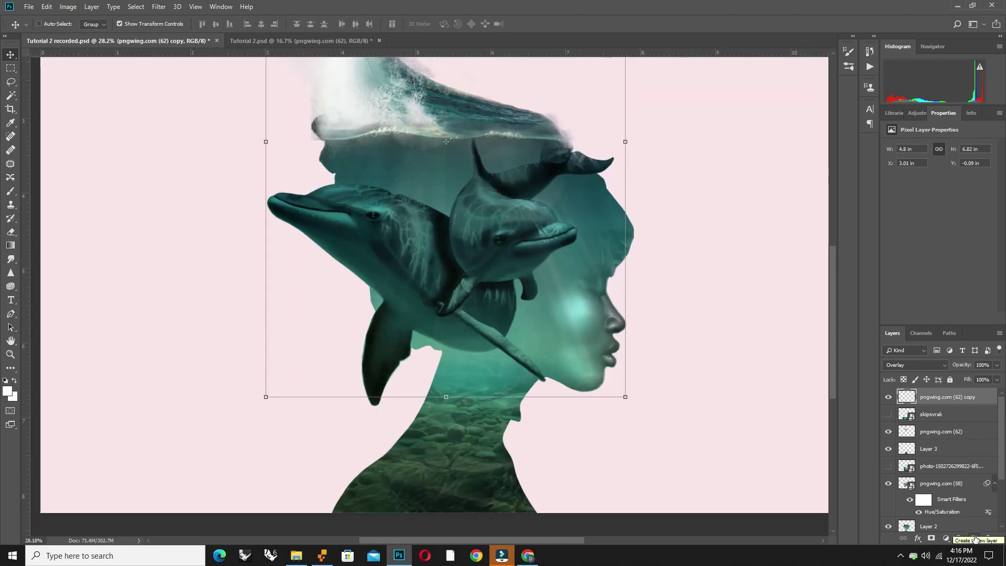
{"action": "left_click", "coordinate": [975, 538]}
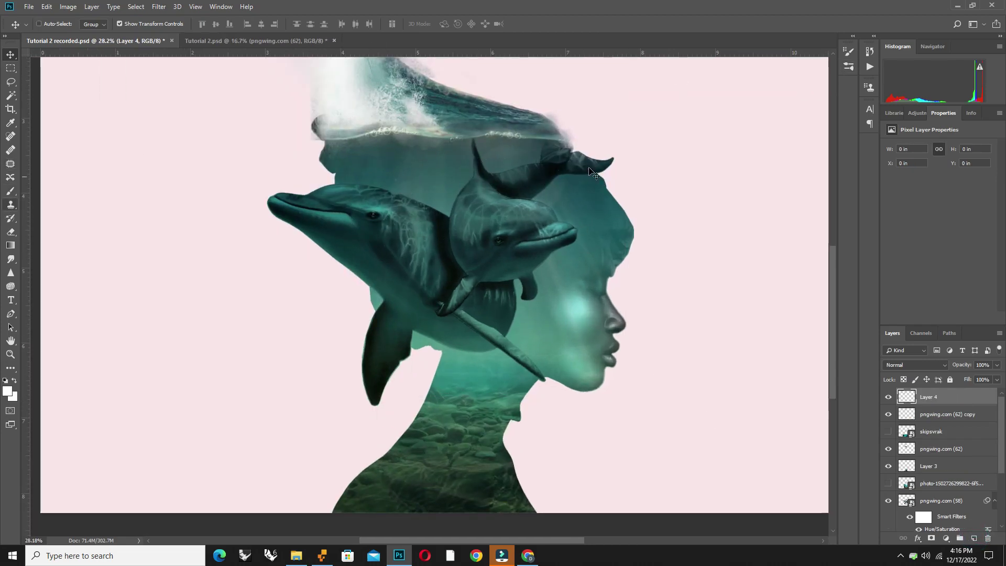
Paint bubble dots beside the dolphin on Layer 4.
{"action": "key", "text": "b"}
{"action": "scroll", "coordinate": [451, 139], "scroll_direction": "up", "scroll_amount": 2}
{"action": "scroll", "coordinate": [451, 138], "scroll_direction": "up", "scroll_amount": 5}
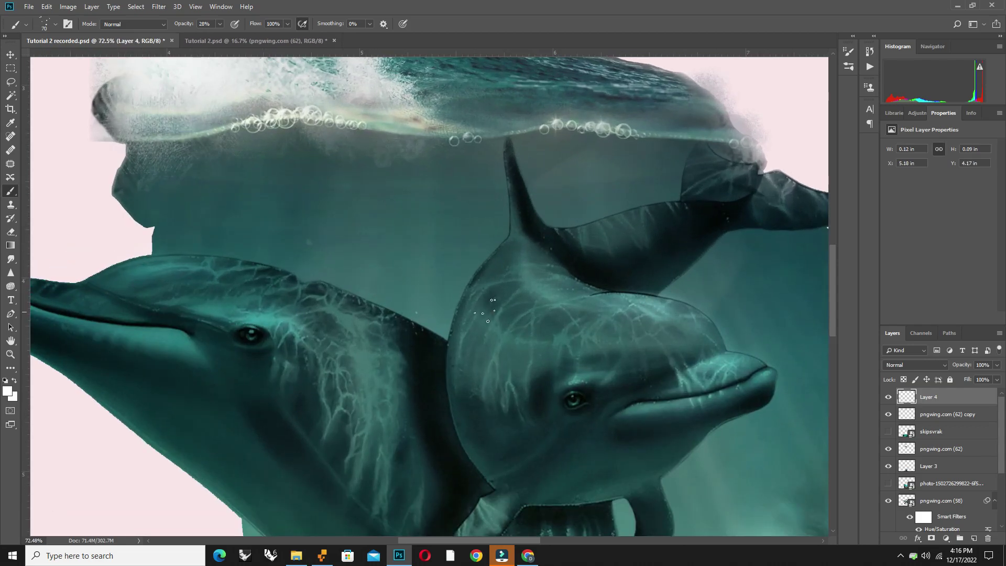
{"action": "right_click", "coordinate": [485, 312]}
{"action": "left_click", "coordinate": [550, 420]}
{"action": "left_click", "coordinate": [419, 252]}
Set Layer 4 to Overlay blend mode and opacity to 43%.
{"action": "left_click", "coordinate": [917, 366]}
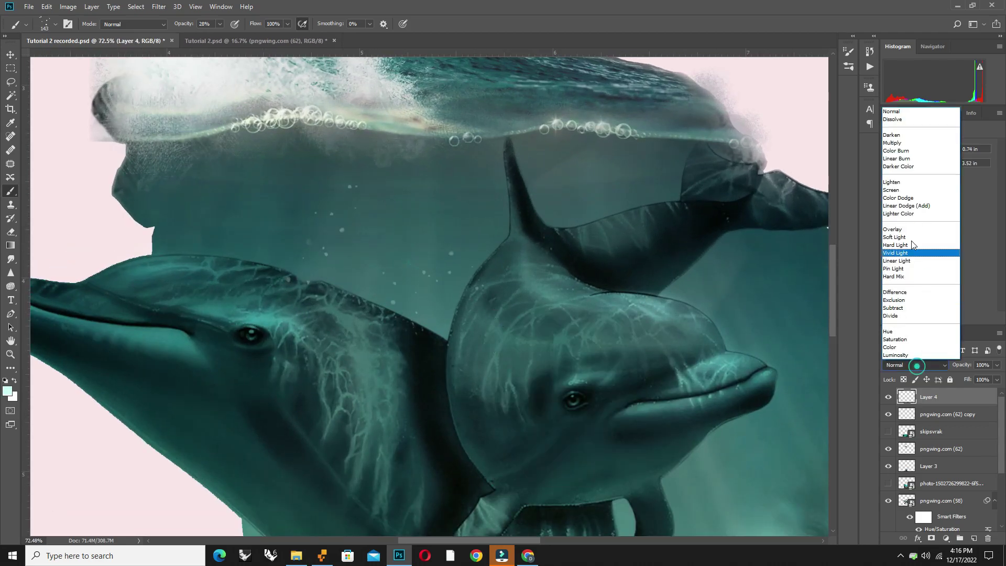
{"action": "left_click", "coordinate": [907, 229]}
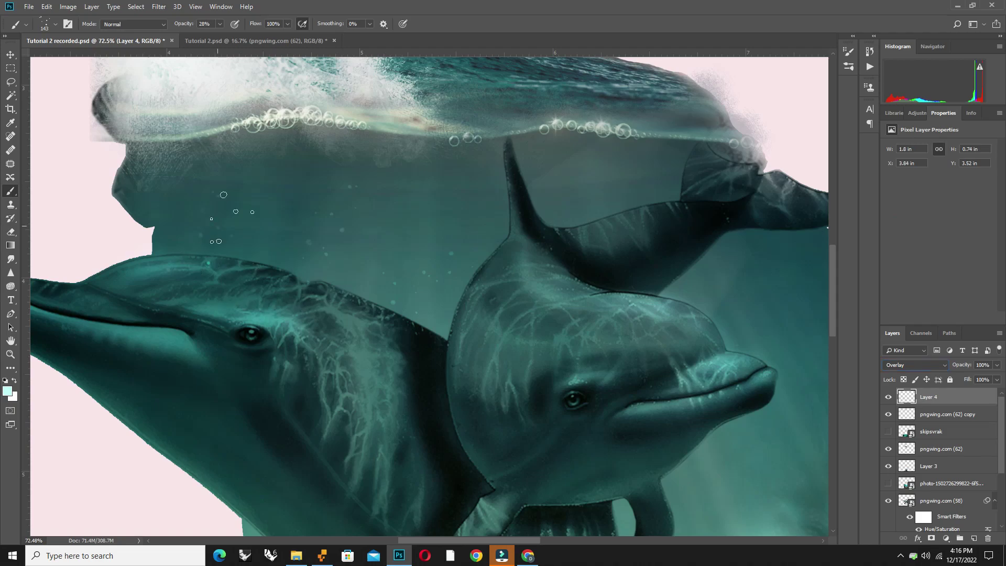
{"action": "scroll", "coordinate": [407, 249], "scroll_direction": "down", "scroll_amount": 3}
{"action": "left_click", "coordinate": [219, 24]}
{"action": "left_click_drag", "start_coordinate": [201, 39], "coordinate": [214, 39]}
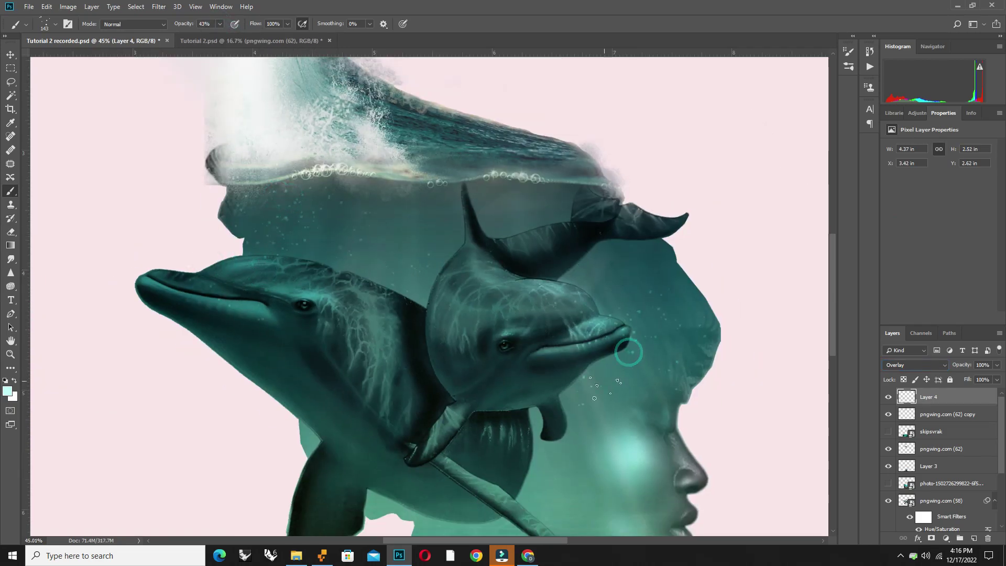
Pick a spatter brush from the brush presets.
{"action": "scroll", "coordinate": [288, 292], "scroll_direction": "down", "scroll_amount": 2}
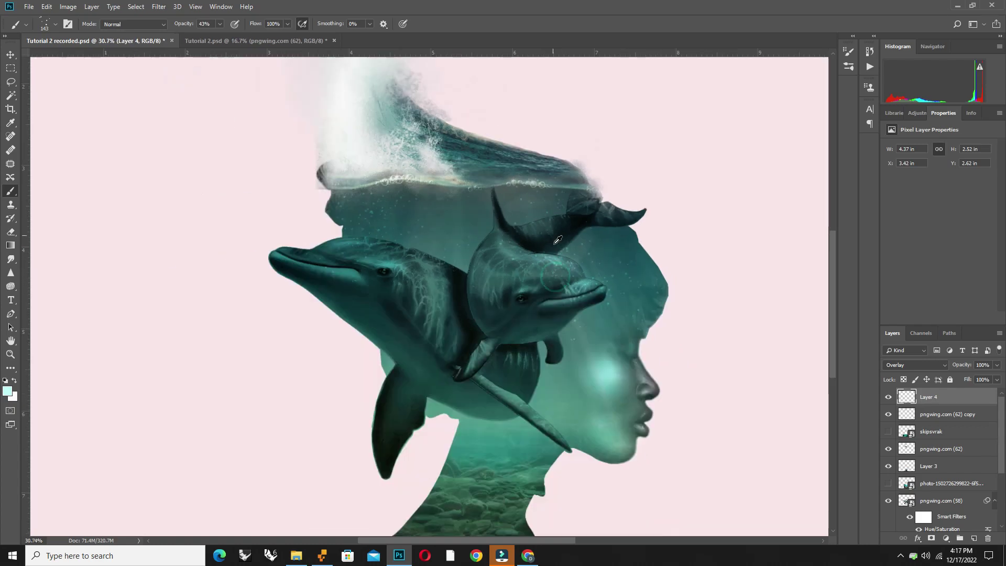
{"action": "scroll", "coordinate": [367, 247], "scroll_direction": "up", "scroll_amount": 2}
{"action": "scroll", "coordinate": [393, 226], "scroll_direction": "down", "scroll_amount": 2}
{"action": "scroll", "coordinate": [422, 199], "scroll_direction": "up", "scroll_amount": 2}
{"action": "scroll", "coordinate": [421, 199], "scroll_direction": "up", "scroll_amount": 1}
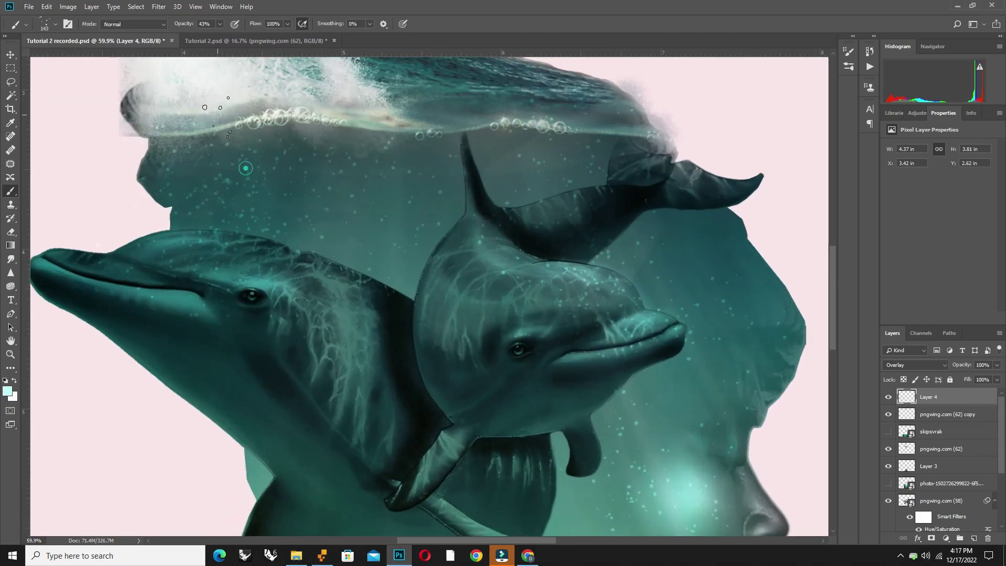
{"action": "scroll", "coordinate": [519, 226], "scroll_direction": "down", "scroll_amount": 3}
{"action": "scroll", "coordinate": [524, 228], "scroll_direction": "up", "scroll_amount": 2}
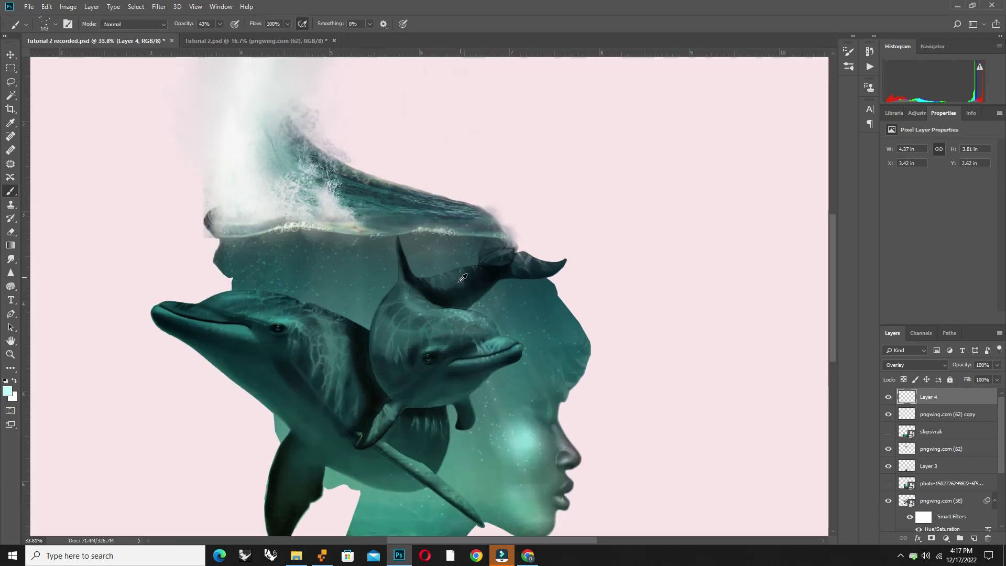
{"action": "right_click", "coordinate": [338, 279]}
{"action": "double_click", "coordinate": [351, 351]}
Stamp scattered speckles around the dolphins with an 800 px spatter brush, then fit the view.
{"action": "right_click", "coordinate": [424, 318]}
{"action": "left_click", "coordinate": [531, 341]}
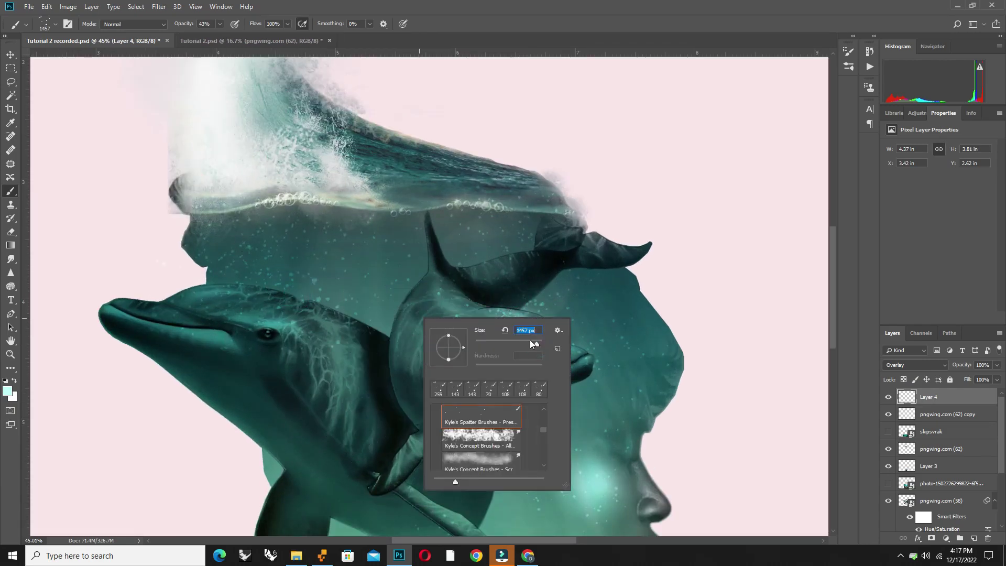
{"action": "type", "text": "800"}
{"action": "key", "text": "Return"}
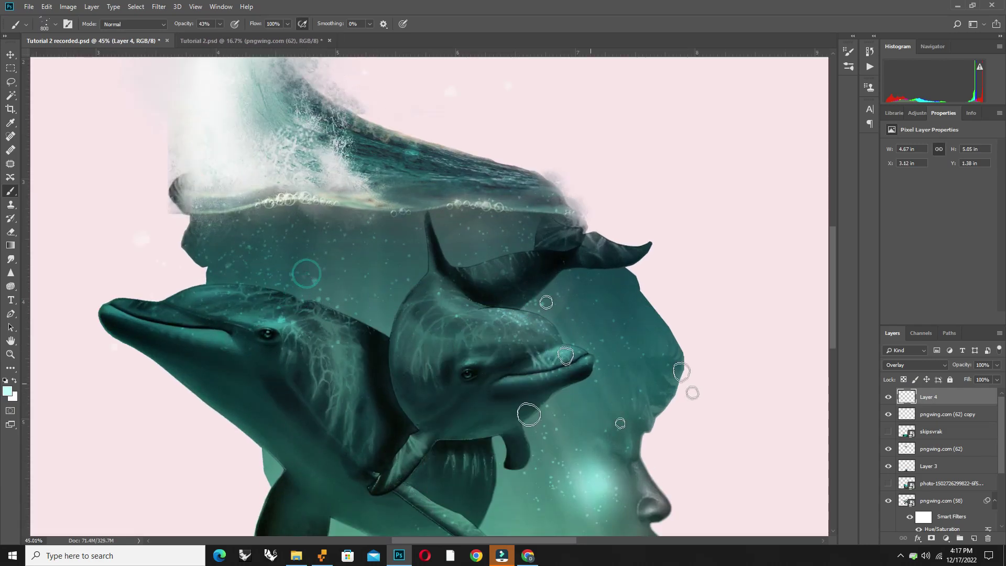
{"action": "left_click", "coordinate": [530, 414]}
{"action": "key", "text": "v"}
{"action": "key", "text": "ctrl+0"}
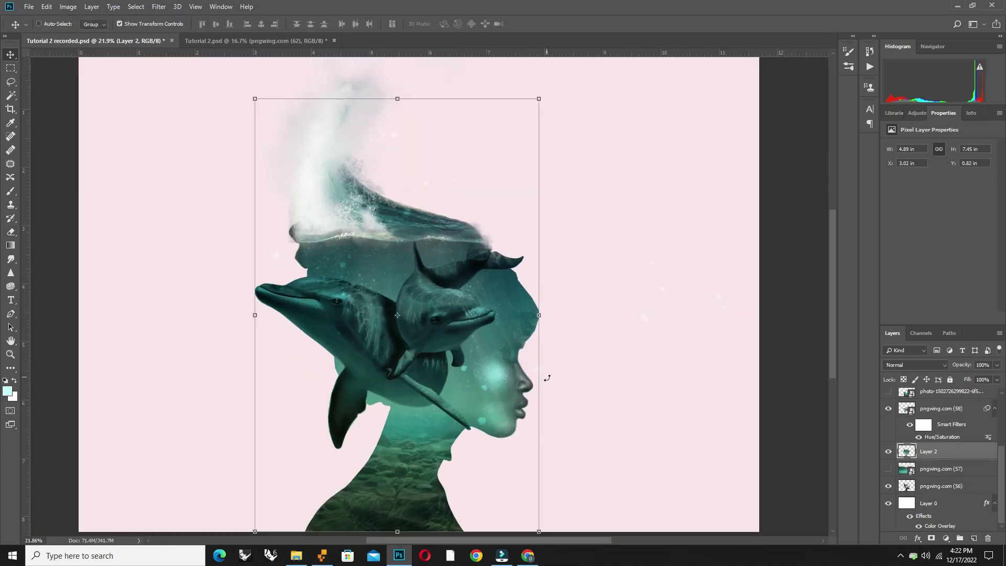
Zoom in on the face and erase along the lips and chin outline.
{"action": "scroll", "coordinate": [519, 435], "scroll_direction": "up", "scroll_amount": 3}
{"action": "scroll", "coordinate": [517, 438], "scroll_direction": "up", "scroll_amount": 2}
{"action": "scroll", "coordinate": [511, 441], "scroll_direction": "up", "scroll_amount": 4}
{"action": "scroll", "coordinate": [445, 456], "scroll_direction": "up", "scroll_amount": 2}
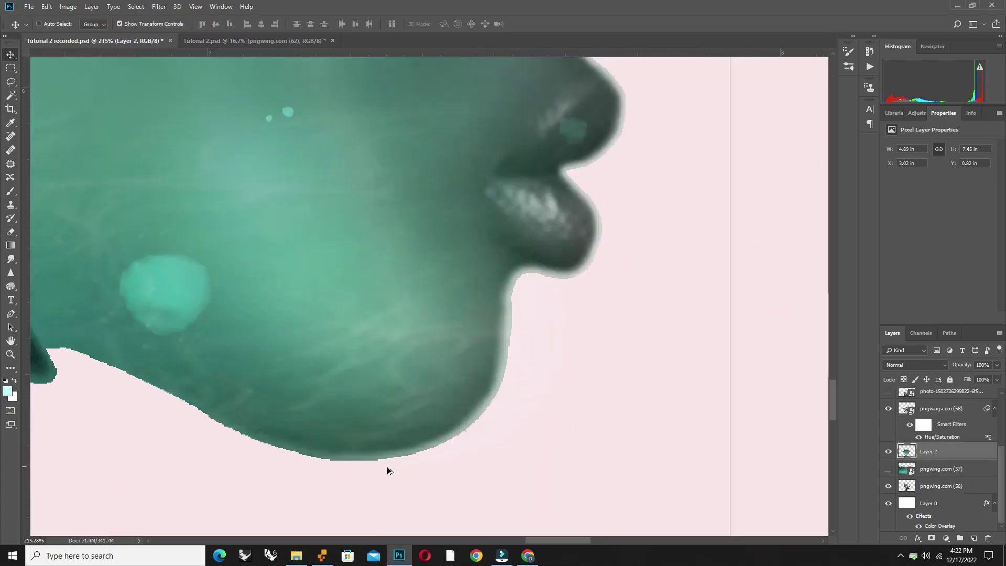
{"action": "scroll", "coordinate": [404, 464], "scroll_direction": "up", "scroll_amount": 1}
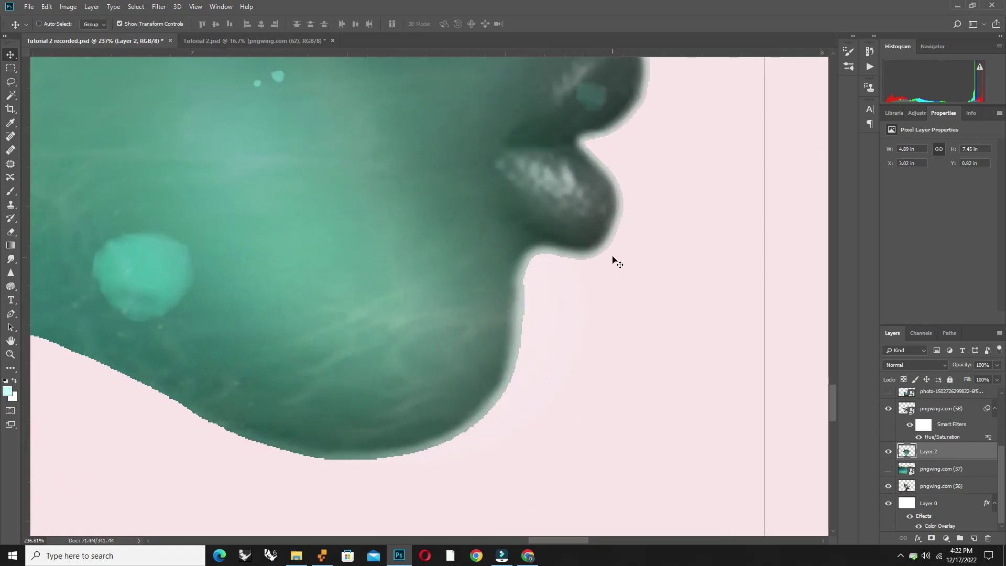
{"action": "scroll", "coordinate": [592, 294], "scroll_direction": "down", "scroll_amount": 1}
{"action": "scroll", "coordinate": [556, 325], "scroll_direction": "down", "scroll_amount": 1}
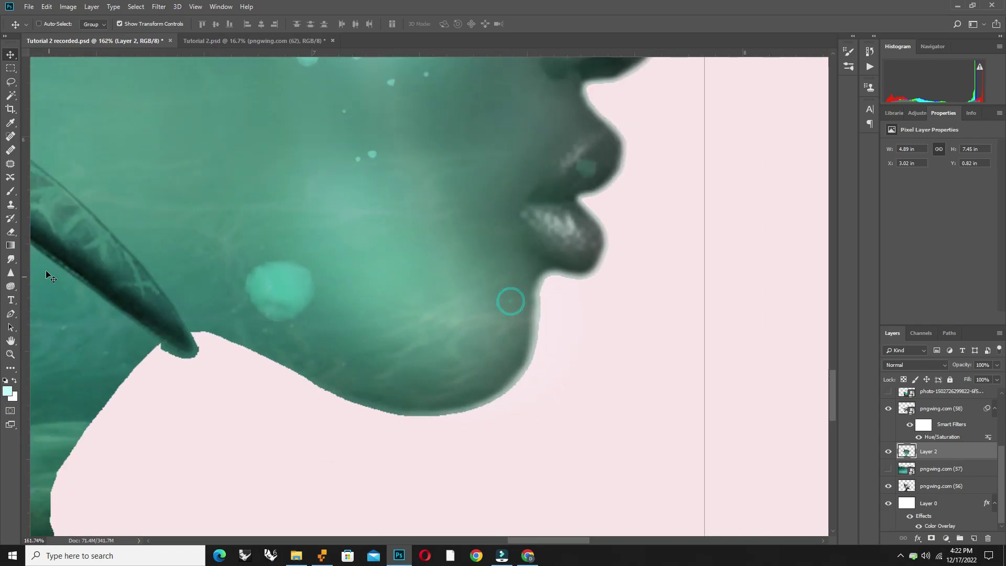
{"action": "key", "text": "e"}
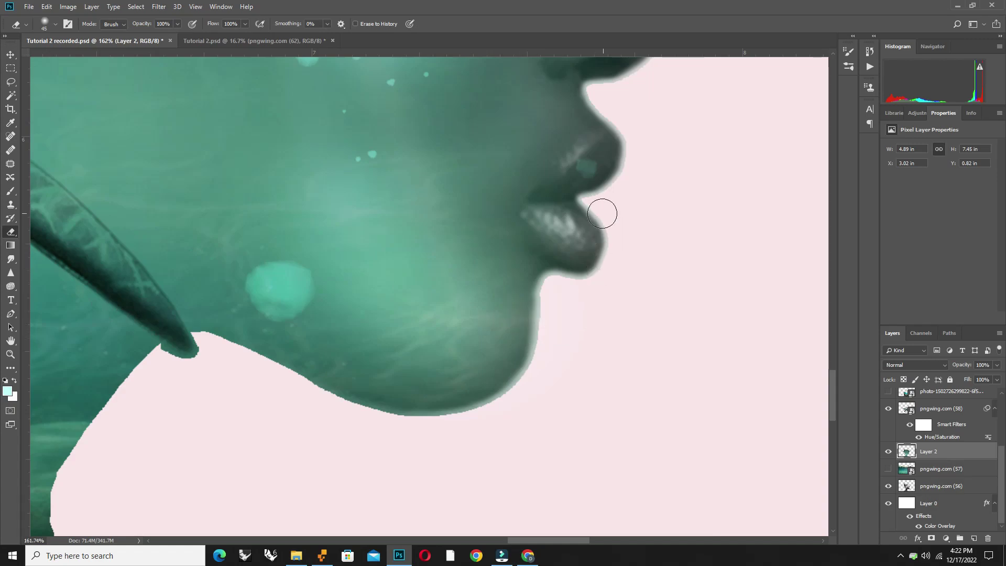
{"action": "mouse_move", "coordinate": [595, 203]}
{"action": "left_mouse_down"}
{"action": "mouse_move", "coordinate": [566, 281]}
{"action": "mouse_move", "coordinate": [423, 432]}
{"action": "mouse_move", "coordinate": [460, 431]}
{"action": "left_mouse_up"}
Erase the face edge clean against the pink background.
{"action": "scroll", "coordinate": [603, 236], "scroll_direction": "up", "scroll_amount": 2}
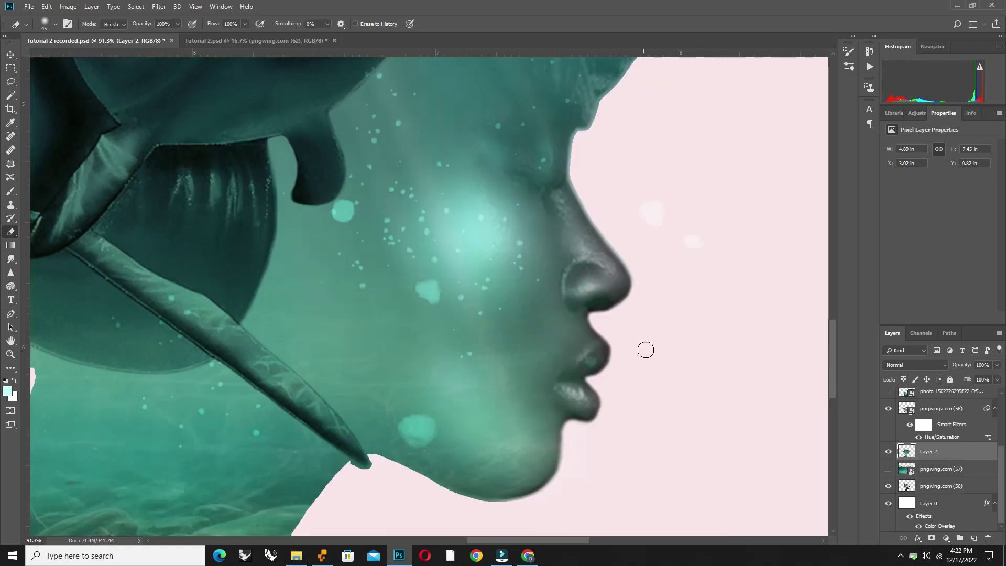
{"action": "scroll", "coordinate": [647, 349], "scroll_direction": "down", "scroll_amount": 2}
{"action": "scroll", "coordinate": [572, 269], "scroll_direction": "up", "scroll_amount": 1}
{"action": "scroll", "coordinate": [571, 269], "scroll_direction": "down", "scroll_amount": 2}
{"action": "scroll", "coordinate": [580, 269], "scroll_direction": "up", "scroll_amount": 2}
{"action": "mouse_move", "coordinate": [580, 269]}
{"action": "left_mouse_down"}
{"action": "mouse_move", "coordinate": [498, 393]}
{"action": "mouse_move", "coordinate": [604, 219]}
{"action": "left_mouse_up"}
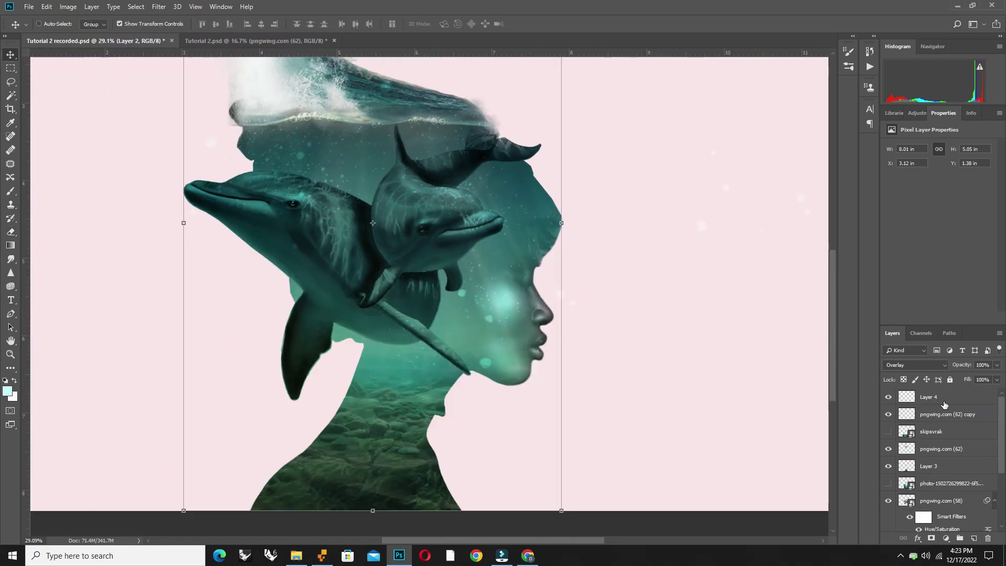
Add empty Layer 5 and select a small soft round brush.
{"action": "left_click", "coordinate": [975, 539]}
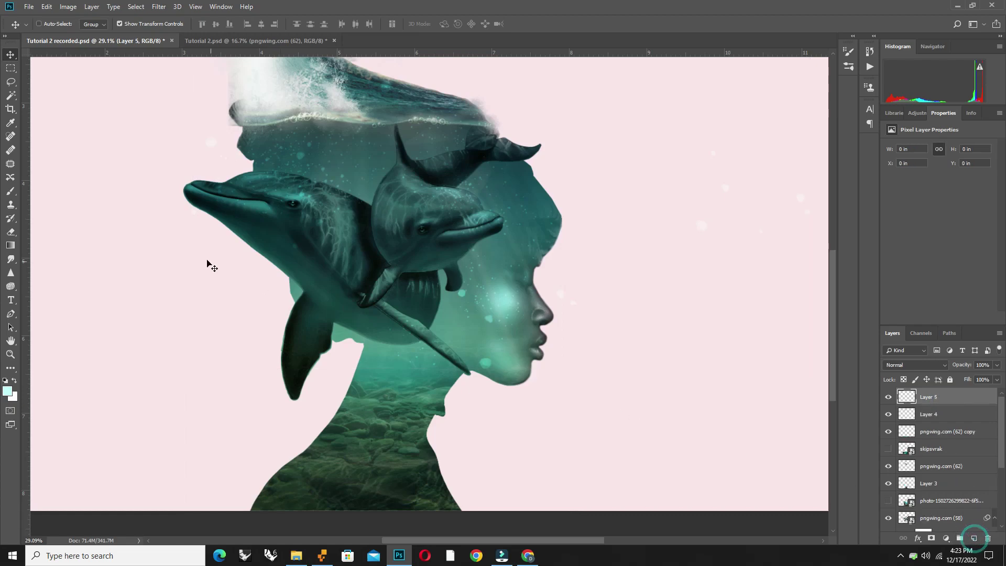
{"action": "left_click", "coordinate": [10, 195]}
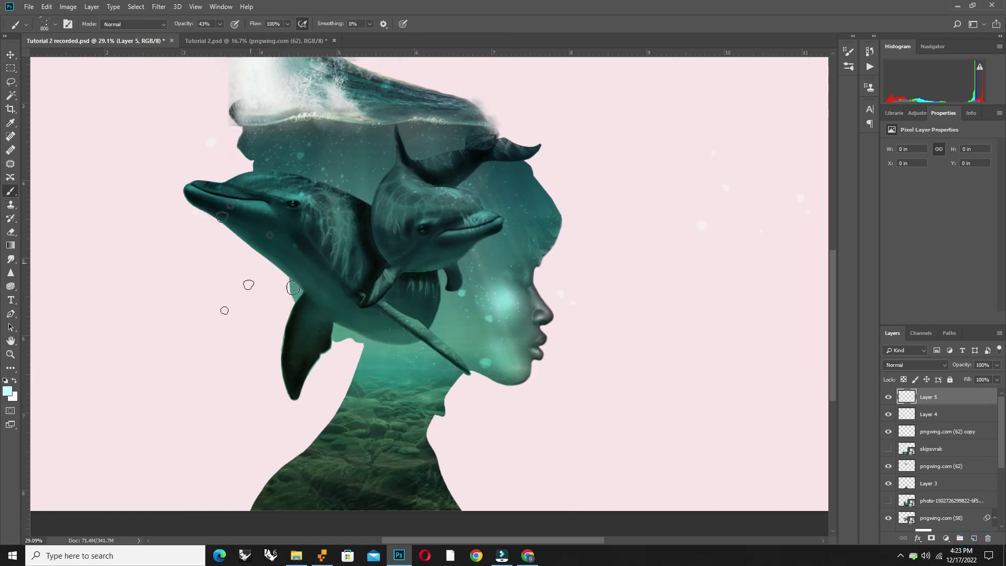
{"action": "right_click", "coordinate": [404, 272]}
{"action": "left_click", "coordinate": [420, 345]}
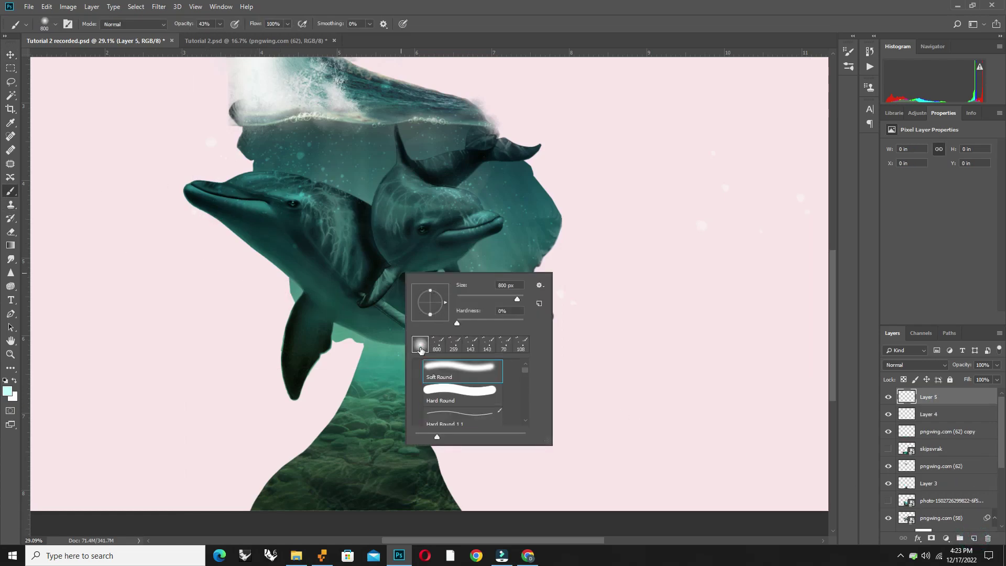
{"action": "right_click", "coordinate": [371, 265]}
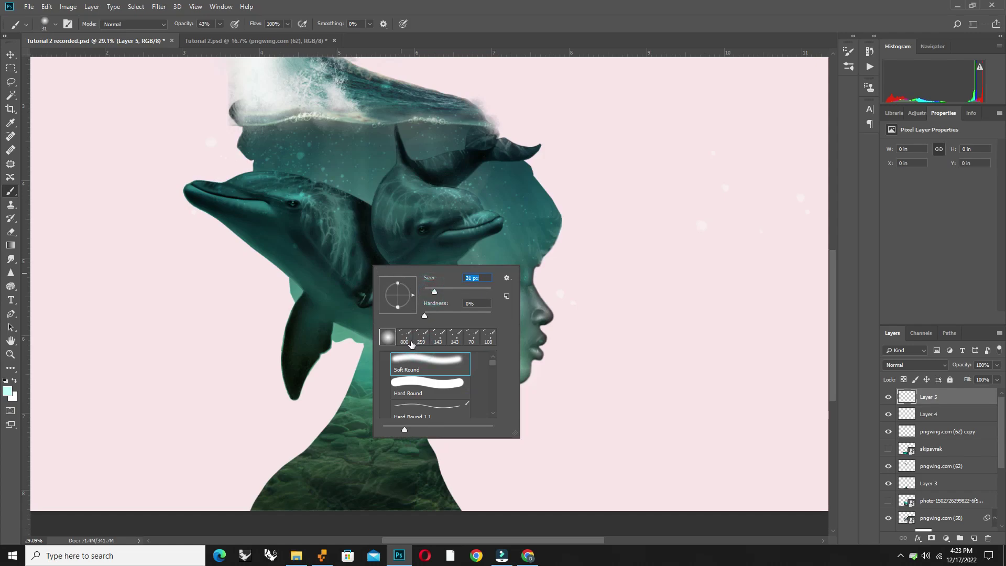
Pick a light teal colour and paint a highlight along the front dolphin's upper jaw.
{"action": "key", "text": "Escape"}
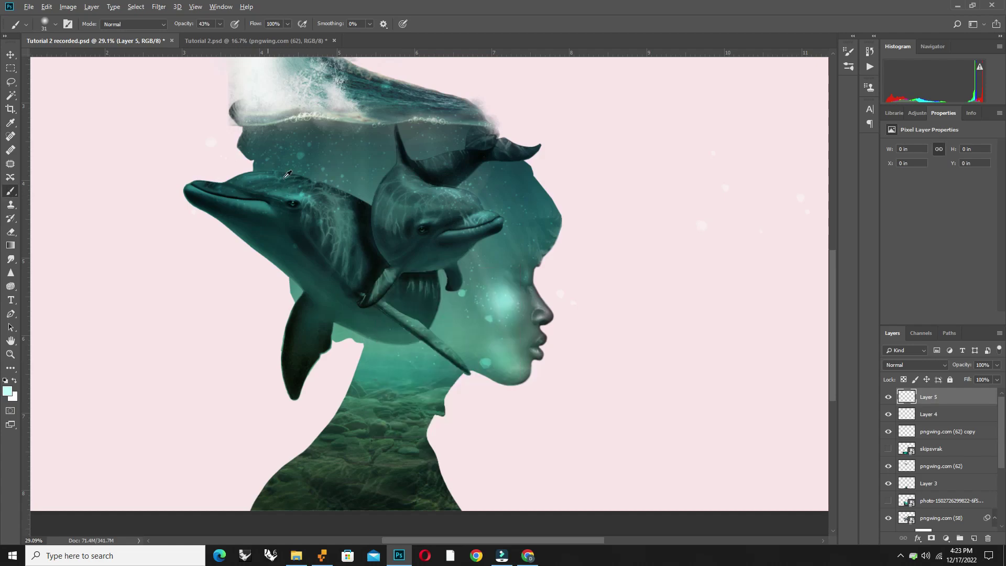
{"action": "scroll", "coordinate": [237, 183], "scroll_direction": "up", "scroll_amount": 1}
{"action": "scroll", "coordinate": [238, 183], "scroll_direction": "up", "scroll_amount": 4}
{"action": "scroll", "coordinate": [98, 158], "scroll_direction": "up", "scroll_amount": 2}
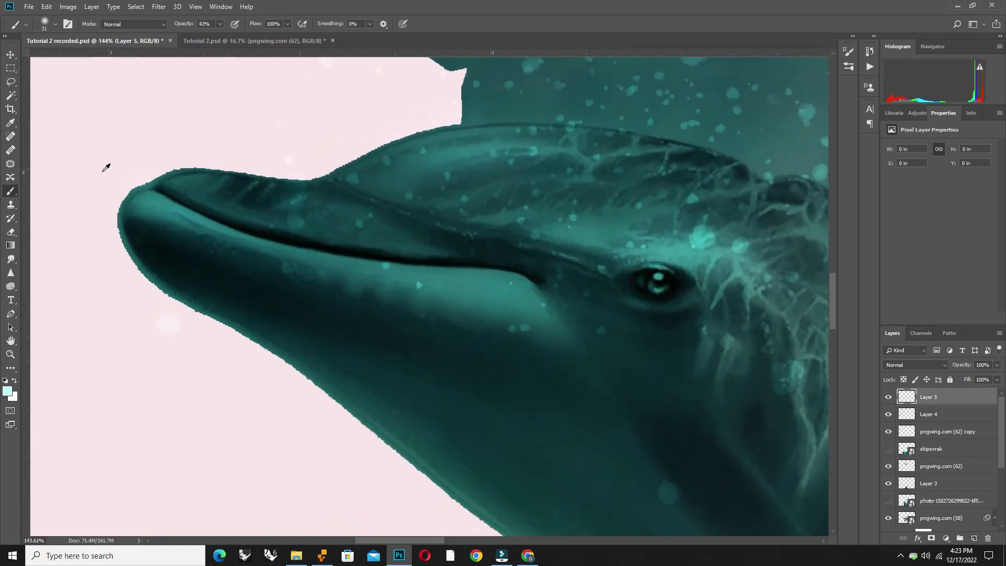
{"action": "left_click_drag", "start_coordinate": [153, 204], "coordinate": [200, 218]}
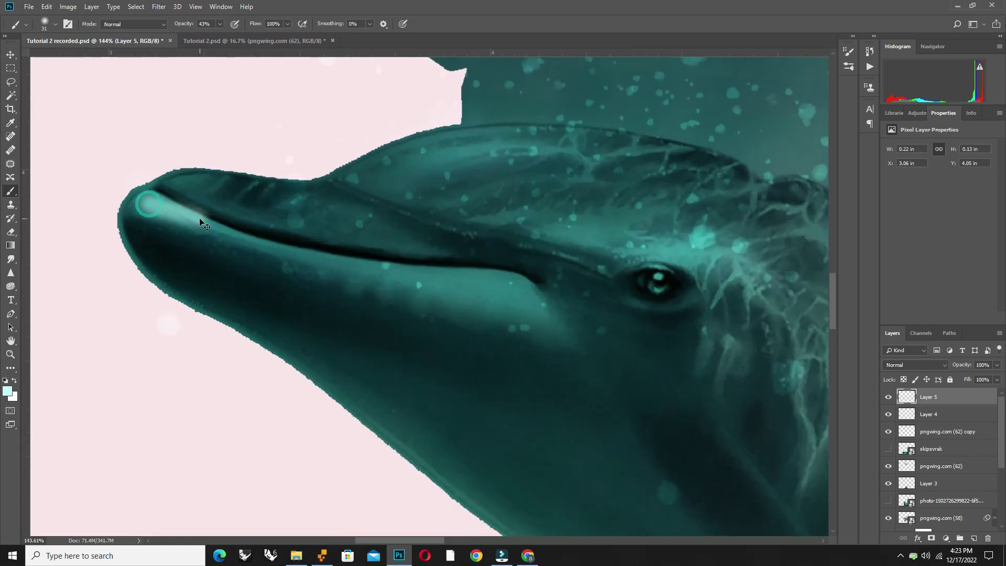
{"action": "key", "text": "ctrl+z"}
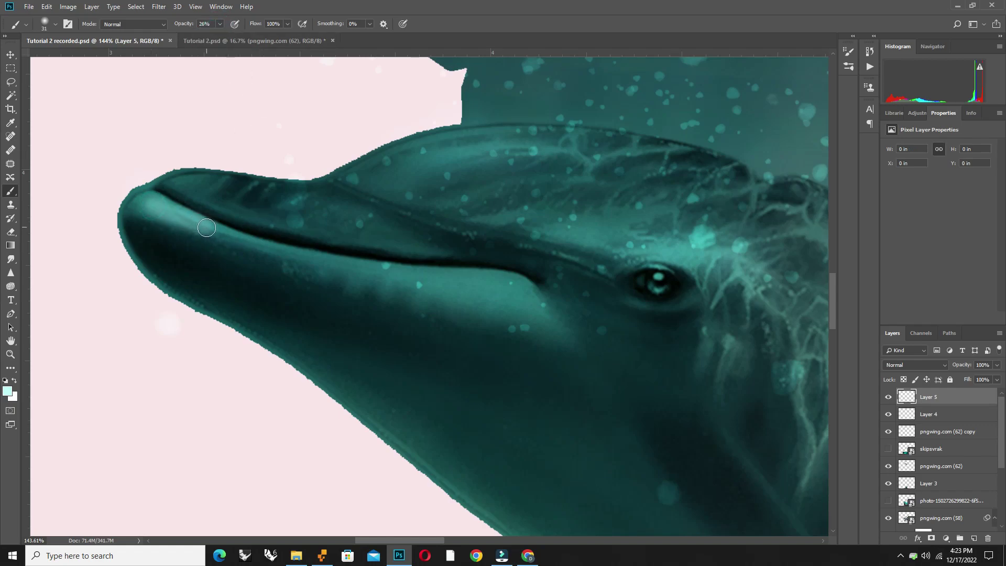
{"action": "left_click_drag", "start_coordinate": [152, 204], "coordinate": [247, 241]}
{"action": "left_click", "coordinate": [8, 391]}
{"action": "left_click", "coordinate": [769, 259]}
{"action": "left_click_drag", "start_coordinate": [152, 204], "coordinate": [524, 283]}
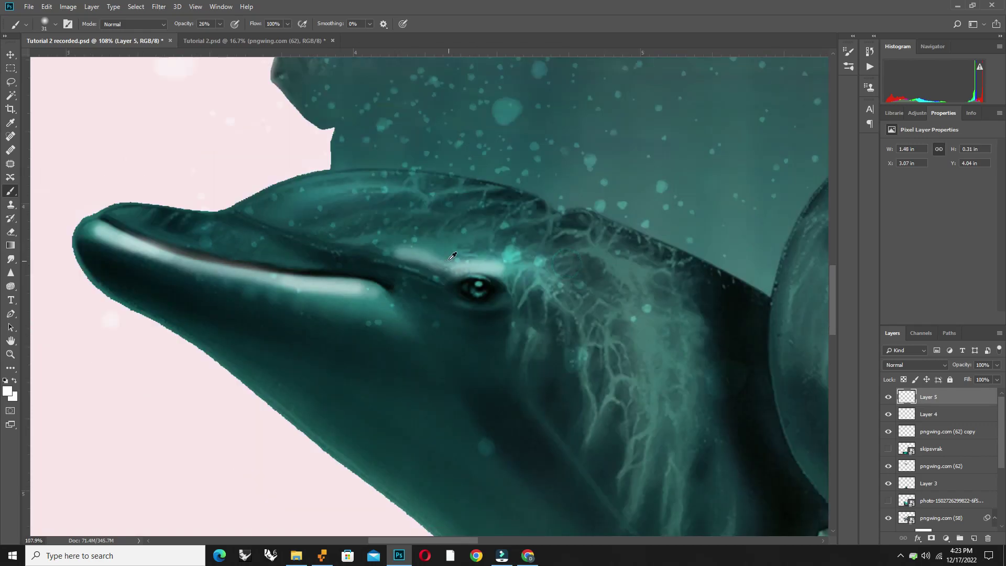
Paint faint forehead highlights at about 11% opacity and set Layer 5 to Overlay.
{"action": "right_click", "coordinate": [307, 196]}
{"action": "left_click_drag", "start_coordinate": [294, 188], "coordinate": [618, 220]}
{"action": "key", "text": "1"}
{"action": "key", "text": "1"}
{"action": "left_click_drag", "start_coordinate": [367, 205], "coordinate": [629, 236]}
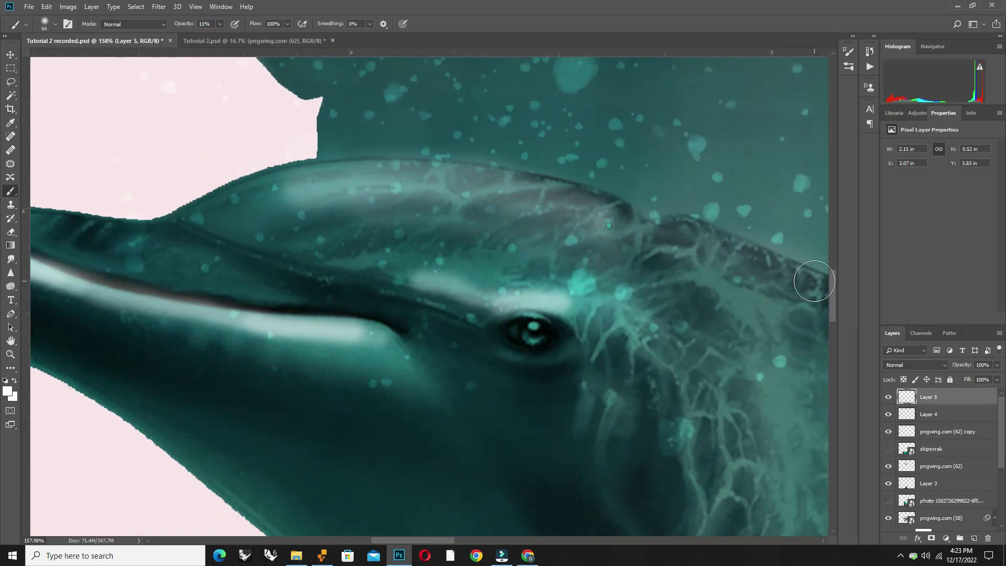
{"action": "scroll", "coordinate": [611, 274], "scroll_direction": "down", "scroll_amount": 3, "text": "alt"}
{"action": "left_click", "coordinate": [915, 365]}
{"action": "left_click", "coordinate": [891, 235]}
With a 108 px brush, highlight the head and the right dolphin's jaw and forehead.
{"action": "left_click_drag", "start_coordinate": [524, 246], "coordinate": [576, 263]}
{"action": "right_click", "coordinate": [606, 292]}
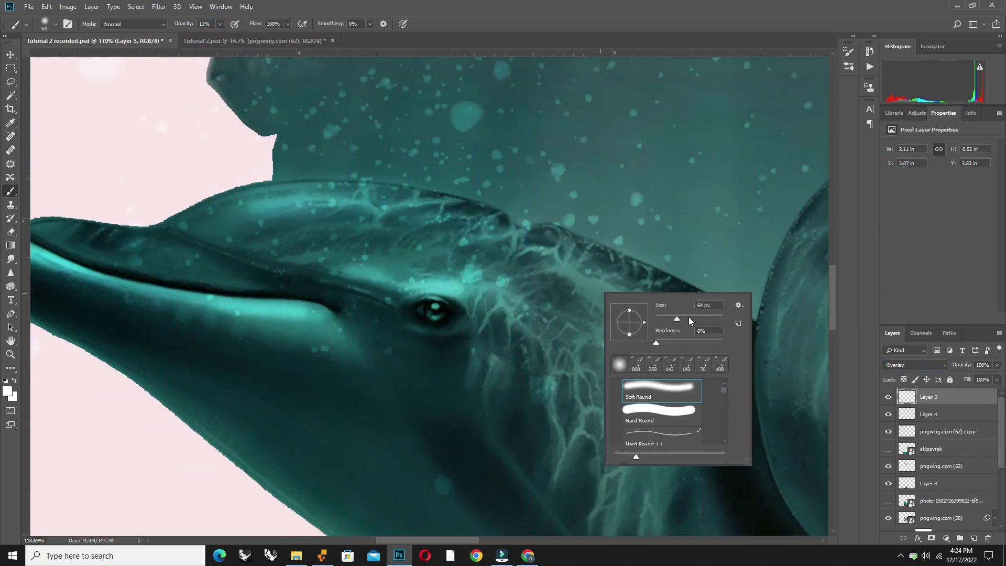
{"action": "left_click_drag", "start_coordinate": [661, 309], "coordinate": [681, 309]}
{"action": "left_click_drag", "start_coordinate": [157, 304], "coordinate": [304, 329]}
{"action": "scroll", "coordinate": [305, 329], "scroll_direction": "down", "scroll_amount": 3, "text": "alt"}
{"action": "scroll", "coordinate": [455, 400], "scroll_direction": "up", "scroll_amount": 5, "text": "alt"}
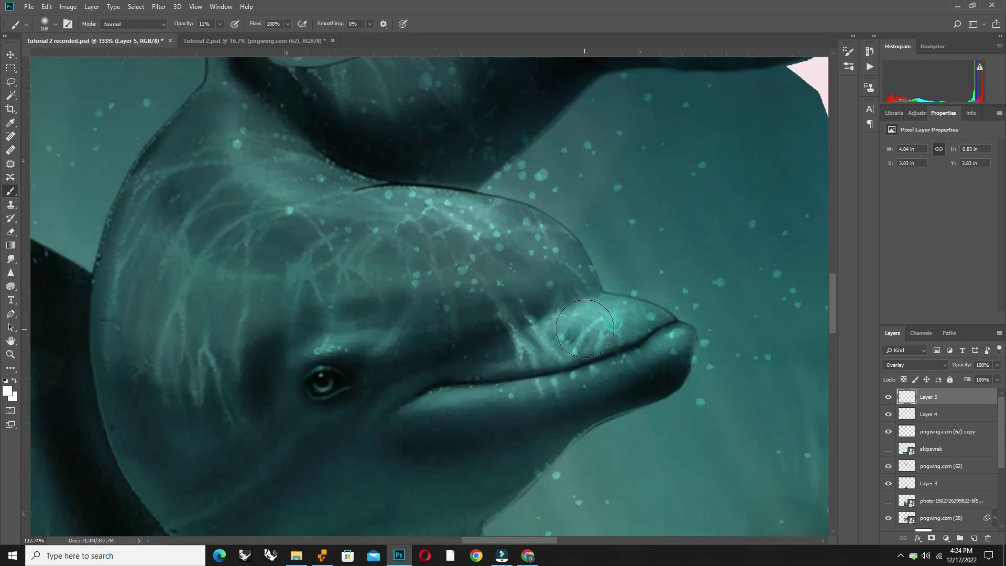
{"action": "left_click_drag", "start_coordinate": [681, 362], "coordinate": [455, 400]}
{"action": "left_click_drag", "start_coordinate": [545, 204], "coordinate": [461, 252]}
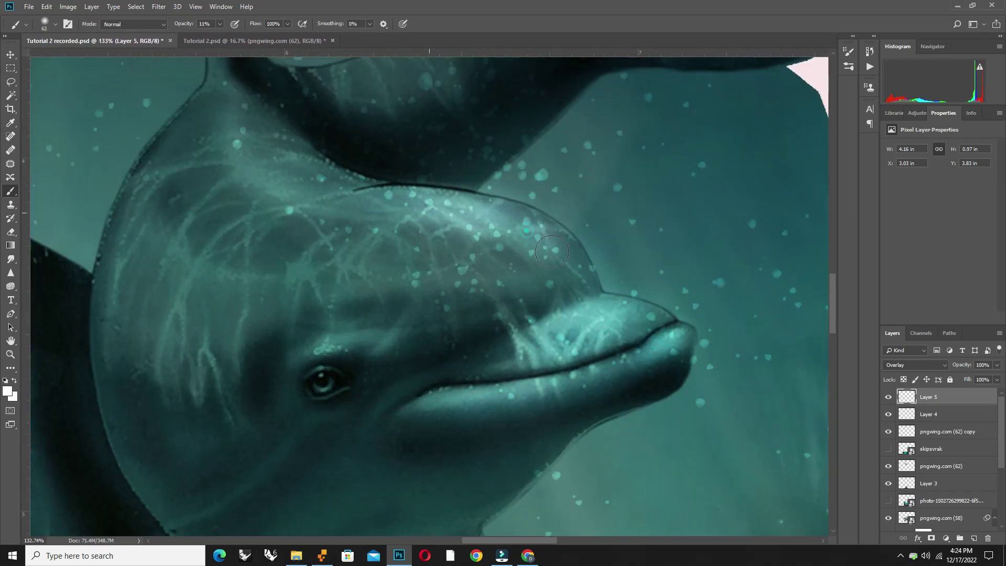
{"action": "scroll", "coordinate": [498, 236], "scroll_direction": "down", "scroll_amount": 5, "text": "alt"}
{"action": "scroll", "coordinate": [602, 215], "scroll_direction": "up", "scroll_amount": 6, "text": "alt"}
{"action": "scroll", "coordinate": [602, 216], "scroll_direction": "down", "scroll_amount": 5, "text": "alt"}
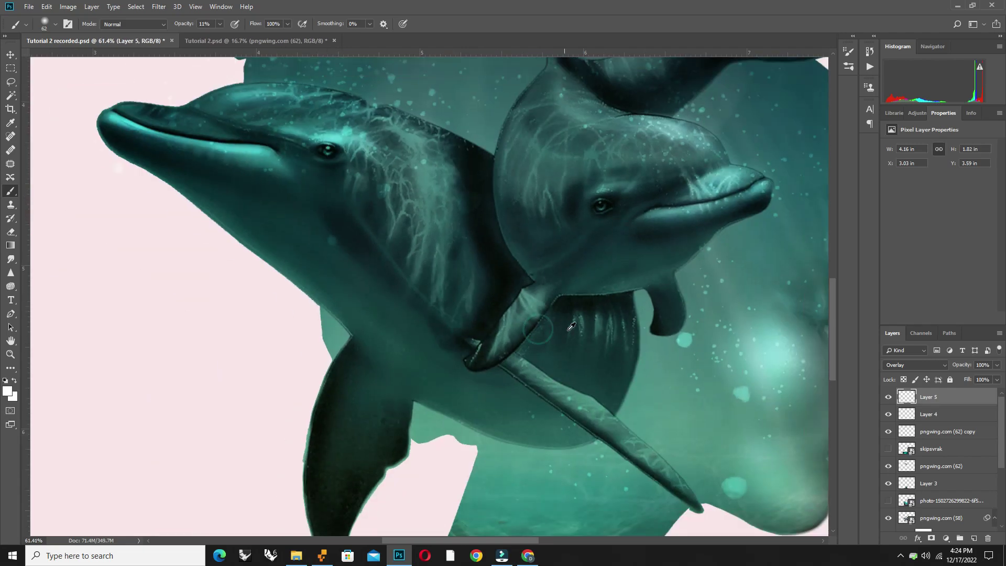
{"action": "scroll", "coordinate": [550, 378], "scroll_direction": "up", "scroll_amount": 6, "text": "alt"}
Paint a highlight along the flipper's edge with a 32 px brush.
{"action": "right_click", "coordinate": [524, 375]}
{"action": "left_click_drag", "start_coordinate": [581, 393], "coordinate": [561, 393]}
{"action": "mouse_move", "coordinate": [545, 462]}
{"action": "left_mouse_down"}
{"action": "mouse_move", "coordinate": [639, 448]}
{"action": "mouse_move", "coordinate": [595, 438]}
{"action": "left_mouse_up"}
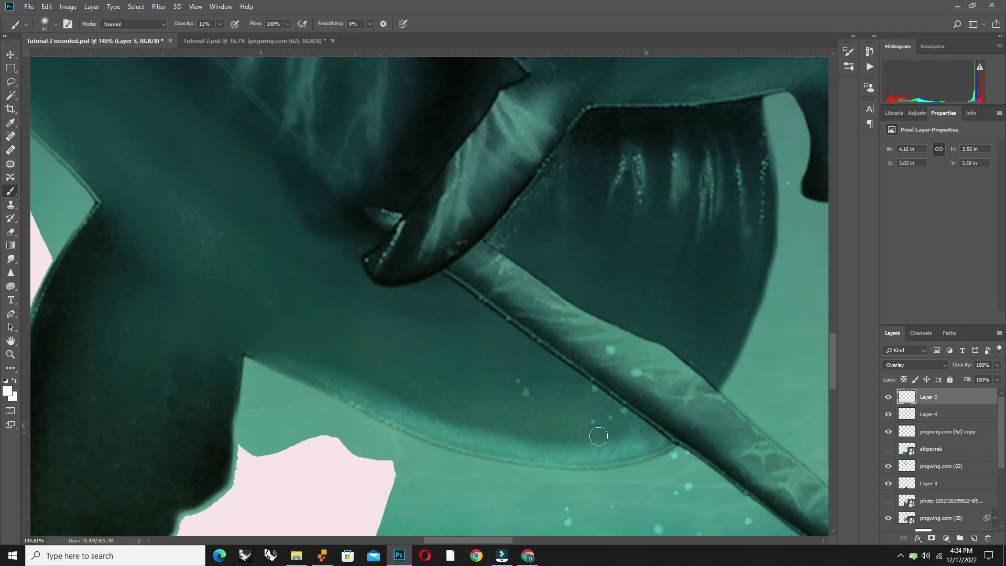
{"action": "scroll", "coordinate": [596, 438], "scroll_direction": "down", "scroll_amount": 3, "text": "alt"}
{"action": "scroll", "coordinate": [595, 256], "scroll_direction": "up", "scroll_amount": 2, "text": "alt"}
Return to a 108 px brush and paint a soft highlight up toward the wave.
{"action": "right_click", "coordinate": [451, 309]}
{"action": "left_click_drag", "start_coordinate": [472, 321], "coordinate": [519, 321]}
{"action": "key", "text": "Return"}
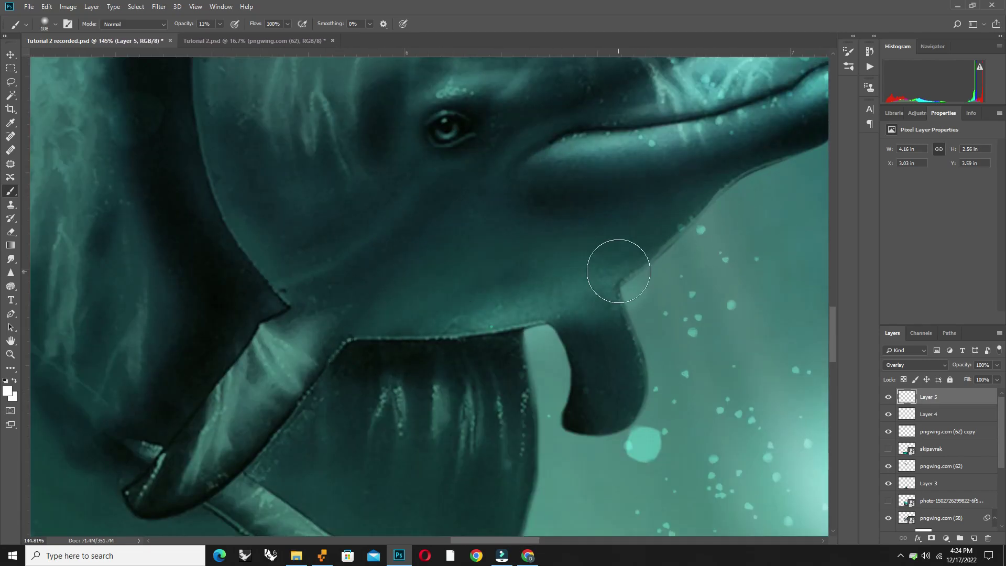
{"action": "scroll", "coordinate": [577, 262], "scroll_direction": "down", "scroll_amount": 2, "text": "alt"}
{"action": "scroll", "coordinate": [523, 315], "scroll_direction": "up", "scroll_amount": 3}
{"action": "left_click_drag", "start_coordinate": [260, 179], "coordinate": [307, 178]}
{"action": "scroll", "coordinate": [306, 179], "scroll_direction": "down", "scroll_amount": 4, "text": "alt"}
{"action": "scroll", "coordinate": [262, 210], "scroll_direction": "up", "scroll_amount": 2, "text": "alt"}
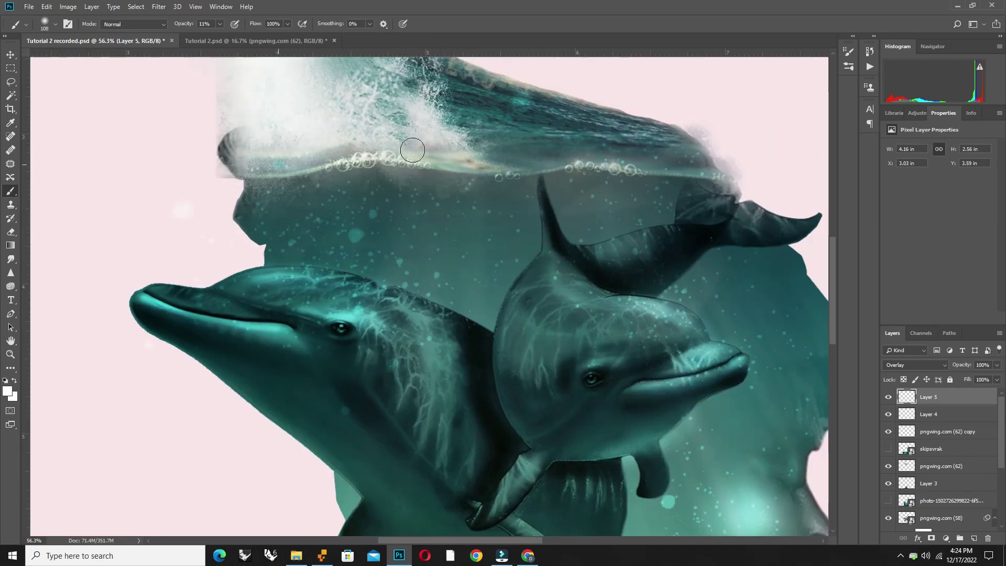
{"action": "scroll", "coordinate": [262, 210], "scroll_direction": "down", "scroll_amount": 3, "text": "alt"}
{"action": "left_click", "coordinate": [10, 54]}
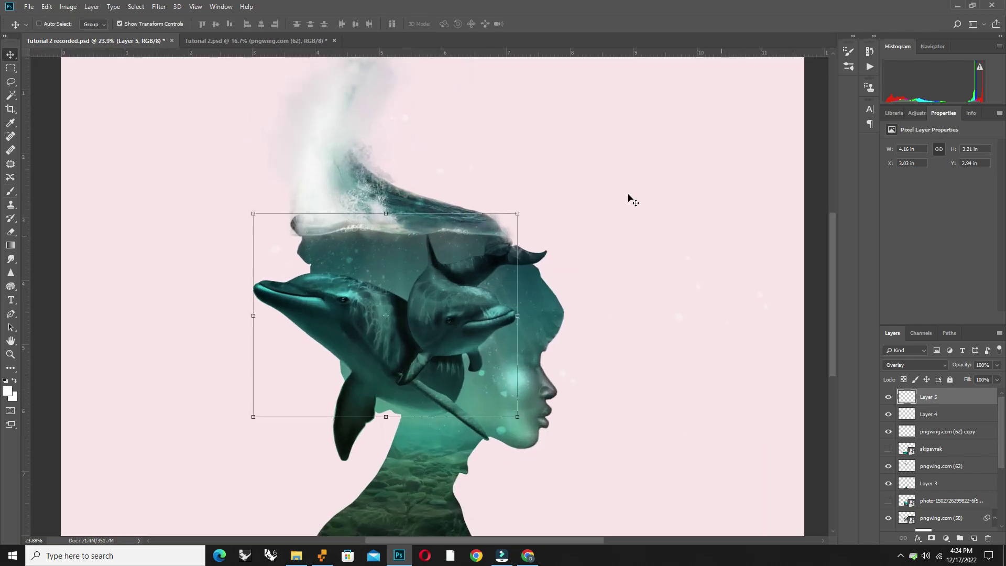
Apply a Gaussian Blur with radius 10 to the highlight layer.
{"action": "left_click", "coordinate": [158, 8]}
{"action": "mouse_move", "coordinate": [179, 126]}
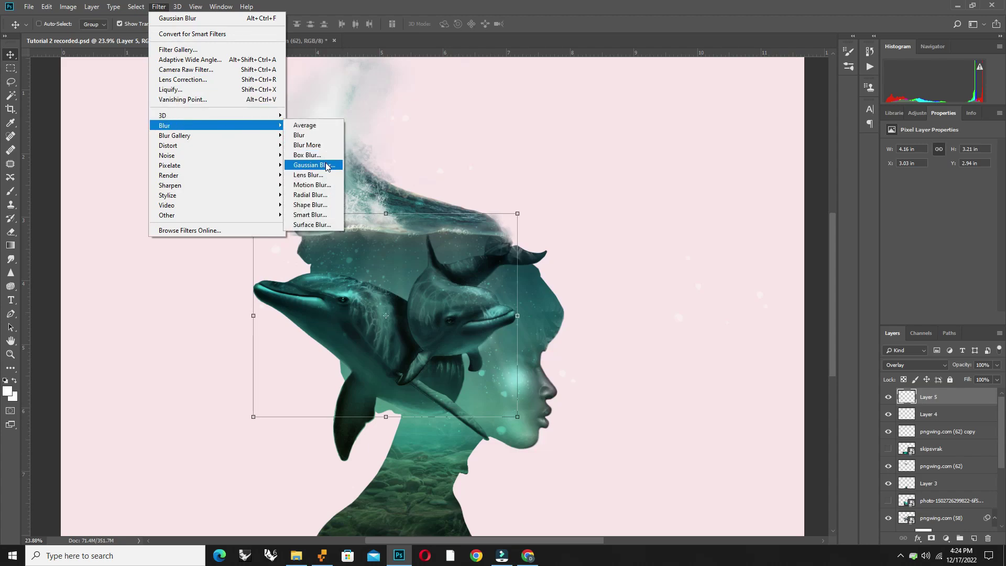
{"action": "left_click", "coordinate": [314, 165]}
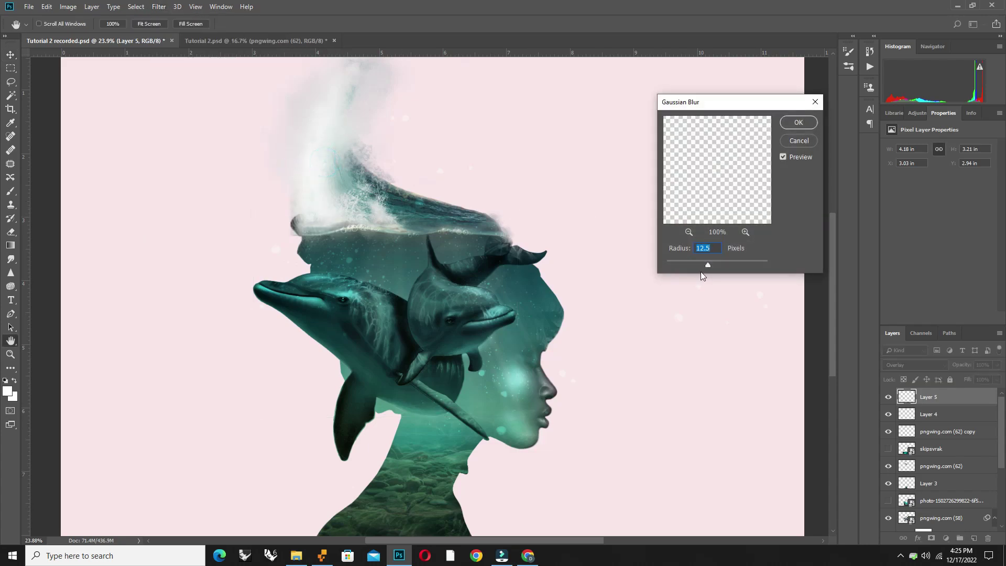
{"action": "left_click", "coordinate": [707, 262]}
{"action": "left_click", "coordinate": [805, 130]}
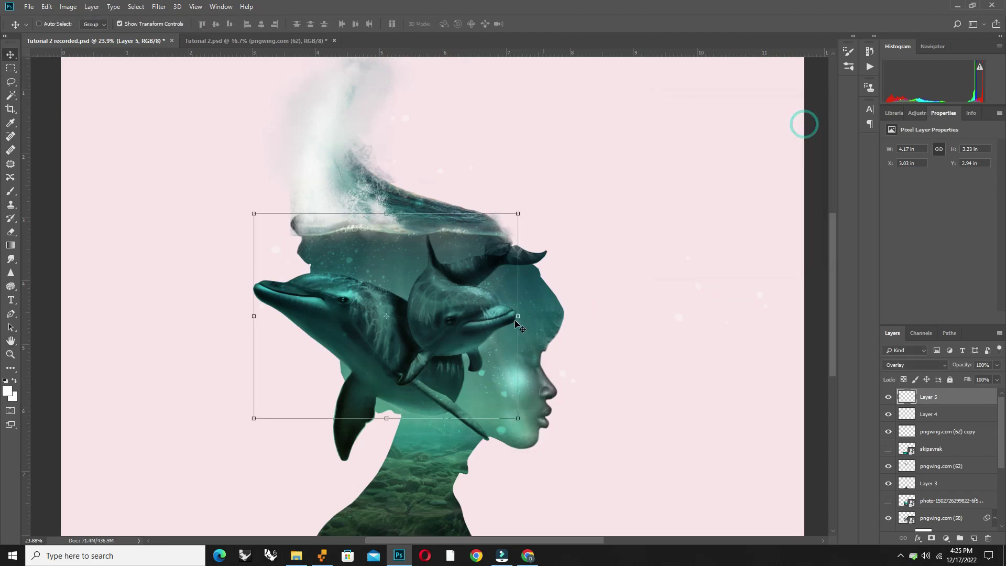
{"action": "scroll", "coordinate": [321, 309], "scroll_direction": "up", "scroll_amount": 5}
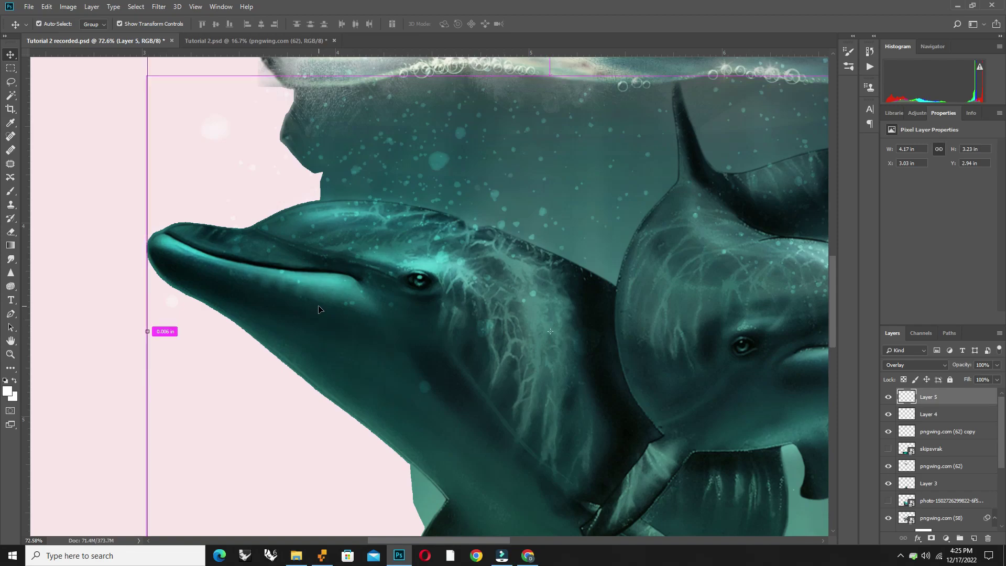
{"action": "scroll", "coordinate": [320, 309], "scroll_direction": "down", "scroll_amount": 1}
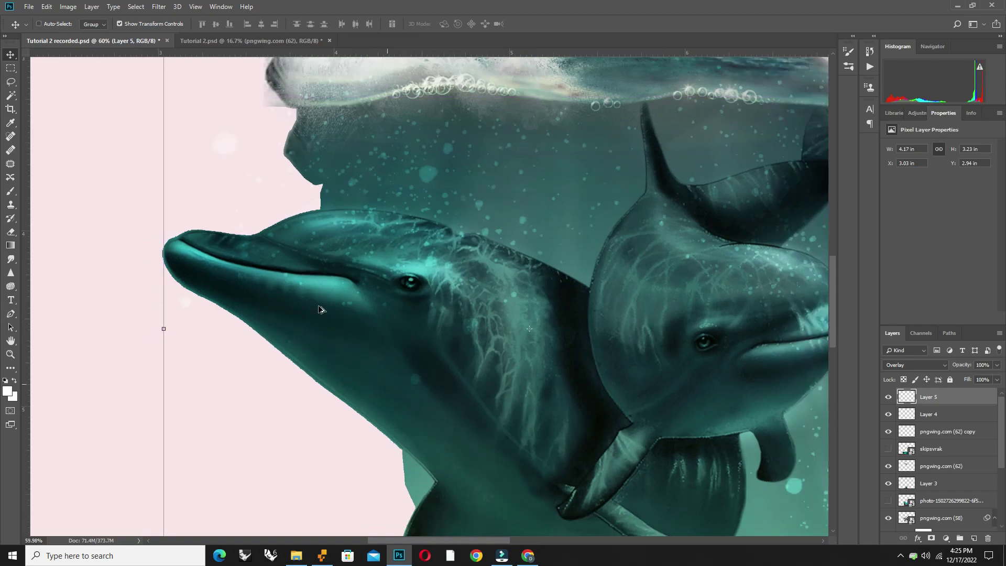
{"action": "scroll", "coordinate": [321, 309], "scroll_direction": "down", "scroll_amount": 2}
{"action": "scroll", "coordinate": [321, 309], "scroll_direction": "down", "scroll_amount": 1}
{"action": "scroll", "coordinate": [419, 273], "scroll_direction": "down", "scroll_amount": 1}
{"action": "scroll", "coordinate": [419, 274], "scroll_direction": "down", "scroll_amount": 1}
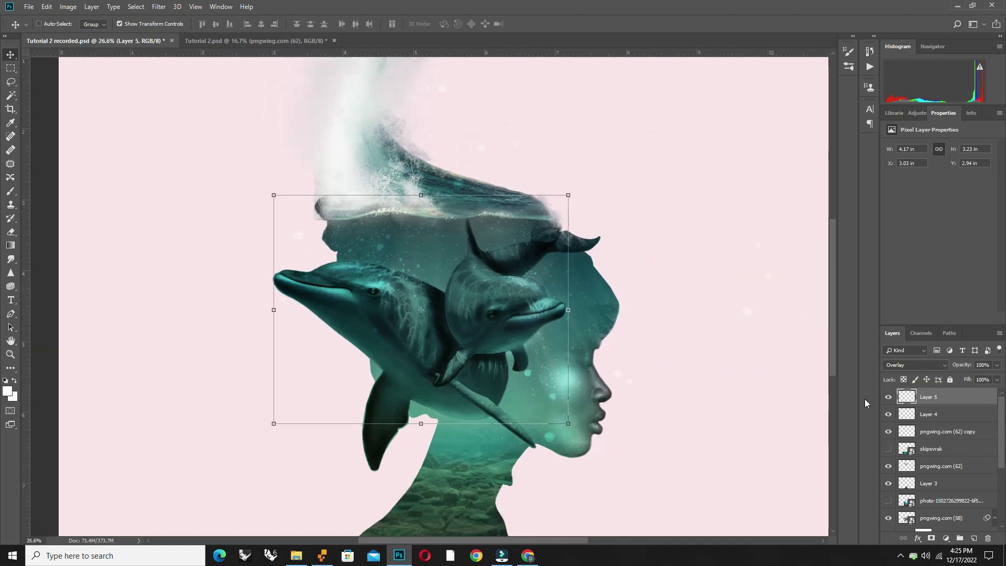
Toggle Layer 5's visibility off and on to compare the blurred glow.
{"action": "left_click", "coordinate": [888, 398]}
{"action": "left_click", "coordinate": [888, 398]}
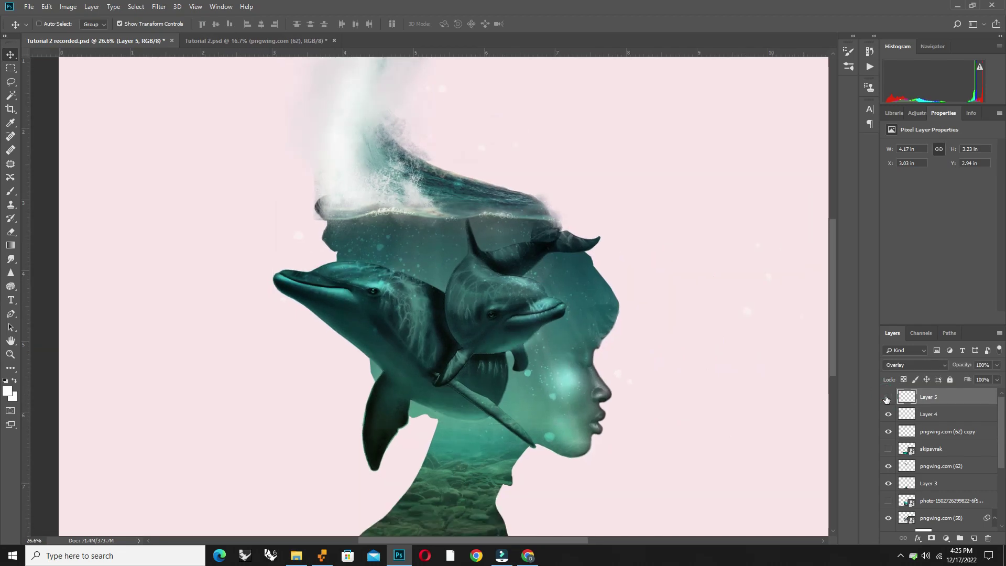
{"action": "scroll", "coordinate": [556, 304], "scroll_direction": "down", "scroll_amount": 1}
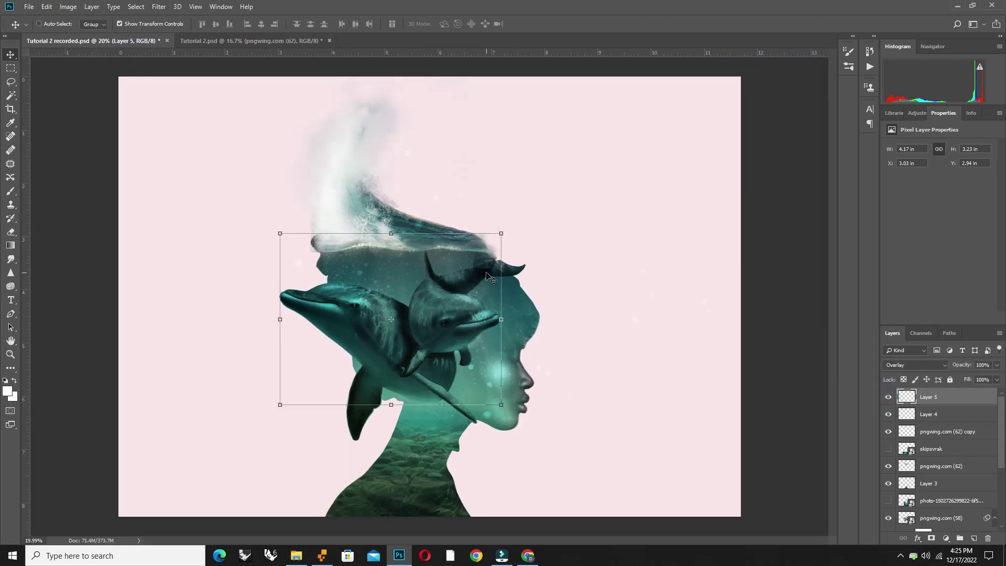
{"action": "scroll", "coordinate": [398, 310], "scroll_direction": "up", "scroll_amount": 1}
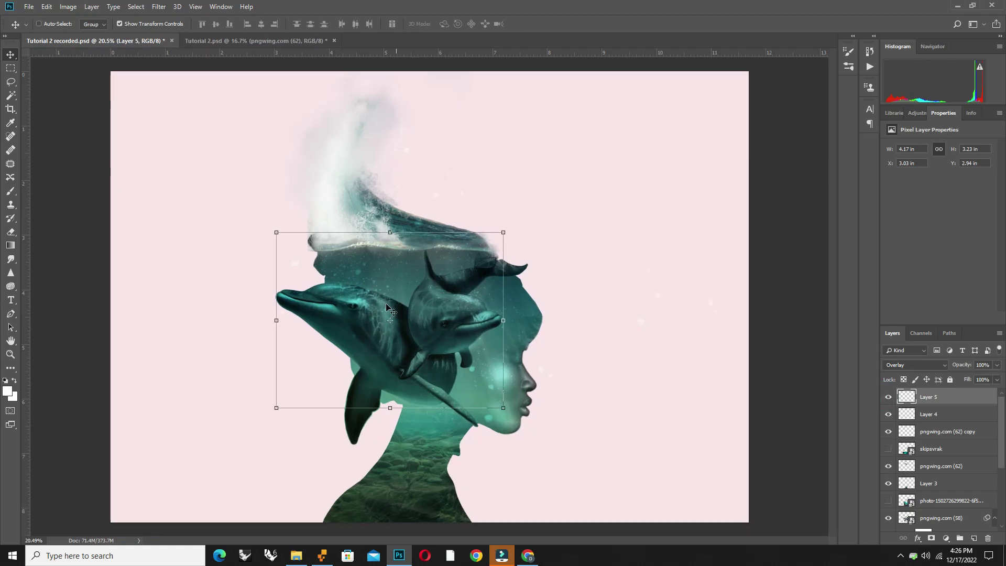
{"action": "scroll", "coordinate": [307, 338], "scroll_direction": "up", "scroll_amount": 1}
{"action": "scroll", "coordinate": [306, 339], "scroll_direction": "up", "scroll_amount": 1}
{"action": "scroll", "coordinate": [266, 298], "scroll_direction": "up", "scroll_amount": 1}
{"action": "scroll", "coordinate": [268, 293], "scroll_direction": "up", "scroll_amount": 1}
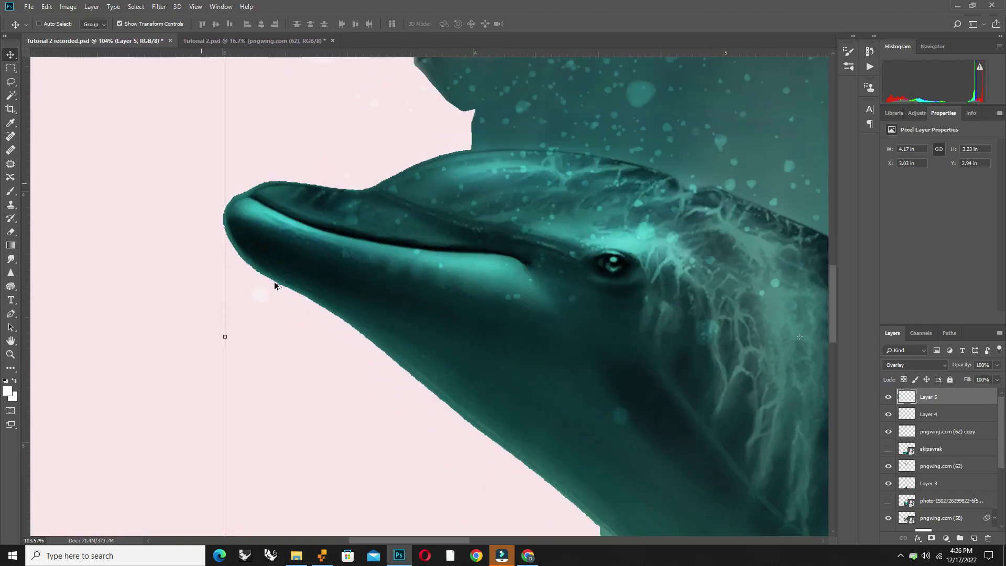
{"action": "scroll", "coordinate": [275, 287], "scroll_direction": "up", "scroll_amount": 1}
On Layer 2, soften the dolphin's jagged upper snout edge with a small, low-opacity eraser.
{"action": "right_click", "coordinate": [332, 283]}
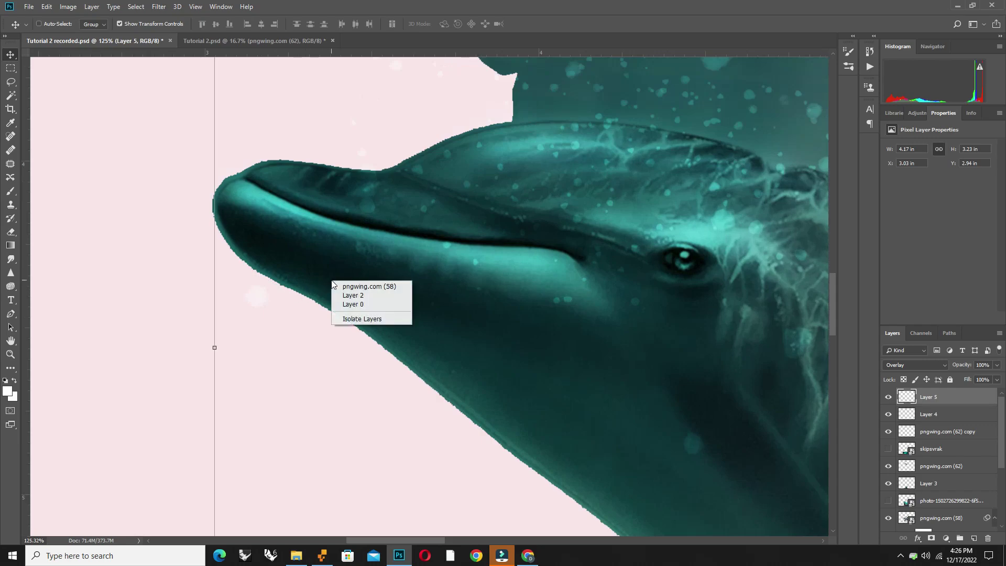
{"action": "left_click", "coordinate": [352, 296]}
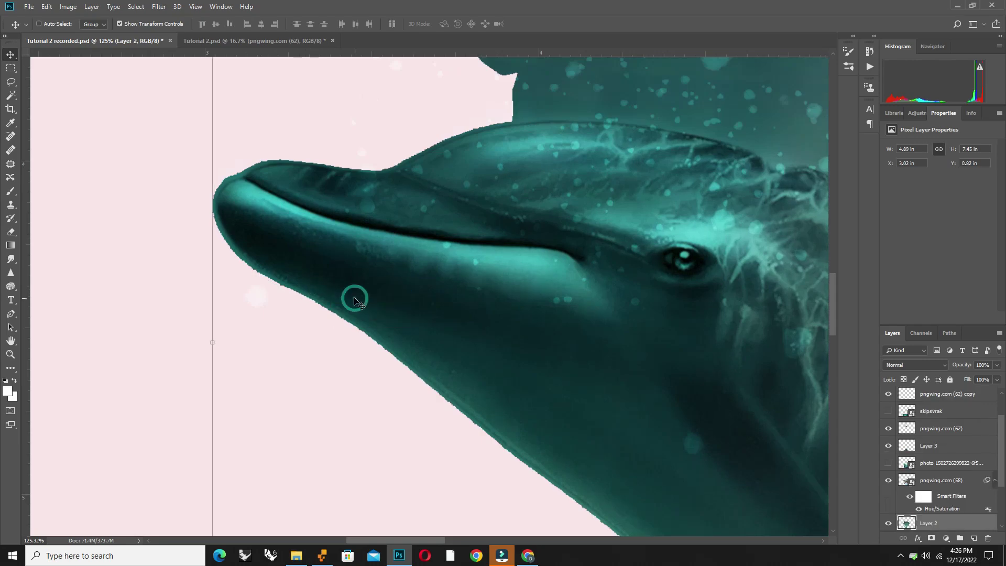
{"action": "left_click", "coordinate": [10, 233]}
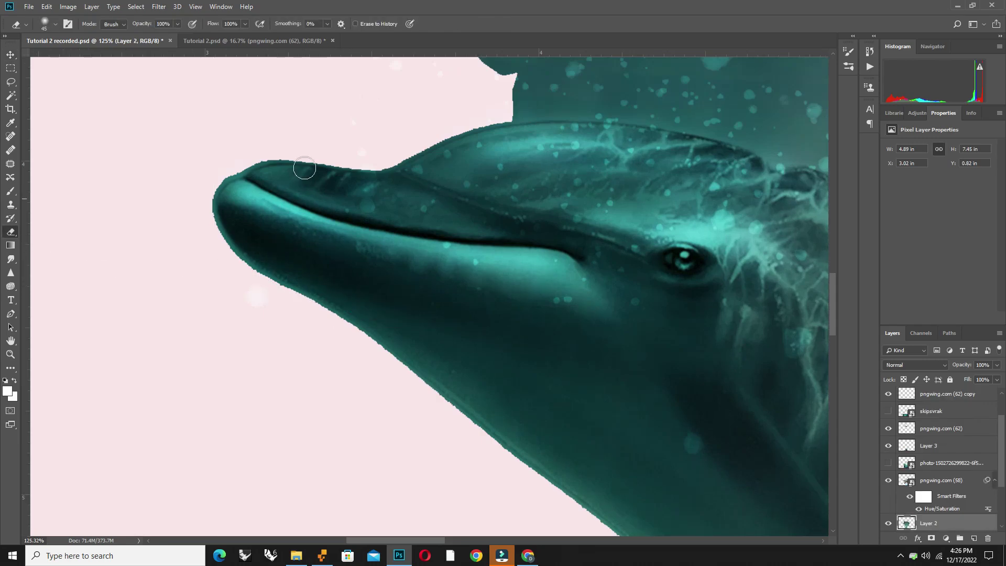
{"action": "scroll", "coordinate": [307, 147], "scroll_direction": "up", "scroll_amount": 4}
{"action": "right_click", "coordinate": [568, 118]}
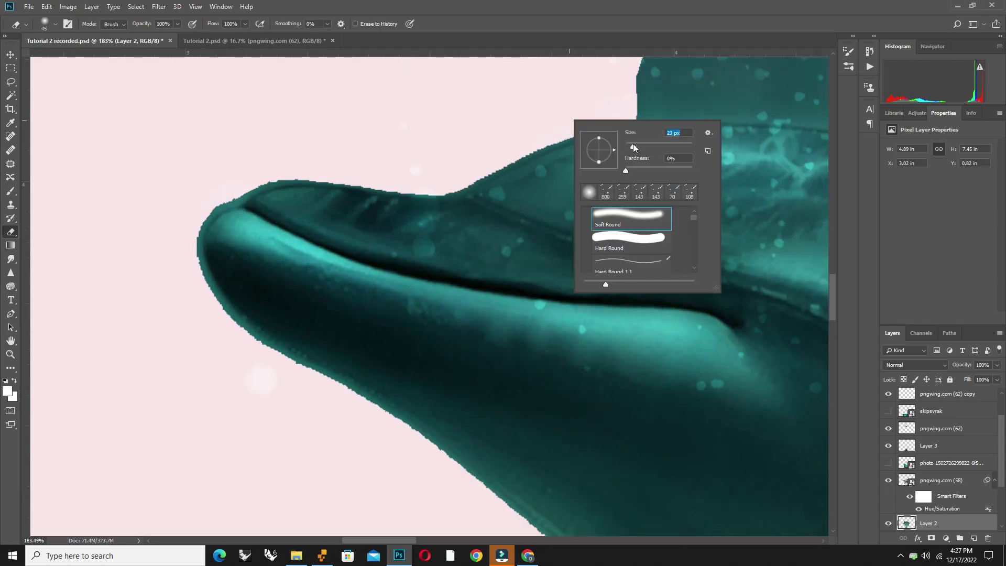
{"action": "left_click", "coordinate": [633, 146]}
{"action": "left_click", "coordinate": [178, 24]}
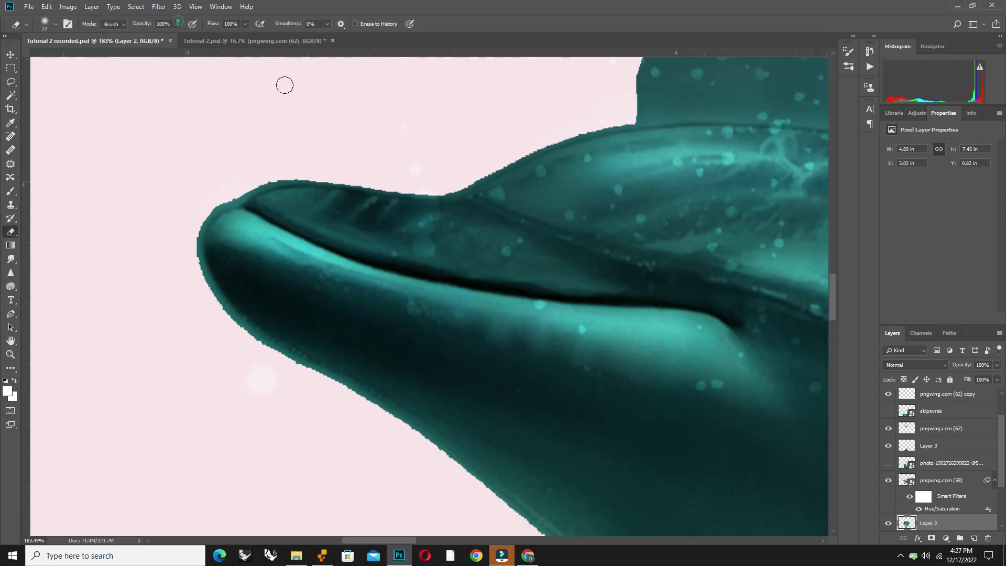
{"action": "left_click_drag", "start_coordinate": [606, 124], "coordinate": [220, 200]}
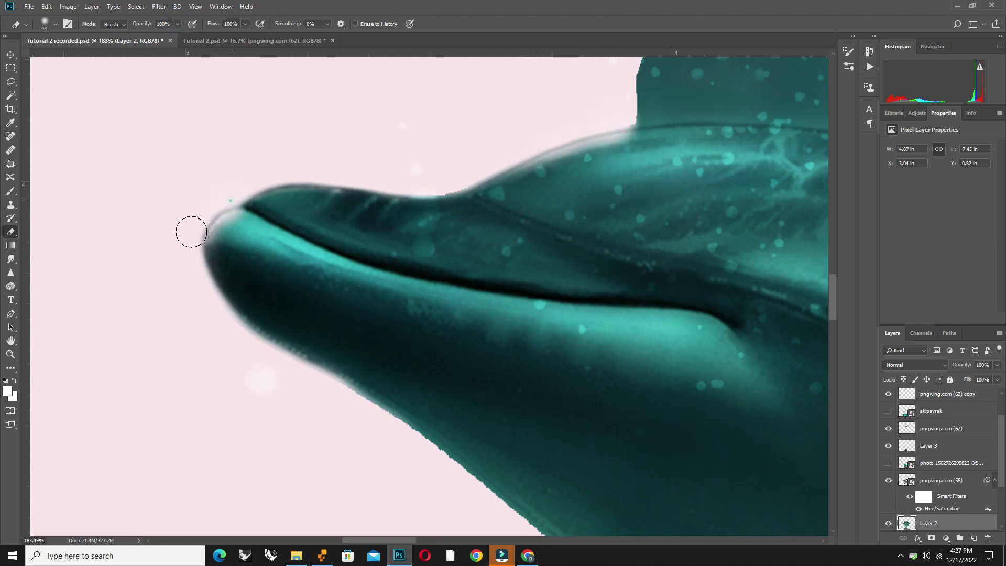
Erase the leftover teal patch in the fin corner.
{"action": "scroll", "coordinate": [189, 227], "scroll_direction": "down", "scroll_amount": 3}
{"action": "scroll", "coordinate": [400, 370], "scroll_direction": "down", "scroll_amount": 3}
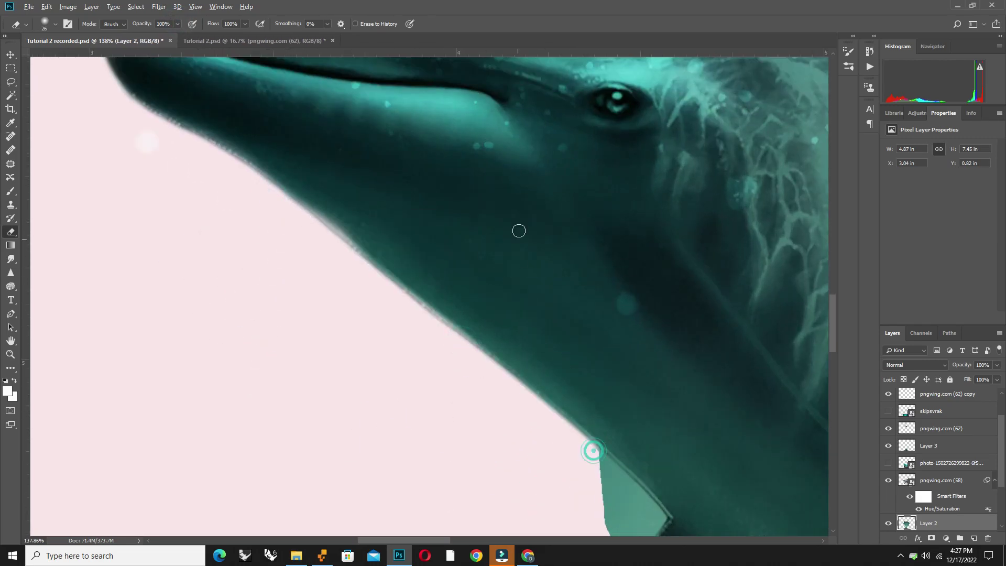
{"action": "scroll", "coordinate": [519, 231], "scroll_direction": "up", "scroll_amount": 2}
{"action": "left_click_drag", "start_coordinate": [587, 355], "coordinate": [555, 348]}
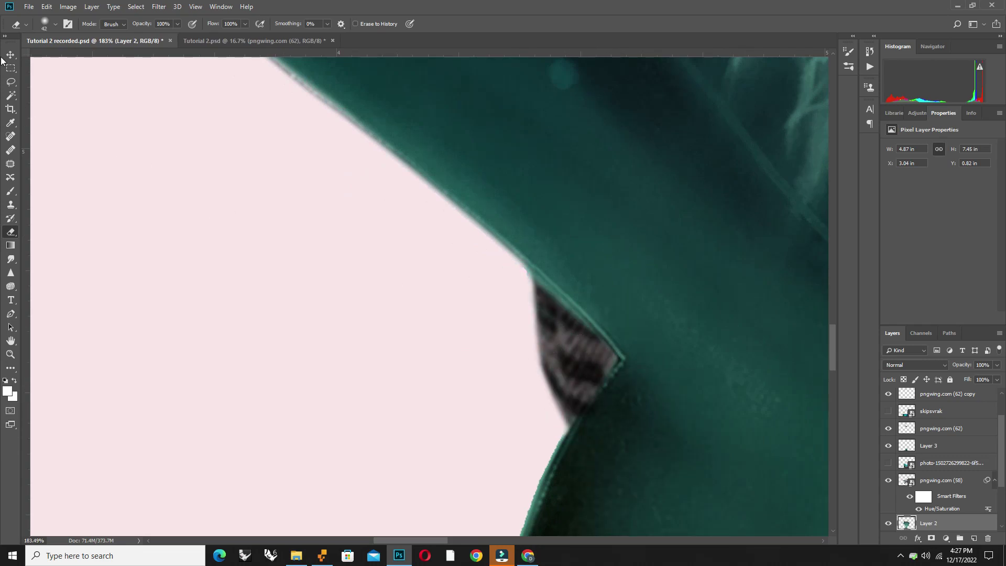
{"action": "left_click", "coordinate": [577, 367], "text": "ctrl"}
{"action": "mouse_move", "coordinate": [540, 294]}
{"action": "left_mouse_down"}
{"action": "mouse_move", "coordinate": [554, 427]}
{"action": "mouse_move", "coordinate": [553, 373]}
{"action": "left_mouse_up"}
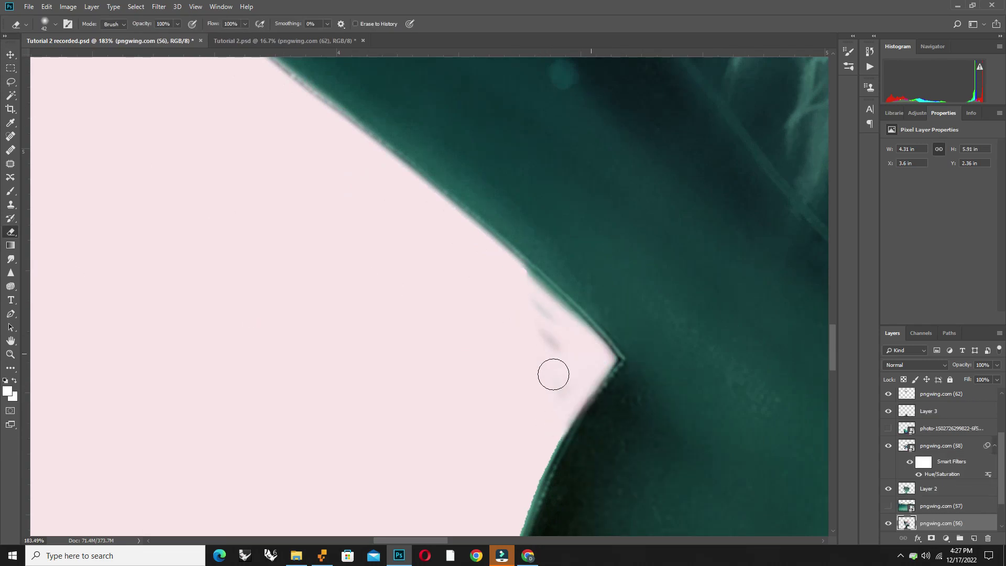
{"action": "left_click", "coordinate": [580, 328], "text": "ctrl"}
Clean up the fin edges and soften the lower fin against the pink background.
{"action": "scroll", "coordinate": [544, 214], "scroll_direction": "down", "scroll_amount": 2}
{"action": "left_click_drag", "start_coordinate": [539, 154], "coordinate": [456, 344]}
{"action": "scroll", "coordinate": [456, 343], "scroll_direction": "down", "scroll_amount": 2}
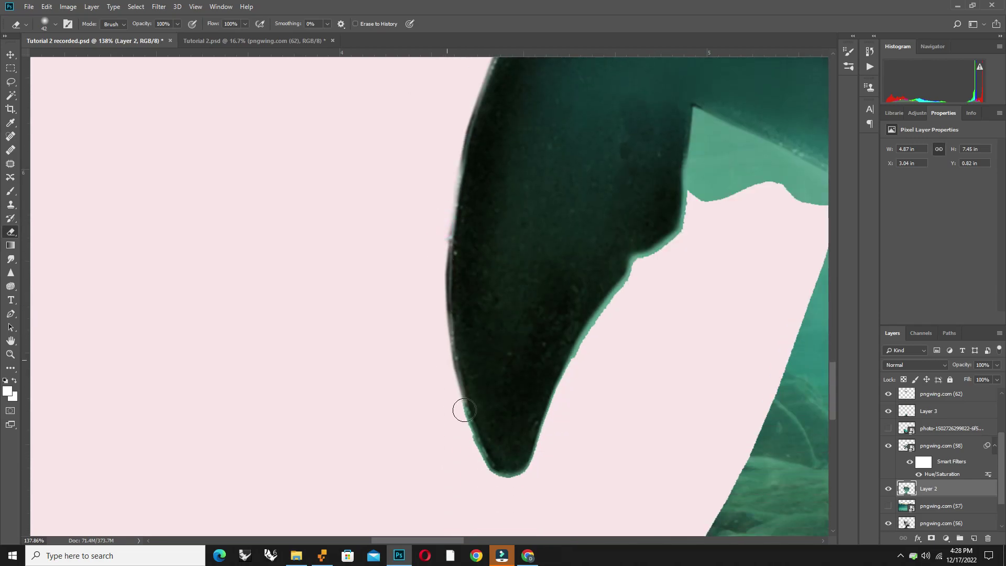
{"action": "left_click_drag", "start_coordinate": [461, 409], "coordinate": [680, 225]}
{"action": "scroll", "coordinate": [599, 271], "scroll_direction": "right", "scroll_amount": 3}
{"action": "scroll", "coordinate": [382, 243], "scroll_direction": "down", "scroll_amount": 3}
{"action": "scroll", "coordinate": [354, 173], "scroll_direction": "down", "scroll_amount": 2}
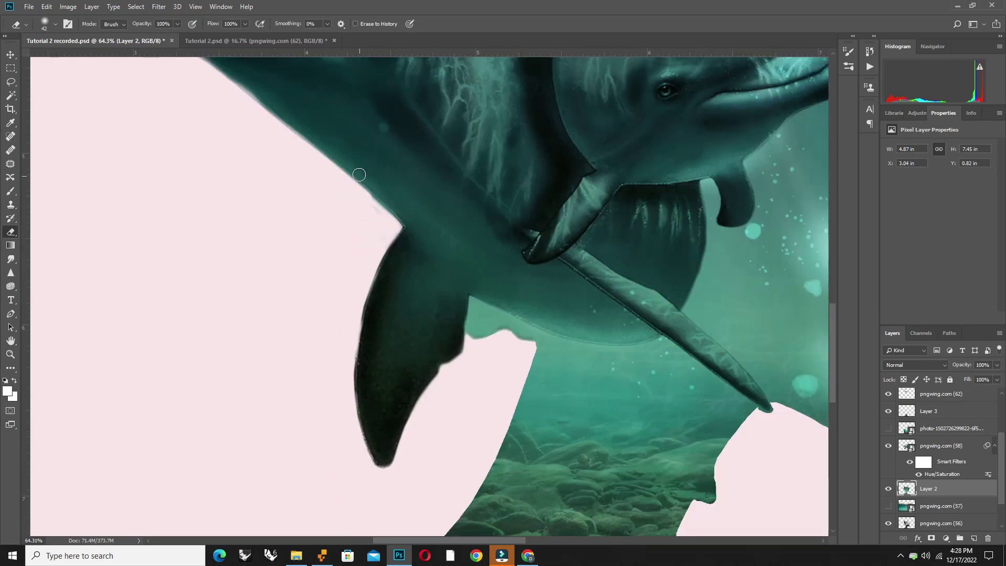
{"action": "scroll", "coordinate": [503, 386], "scroll_direction": "up", "scroll_amount": 3}
{"action": "scroll", "coordinate": [265, 238], "scroll_direction": "up", "scroll_amount": 2}
{"action": "scroll", "coordinate": [264, 238], "scroll_direction": "up", "scroll_amount": 3}
{"action": "scroll", "coordinate": [366, 218], "scroll_direction": "up", "scroll_amount": 2}
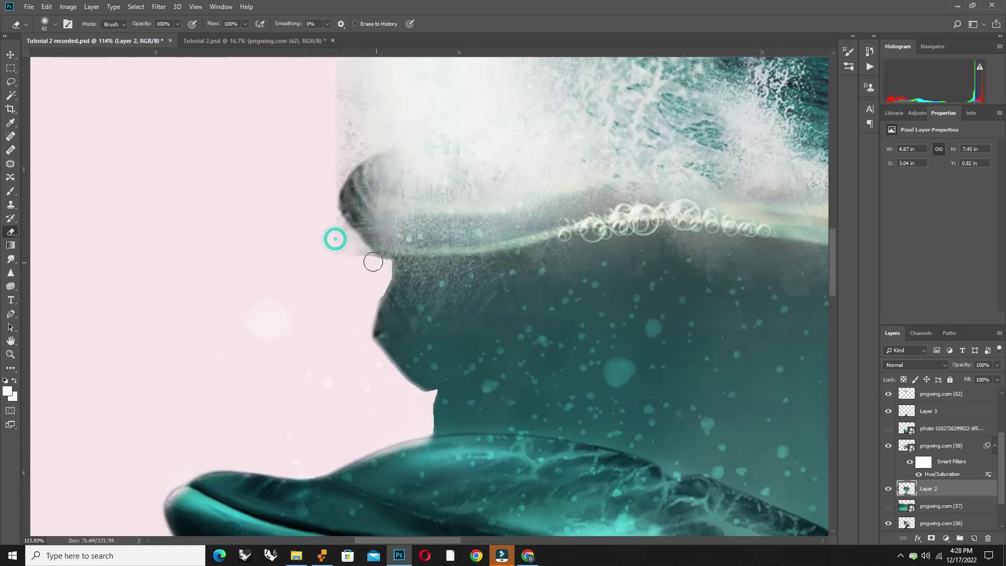
{"action": "scroll", "coordinate": [332, 236], "scroll_direction": "up", "scroll_amount": 1}
Select the wave layer pngwing.com (62), then the background Layer 0.
{"action": "left_click", "coordinate": [398, 283], "text": "ctrl"}
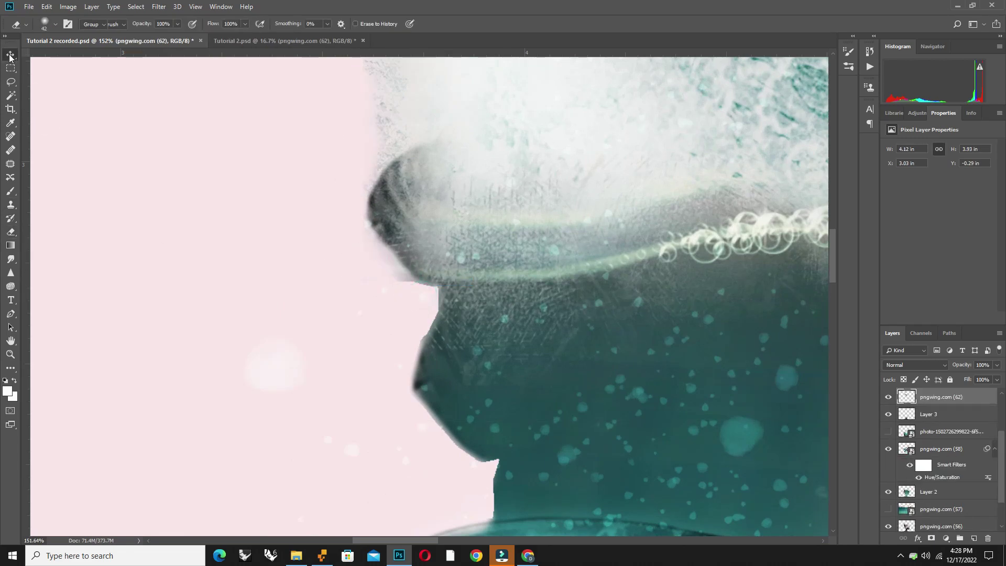
{"action": "left_click", "coordinate": [357, 171], "text": "ctrl"}
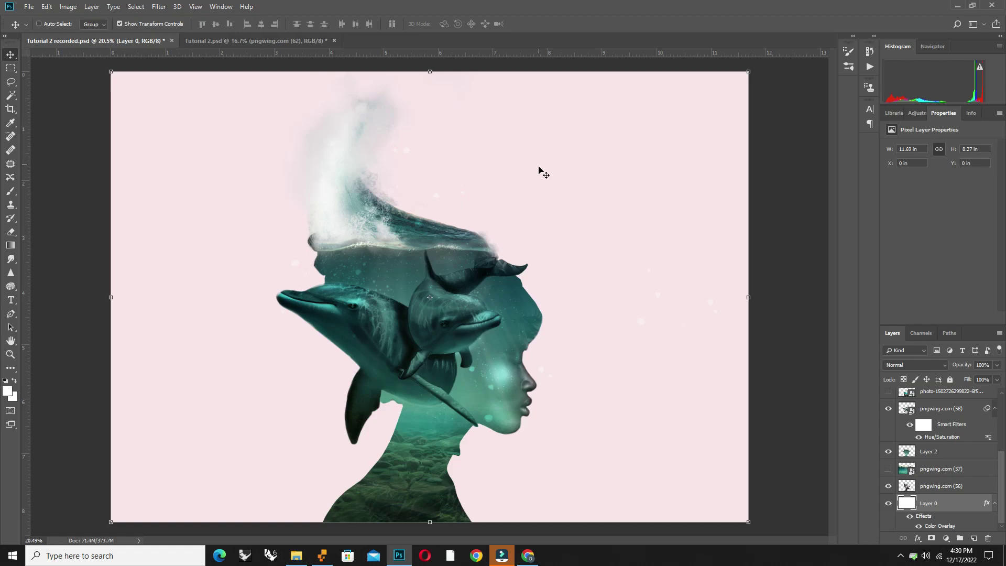
{"action": "left_click", "coordinate": [582, 220], "text": "ctrl"}
Nudge the hue of Layer 0's pink Color Overlay and raise its opacity.
{"action": "double_click", "coordinate": [936, 526]}
{"action": "left_click", "coordinate": [840, 166]}
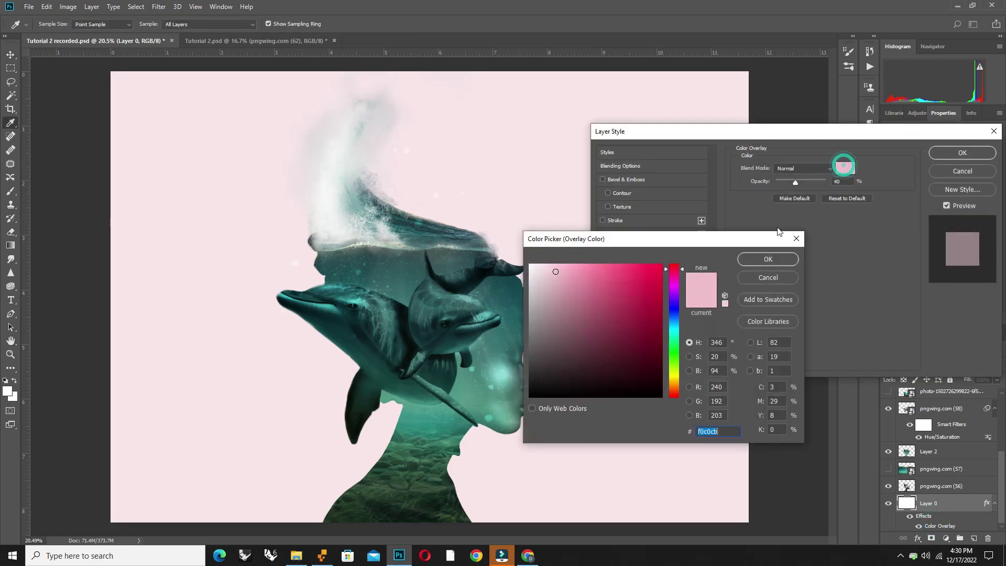
{"action": "left_click", "coordinate": [670, 268]}
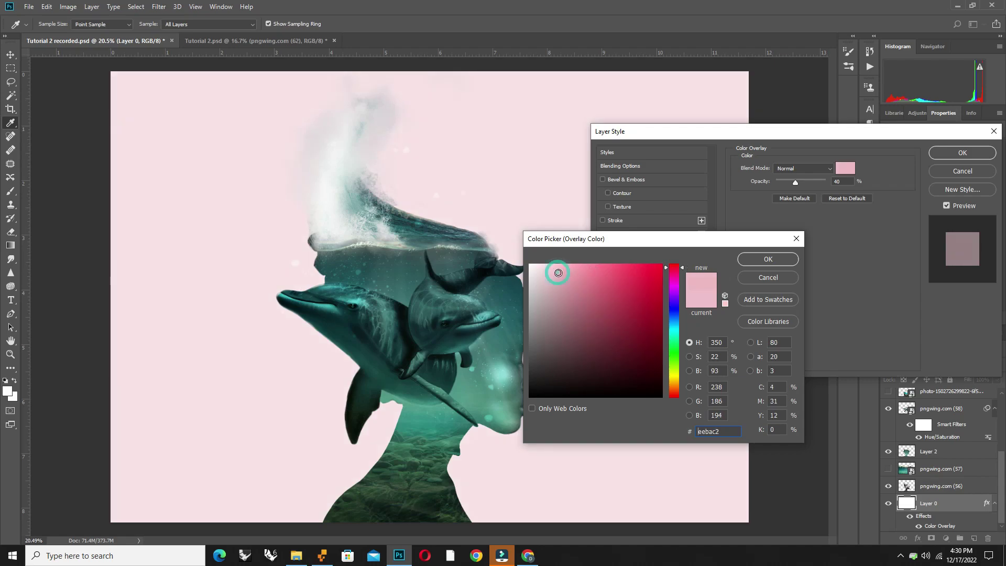
{"action": "left_click", "coordinate": [768, 259]}
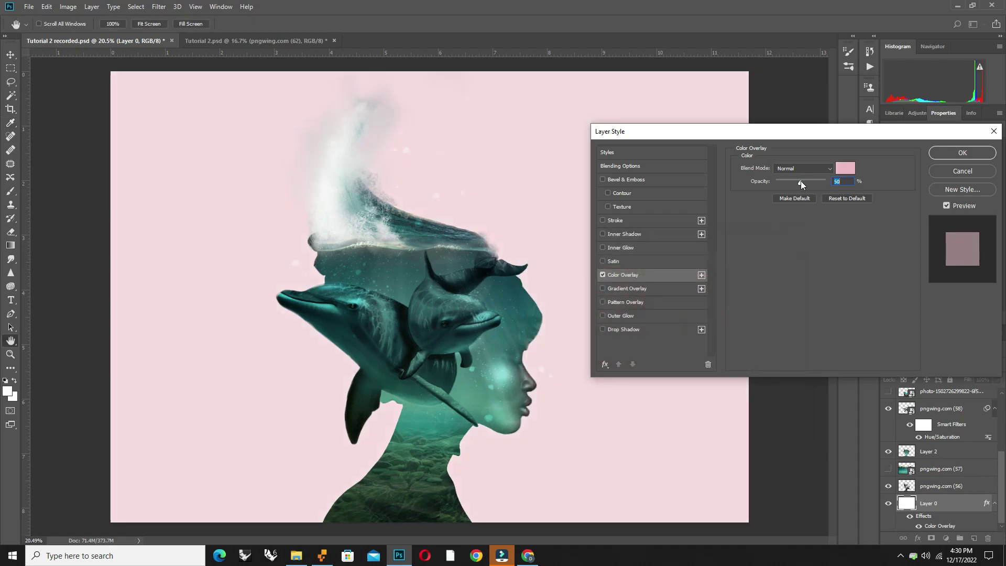
{"action": "left_click_drag", "start_coordinate": [796, 181], "coordinate": [808, 183]}
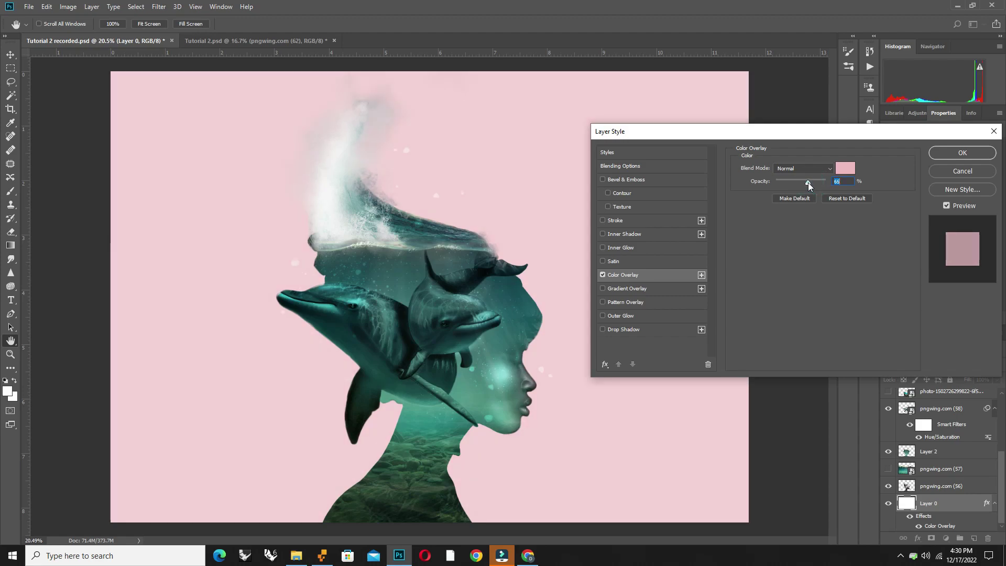
{"action": "left_click", "coordinate": [967, 156]}
{"action": "left_click", "coordinate": [594, 284]}
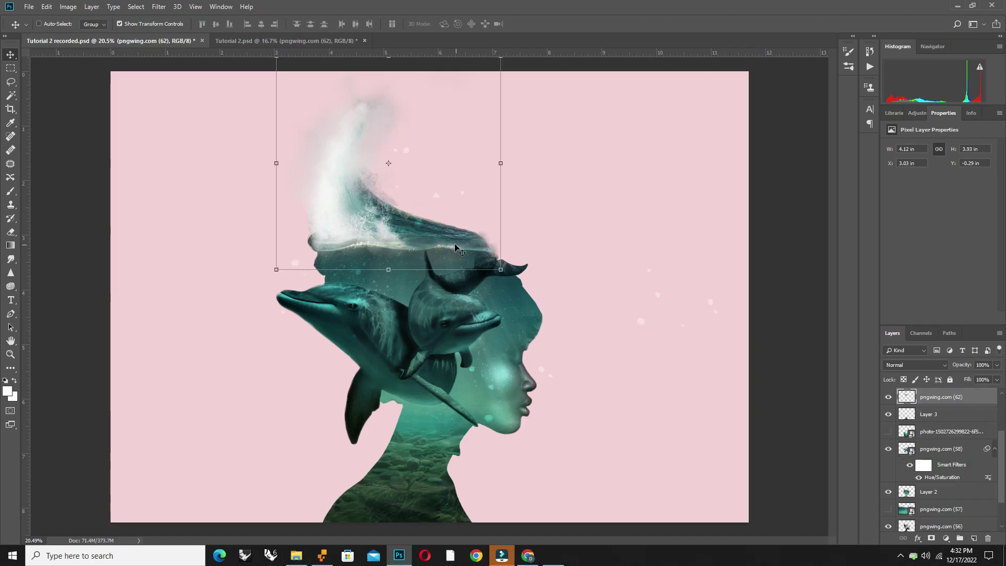
Lower the Lightness and Saturation of pngwing.com (62) using Hue/Saturation.
{"action": "left_click", "coordinate": [447, 237]}
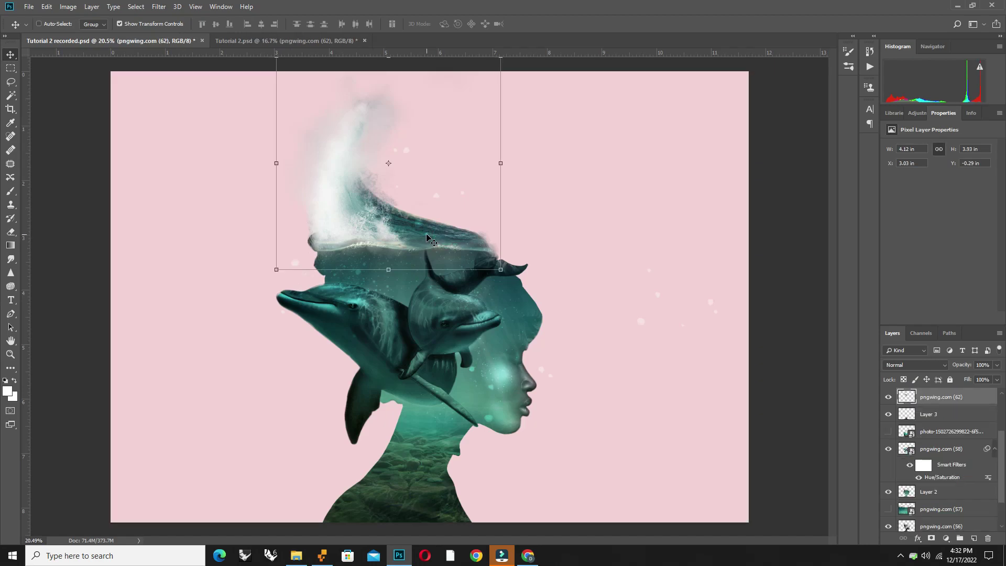
{"action": "left_click", "coordinate": [72, 10]}
{"action": "left_click", "coordinate": [82, 33]}
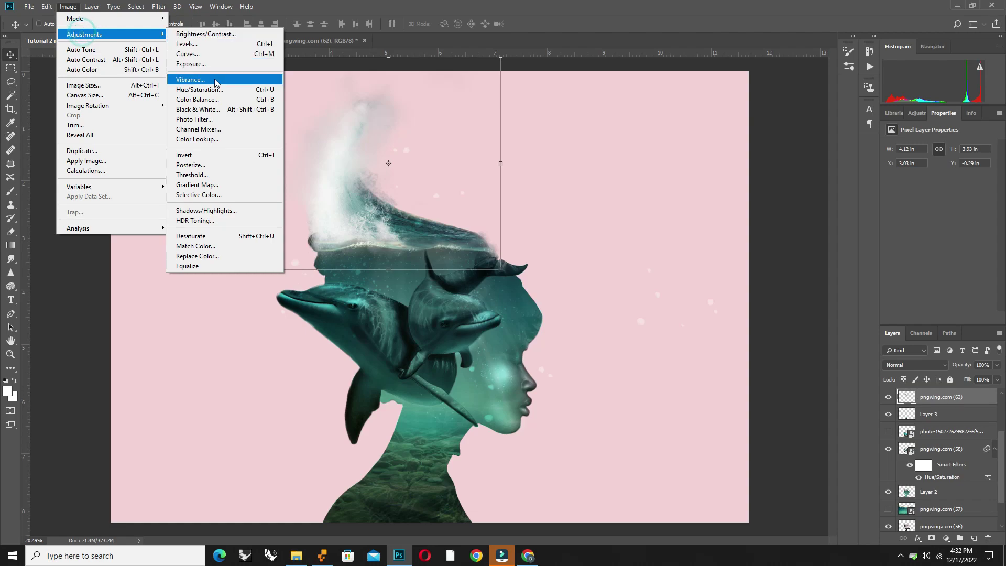
{"action": "left_click", "coordinate": [207, 89]}
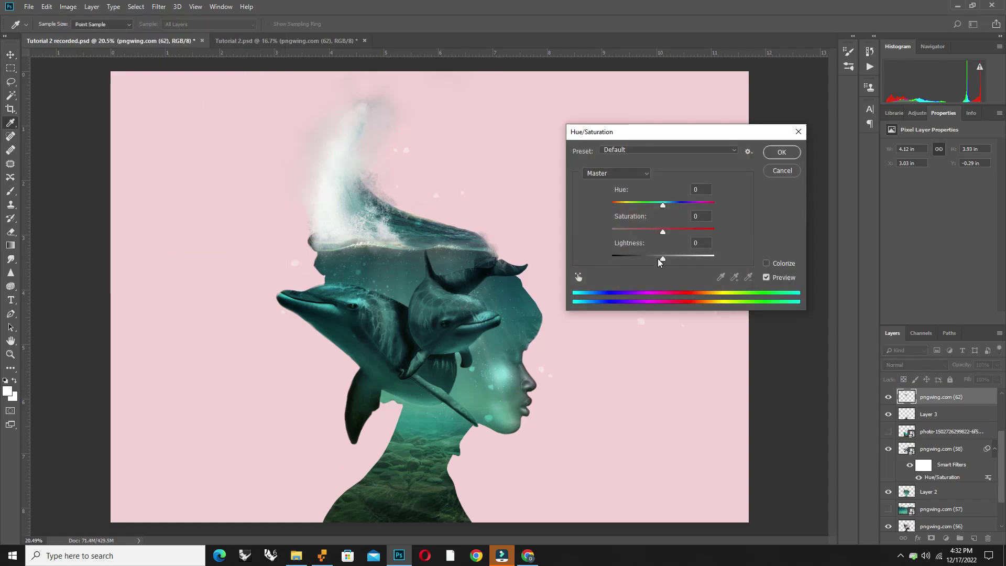
{"action": "left_click_drag", "start_coordinate": [658, 259], "coordinate": [656, 258]}
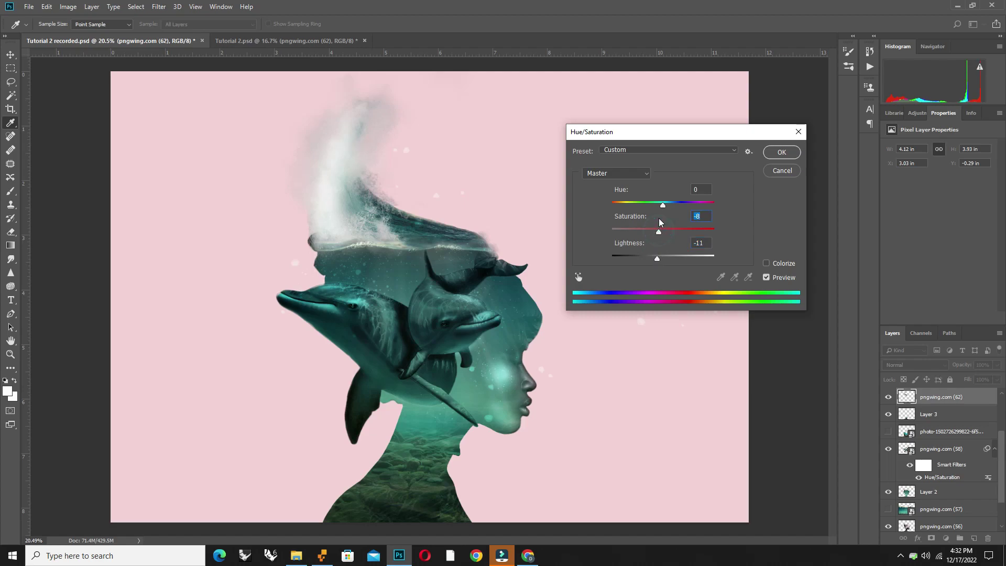
{"action": "left_click", "coordinate": [782, 153]}
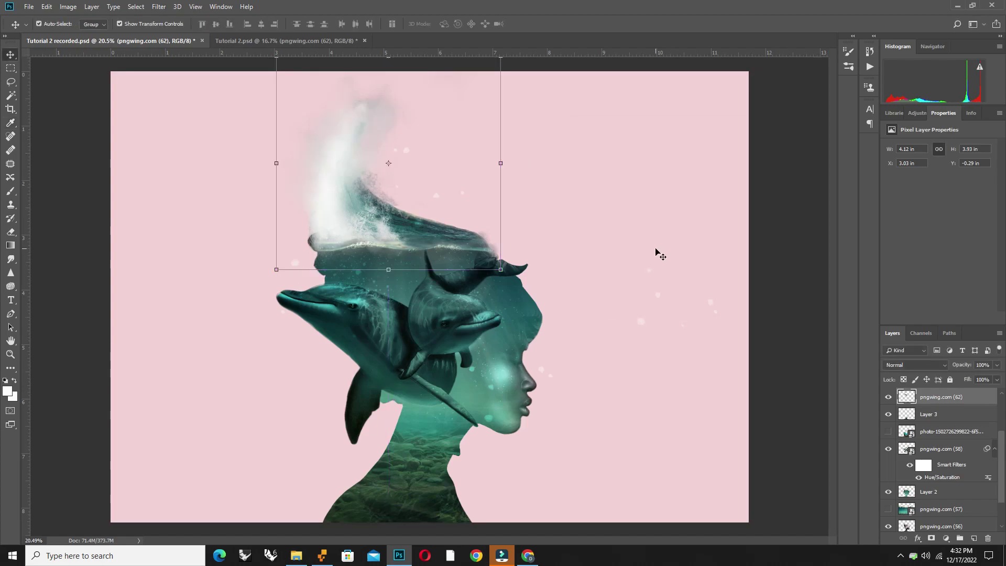
Fade the white splash on pngwing.com (62) copy with a low-opacity eraser, then add a new layer.
{"action": "left_click", "coordinate": [326, 207]}
{"action": "left_click", "coordinate": [971, 398]}
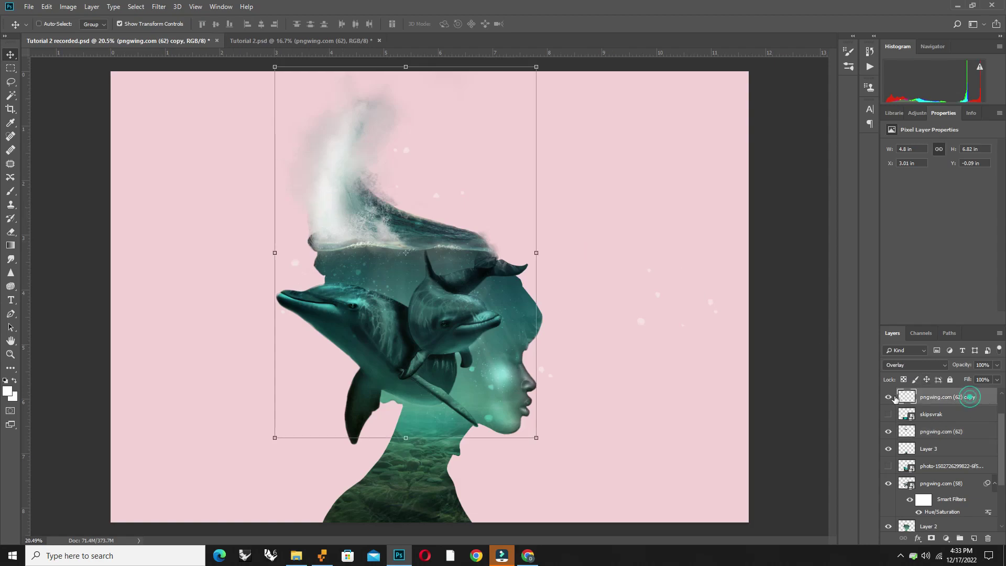
{"action": "left_click", "coordinate": [11, 231]}
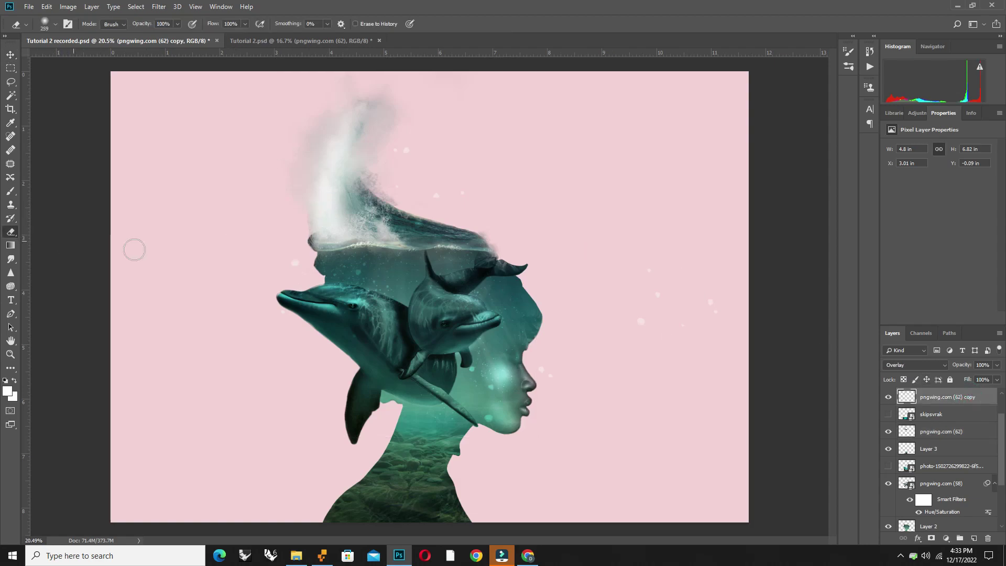
{"action": "mouse_move", "coordinate": [305, 193]}
{"action": "left_mouse_down"}
{"action": "mouse_move", "coordinate": [314, 191]}
{"action": "mouse_move", "coordinate": [310, 225]}
{"action": "mouse_move", "coordinate": [317, 139]}
{"action": "left_mouse_up"}
{"action": "key", "text": "2"}
{"action": "key", "text": "3"}
{"action": "left_click", "coordinate": [348, 128]}
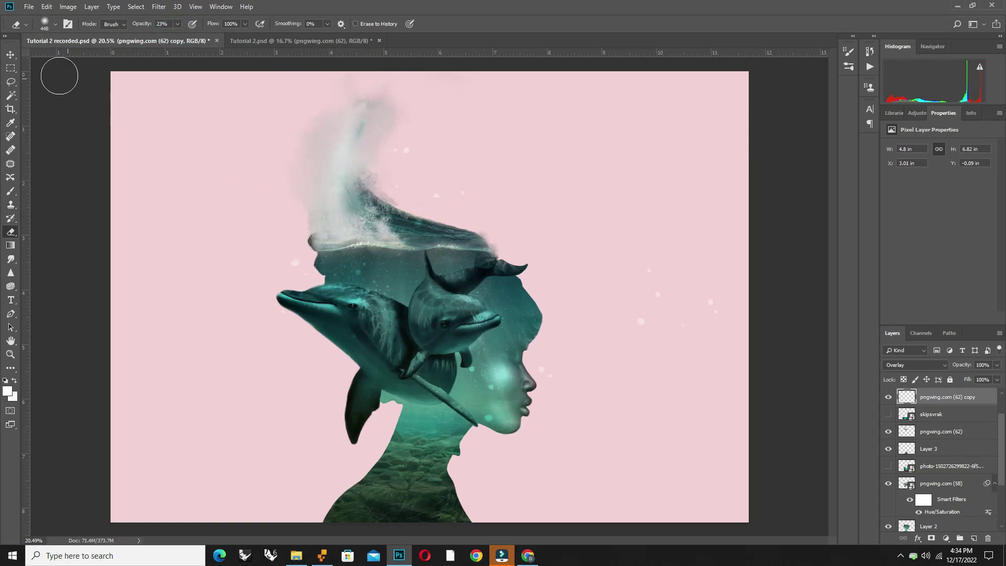
{"action": "left_click", "coordinate": [10, 54]}
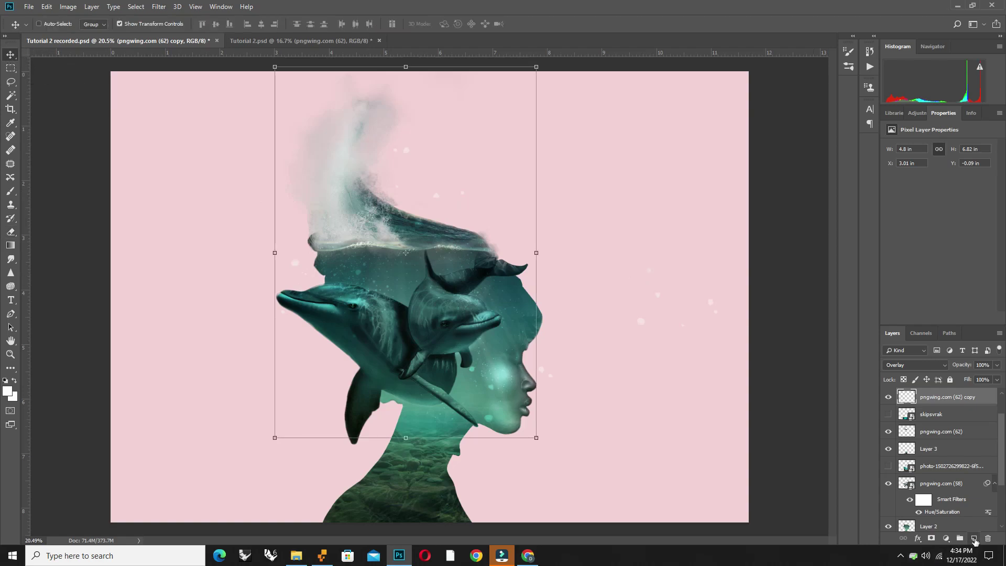
{"action": "left_click", "coordinate": [975, 538]}
Choose a soft round brush at about 228 px with white as the foreground colour.
{"action": "left_click", "coordinate": [11, 191]}
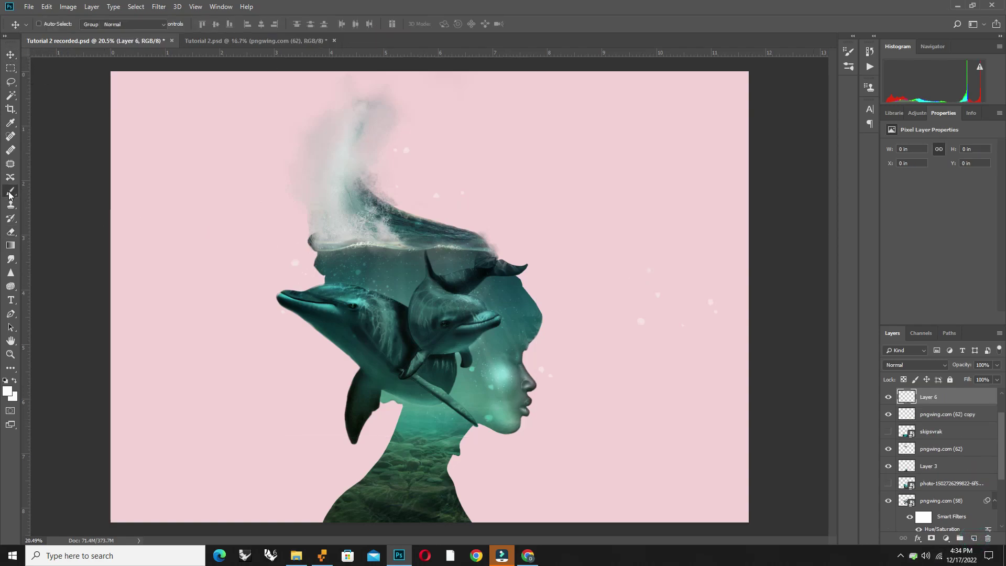
{"action": "right_click", "coordinate": [328, 258]}
{"action": "left_click", "coordinate": [355, 317]}
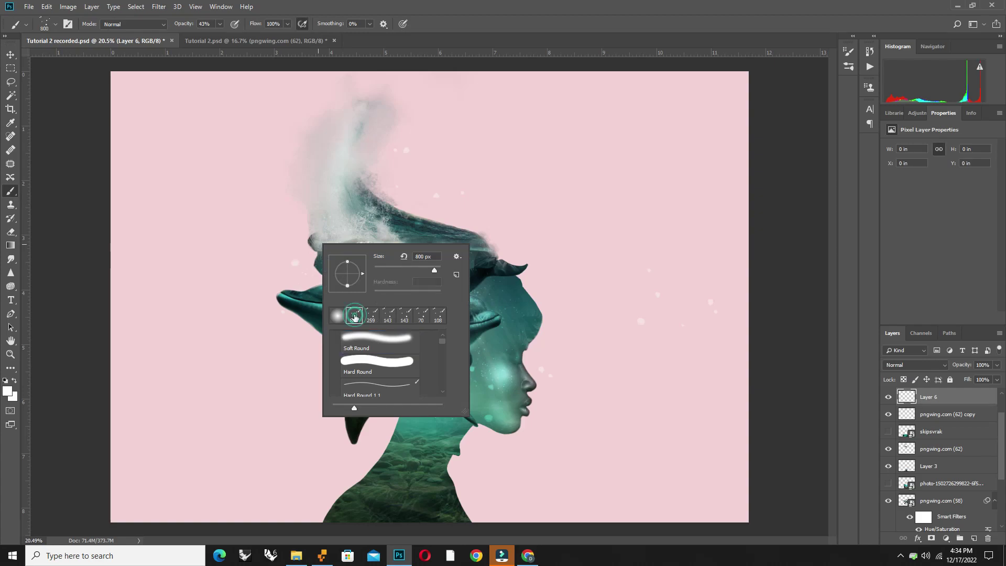
{"action": "right_click", "coordinate": [338, 235]}
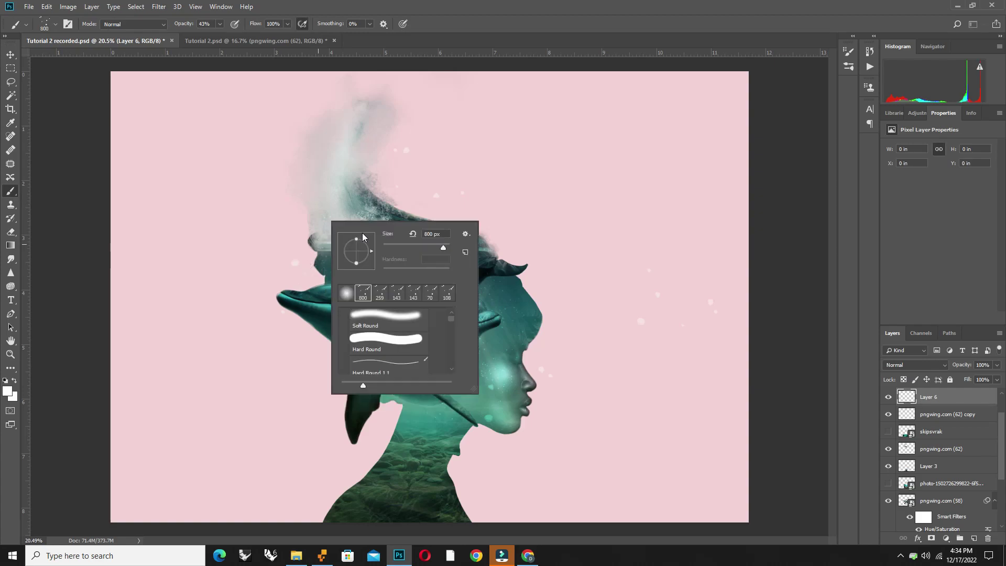
{"action": "left_click", "coordinate": [434, 247]}
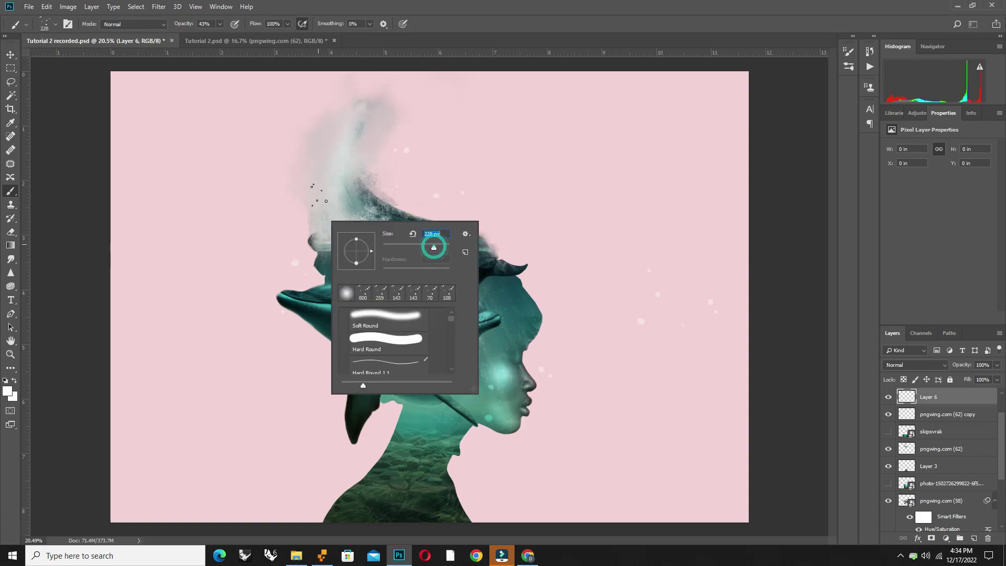
{"action": "left_click", "coordinate": [7, 390]}
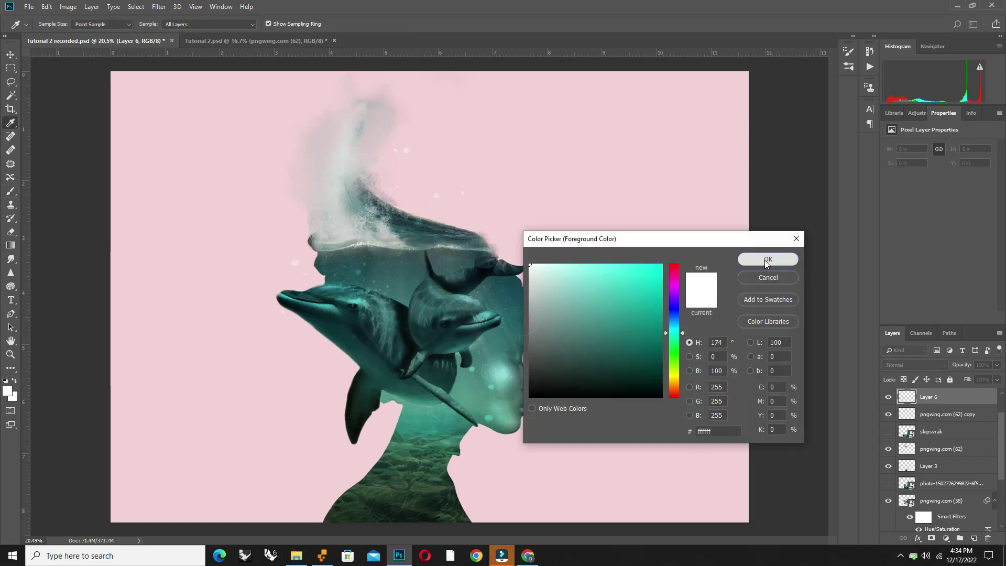
{"action": "left_click", "coordinate": [768, 258]}
Soften the wave crest with white mist on Layer 6 and blend it as Overlay.
{"action": "scroll", "coordinate": [359, 108], "scroll_direction": "up", "scroll_amount": 3}
{"action": "scroll", "coordinate": [336, 181], "scroll_direction": "up", "scroll_amount": 3}
{"action": "scroll", "coordinate": [338, 261], "scroll_direction": "up", "scroll_amount": 2}
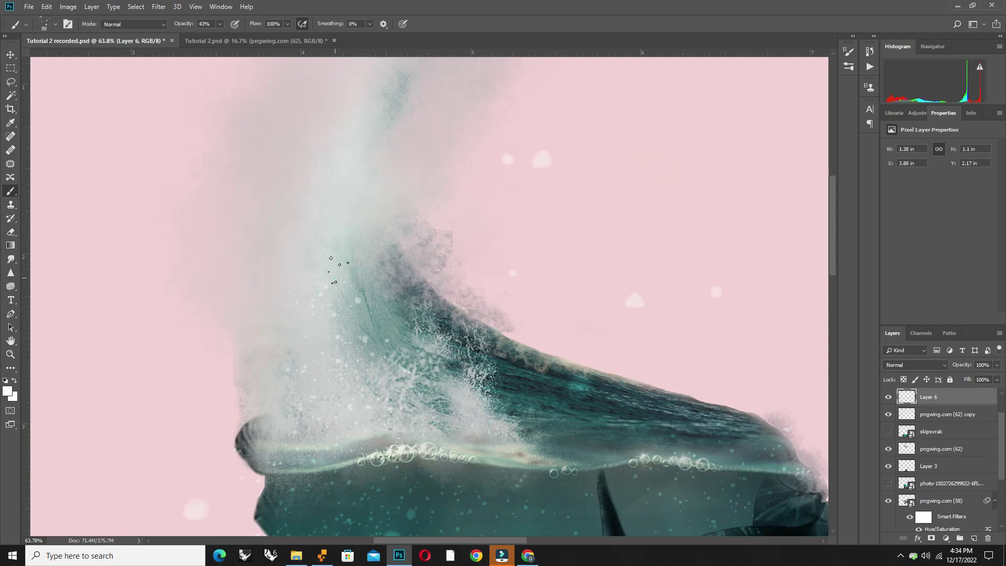
{"action": "scroll", "coordinate": [349, 315], "scroll_direction": "down", "scroll_amount": 1}
{"action": "scroll", "coordinate": [361, 262], "scroll_direction": "up", "scroll_amount": 2}
{"action": "right_click", "coordinate": [384, 215]}
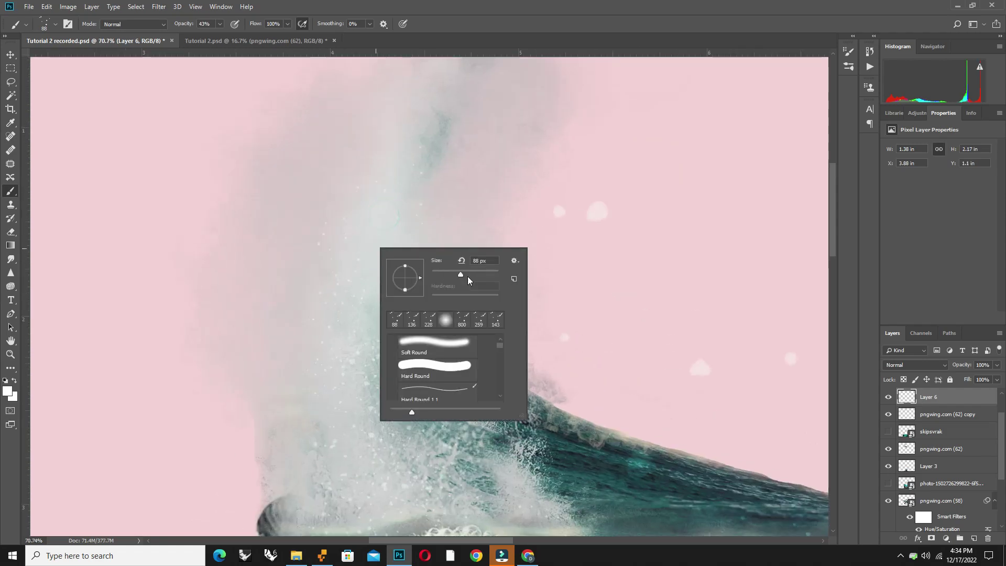
{"action": "key", "text": "Return"}
{"action": "scroll", "coordinate": [335, 461], "scroll_direction": "down", "scroll_amount": 2}
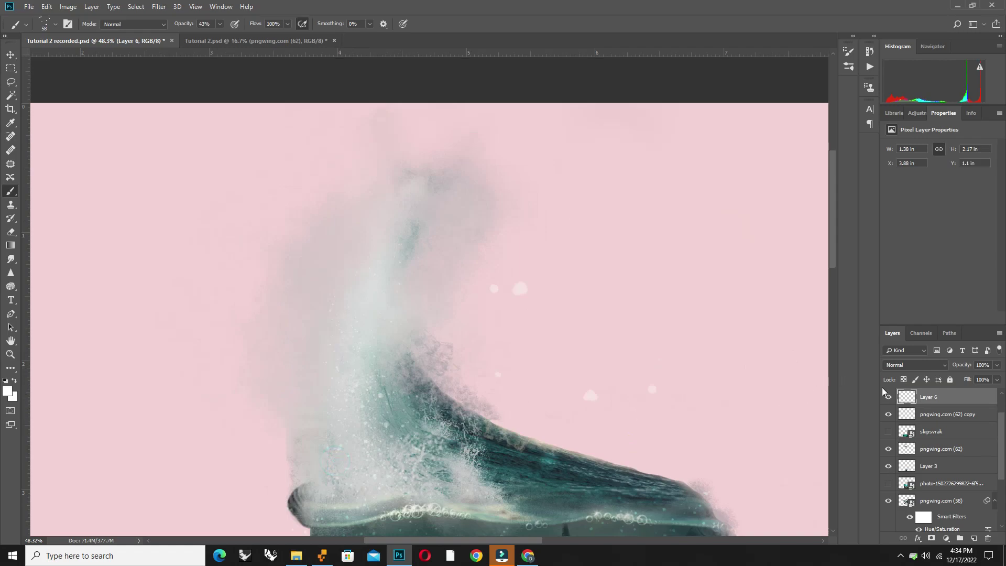
{"action": "left_click", "coordinate": [932, 361]}
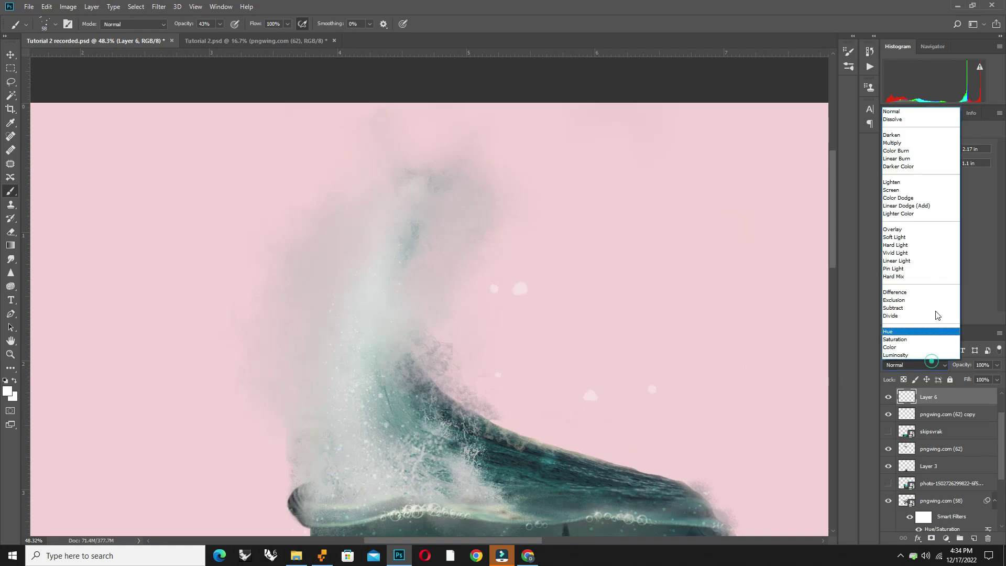
{"action": "left_click", "coordinate": [909, 231]}
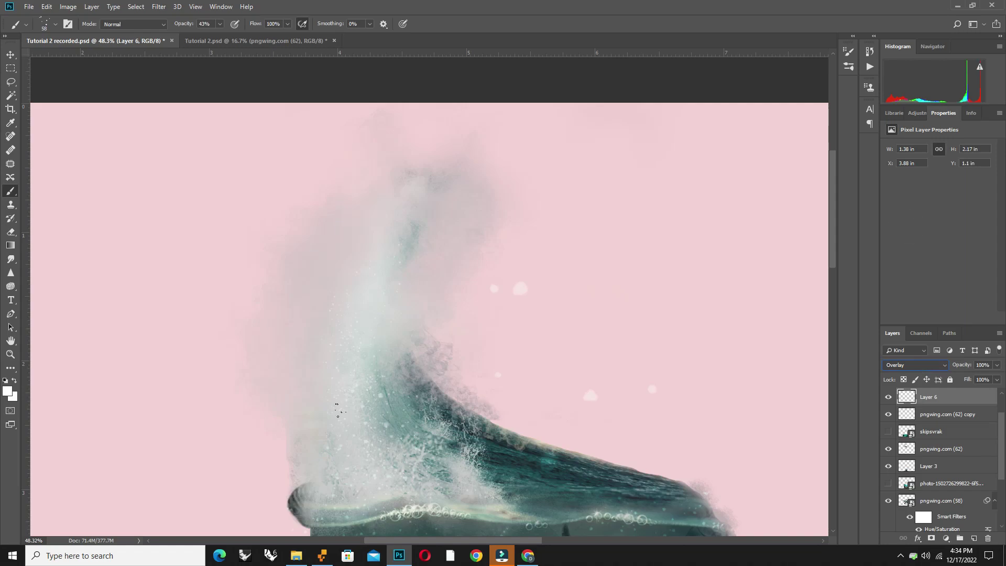
Try brush sizes of 29, 80, 150 and 127 px.
{"action": "scroll", "coordinate": [346, 416], "scroll_direction": "up", "scroll_amount": 3}
{"action": "right_click", "coordinate": [362, 244]}
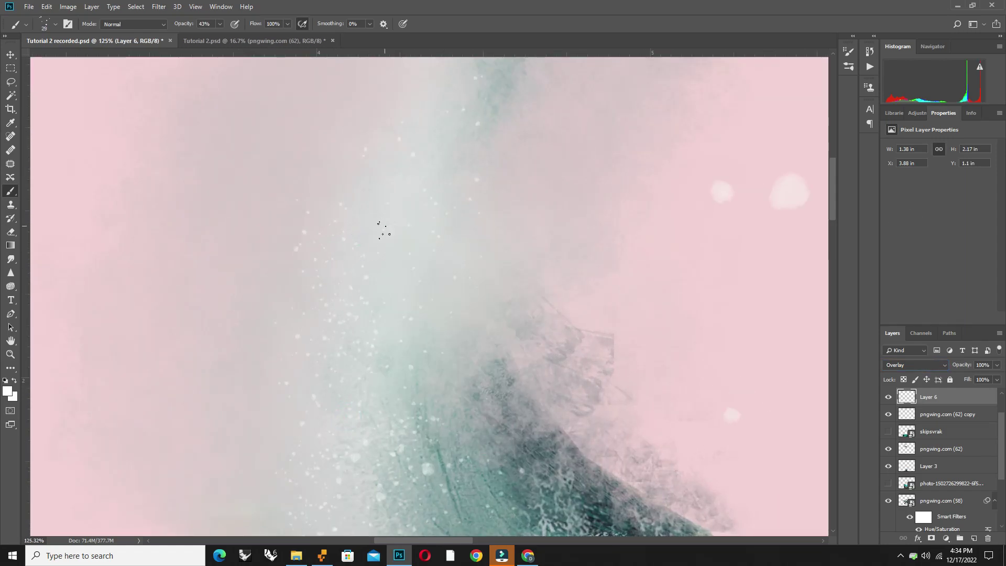
{"action": "scroll", "coordinate": [361, 349], "scroll_direction": "down", "scroll_amount": 5}
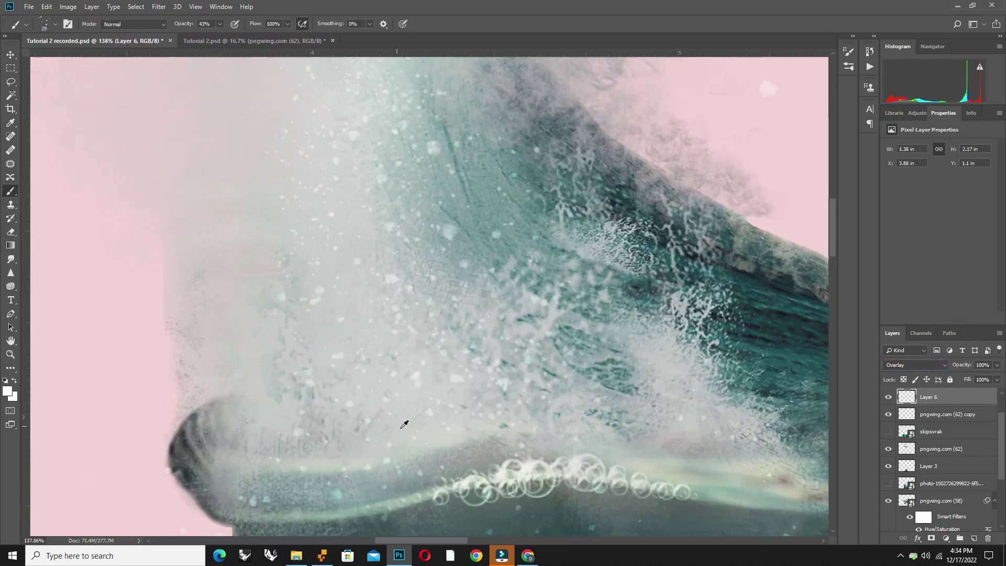
{"action": "scroll", "coordinate": [438, 296], "scroll_direction": "down", "scroll_amount": 5}
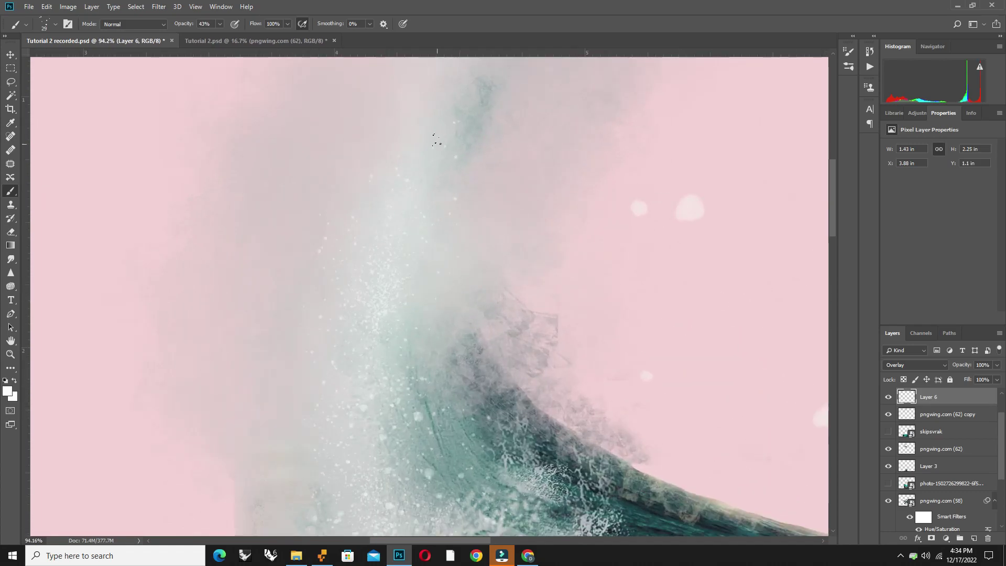
{"action": "right_click", "coordinate": [422, 278]}
{"action": "scroll", "coordinate": [396, 298], "scroll_direction": "down", "scroll_amount": 3}
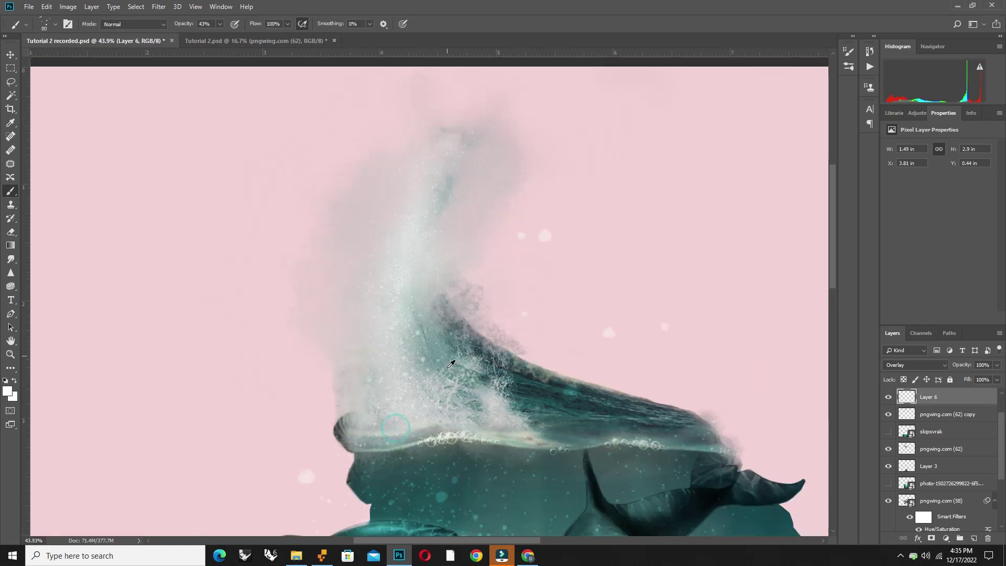
{"action": "scroll", "coordinate": [406, 405], "scroll_direction": "up", "scroll_amount": 2}
{"action": "scroll", "coordinate": [527, 439], "scroll_direction": "down", "scroll_amount": 3}
{"action": "right_click", "coordinate": [462, 260]}
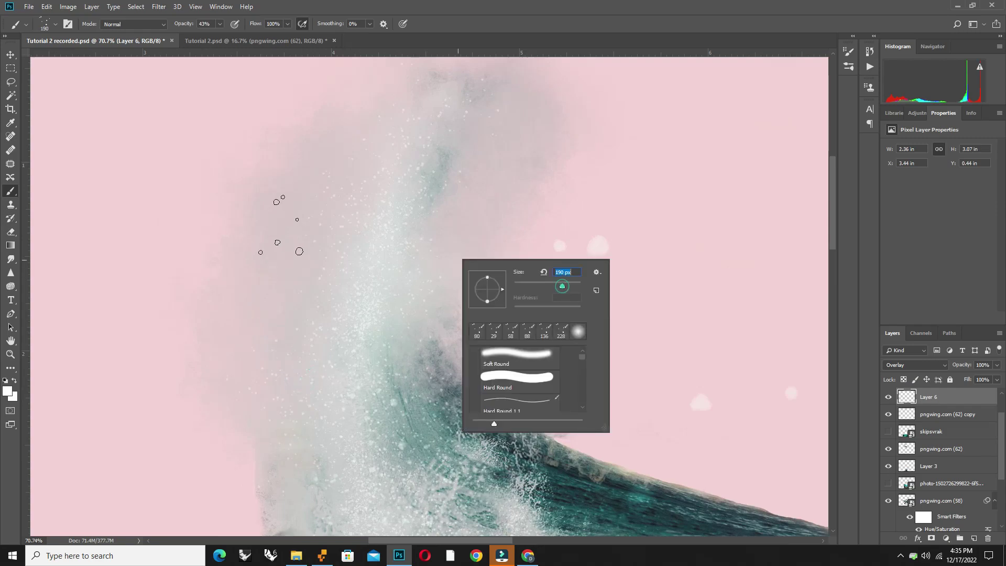
{"action": "scroll", "coordinate": [363, 388], "scroll_direction": "up", "scroll_amount": 1}
{"action": "scroll", "coordinate": [491, 403], "scroll_direction": "down", "scroll_amount": 2}
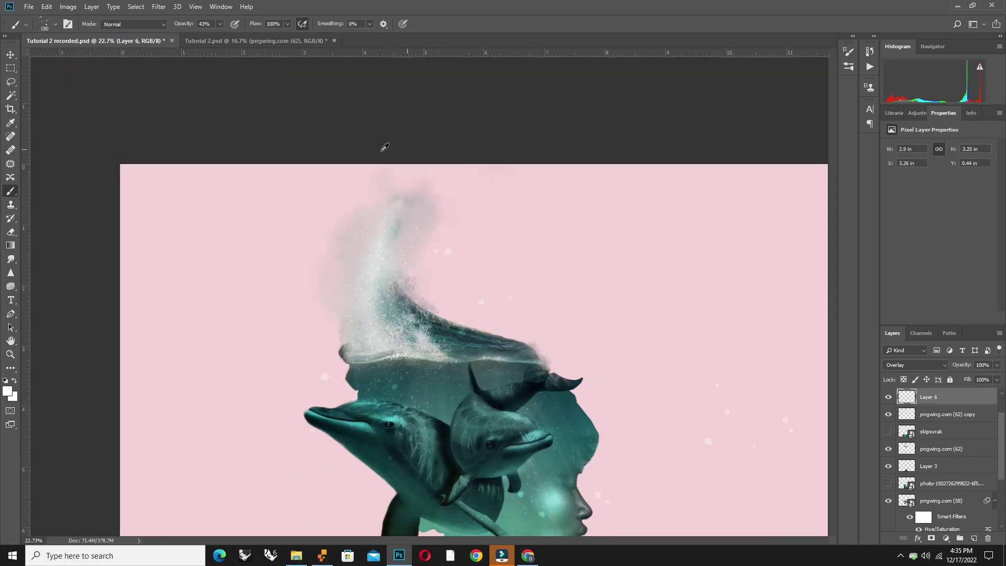
{"action": "scroll", "coordinate": [491, 404], "scroll_direction": "down", "scroll_amount": 2}
{"action": "scroll", "coordinate": [438, 272], "scroll_direction": "up", "scroll_amount": 4}
{"action": "right_click", "coordinate": [438, 270]}
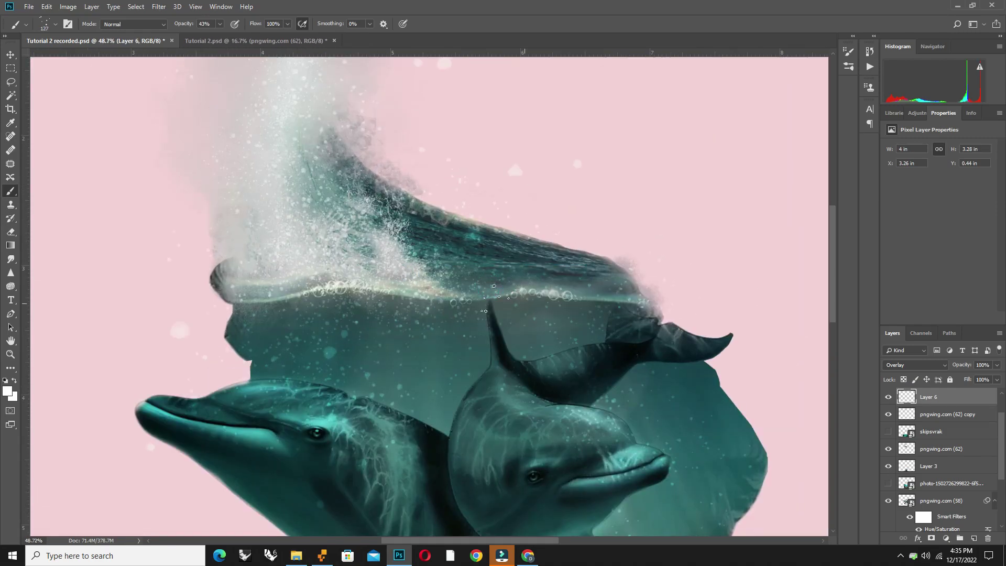
Enlarge the soft brush to about 495 px, then to the 5000 px maximum.
{"action": "right_click", "coordinate": [427, 380]}
{"action": "scroll", "coordinate": [462, 377], "scroll_direction": "down", "scroll_amount": 3}
{"action": "right_click", "coordinate": [388, 262]}
{"action": "left_click_drag", "start_coordinate": [472, 284], "coordinate": [495, 288]}
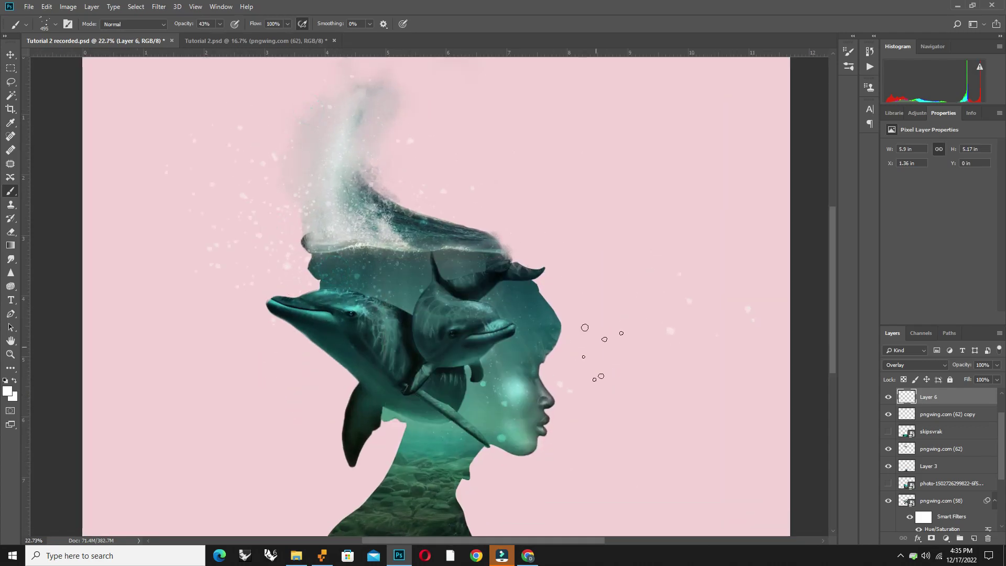
{"action": "right_click", "coordinate": [624, 294]}
{"action": "left_click_drag", "start_coordinate": [682, 316], "coordinate": [742, 316]}
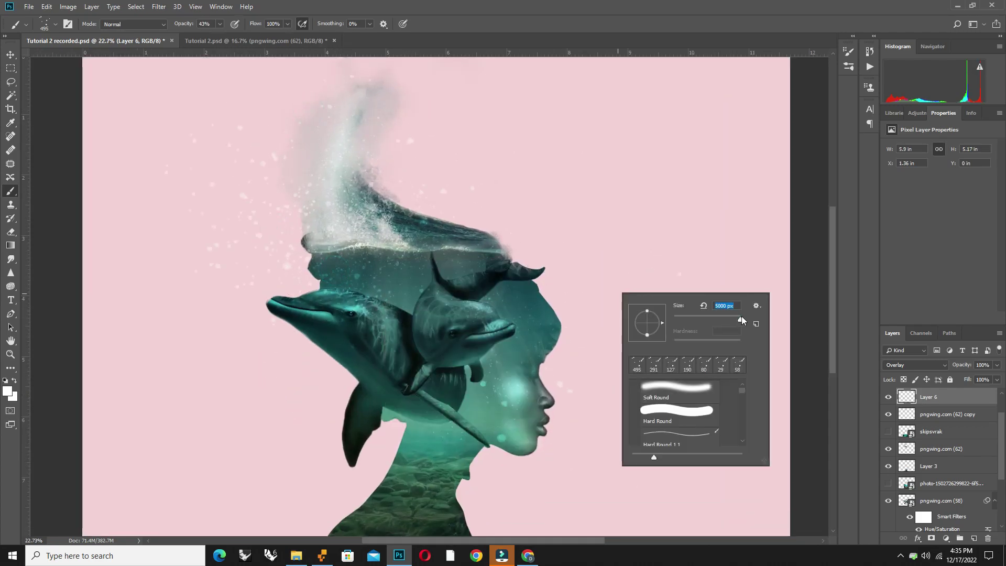
{"action": "key", "text": "Return"}
{"action": "scroll", "coordinate": [450, 285], "scroll_direction": "down", "scroll_amount": 2}
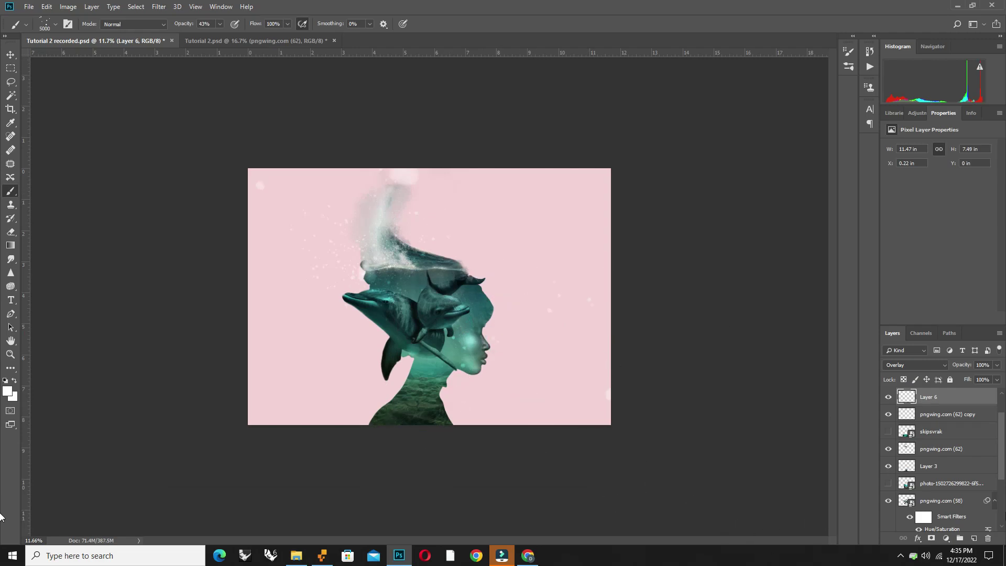
On new Layer 7, dab large soft white bokeh spots across the canvas.
{"action": "key", "text": "ctrl+shift+alt+n"}
{"action": "left_click", "coordinate": [354, 181]}
{"action": "left_click", "coordinate": [547, 268]}
{"action": "left_click", "coordinate": [263, 199]}
{"action": "left_click", "coordinate": [464, 241]}
{"action": "right_click", "coordinate": [498, 241]}
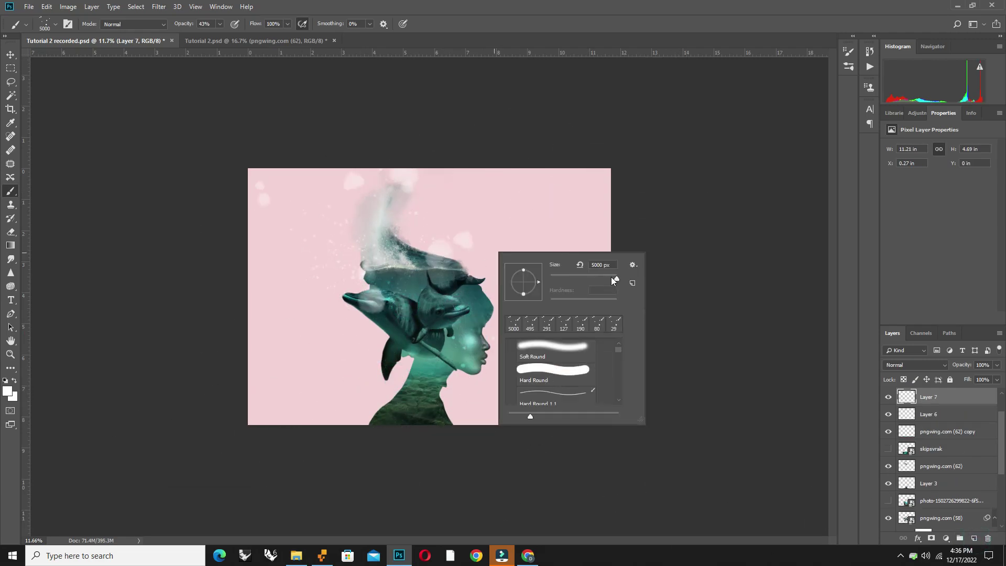
{"action": "left_click_drag", "start_coordinate": [618, 264], "coordinate": [550, 264]}
{"action": "key", "text": "Return"}
{"action": "left_click", "coordinate": [378, 387]}
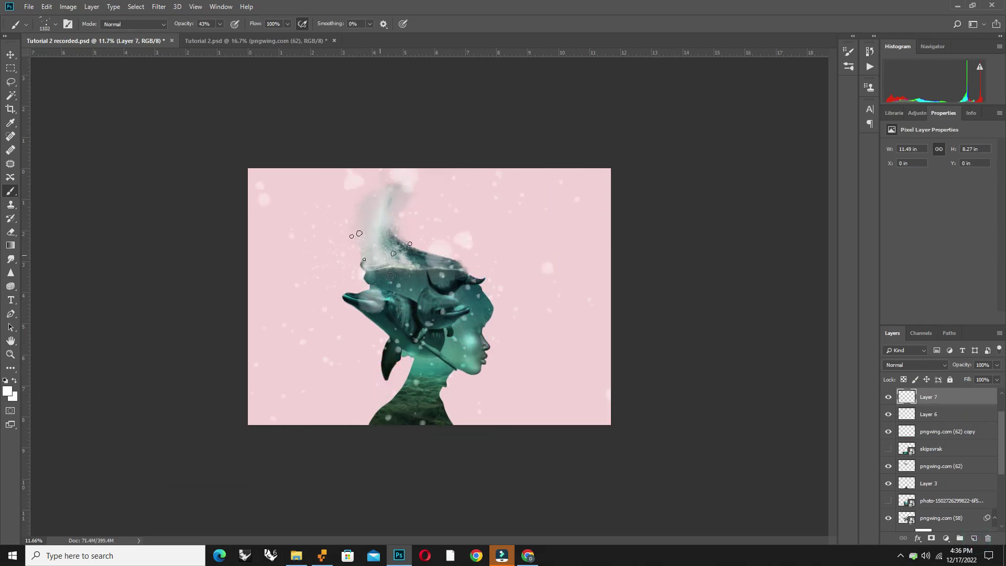
Shrink the brush to about 464 px and set Layer 7 to Overlay.
{"action": "right_click", "coordinate": [362, 314]}
{"action": "left_click_drag", "start_coordinate": [391, 346], "coordinate": [375, 346]}
{"action": "left_click", "coordinate": [358, 330]}
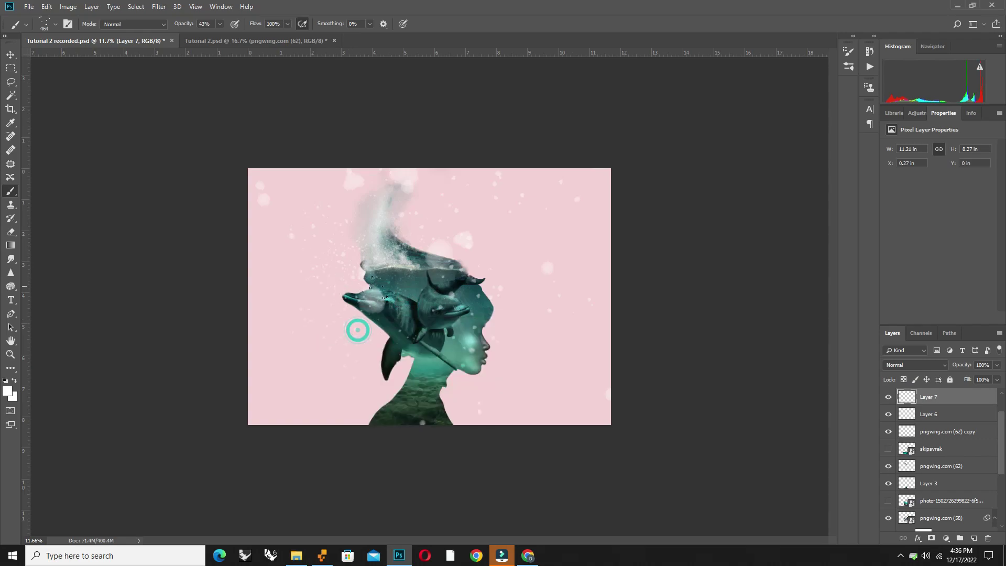
{"action": "scroll", "coordinate": [526, 234], "scroll_direction": "up", "scroll_amount": 3}
{"action": "left_click", "coordinate": [905, 366]}
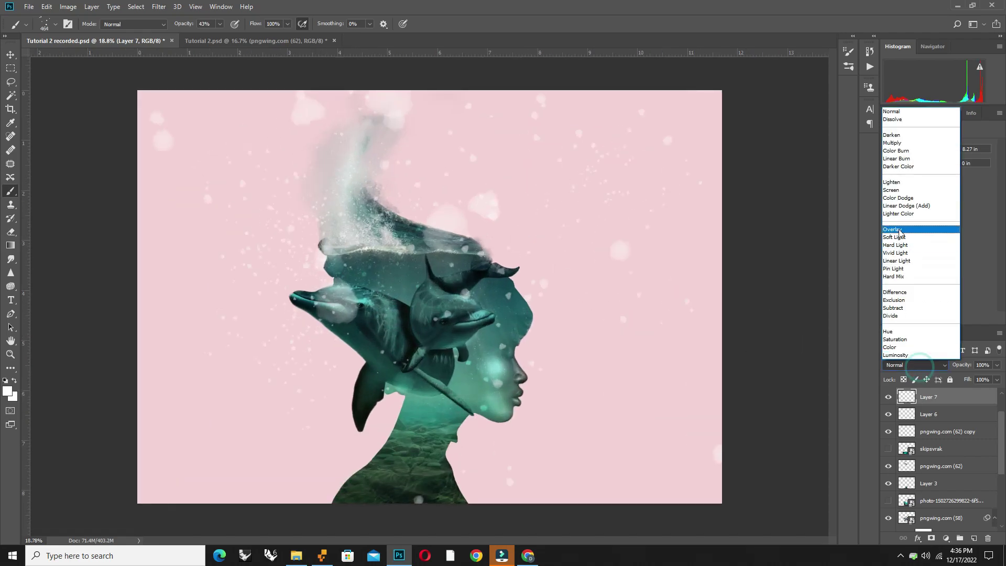
{"action": "left_click", "coordinate": [900, 234]}
Lower Layer 7's opacity to 63% and keep Overlay after trying Screen.
{"action": "left_click", "coordinate": [889, 398]}
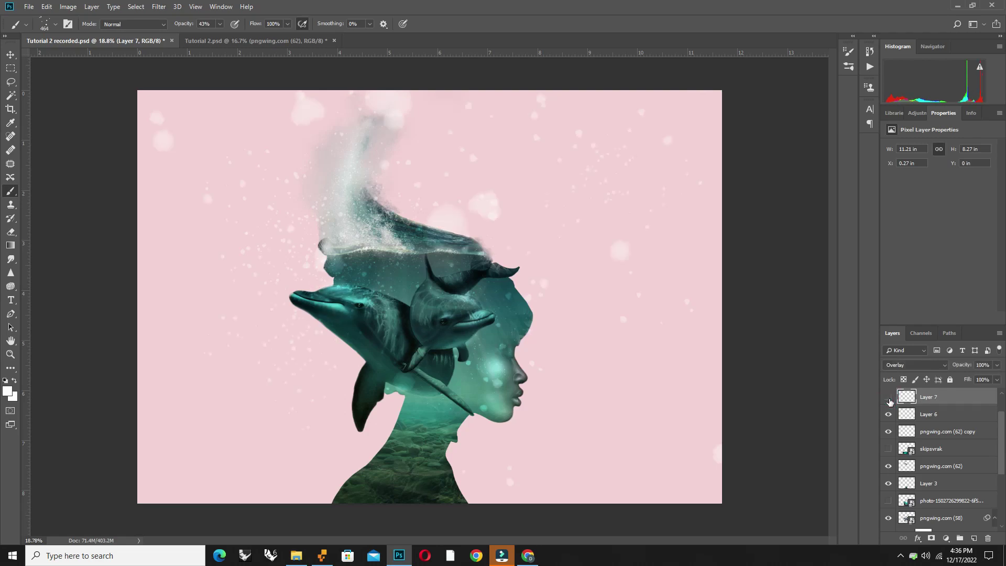
{"action": "left_click_drag", "start_coordinate": [997, 368], "coordinate": [991, 381]}
{"action": "left_click", "coordinate": [915, 365]}
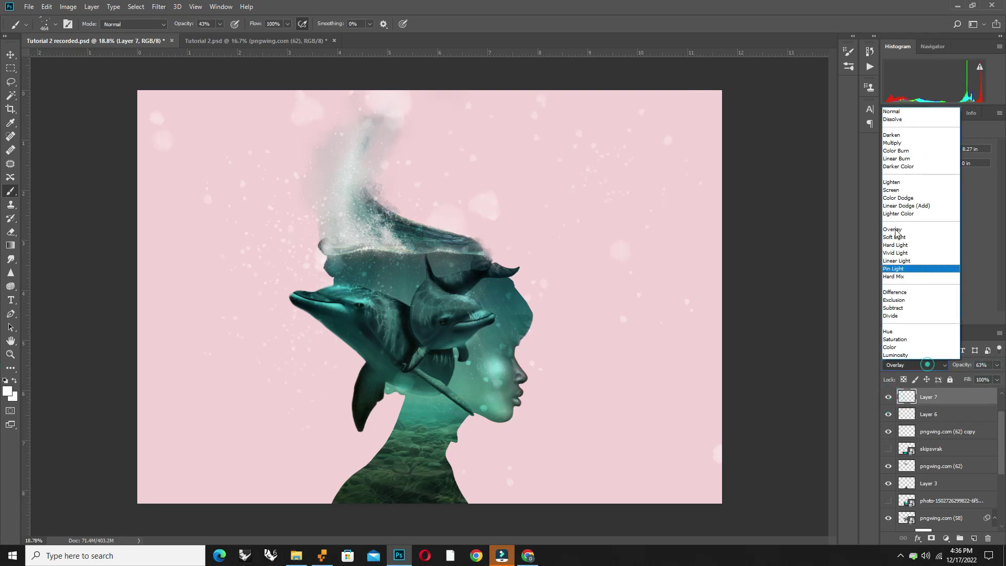
{"action": "left_click", "coordinate": [899, 190]}
{"action": "left_click", "coordinate": [915, 365]}
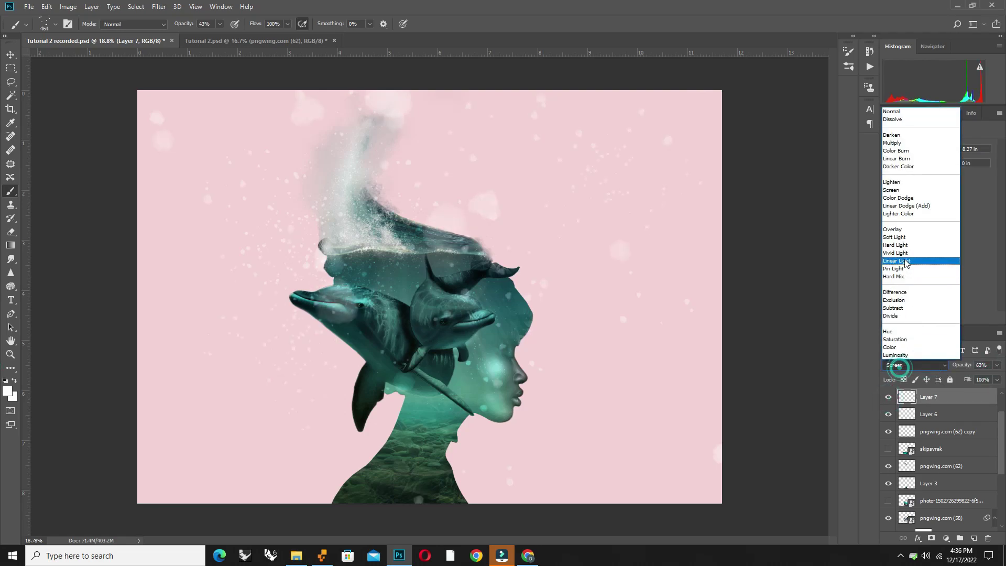
{"action": "left_click", "coordinate": [908, 233]}
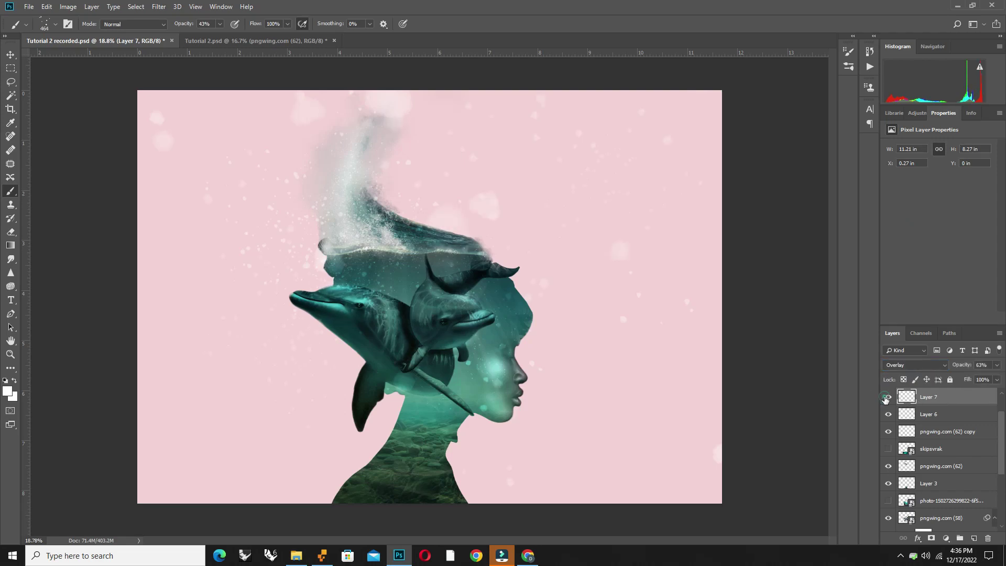
{"action": "left_click", "coordinate": [999, 366]}
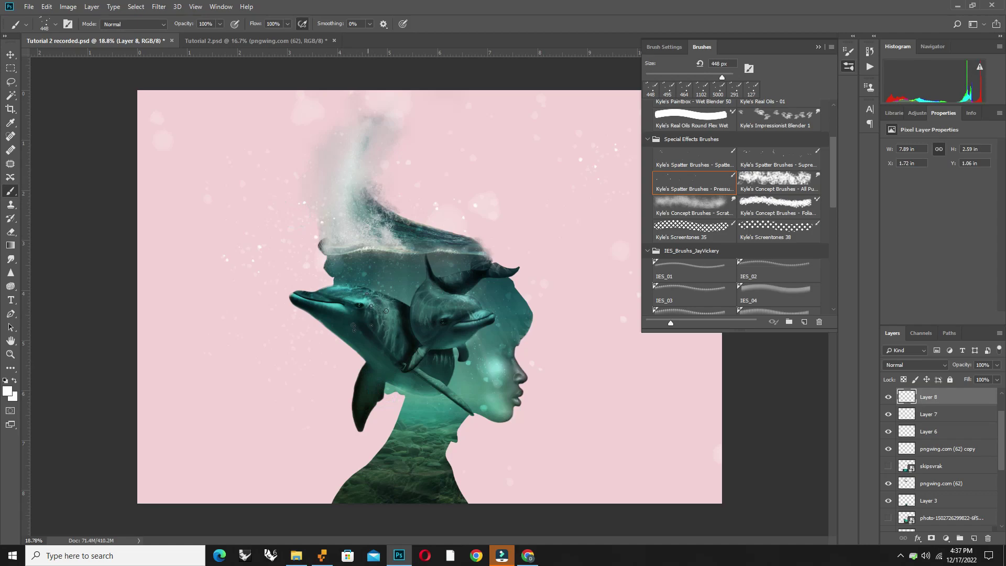
Stamp white spatter specks across Layer 8 with a brush of about 2165 px.
{"action": "left_click", "coordinate": [890, 398]}
{"action": "right_click", "coordinate": [509, 288]}
{"action": "left_click_drag", "start_coordinate": [524, 303], "coordinate": [602, 303]}
{"action": "left_click", "coordinate": [301, 247]}
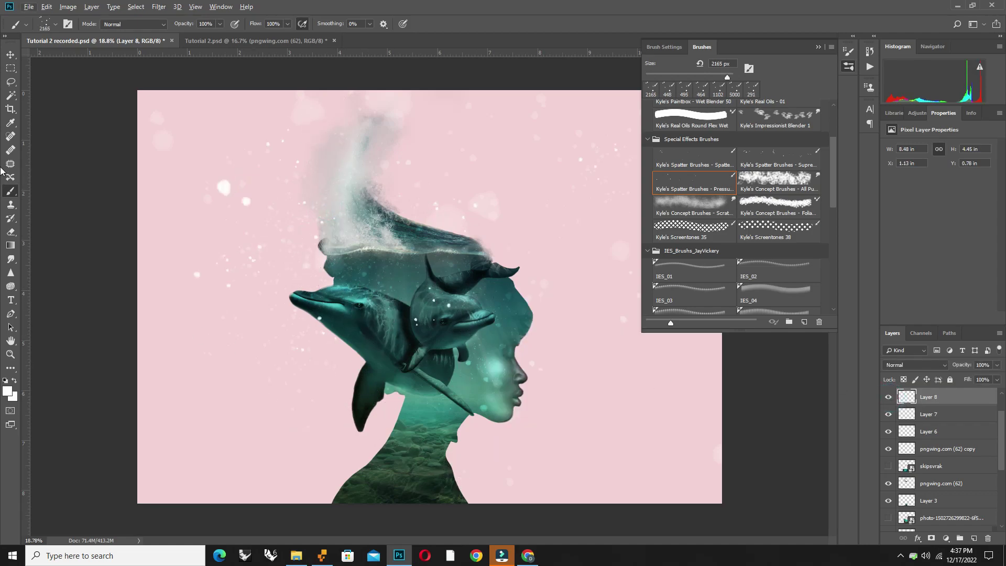
{"action": "left_click", "coordinate": [819, 47]}
{"action": "scroll", "coordinate": [428, 297], "scroll_direction": "down", "scroll_amount": 2}
{"action": "left_click", "coordinate": [329, 377]}
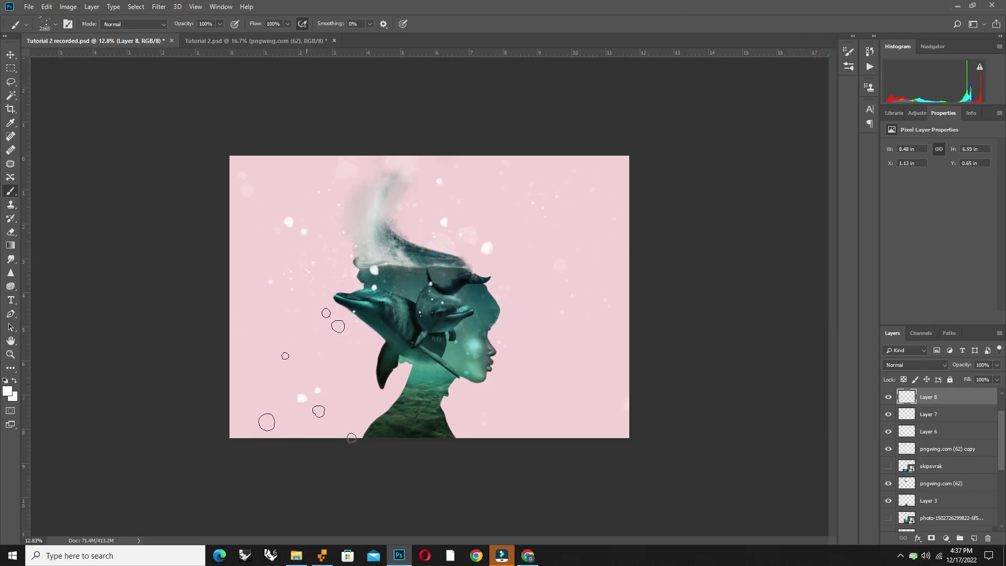
{"action": "left_click", "coordinate": [292, 338]}
{"action": "left_click", "coordinate": [580, 172]}
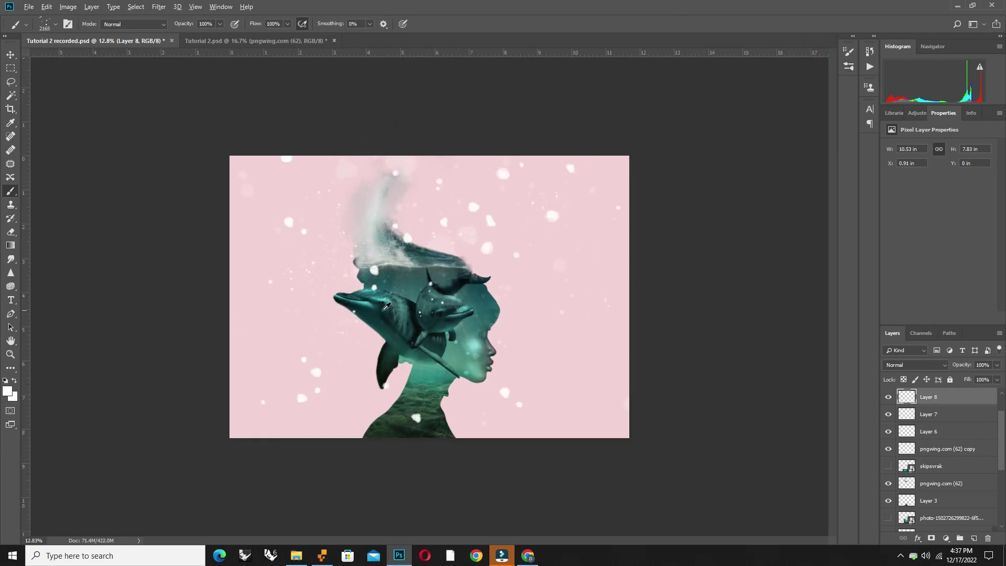
{"action": "scroll", "coordinate": [430, 299], "scroll_direction": "up", "scroll_amount": 2}
Blend the speckle layer as Overlay and fade it to about 40% opacity.
{"action": "left_click", "coordinate": [929, 365]}
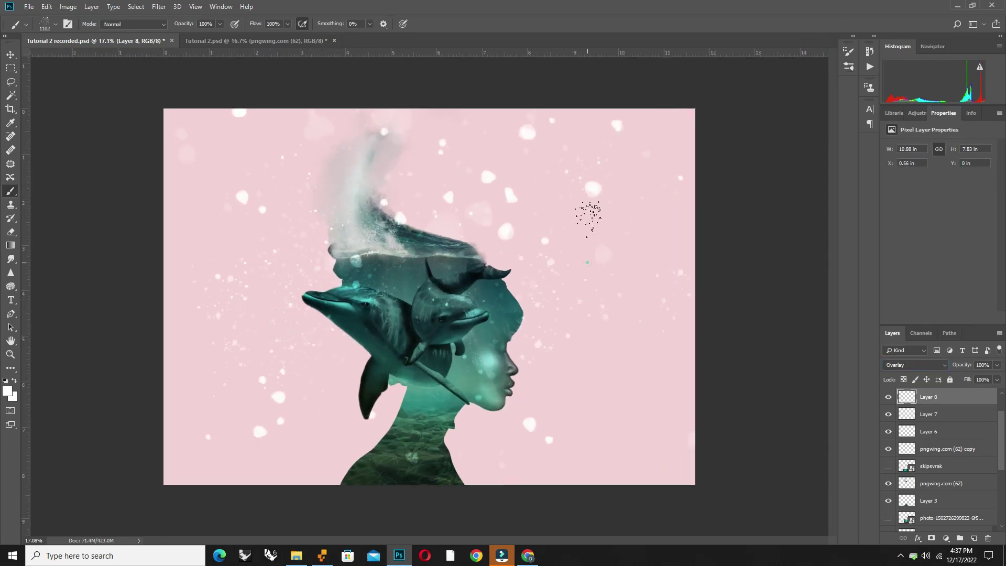
{"action": "left_click", "coordinate": [588, 262]}
{"action": "left_click", "coordinate": [975, 376]}
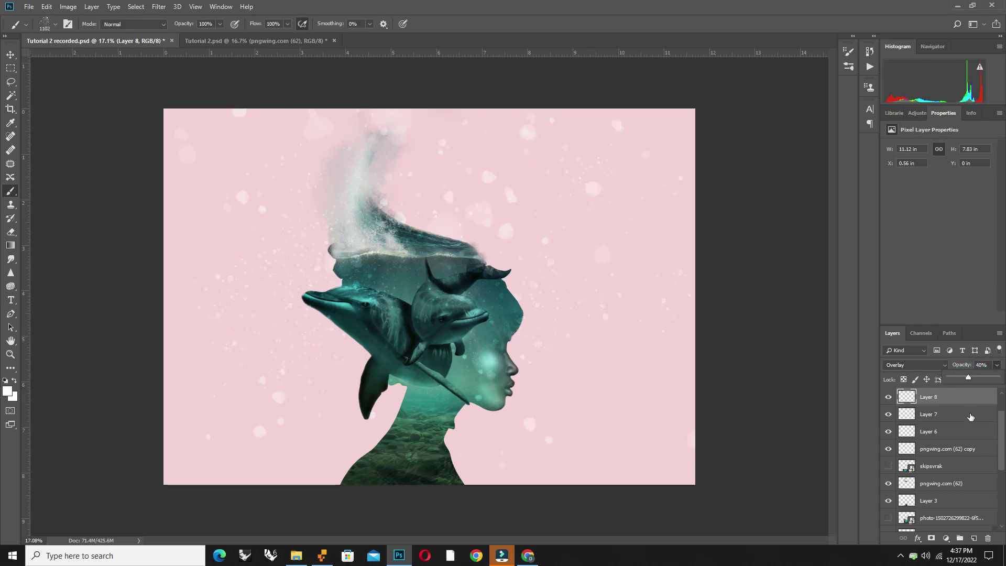
{"action": "left_click", "coordinate": [962, 377]}
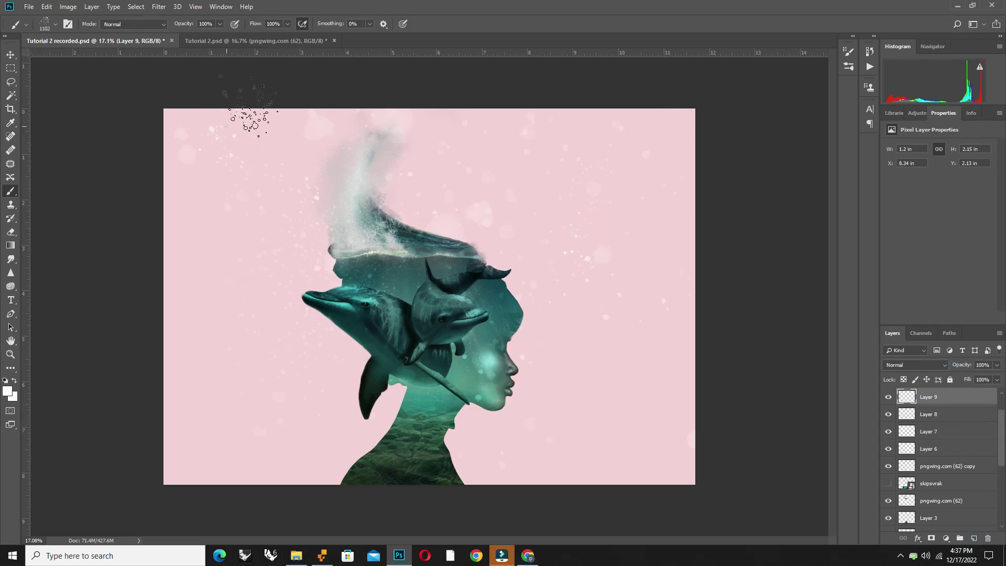
Add Layer 9 with large white bokeh dots in Overlay at reduced opacity.
{"action": "key", "text": "ctrl+shift+alt+n"}
{"action": "scroll", "coordinate": [425, 292], "scroll_direction": "up", "scroll_amount": 1}
{"action": "right_click", "coordinate": [655, 200]}
{"action": "key", "text": "Return"}
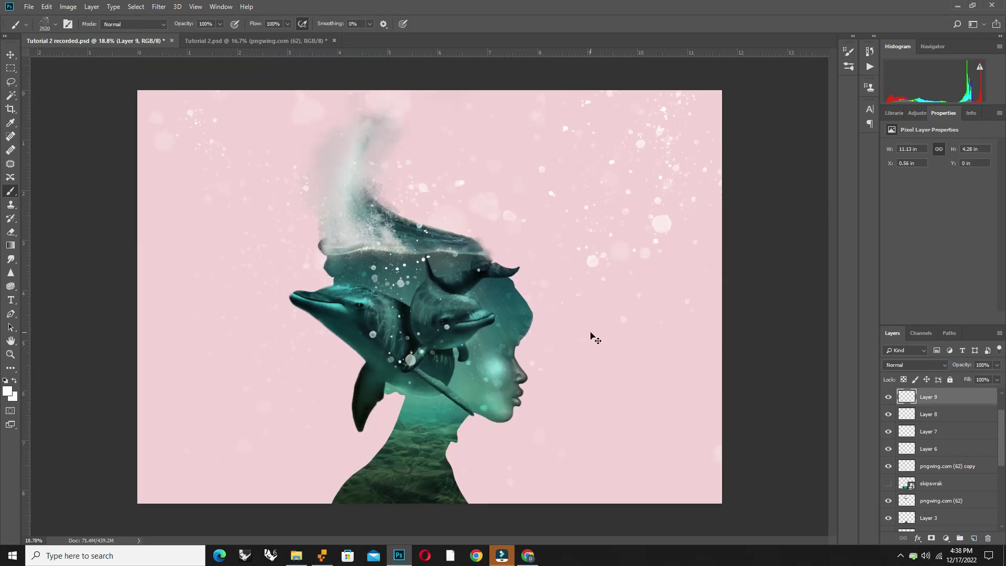
{"action": "scroll", "coordinate": [591, 337], "scroll_direction": "down", "scroll_amount": 3}
{"action": "scroll", "coordinate": [428, 296], "scroll_direction": "up", "scroll_amount": 3}
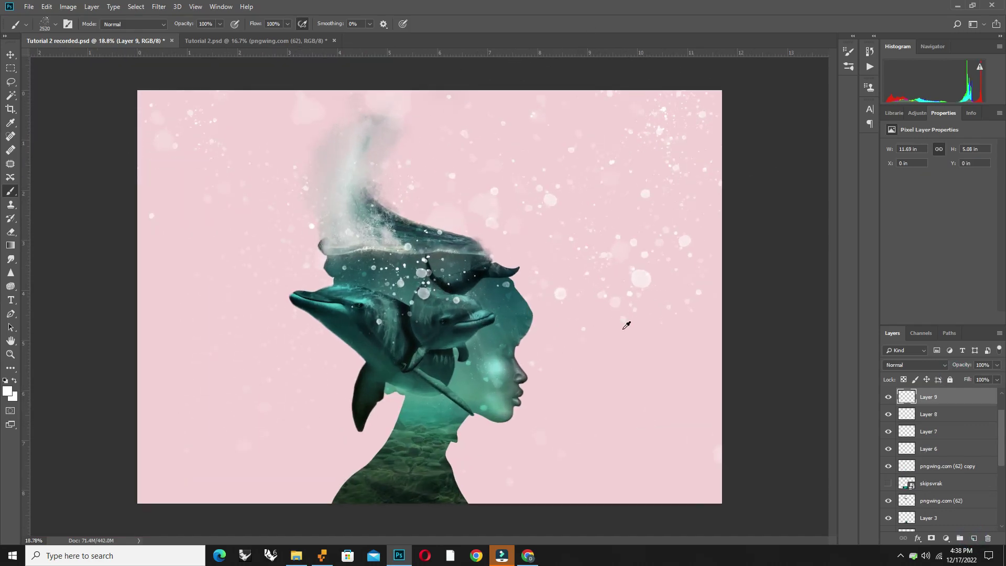
{"action": "left_click", "coordinate": [915, 365]}
{"action": "left_click", "coordinate": [923, 227]}
{"action": "left_click", "coordinate": [997, 365]}
{"action": "left_click_drag", "start_coordinate": [987, 379], "coordinate": [980, 378]}
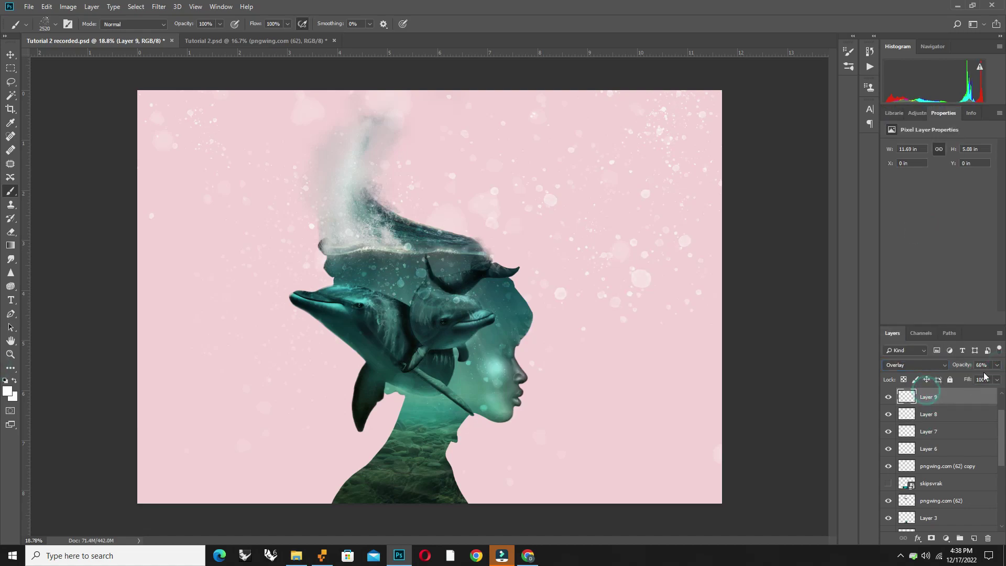
{"action": "left_click", "coordinate": [997, 364]}
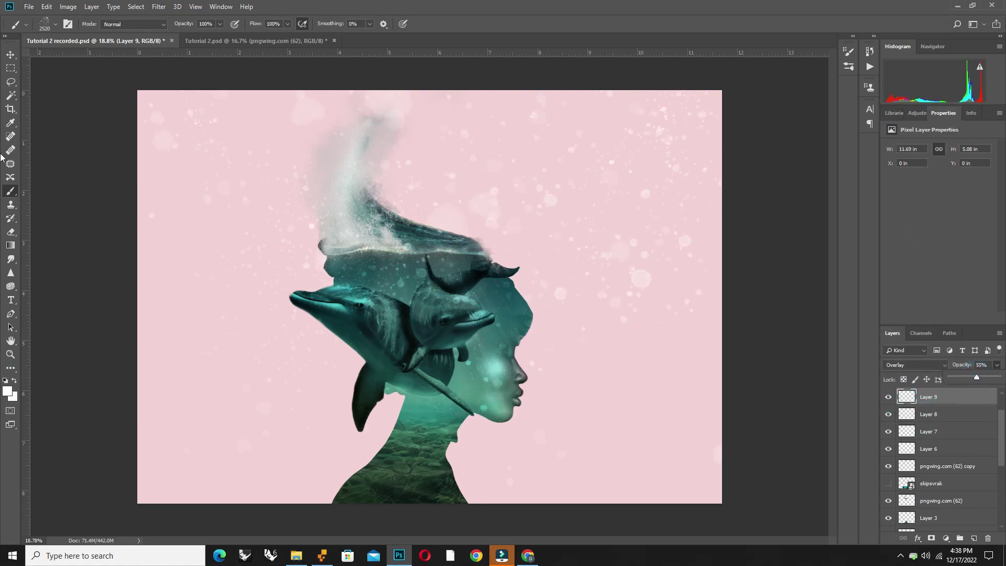
Gaussian-blur Layer 9's dots by 16.6 px, set 45% opacity, and add Layer 10.
{"action": "key", "text": "v"}
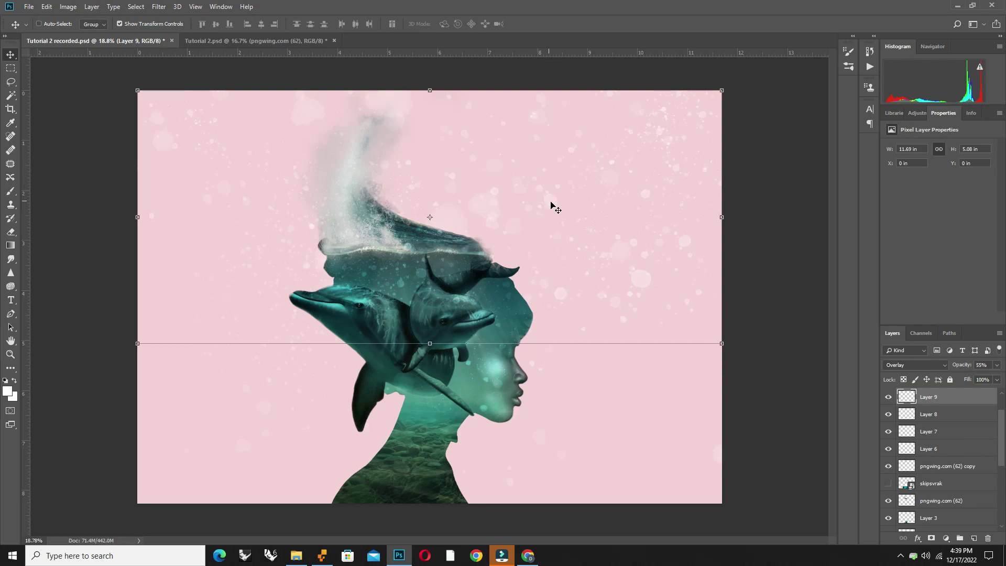
{"action": "left_click", "coordinate": [159, 6]}
{"action": "mouse_move", "coordinate": [164, 126]}
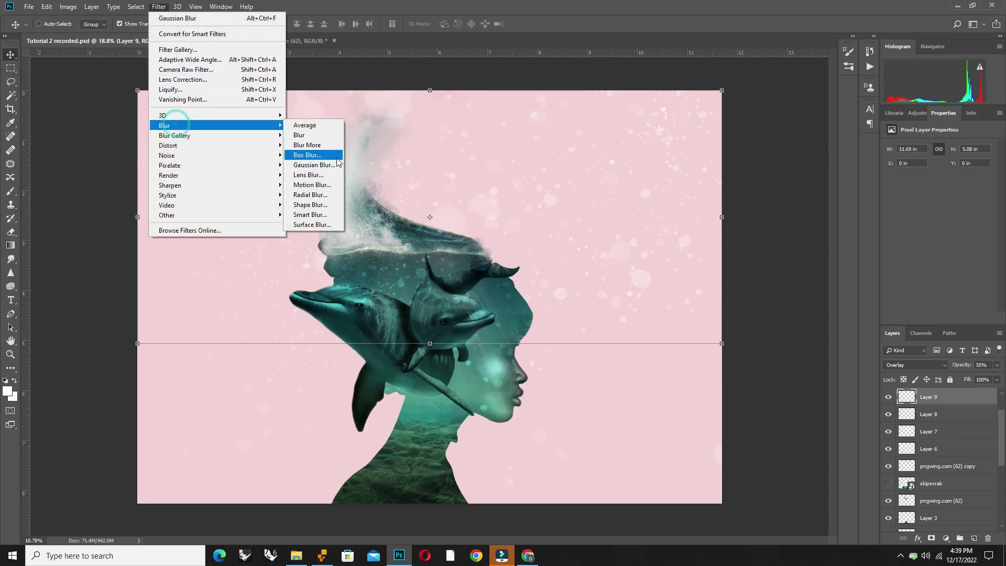
{"action": "left_click", "coordinate": [331, 168]}
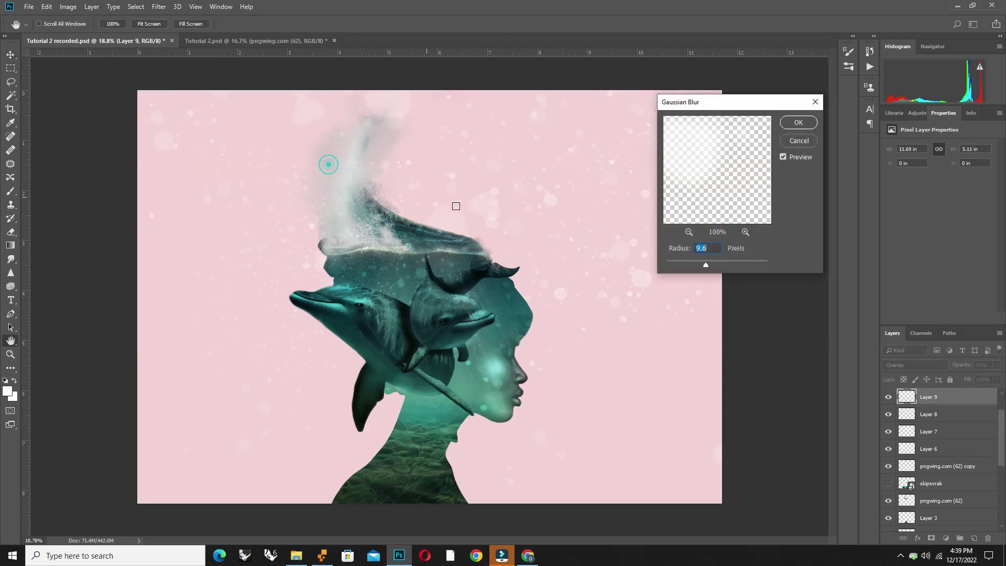
{"action": "left_click", "coordinate": [798, 122]}
{"action": "left_click", "coordinate": [998, 365]}
{"action": "left_click_drag", "start_coordinate": [1001, 381], "coordinate": [972, 379]}
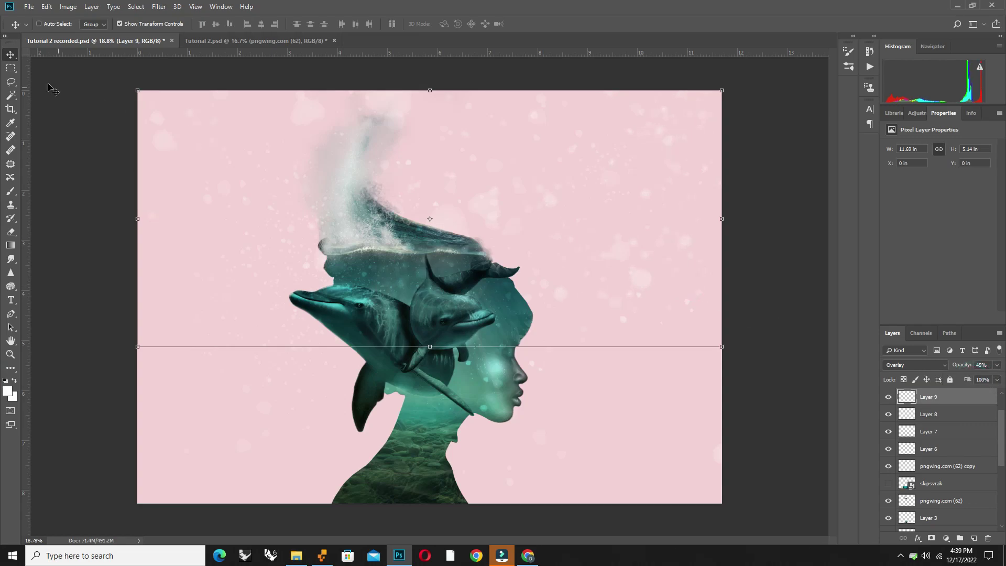
{"action": "left_click", "coordinate": [974, 538]}
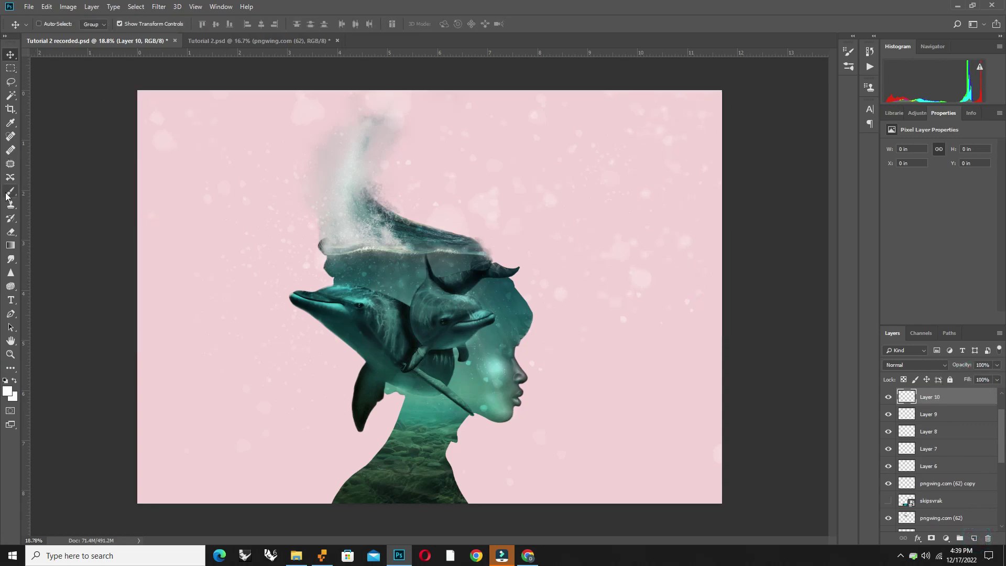
Set the foreground colour to a dark golden-brown.
{"action": "key", "text": "i"}
{"action": "left_click", "coordinate": [8, 391]}
{"action": "left_click_drag", "start_coordinate": [674, 333], "coordinate": [676, 385]}
{"action": "left_click", "coordinate": [637, 319]}
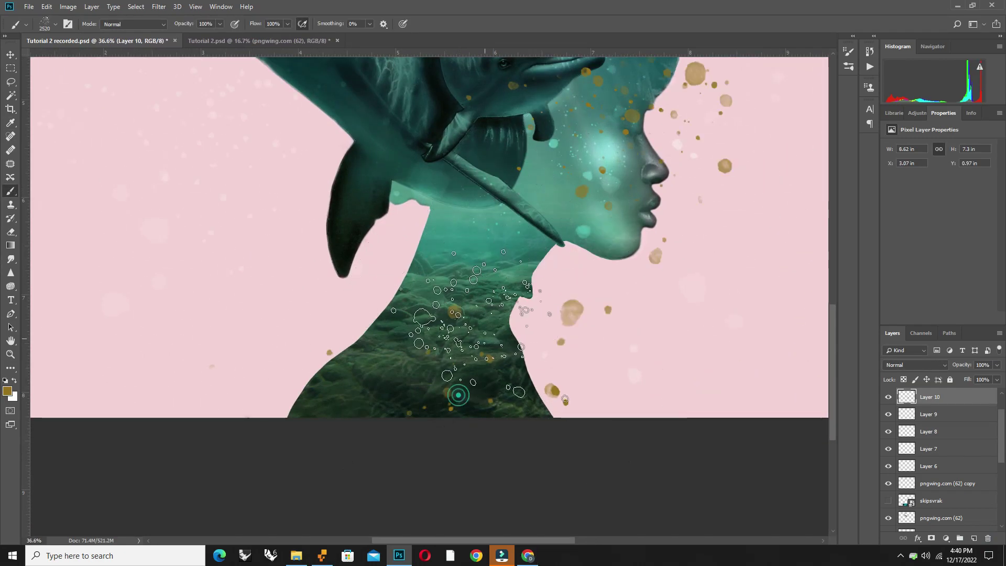
{"action": "key", "text": "ctrl+z"}
Stamp gold spatter on Layer 10 with the spatter brush and pick its blend mode.
{"action": "right_click", "coordinate": [637, 350]}
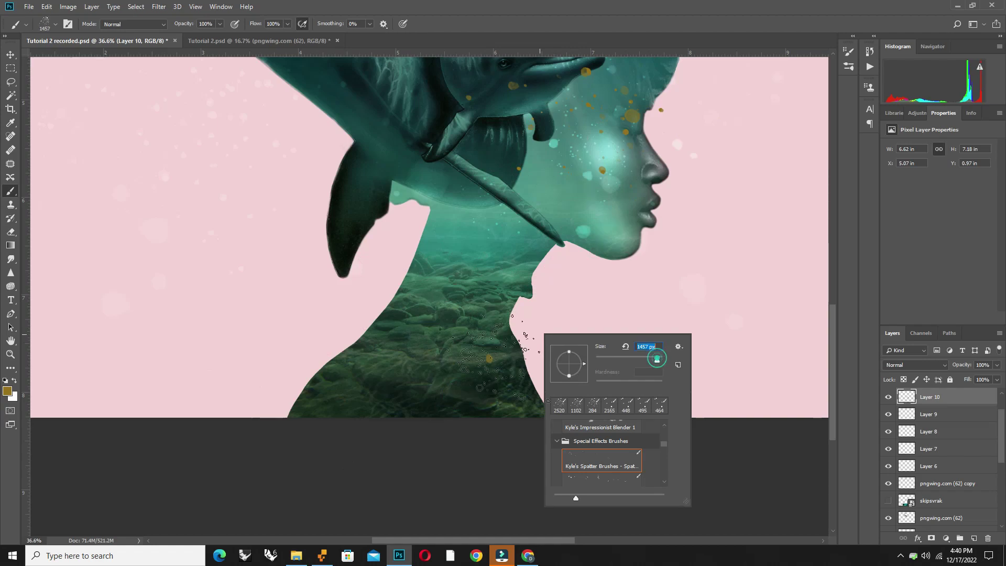
{"action": "left_click", "coordinate": [475, 362]}
{"action": "left_click", "coordinate": [417, 438]}
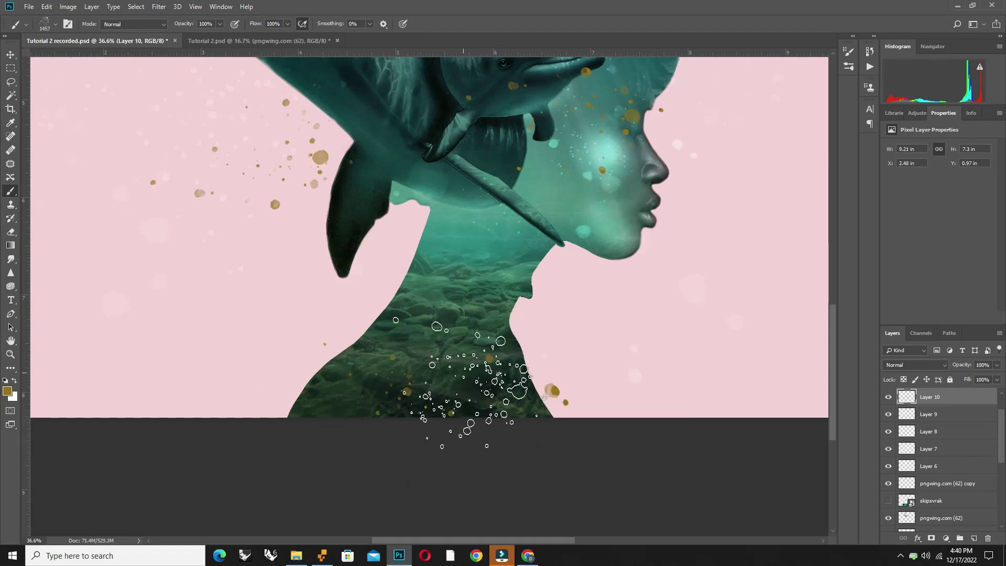
{"action": "scroll", "coordinate": [622, 353], "scroll_direction": "down", "scroll_amount": 5}
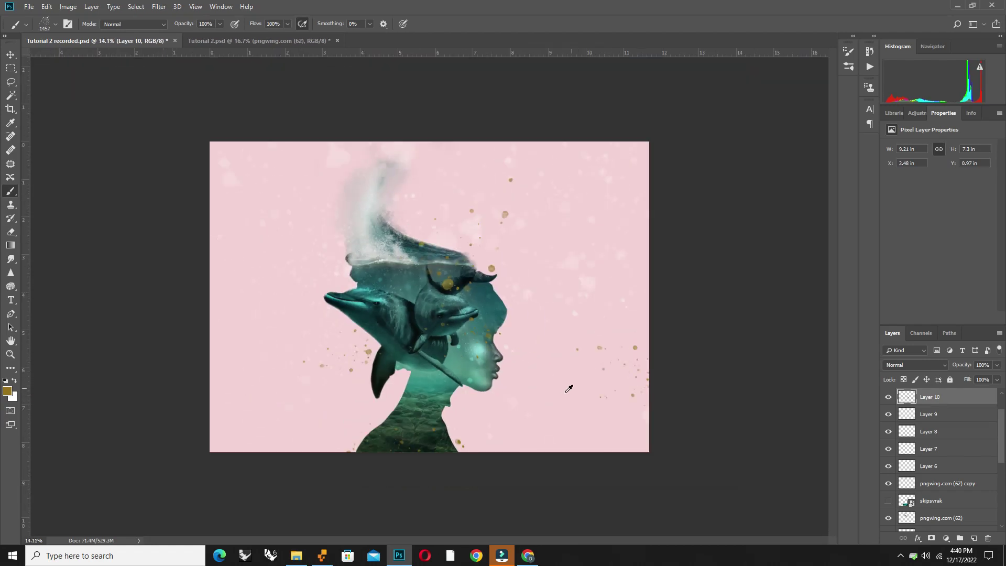
{"action": "scroll", "coordinate": [570, 389], "scroll_direction": "up", "scroll_amount": 2}
{"action": "left_click", "coordinate": [889, 397]}
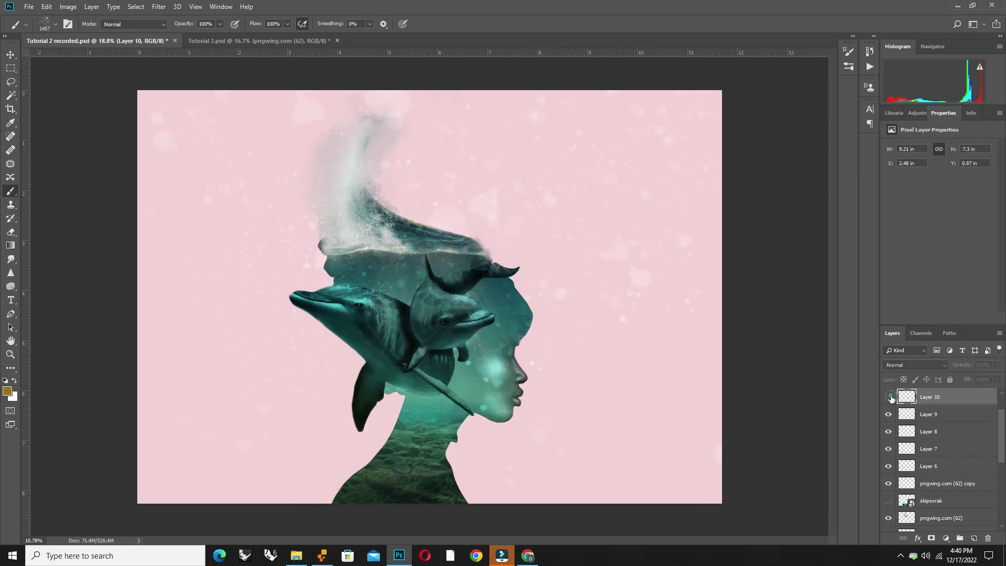
{"action": "left_click", "coordinate": [938, 366]}
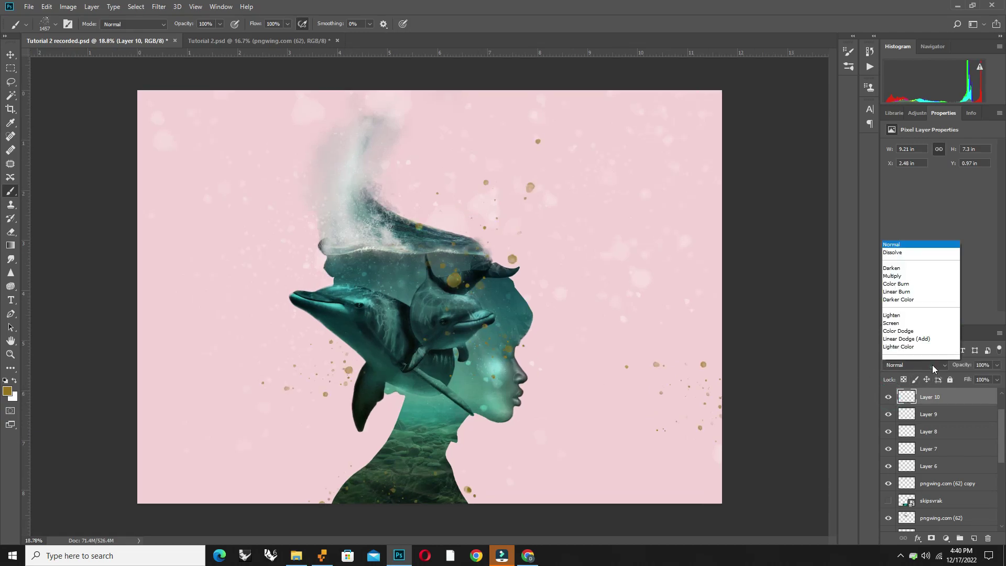
{"action": "left_click", "coordinate": [901, 228]}
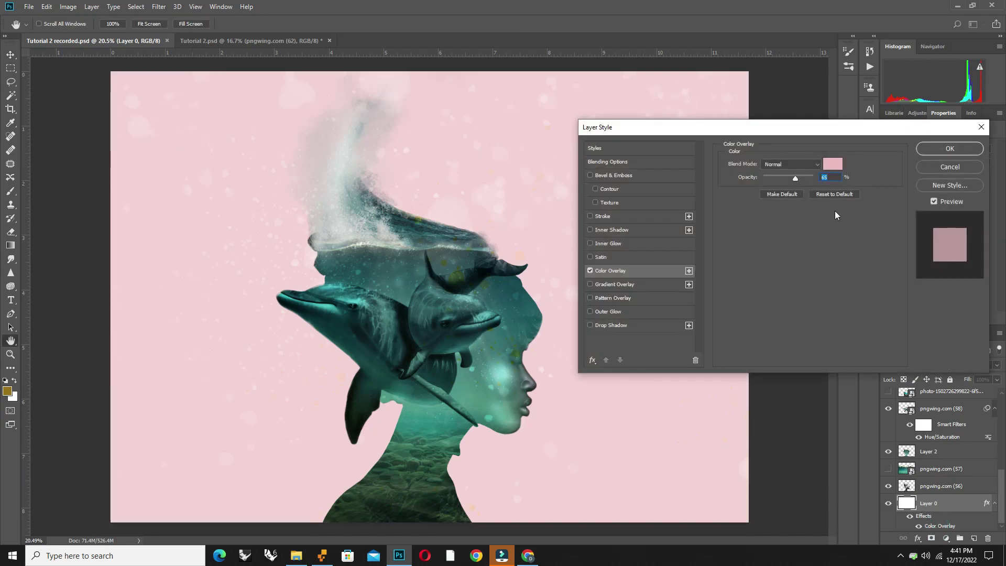
Set Layer 0's Color Overlay to deeper pink #e6afb4 at 100% opacity.
{"action": "left_click_drag", "start_coordinate": [803, 177], "coordinate": [837, 177]}
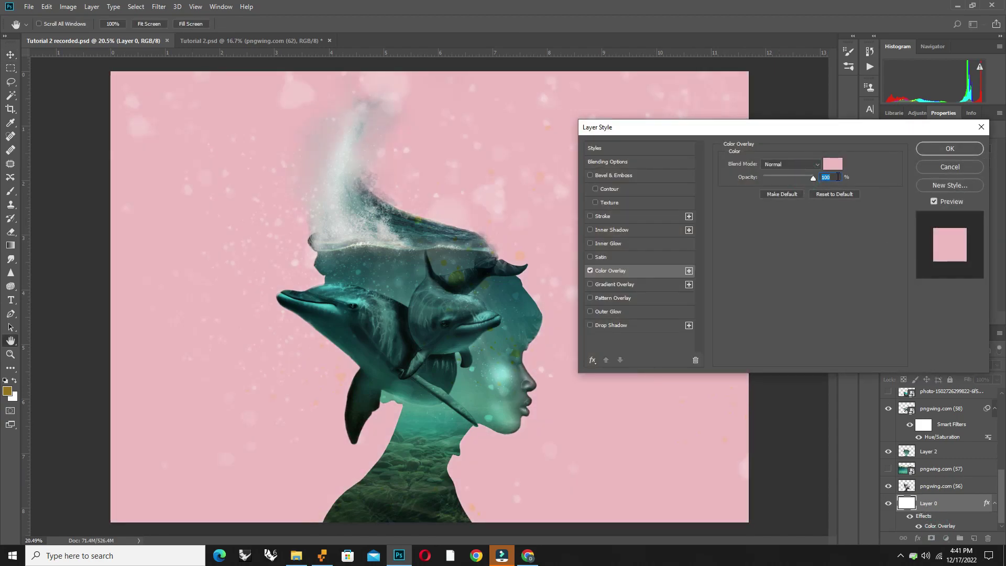
{"action": "left_click", "coordinate": [834, 164]}
{"action": "left_click", "coordinate": [561, 277]}
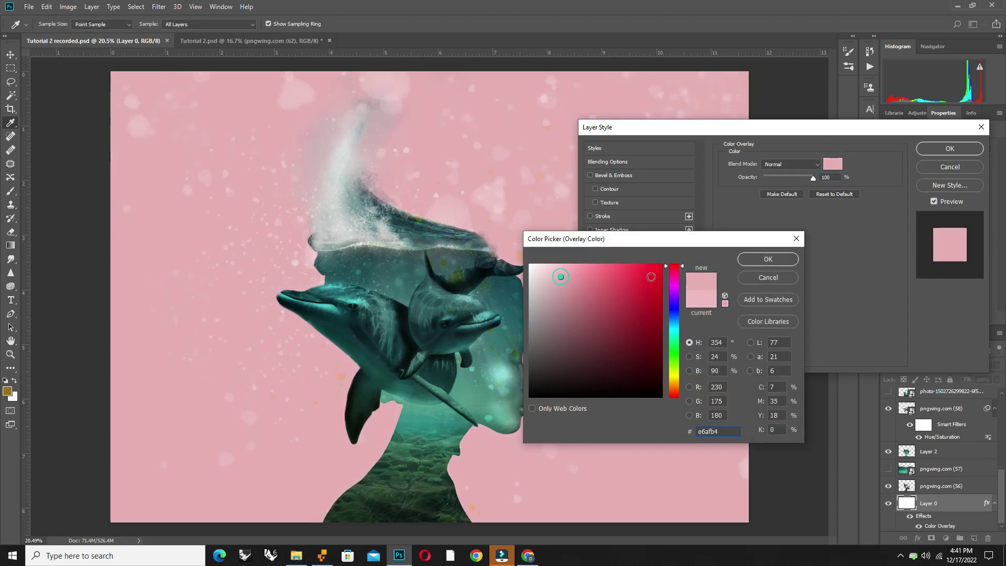
{"action": "left_click", "coordinate": [757, 265]}
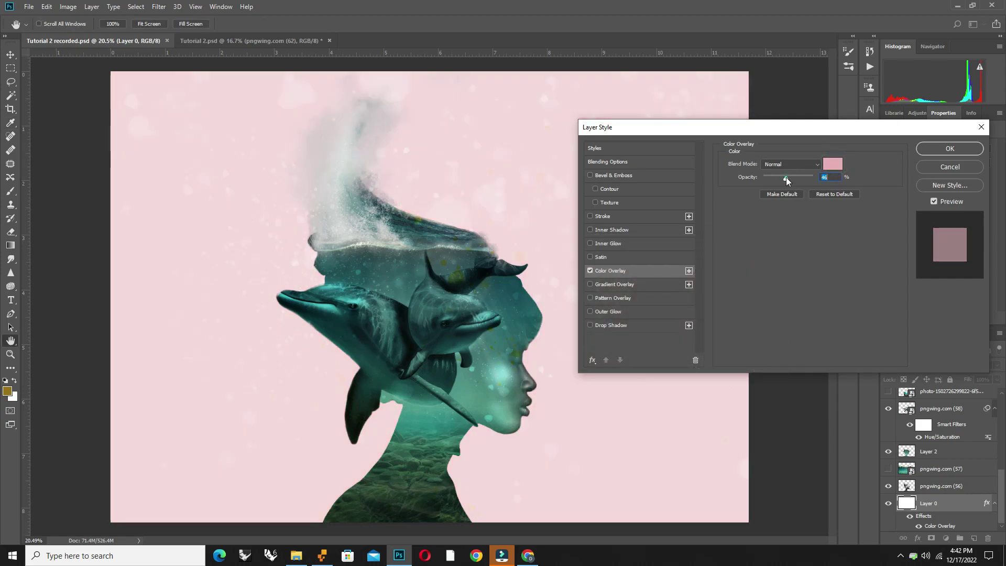
{"action": "left_click_drag", "start_coordinate": [786, 177], "coordinate": [875, 177]}
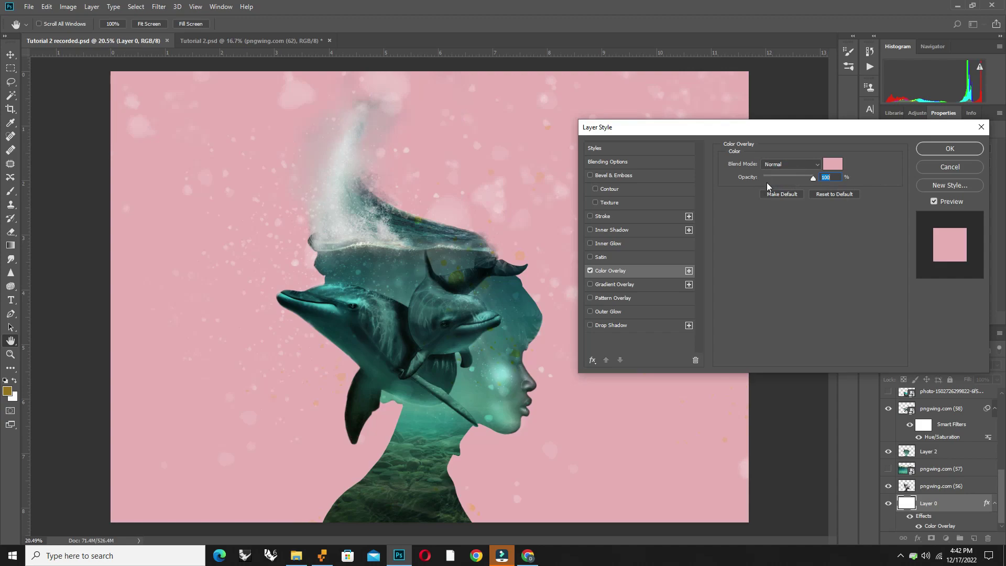
{"action": "mouse_move", "coordinate": [767, 177]}
{"action": "left_mouse_down"}
{"action": "mouse_move", "coordinate": [759, 179]}
{"action": "mouse_move", "coordinate": [839, 183]}
{"action": "left_mouse_up"}
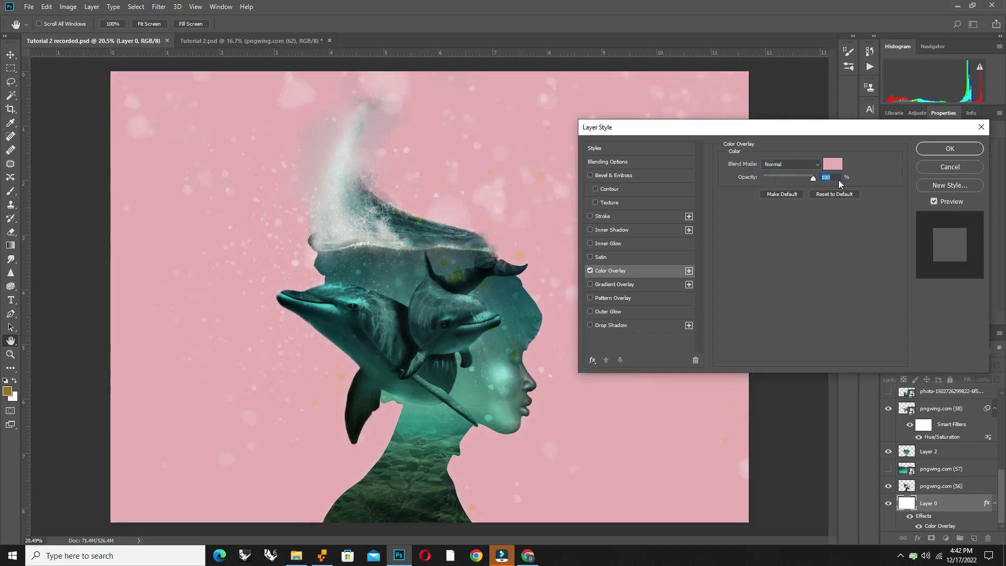
{"action": "mouse_move", "coordinate": [813, 178]}
{"action": "left_mouse_down"}
{"action": "mouse_move", "coordinate": [750, 187]}
{"action": "mouse_move", "coordinate": [856, 187]}
{"action": "left_mouse_up"}
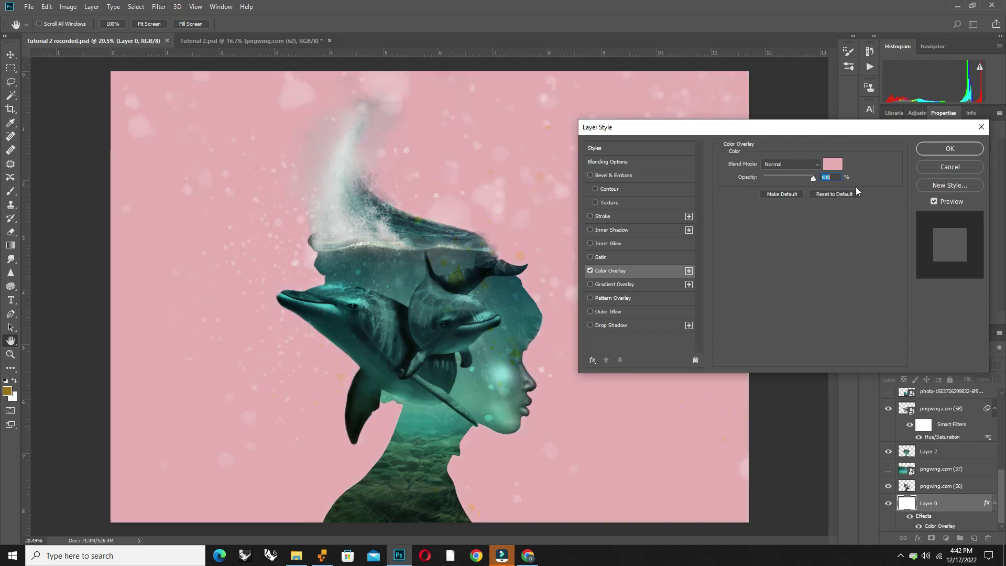
{"action": "left_click", "coordinate": [949, 150]}
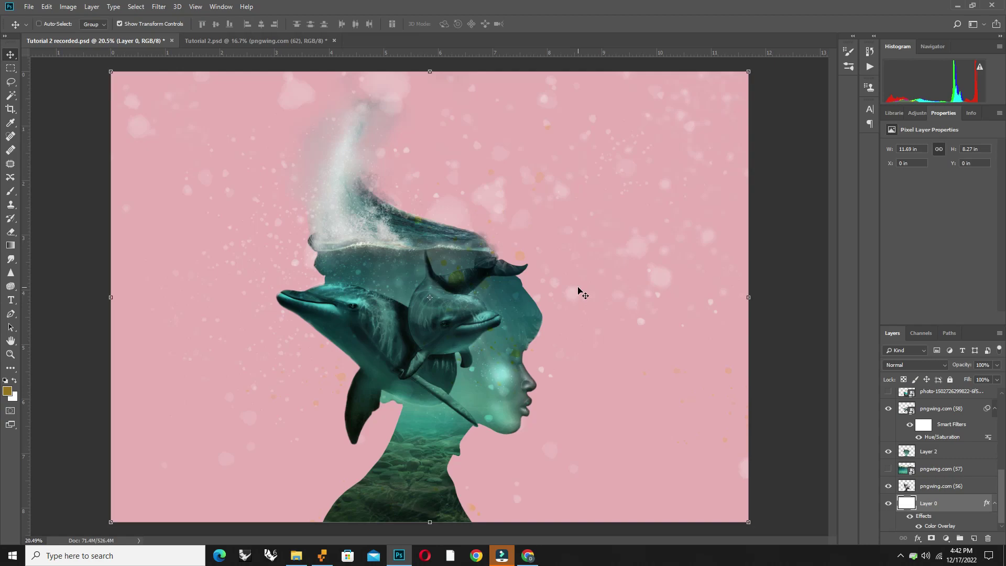